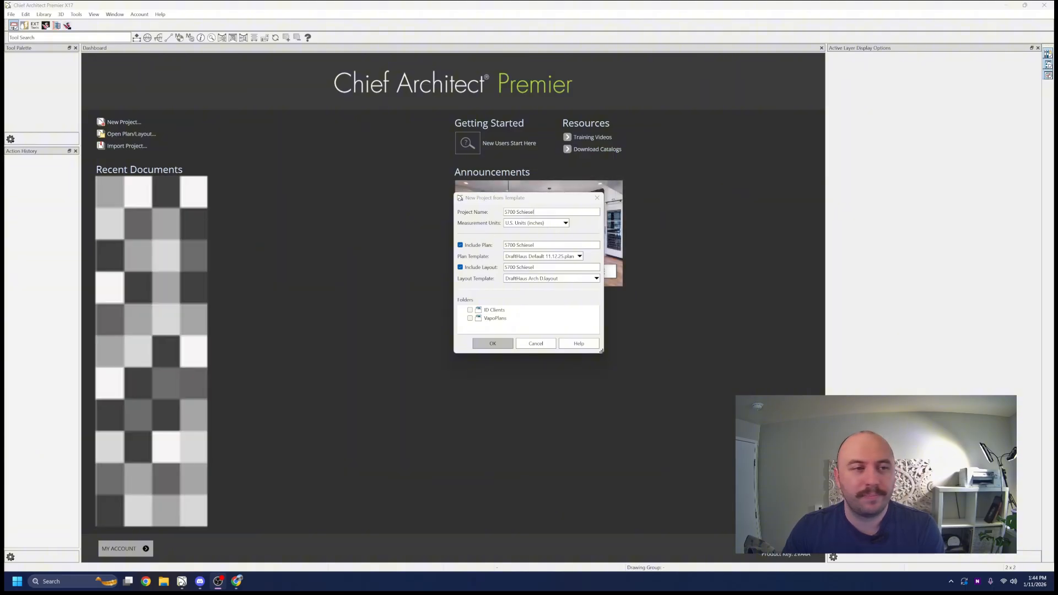
- Switch to the Zillow listing and look through its photo gallery, from the exterior and living room to the bedrooms and backyard
left_click_drag(3, 182, 498, 2)
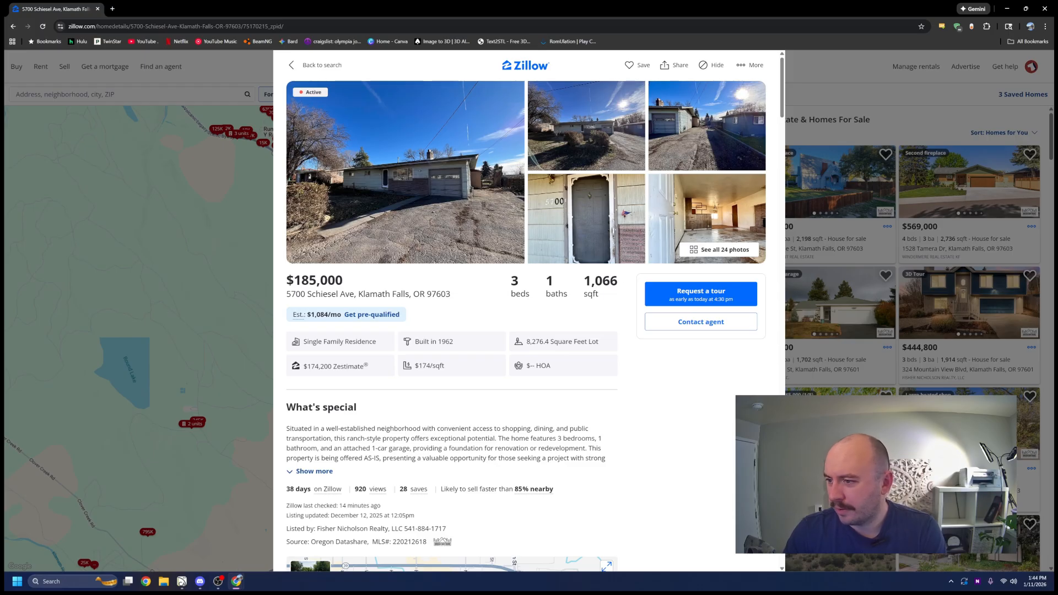
left_click(467, 165)
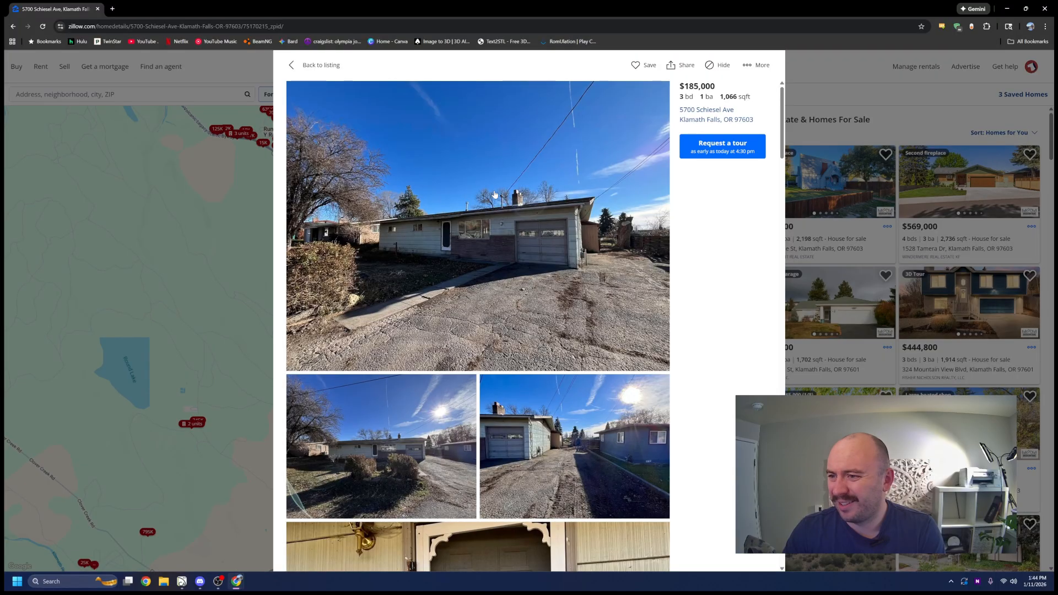
scroll(494, 194, "down", 12)
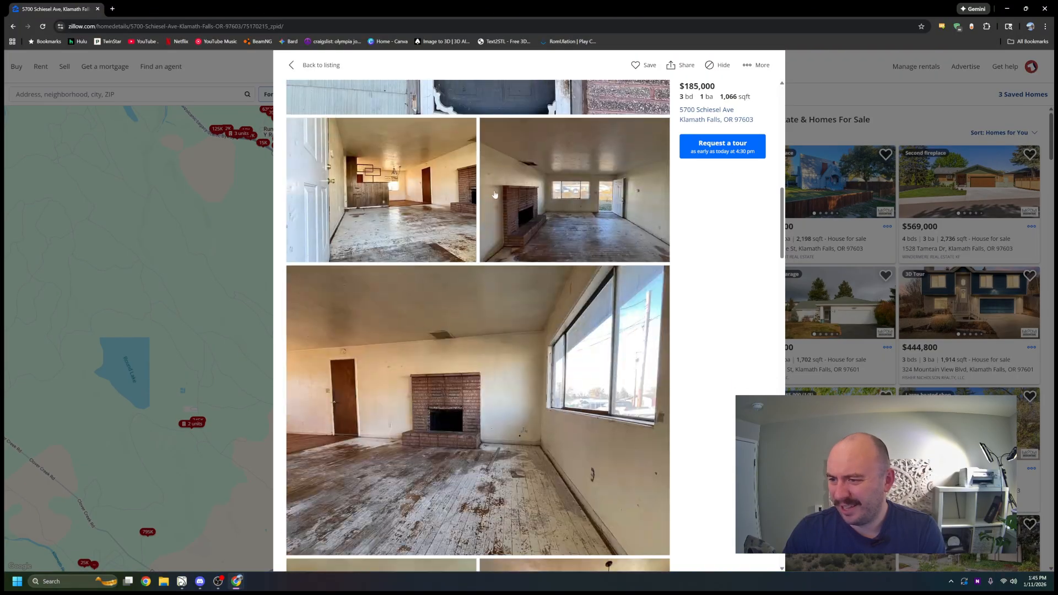
scroll(495, 194, "down", 5)
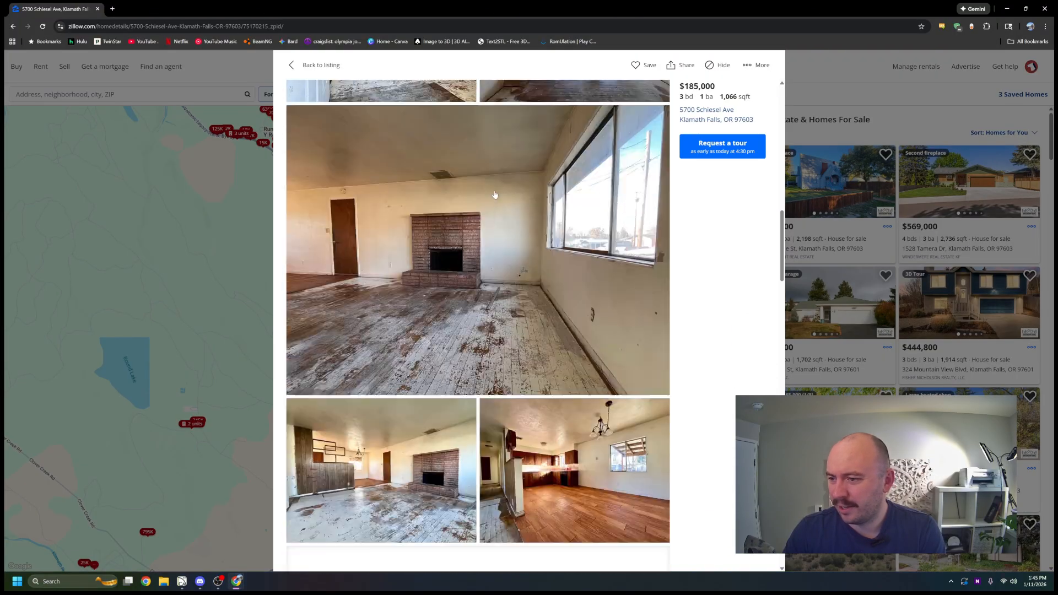
scroll(494, 194, "down", 5)
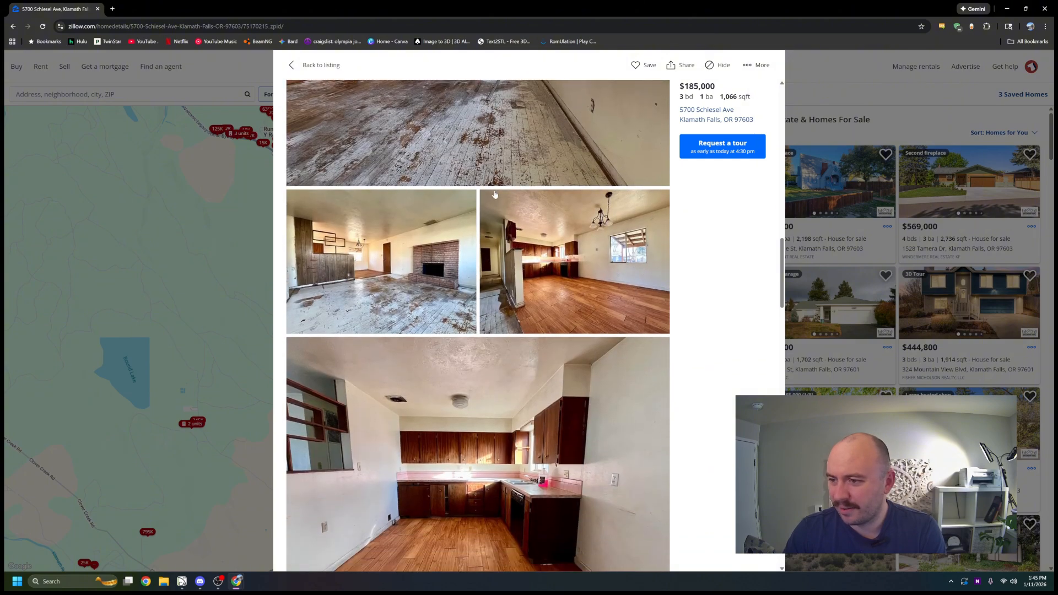
scroll(494, 194, "down", 8)
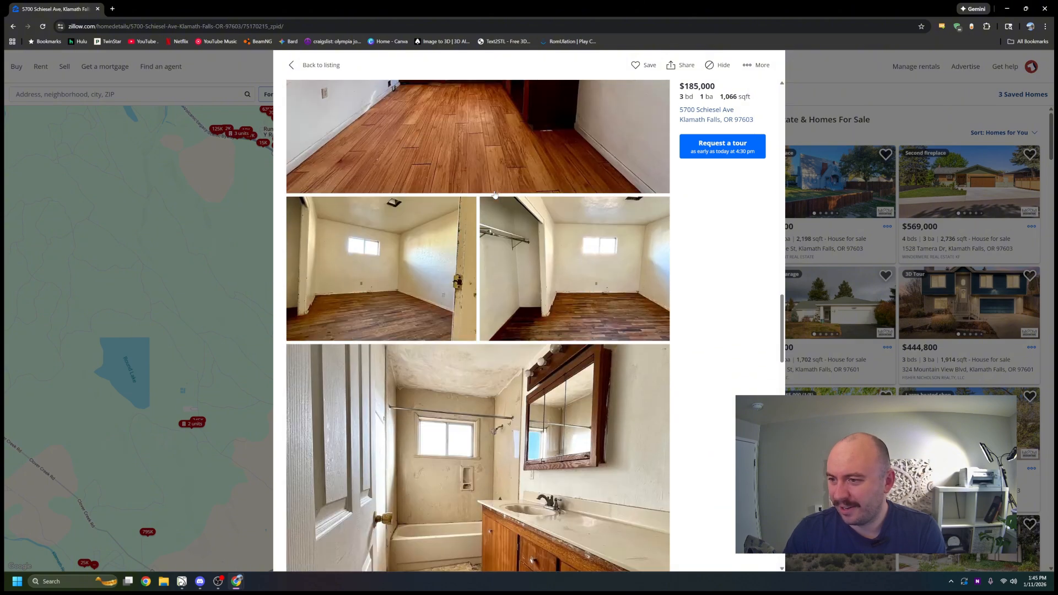
scroll(498, 201, "down", 3)
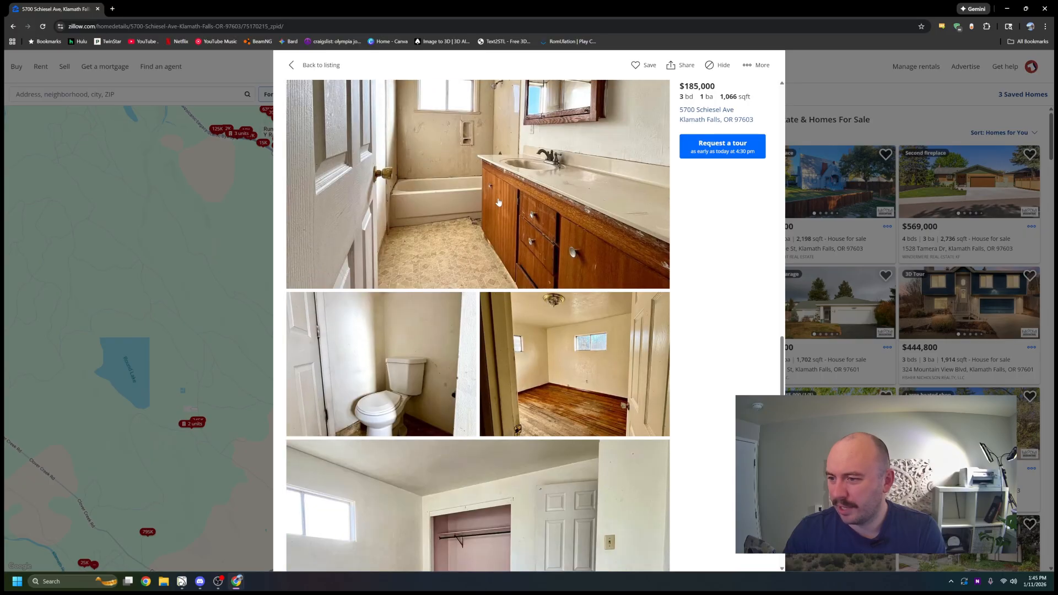
scroll(498, 201, "up", 2)
scroll(498, 202, "down", 2)
scroll(498, 202, "down", 5)
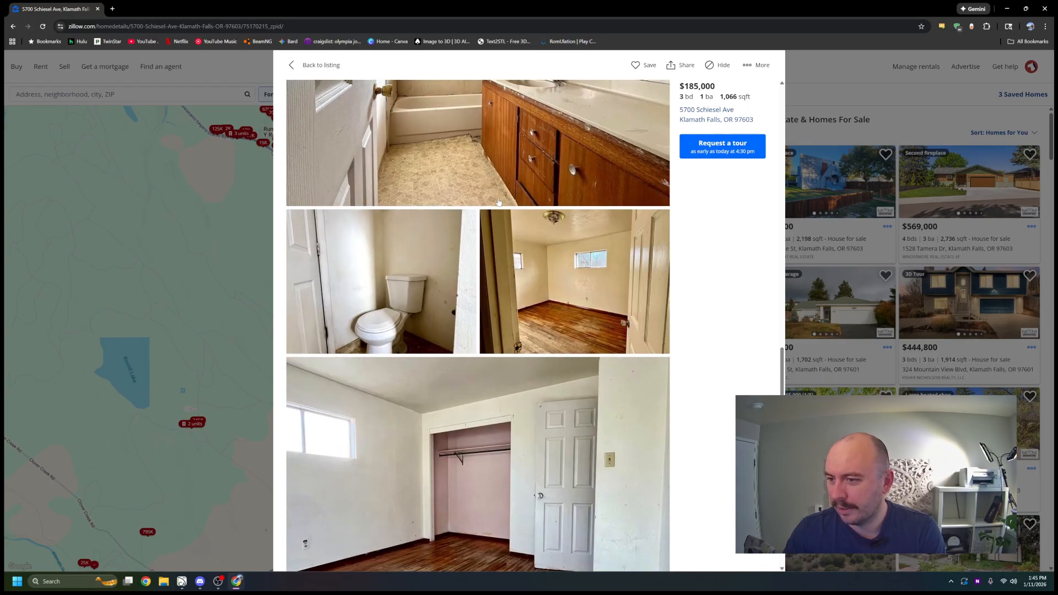
scroll(498, 202, "down", 2)
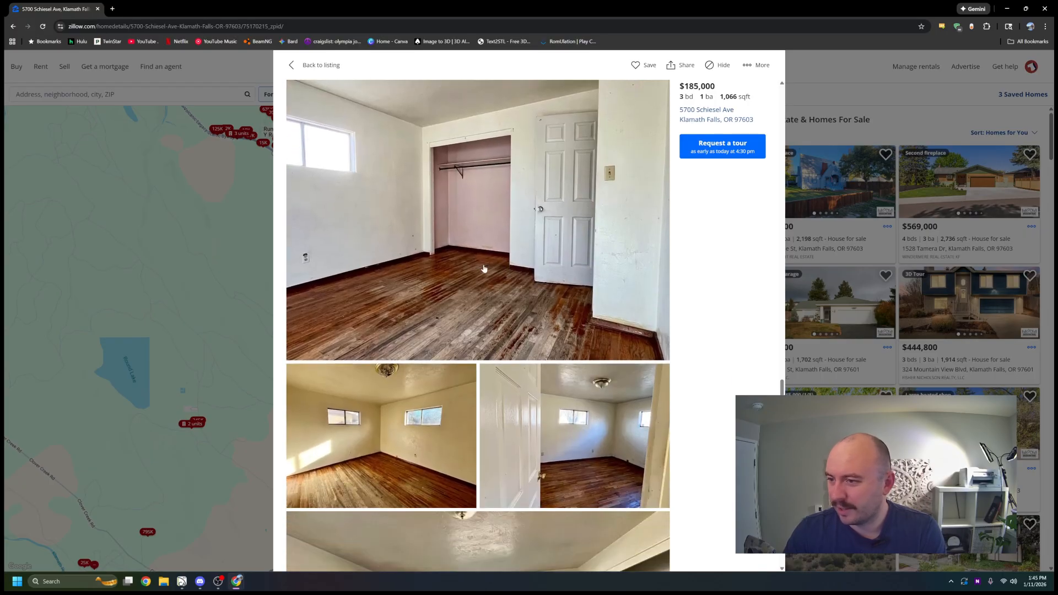
scroll(509, 293, "down", 4)
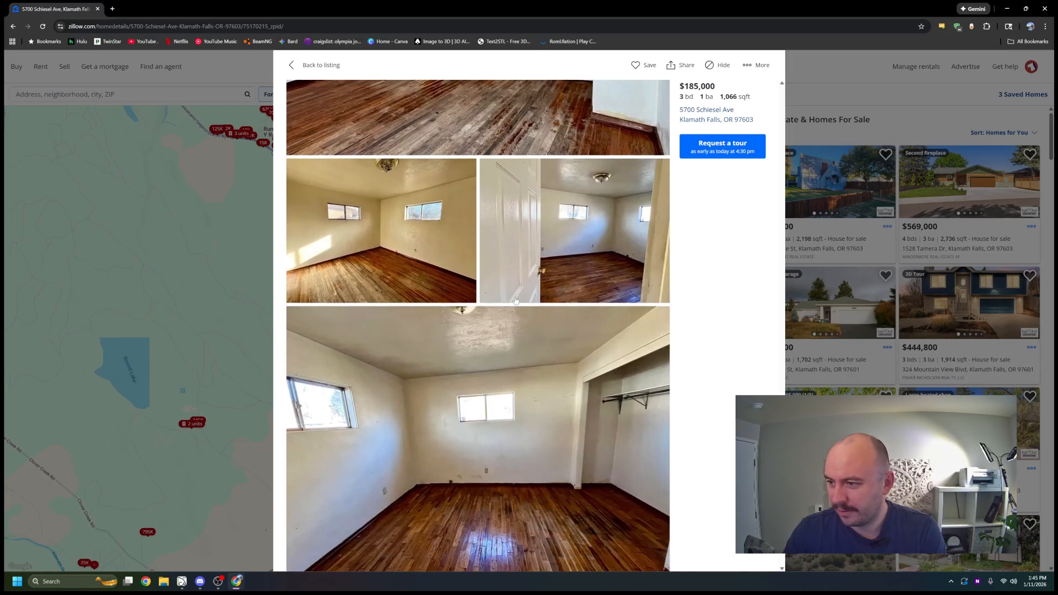
scroll(519, 256, "down", 2)
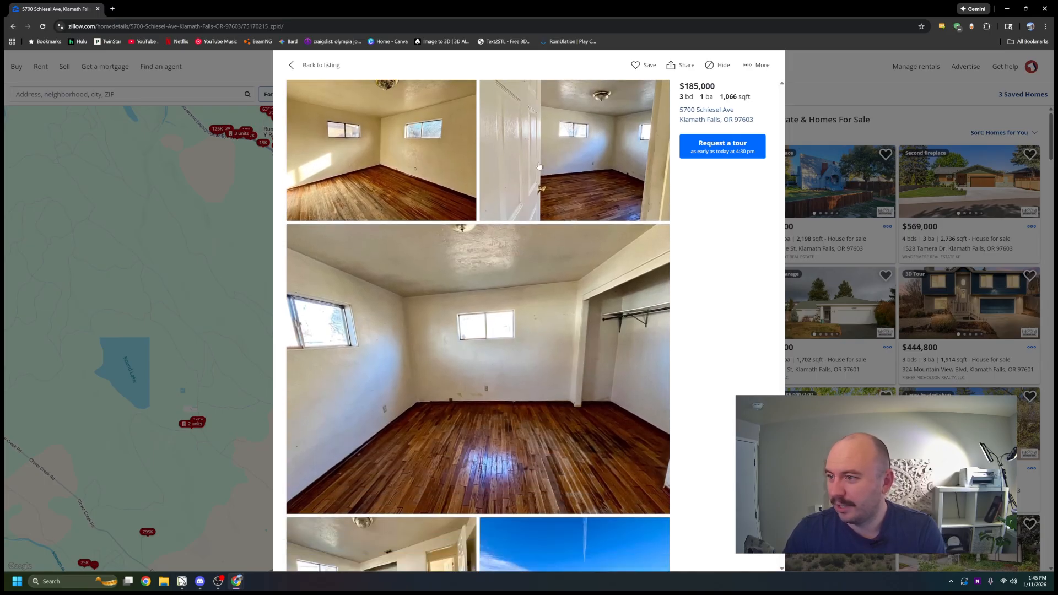
scroll(589, 203, "down", 8)
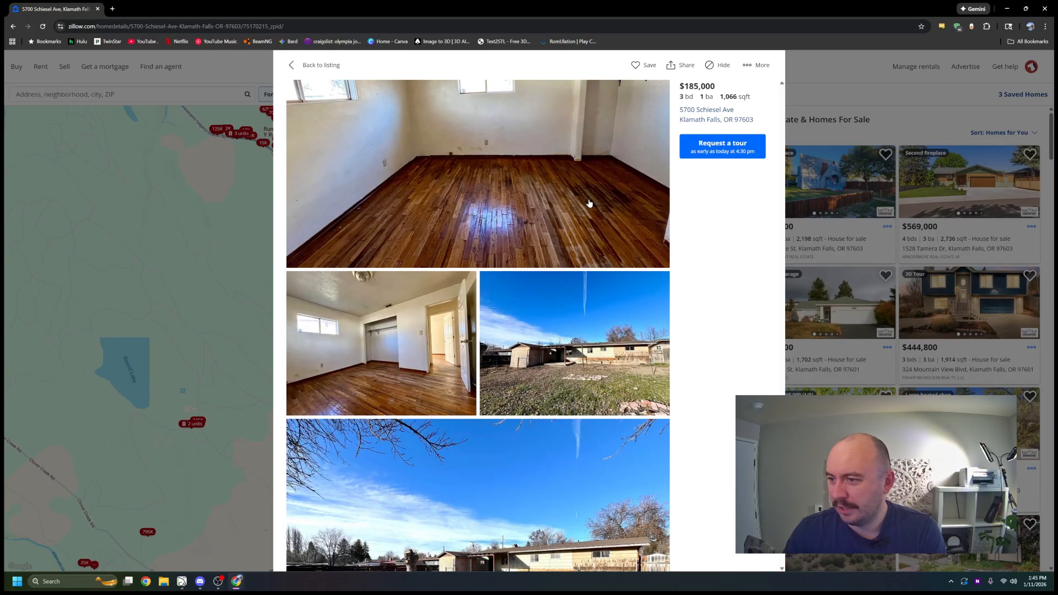
- Go back over the listing photos to study how the bathroom, kitchen, living room and front door relate
scroll(589, 203, "up", 10)
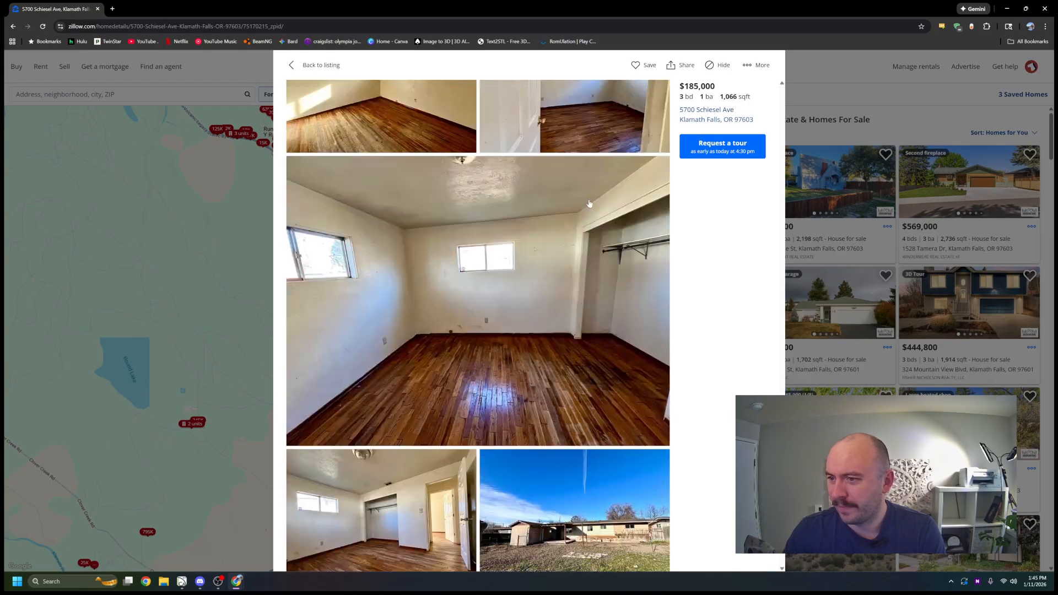
scroll(589, 203, "up", 10)
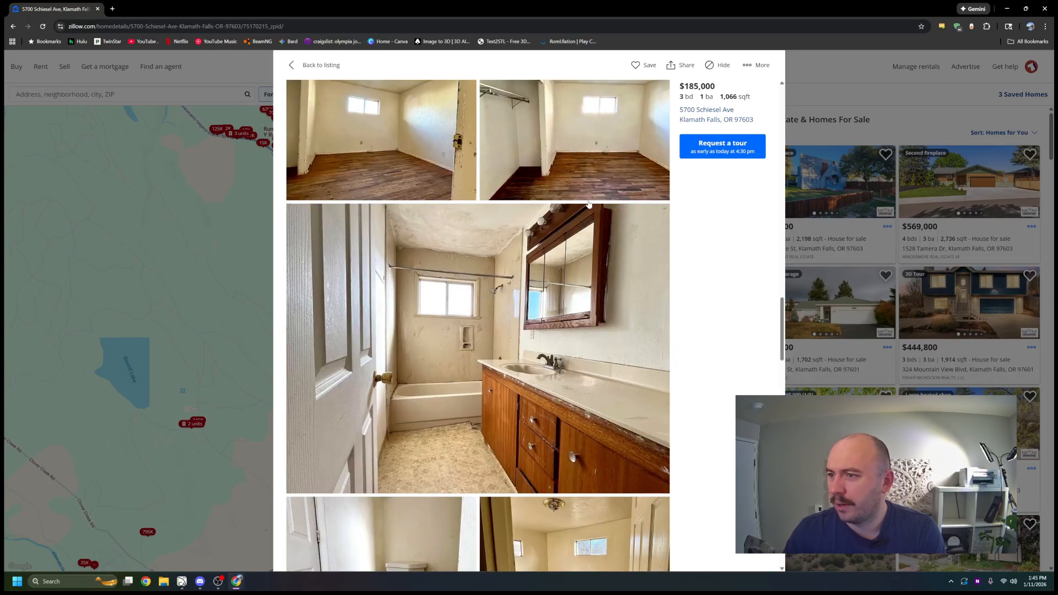
scroll(586, 205, "up", 2)
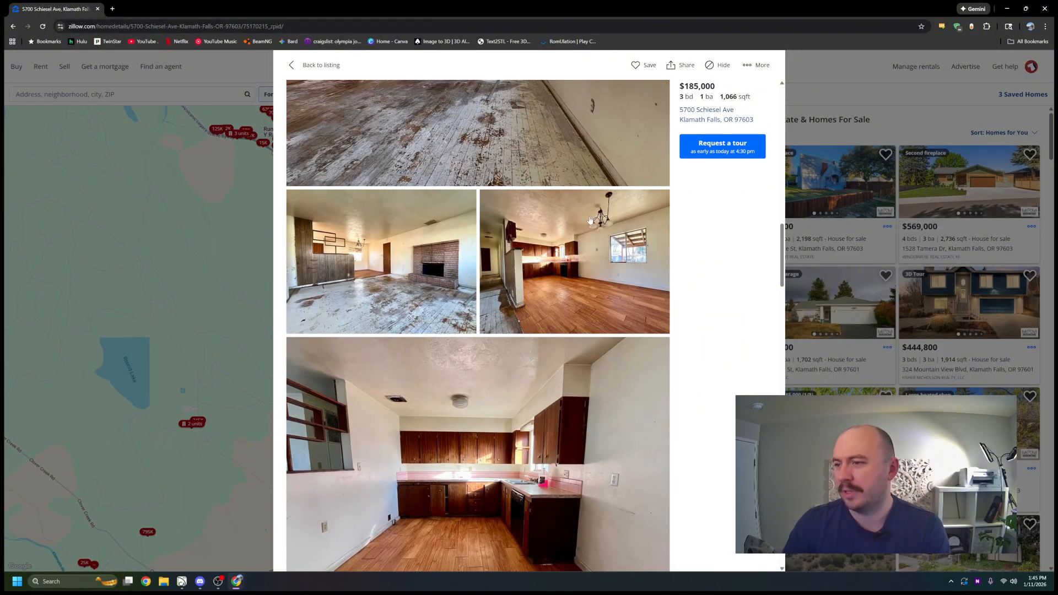
scroll(589, 219, "down", 1)
scroll(486, 254, "up", 4)
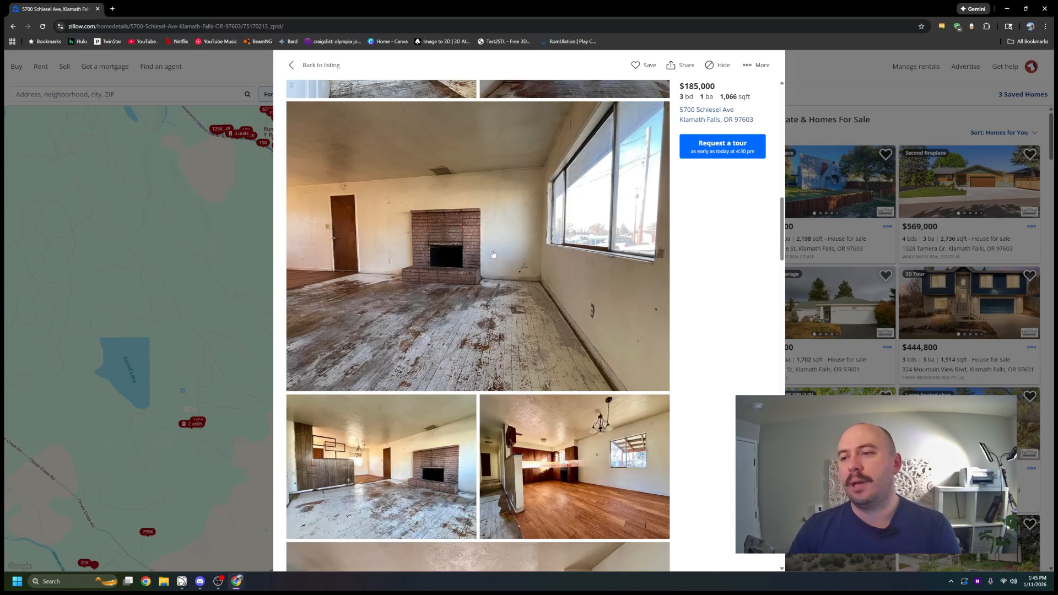
scroll(493, 258, "down", 2)
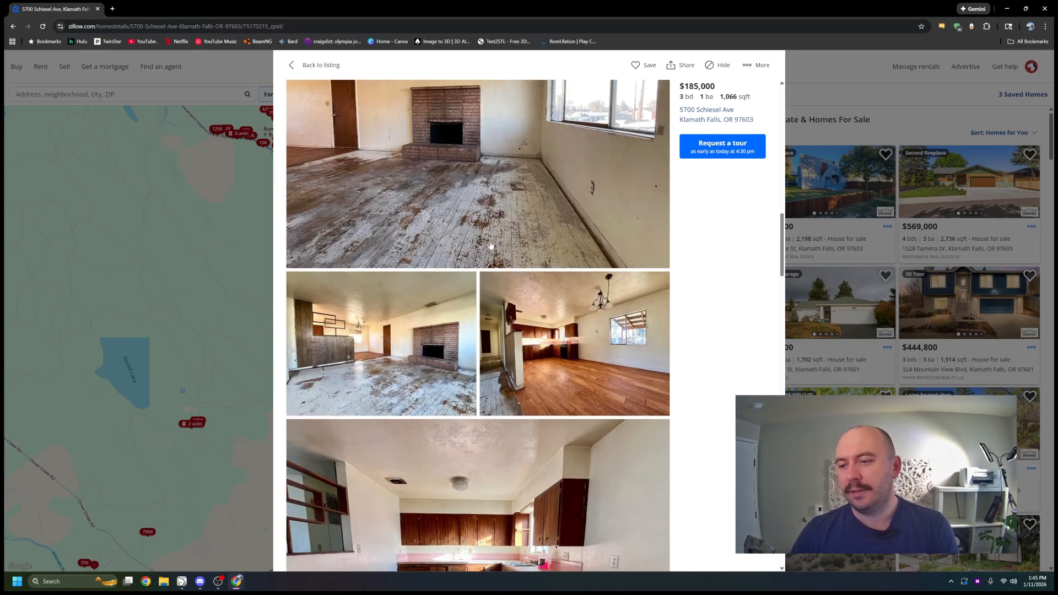
scroll(606, 286, "down", 2)
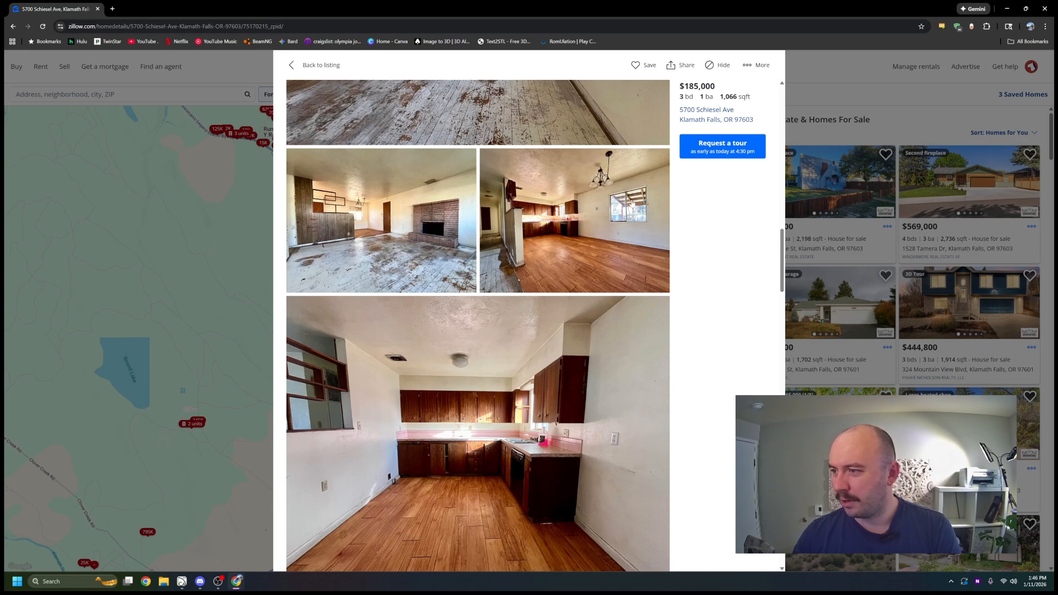
scroll(632, 204, "up", 12)
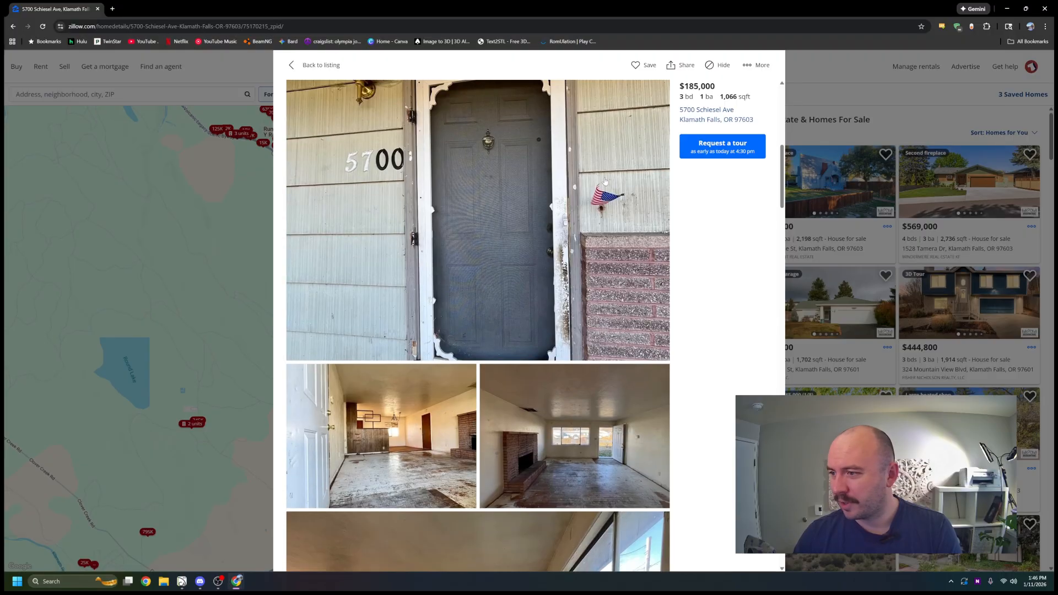
scroll(604, 182, "up", 3)
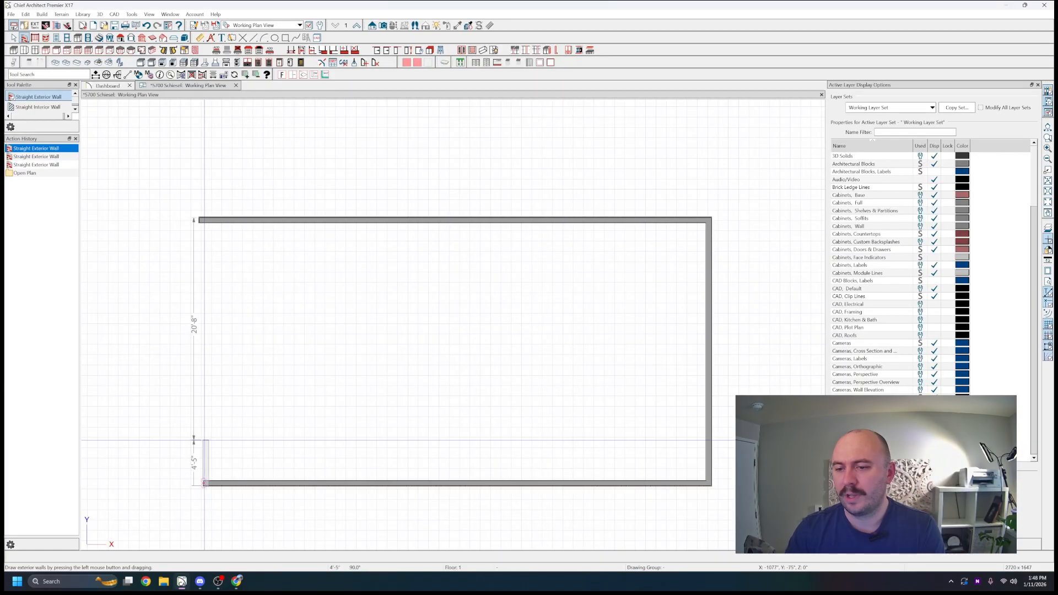
- Close the left side of the outline with a straight exterior wall, and draw a stepped interior partition with a 2'-6" stub in the middle
left_click_drag(205, 484, 205, 219)
left_click(37, 107)
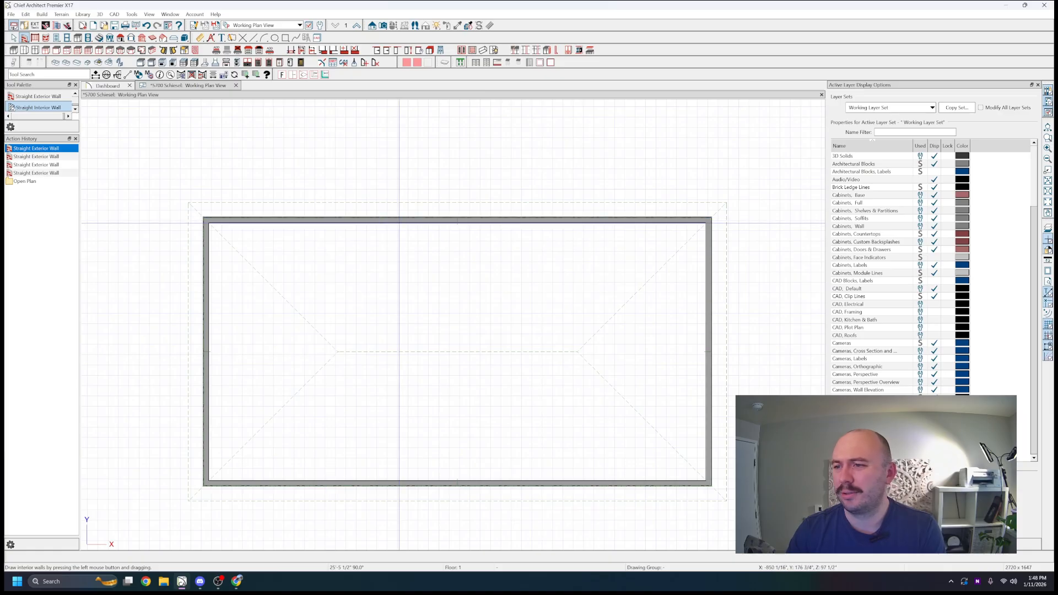
mouse_move(396, 220)
left_mouse_down()
mouse_move(398, 331)
mouse_move(455, 332)
mouse_move(458, 488)
left_mouse_up()
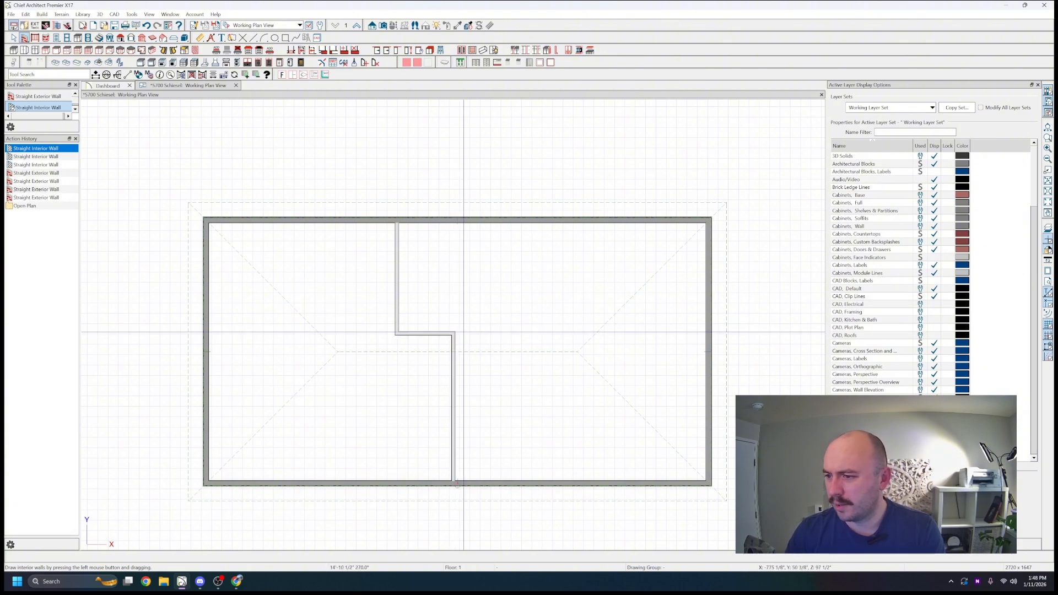
left_click_drag(455, 332, 479, 332)
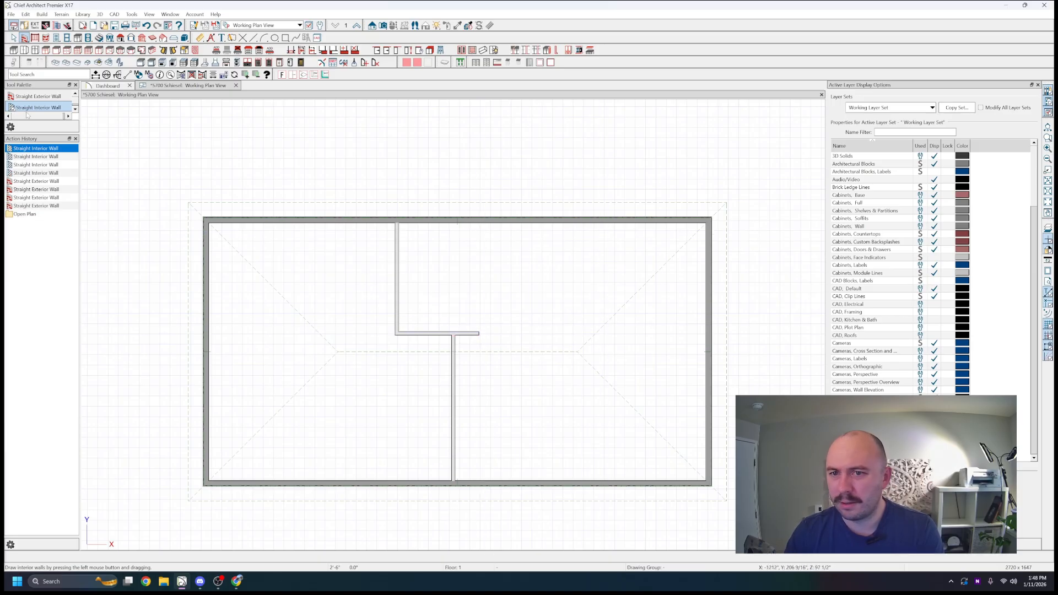
- Draw a straight interior wall about 25'-11" long across the full depth of the house, toward its right end
left_click(24, 97)
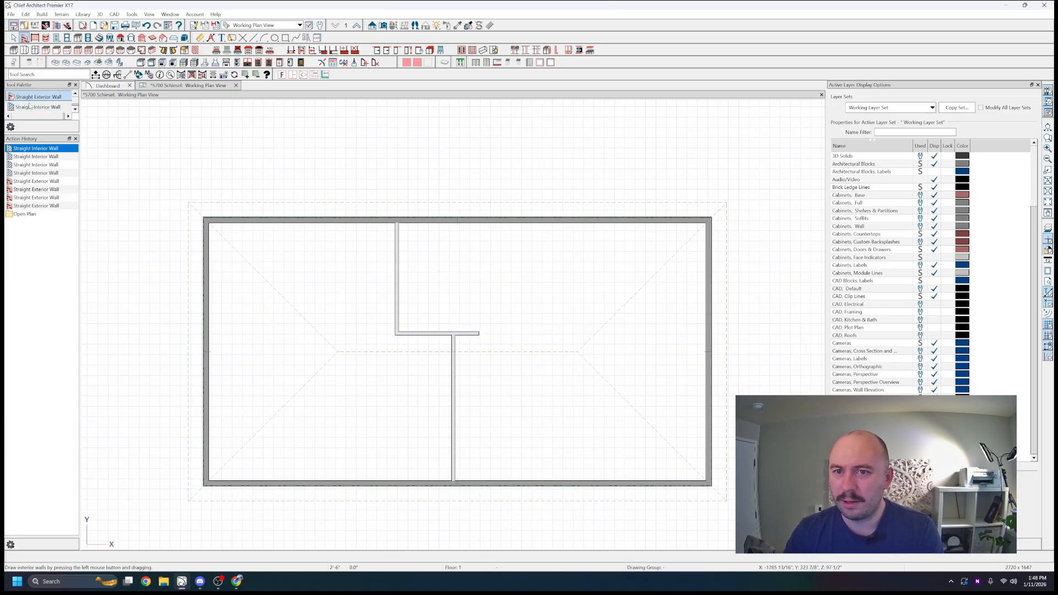
left_click(34, 108)
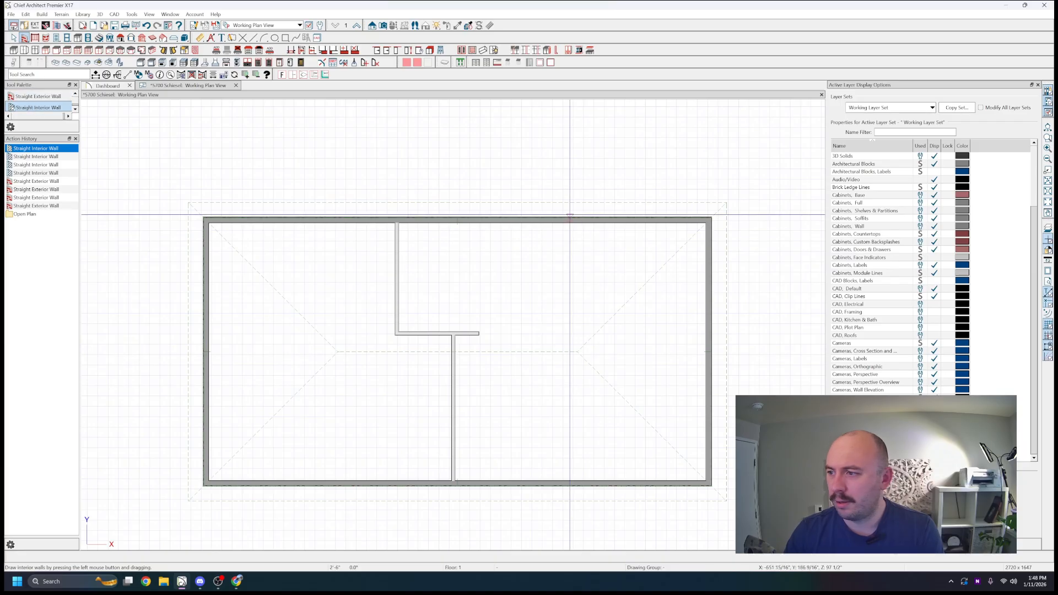
left_click_drag(600, 221, 600, 481)
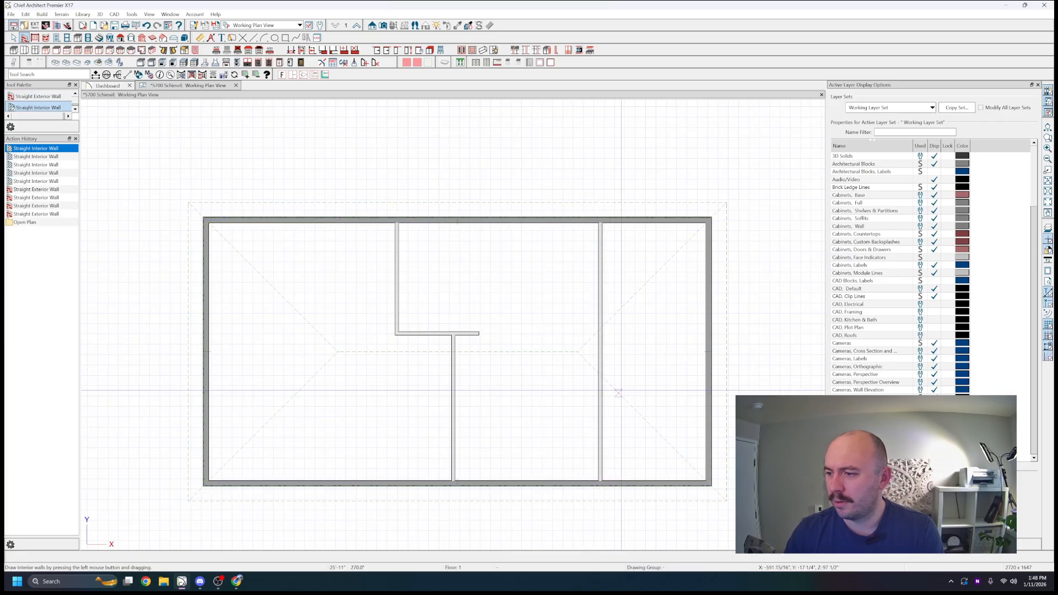
key("space")
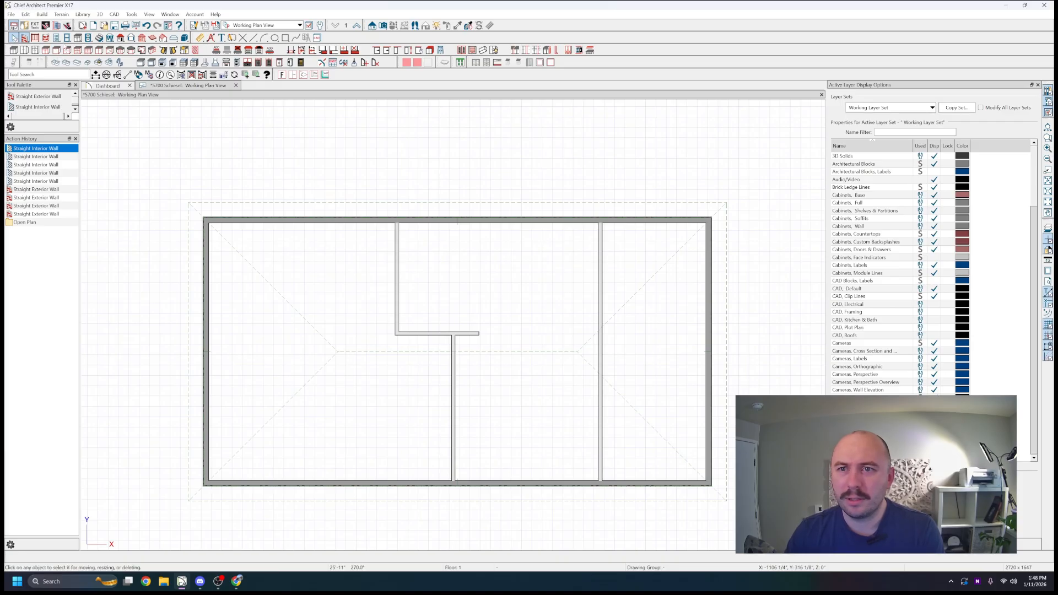
- Place two standard windows in the upper exterior wall, between the stepped partition and the full-depth interior wall
left_click(66, 38)
left_click(450, 231)
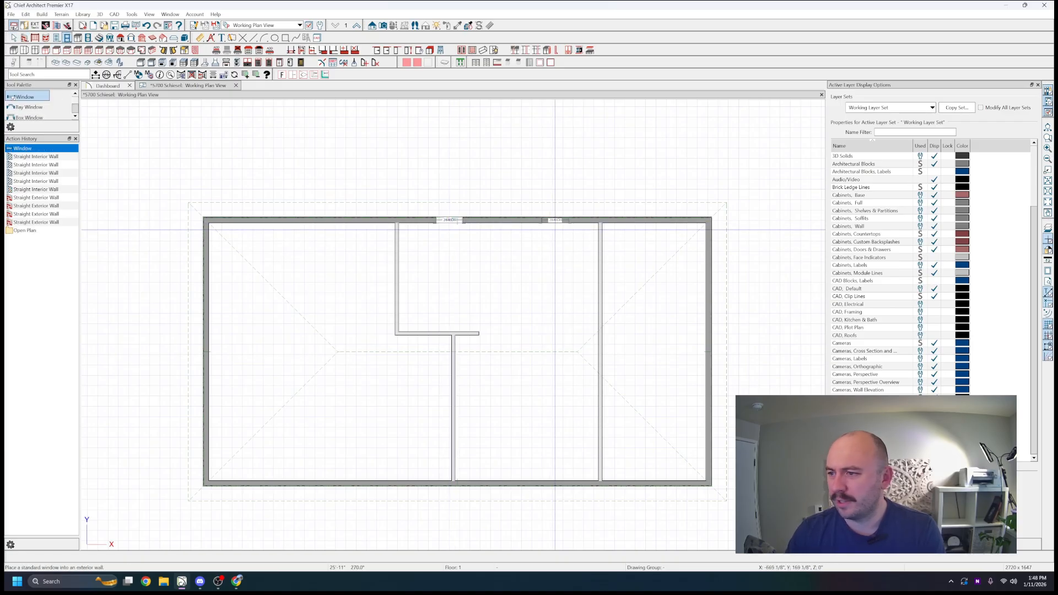
left_click(543, 229)
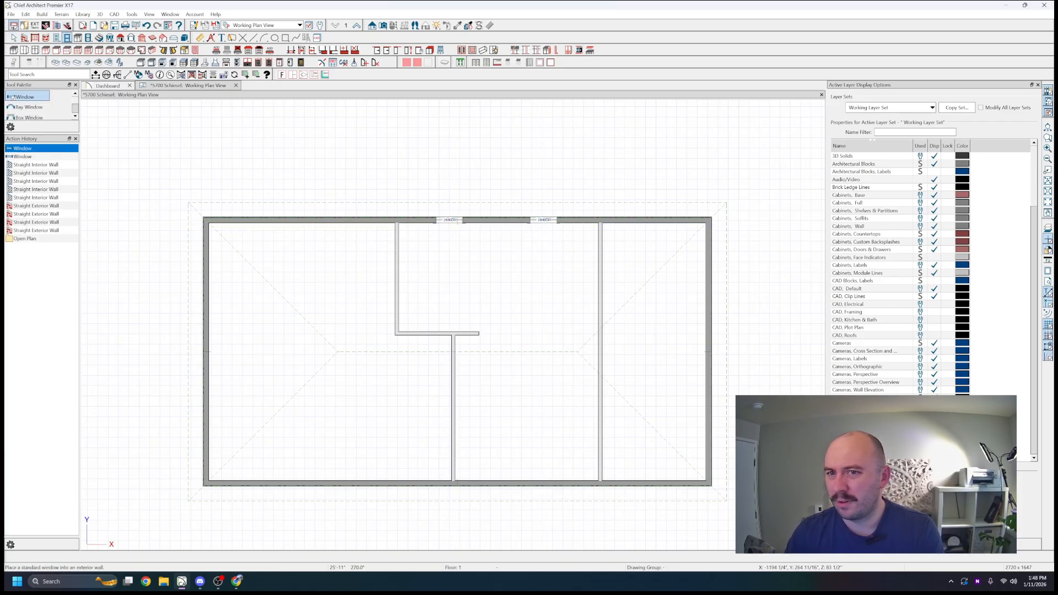
- Place a hinged door in the lower exterior wall of the middle room, with a standard window to its right
left_click(56, 38)
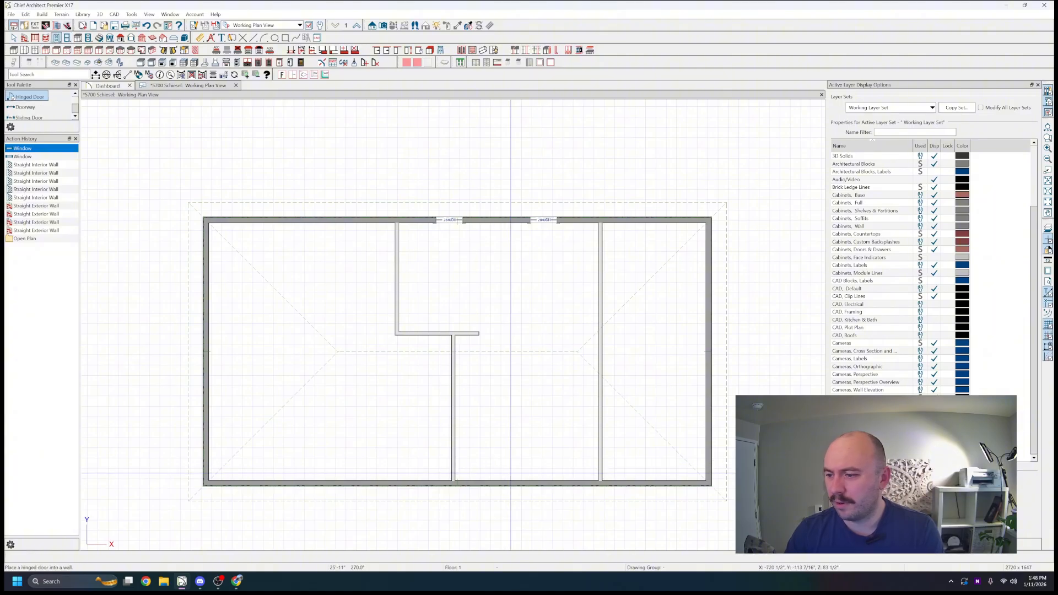
left_click(504, 481)
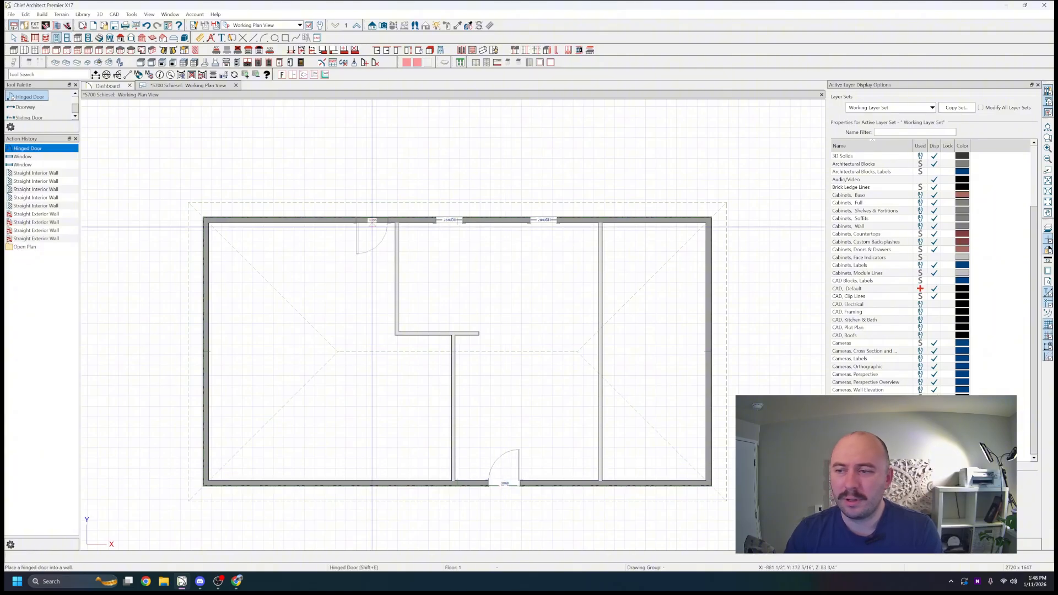
left_click(66, 38)
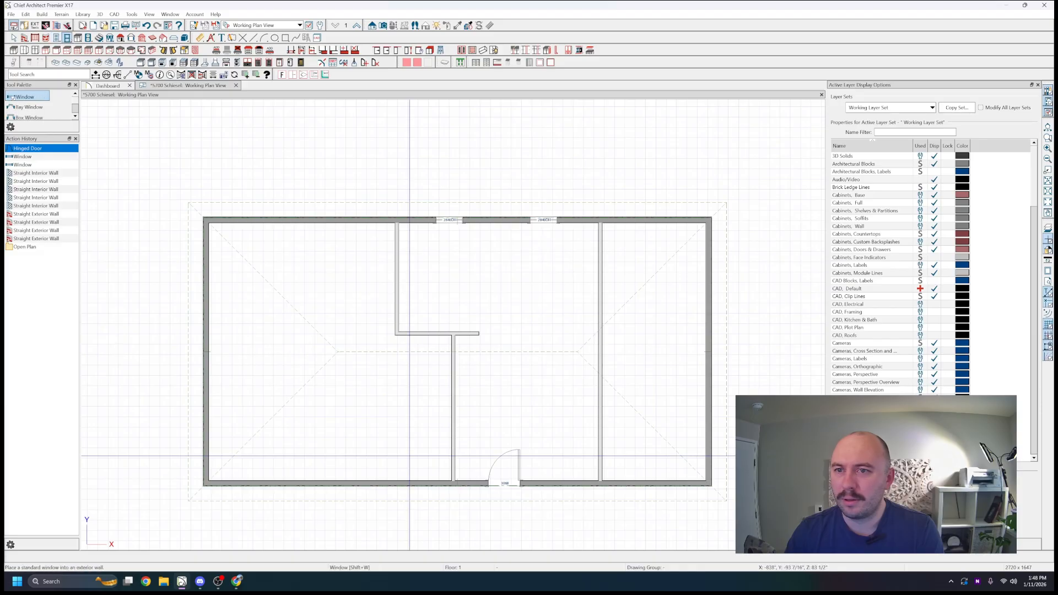
left_click(555, 483)
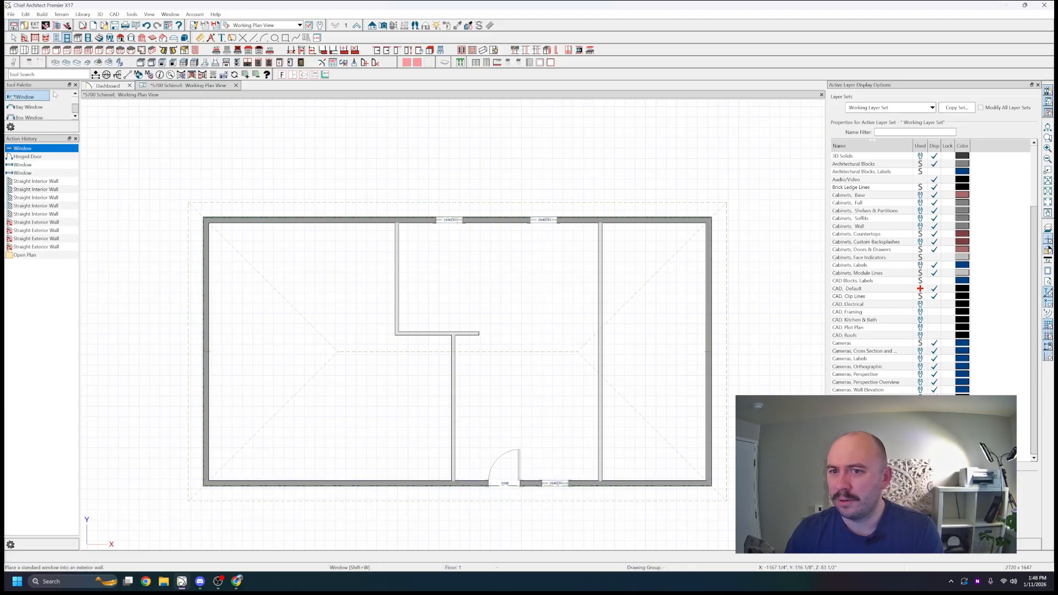
- Place a hinged door in the full-depth interior wall, near its midpoint
left_click(57, 37)
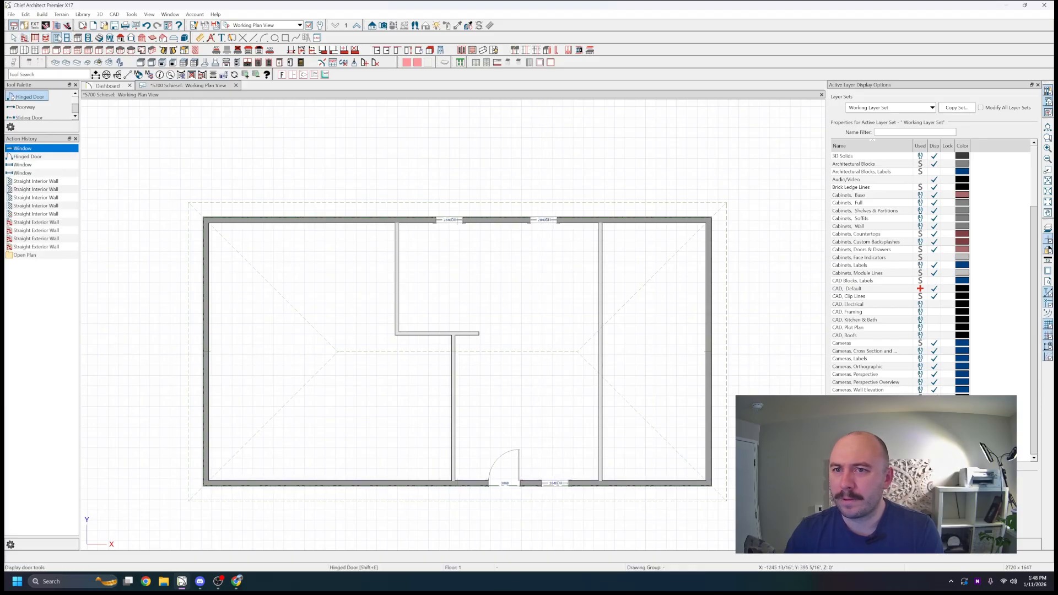
left_click(600, 325)
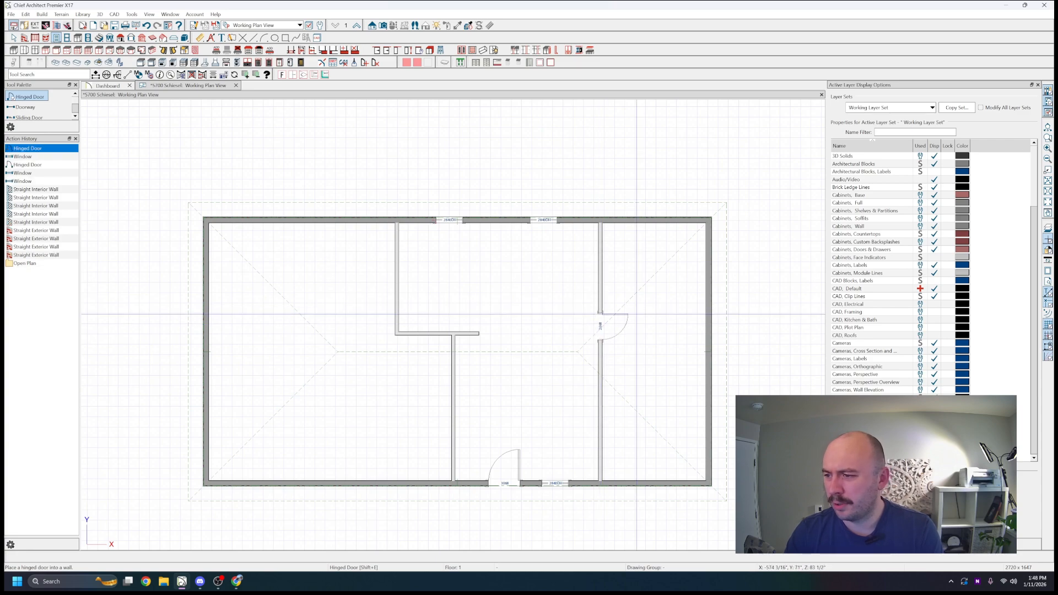
- Draw a 24' straight interior wall from the lower partition to the left exterior wall, about 3'-1" below the horizontal partition, and delete its overshoot outside
key("space")
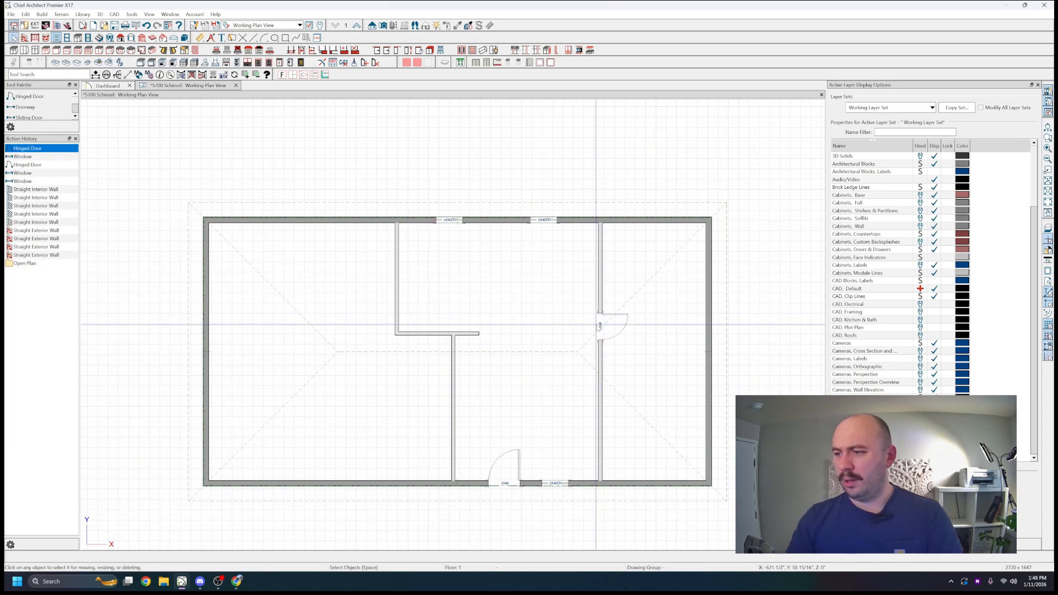
left_click(454, 367)
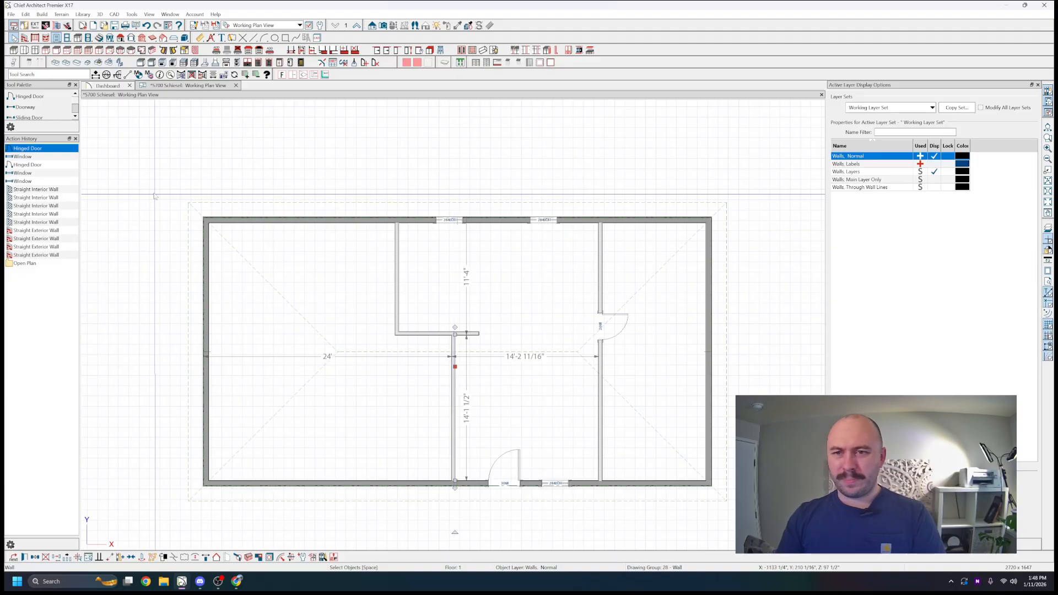
left_click(25, 37)
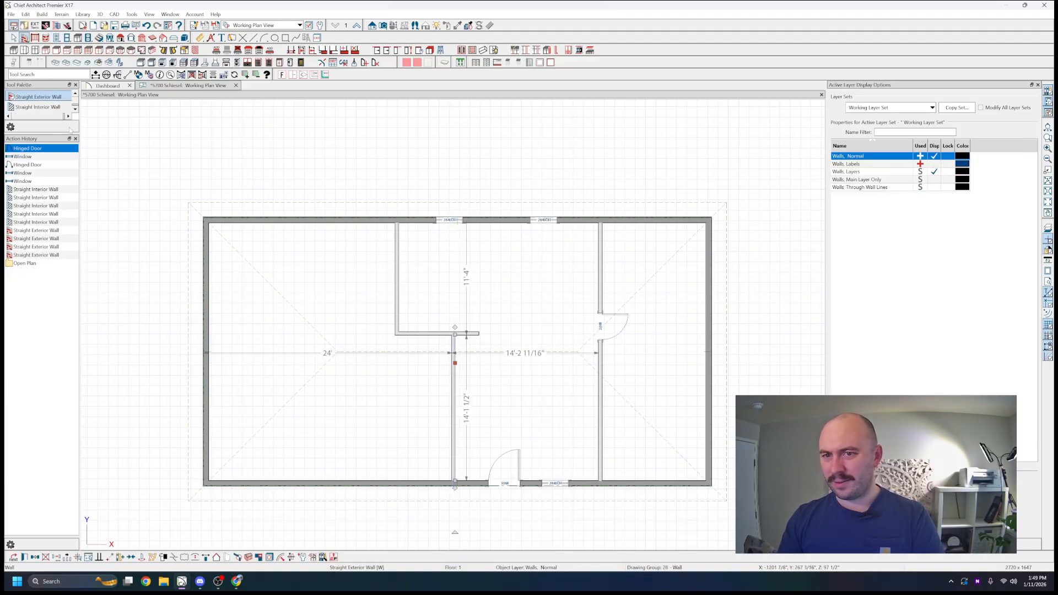
left_click(37, 107)
left_click_drag(454, 365, 142, 364)
scroll(196, 364, "up", 2)
key("space")
left_click(189, 366)
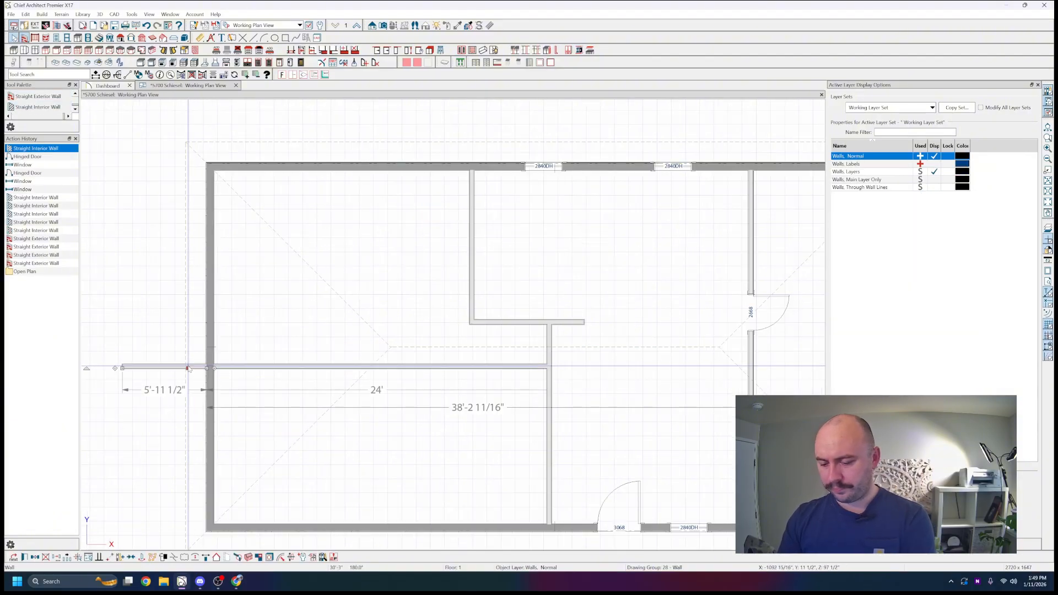
key("Delete")
- Extend the left end of the horizontal partition to the left exterior wall to close off the hallway
left_click(482, 322)
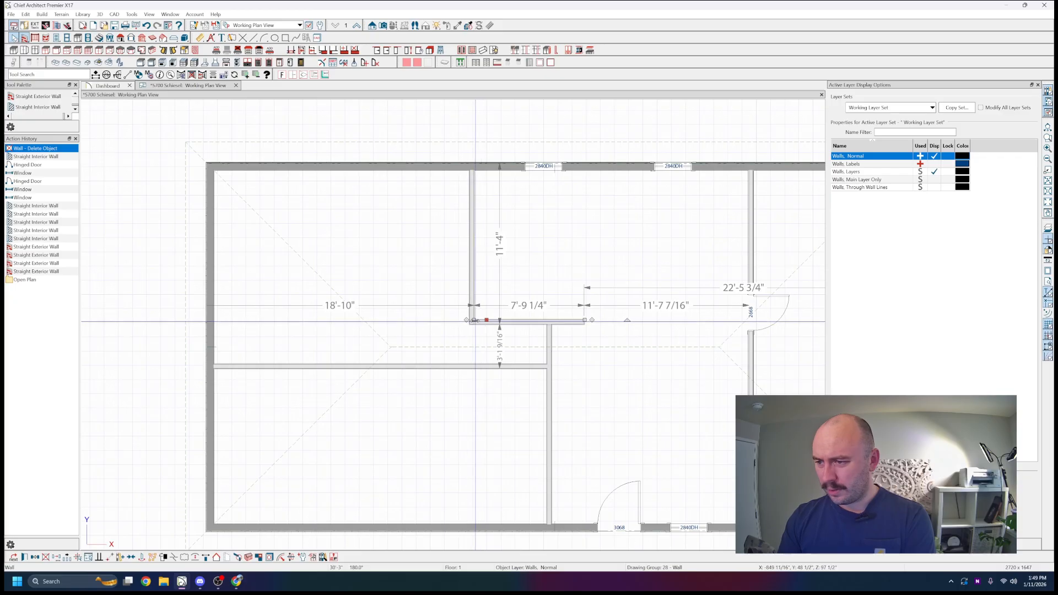
left_click_drag(475, 321, 213, 320)
left_click(387, 255)
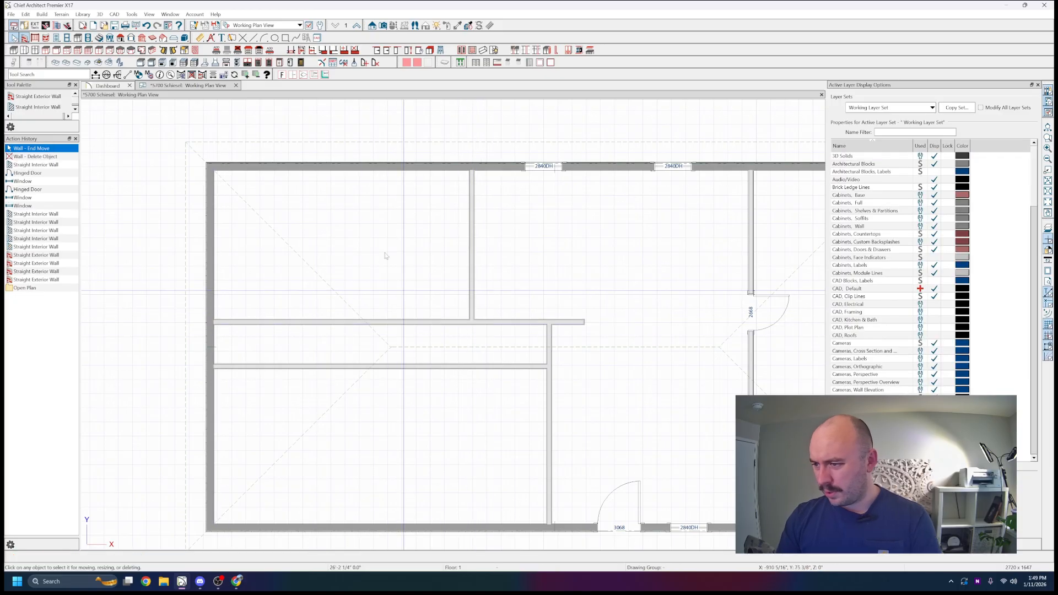
scroll(364, 236, "down", 1)
scroll(545, 286, "up", 1)
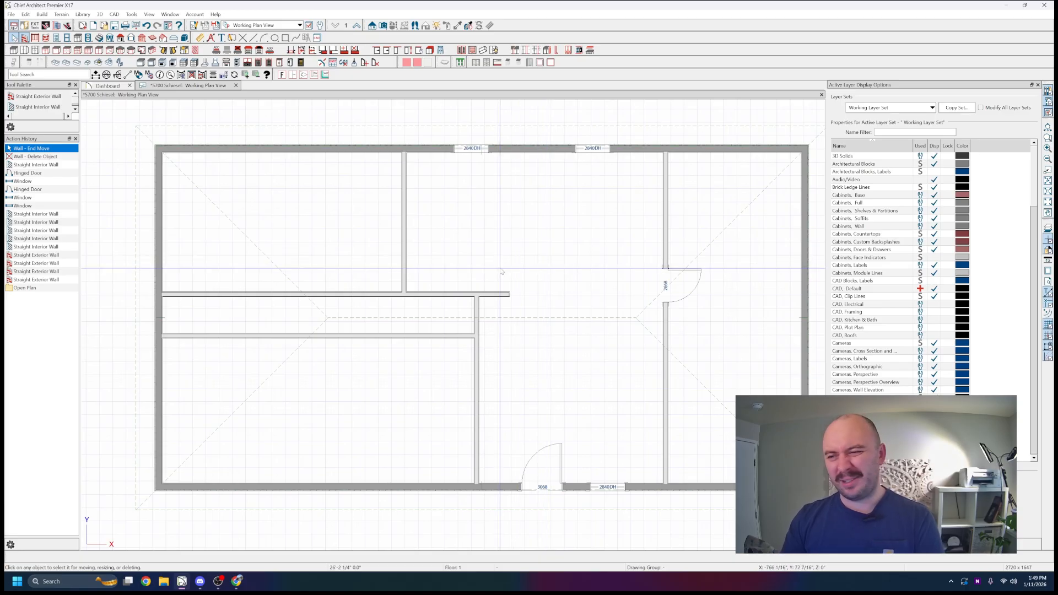
scroll(466, 270, "down", 1)
scroll(529, 275, "up", 1)
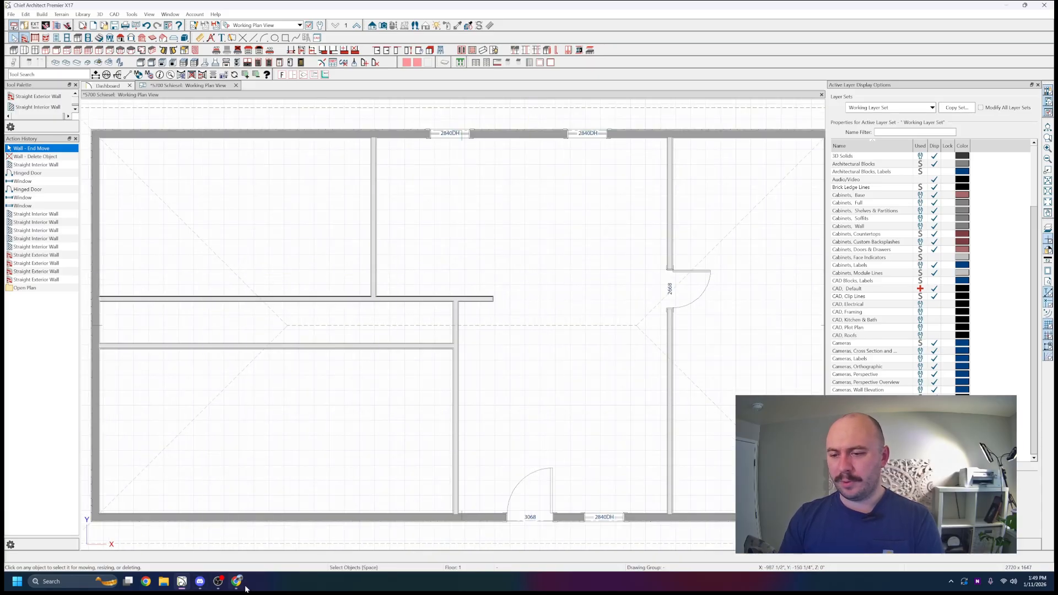
- Switch to the Zillow listing in Chrome and enlarge the living room photo showing the fireplace, front window and entry door
mouse_move(241, 584)
left_click(274, 532)
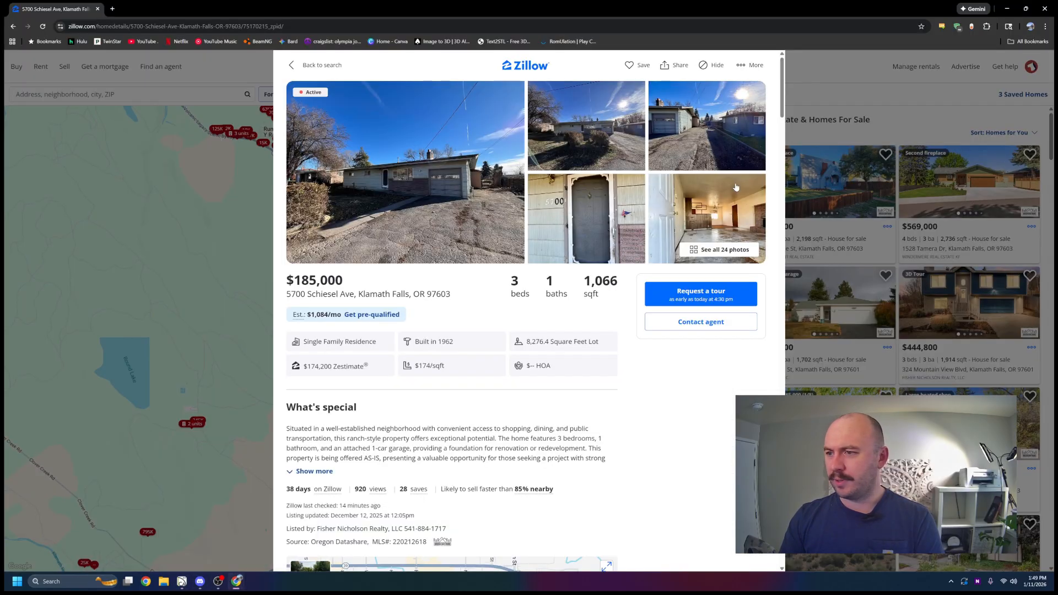
left_click(720, 251)
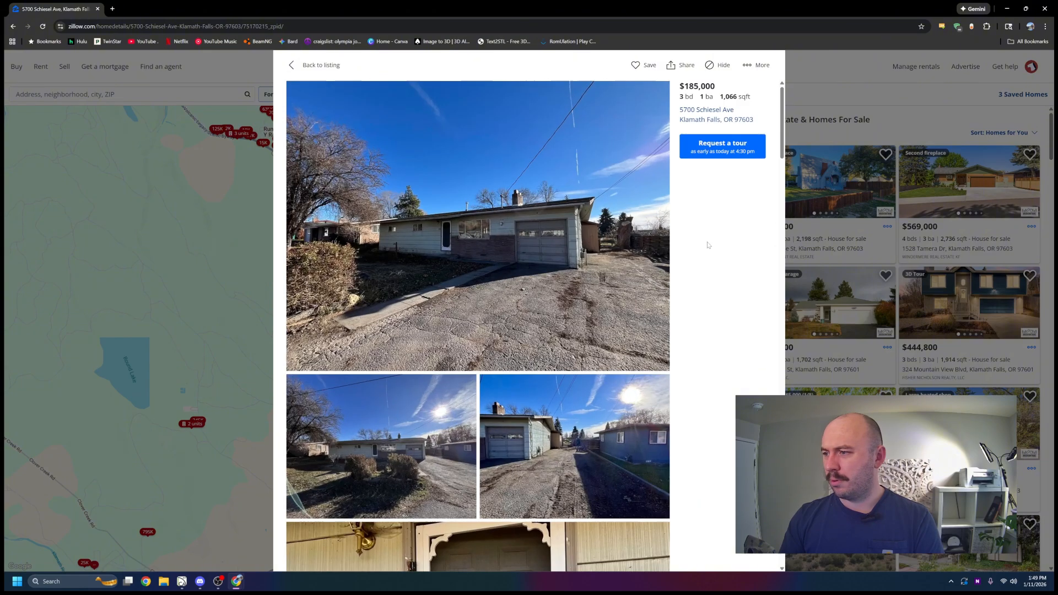
scroll(513, 229, "down", 7)
scroll(512, 228, "down", 4)
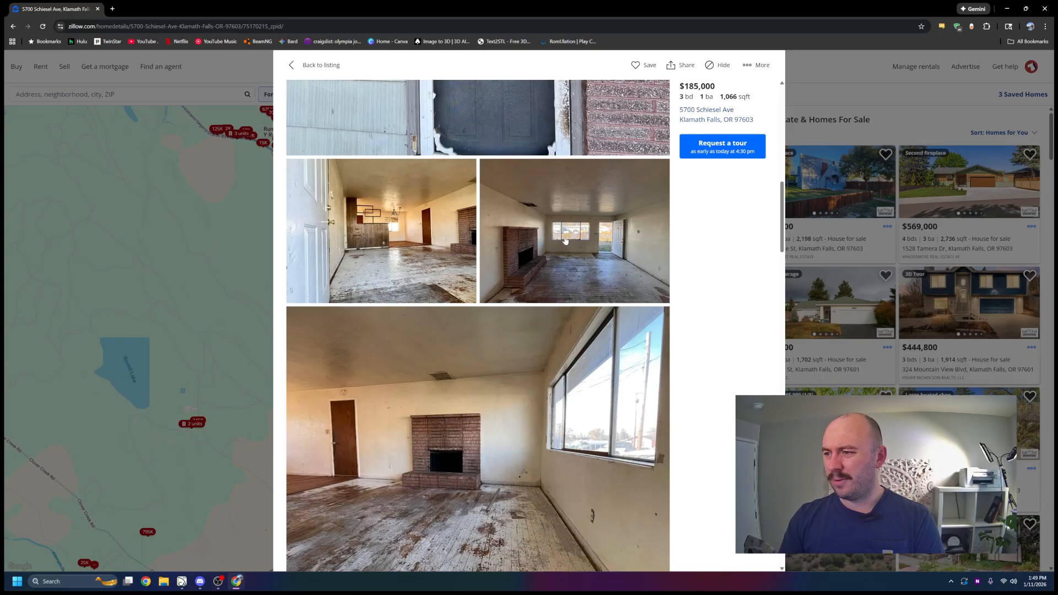
left_click(565, 240)
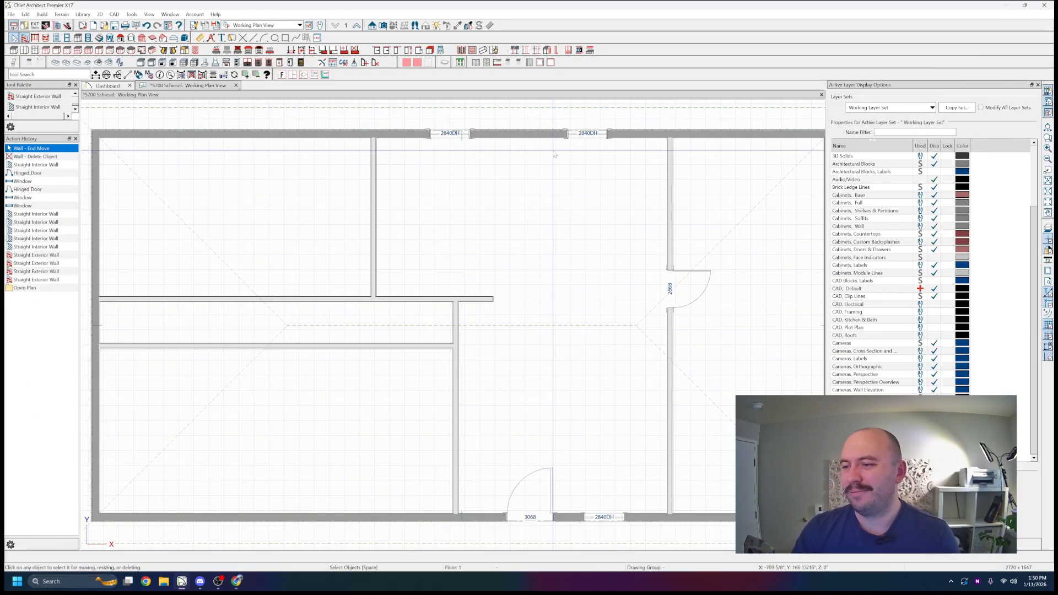
- Switch to the Kitchen and Bath Plan View and move the full-depth interior wall to make the middle room 144" wide
left_click(560, 394)
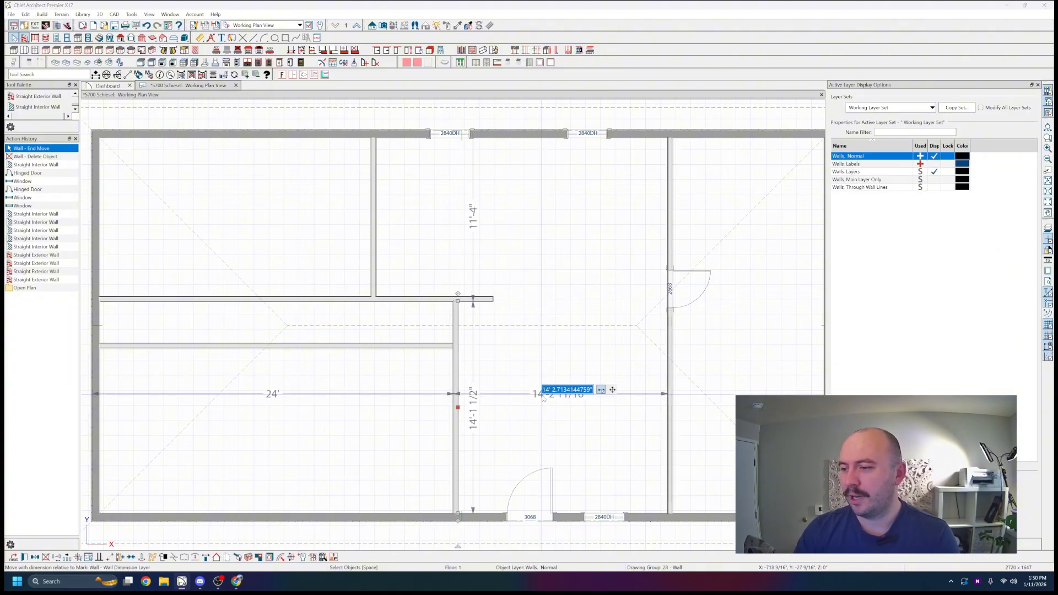
left_click(670, 373)
left_click(573, 379)
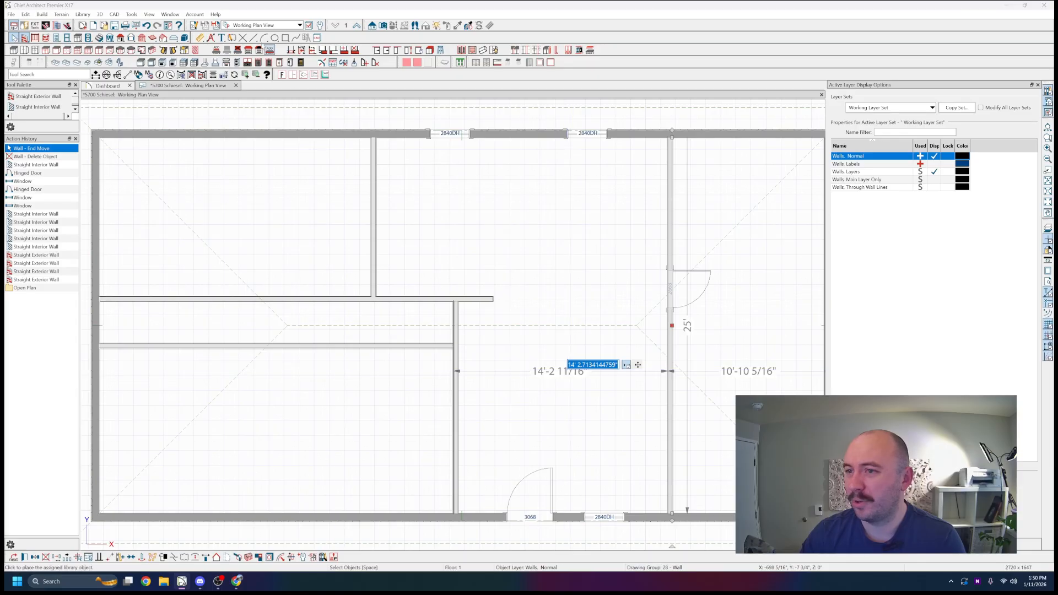
left_click(244, 25)
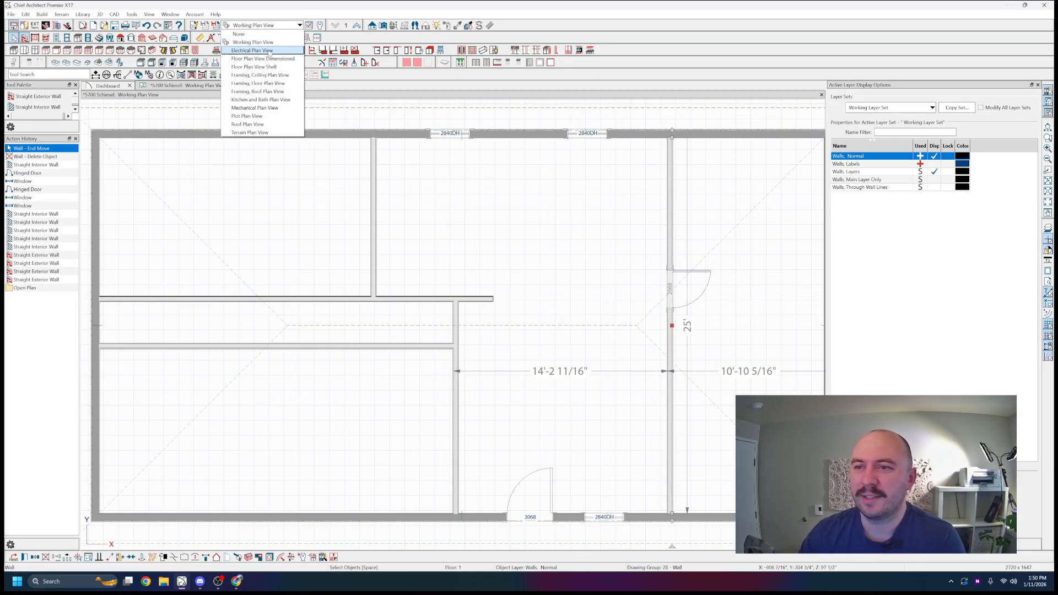
left_click(266, 102)
key("Return")
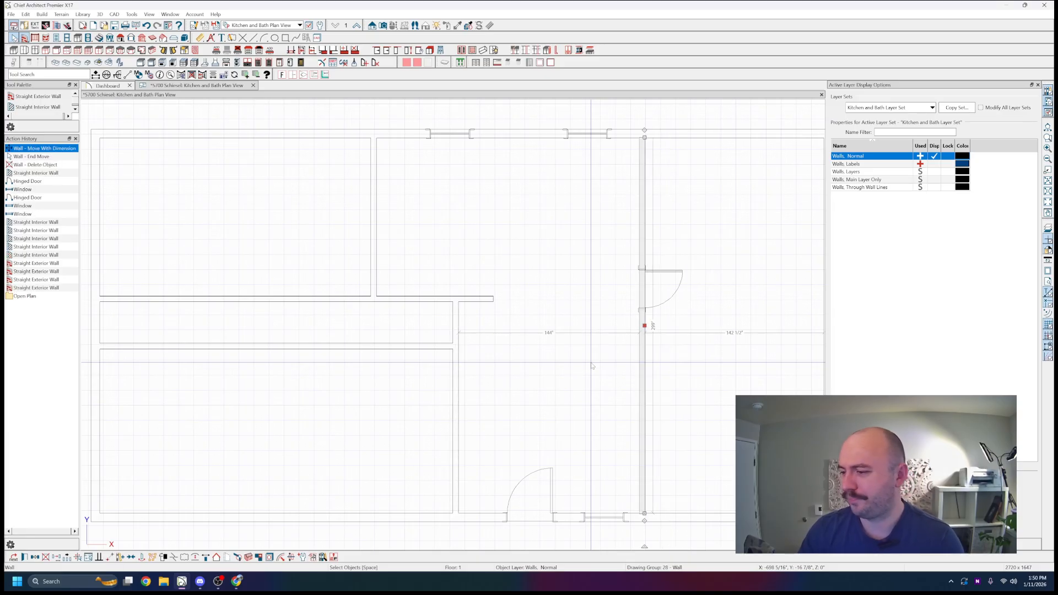
- Move the front entry door left beside the lower partition and flip its swing so it hinges on the partition side
scroll(542, 520, "up", 2)
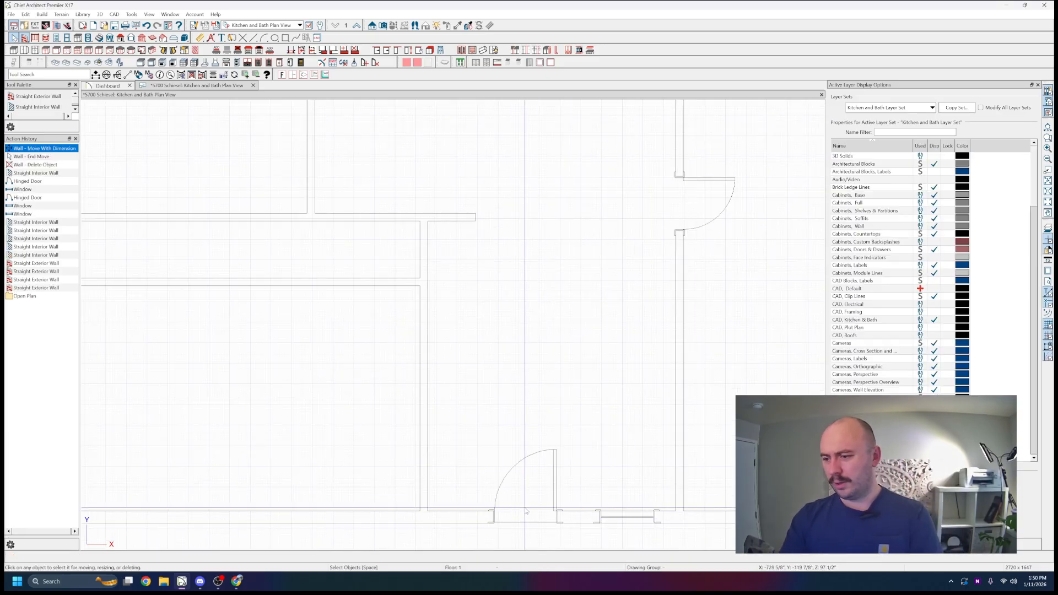
left_click(541, 519)
left_click_drag(525, 517, 469, 517)
scroll(468, 517, "up", 2)
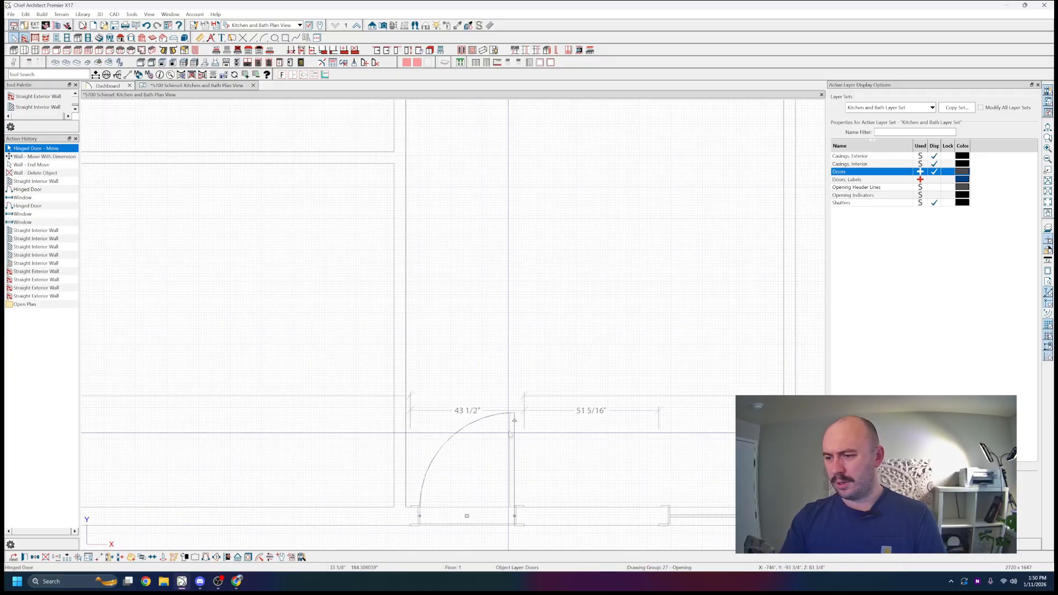
left_click_drag(513, 421, 426, 408)
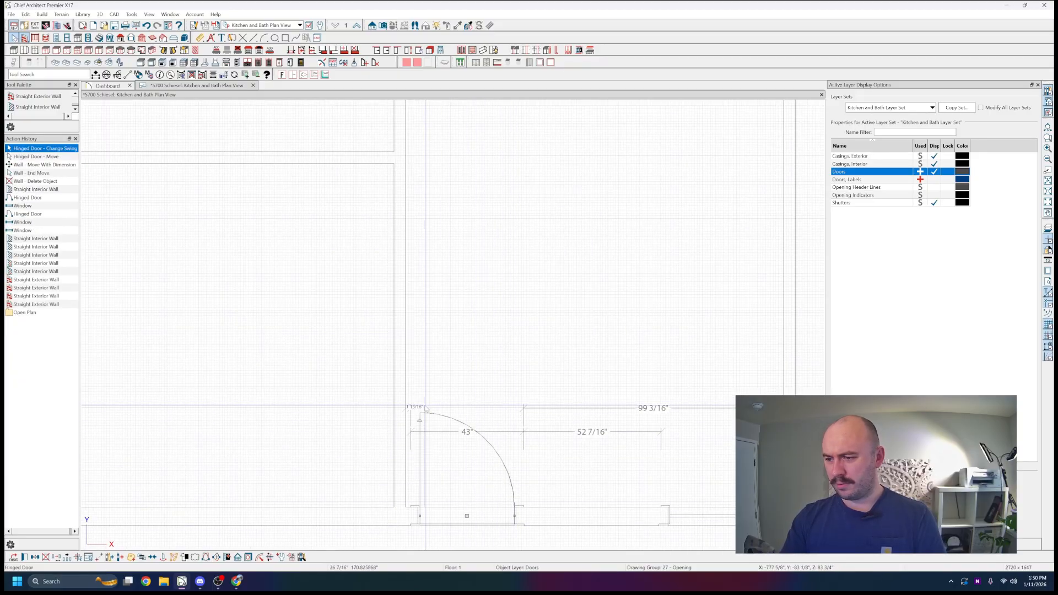
scroll(419, 368, "down", 3)
key("Escape")
- Widen the front window toward the entry door to about 72"
scroll(639, 441, "up", 2)
left_click(573, 470)
left_click_drag(542, 470, 466, 476)
scroll(529, 469, "up", 1)
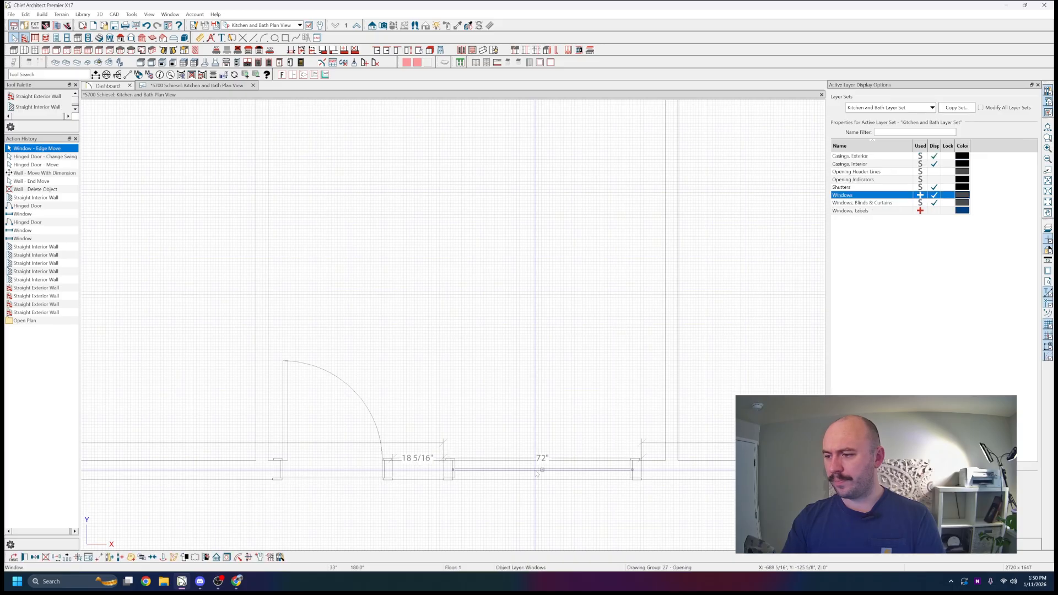
key("Escape")
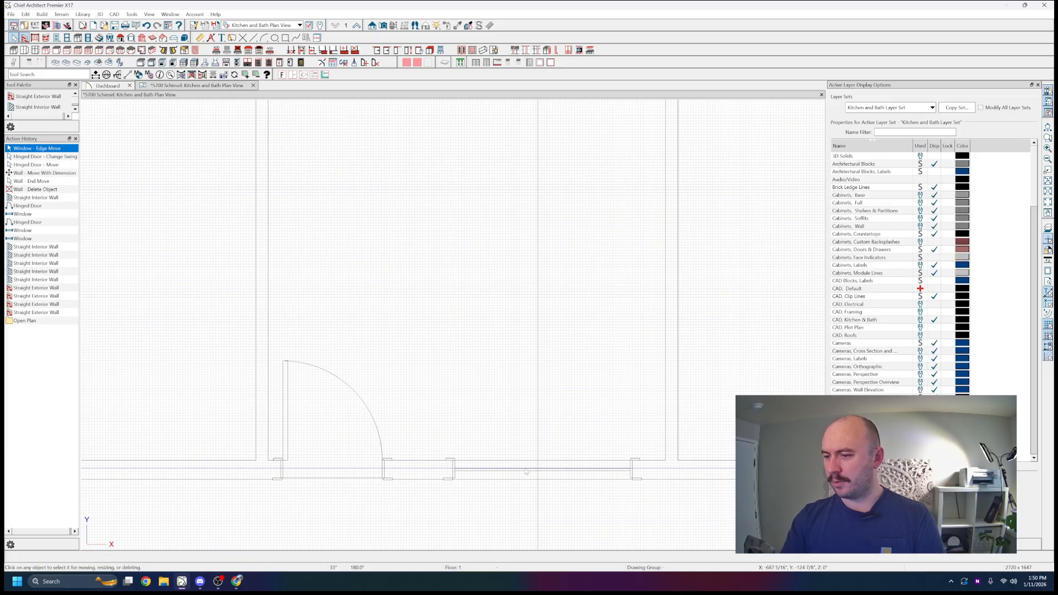
- Draw a straight half wall over the free end of the horizontal partition and set its length to 48"
scroll(524, 475, "down", 3)
mouse_move(403, 321)
left_mouse_down()
mouse_move(526, 320)
mouse_move(495, 325)
left_mouse_up()
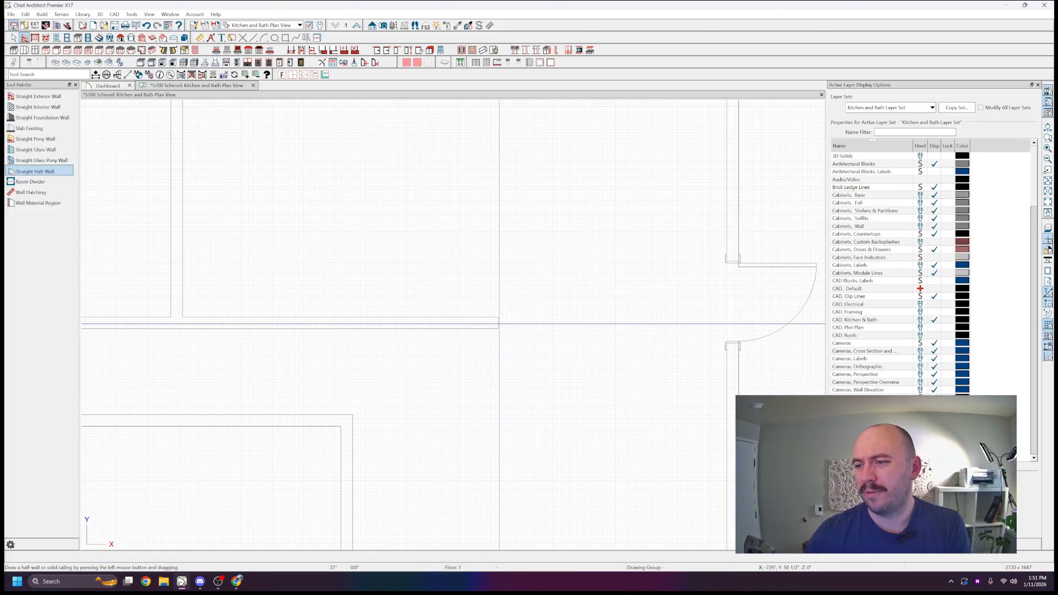
key("space")
left_click(495, 325)
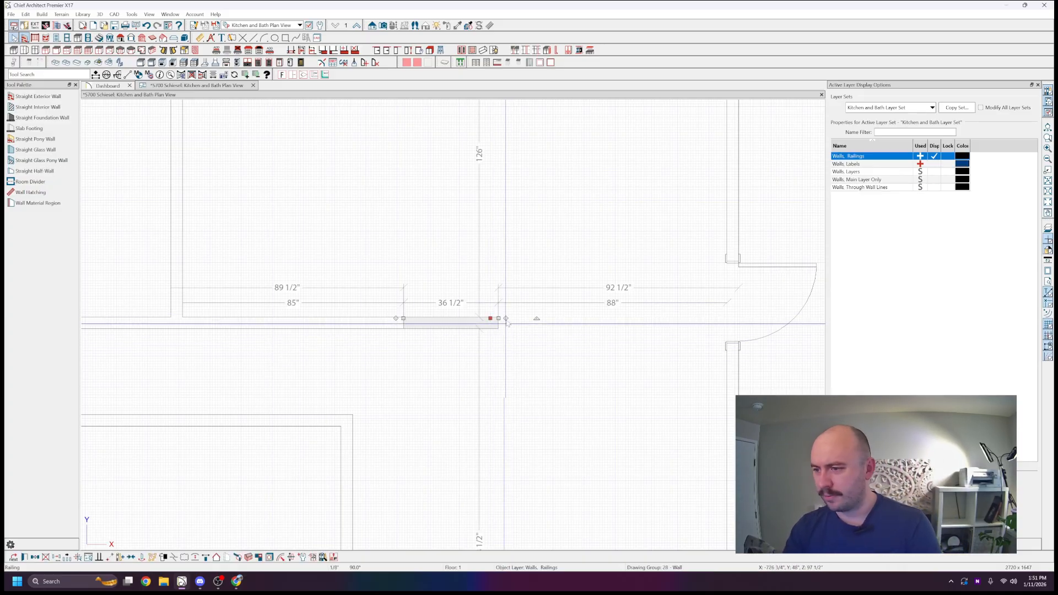
left_click(460, 304)
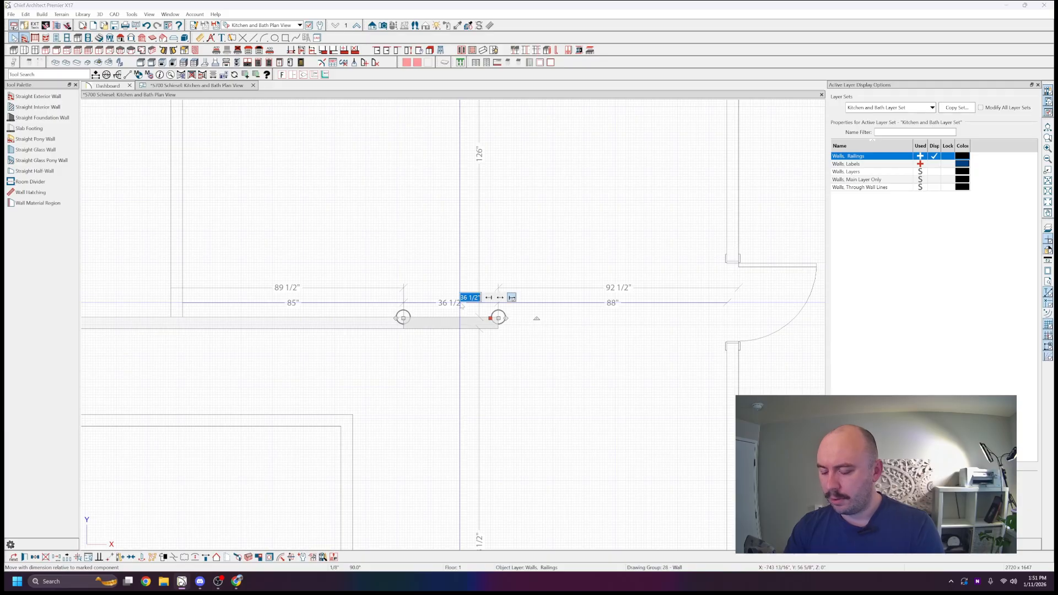
type("48")
key("Return")
key("Escape")
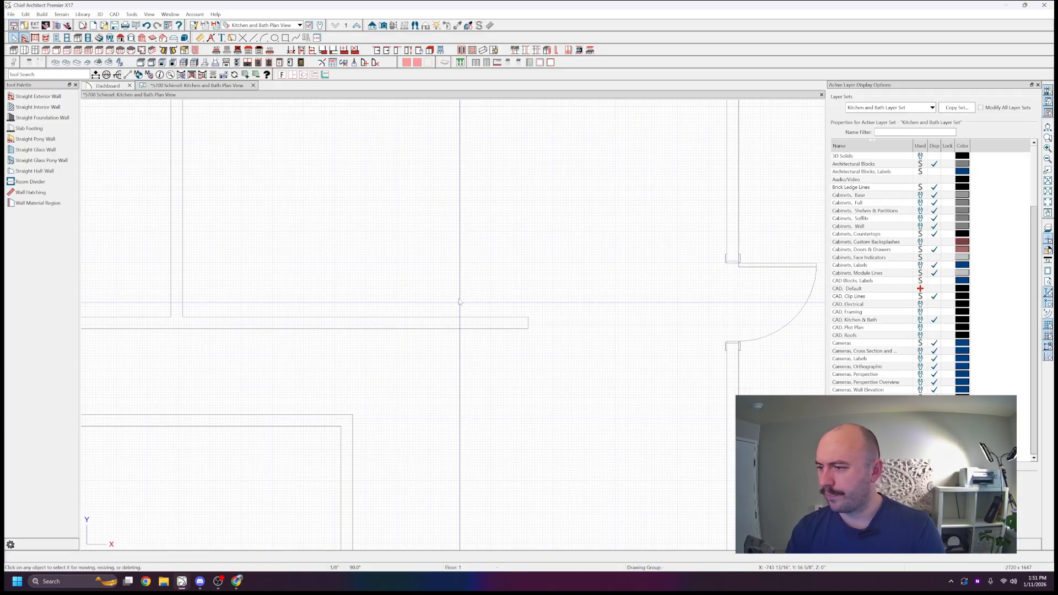
- Move the door in the full-depth interior wall down and center it on the hallway
scroll(444, 258, "down", 2)
scroll(683, 313, "up", 1)
left_click(611, 279)
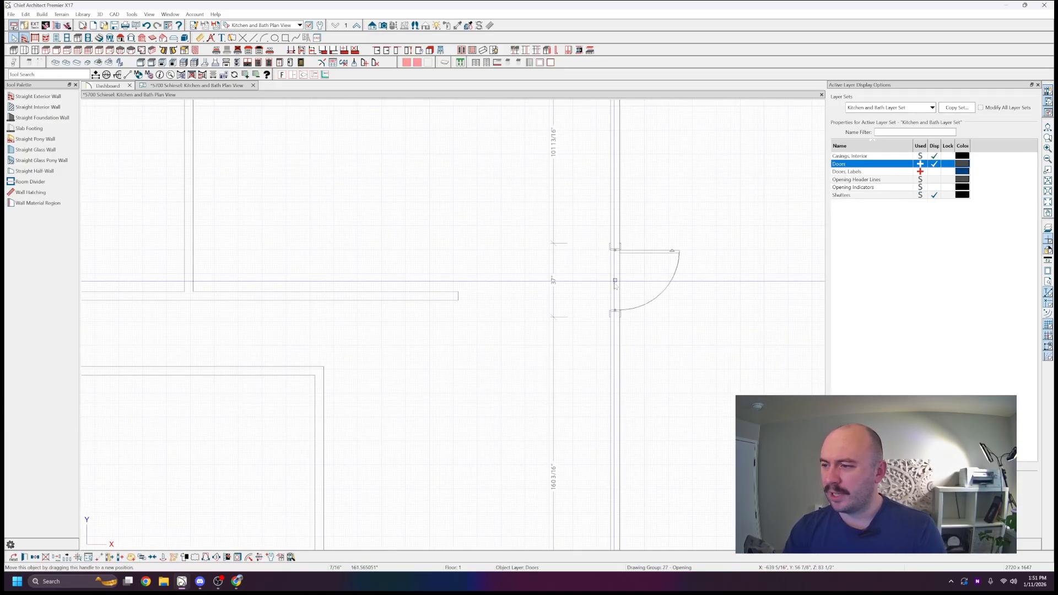
left_click_drag(612, 279, 612, 327)
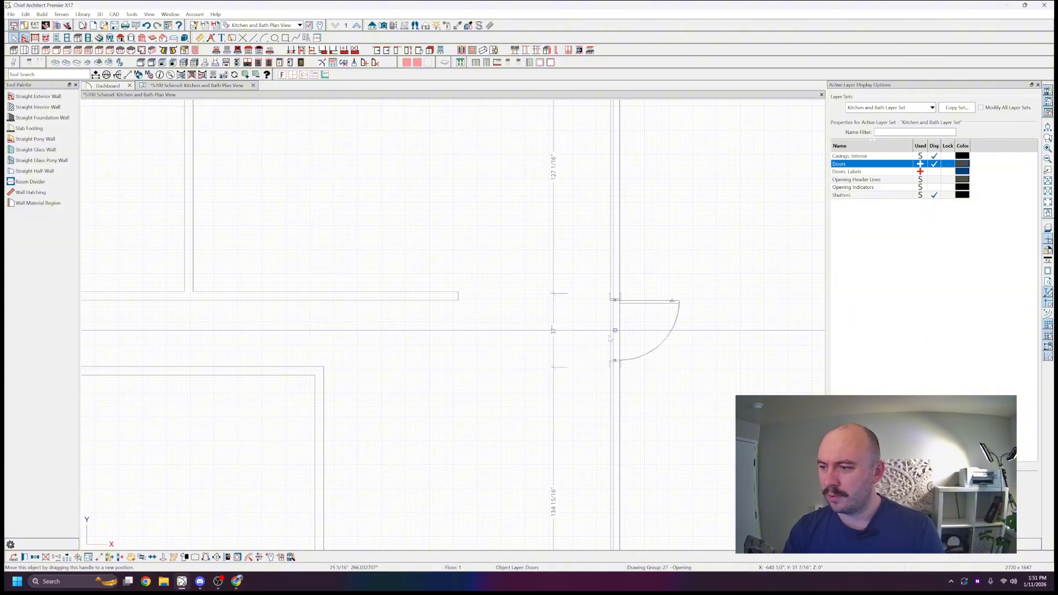
scroll(292, 386, "down", 2)
scroll(220, 420, "down", 3)
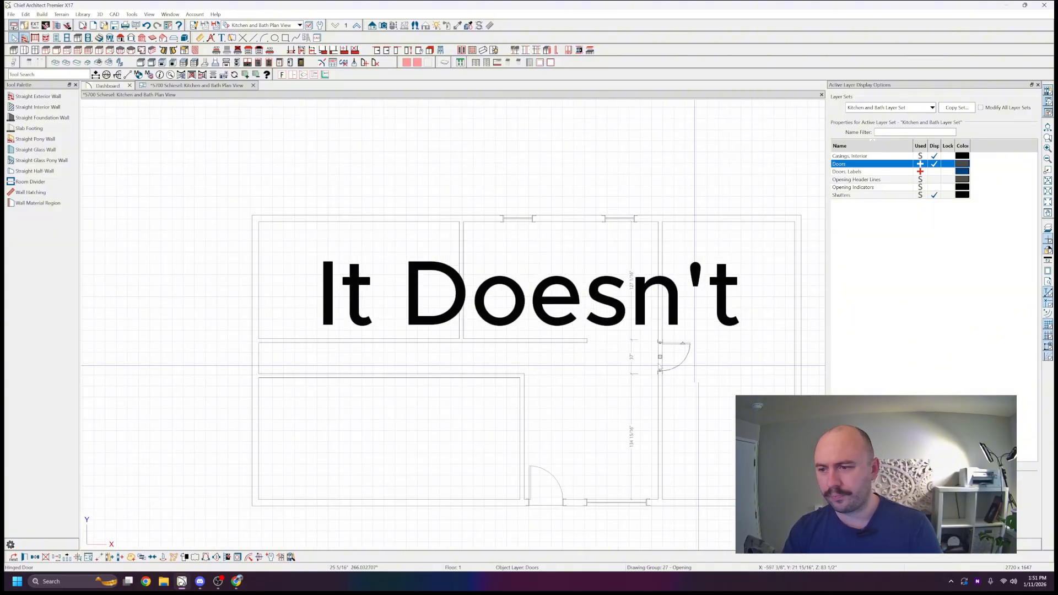
scroll(132, 381, "up", 2)
key("c")
left_click(299, 353)
scroll(300, 351, "down", 2)
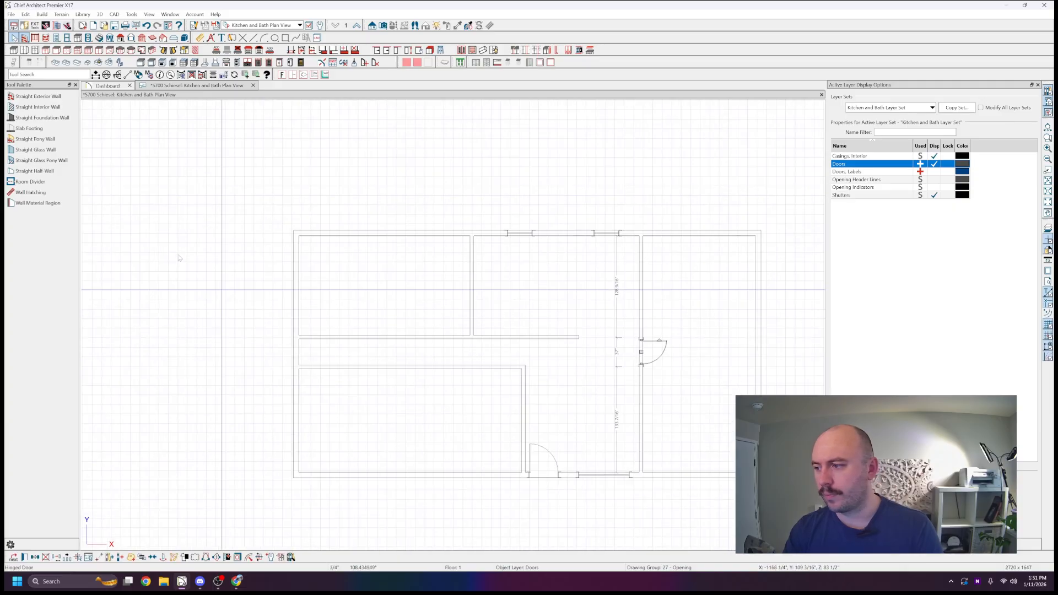
left_click(179, 260)
- Open the depth dimension between the upper exterior wall and the horizontal partition for editing
scroll(602, 330, "up", 2)
scroll(516, 216, "down", 2)
scroll(658, 283, "up", 1)
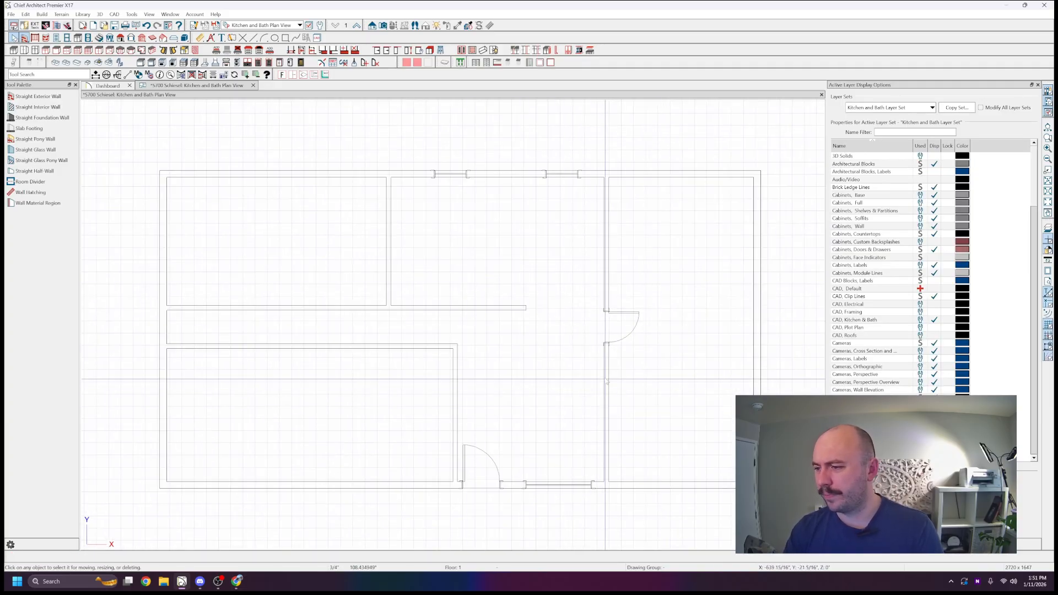
left_click(503, 175)
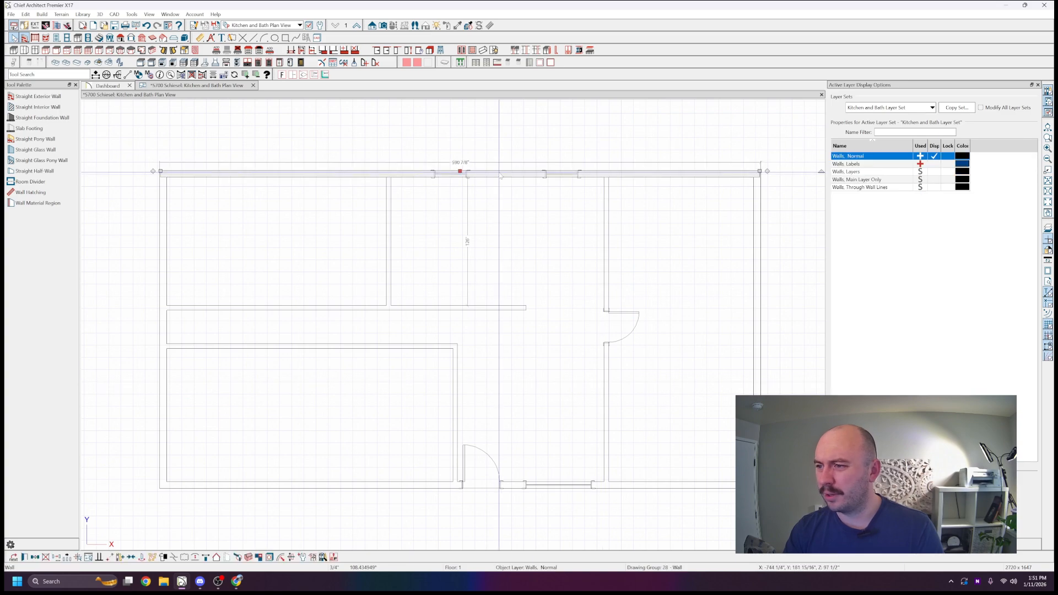
left_click(474, 240)
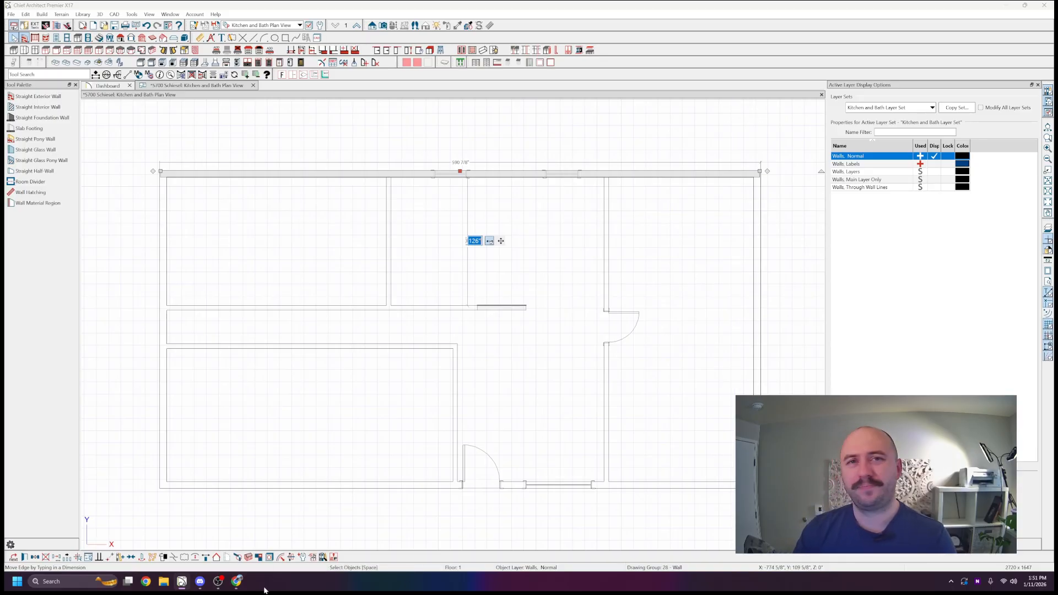
- Switch to Chrome, return to the listing's photo gallery and browse to the kitchen and dining area photos
left_click(268, 543)
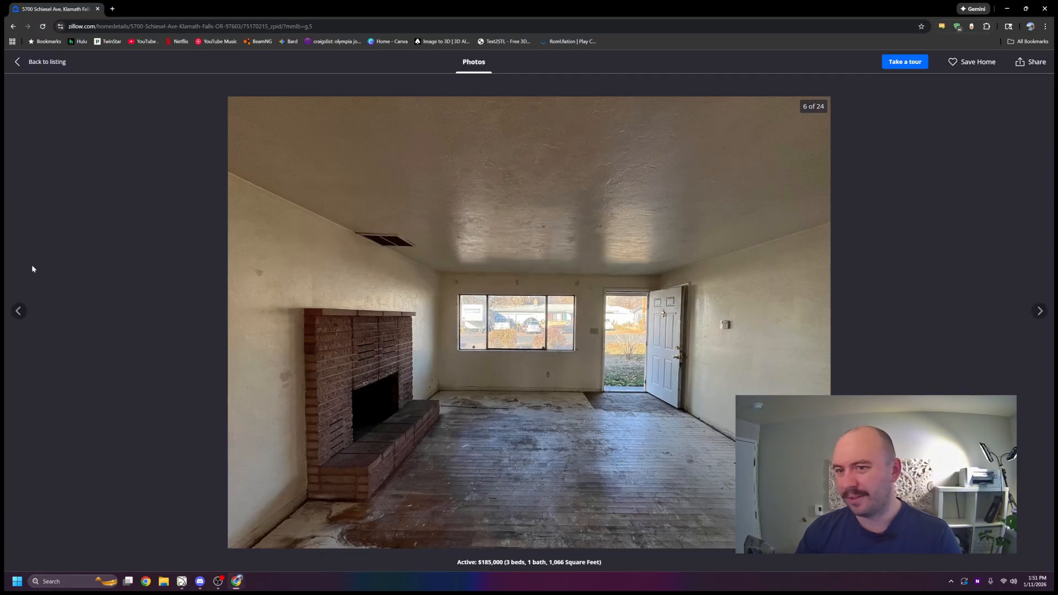
left_click(17, 69)
scroll(516, 296, "up", 7)
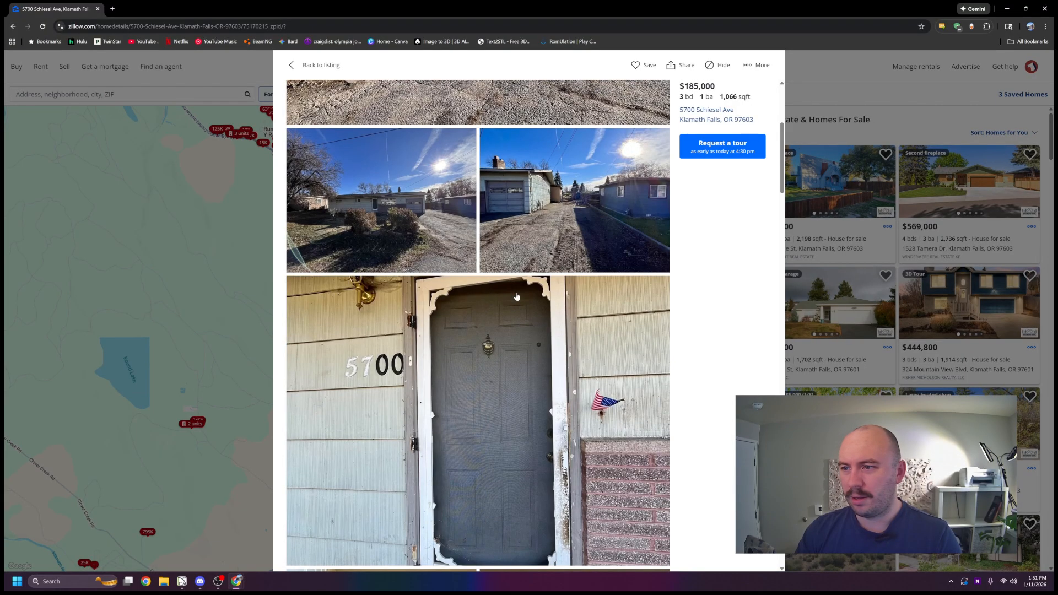
scroll(515, 295, "down", 16)
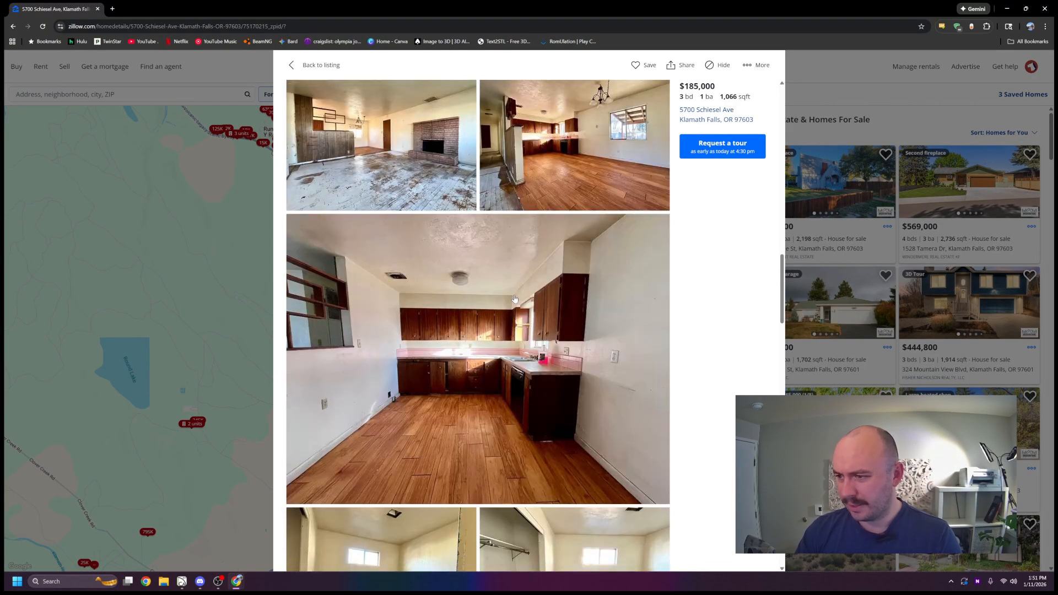
- Enlarge the kitchen photo, then switch to Chief Architect and create a full camera view from the front wall toward the rear windows
left_click(473, 384)
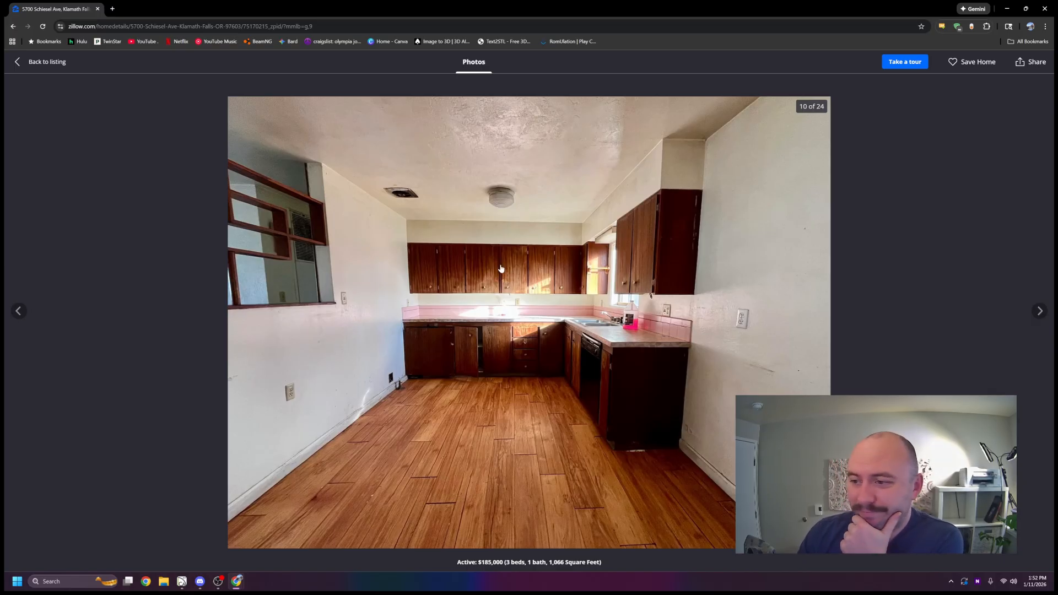
left_click(181, 581)
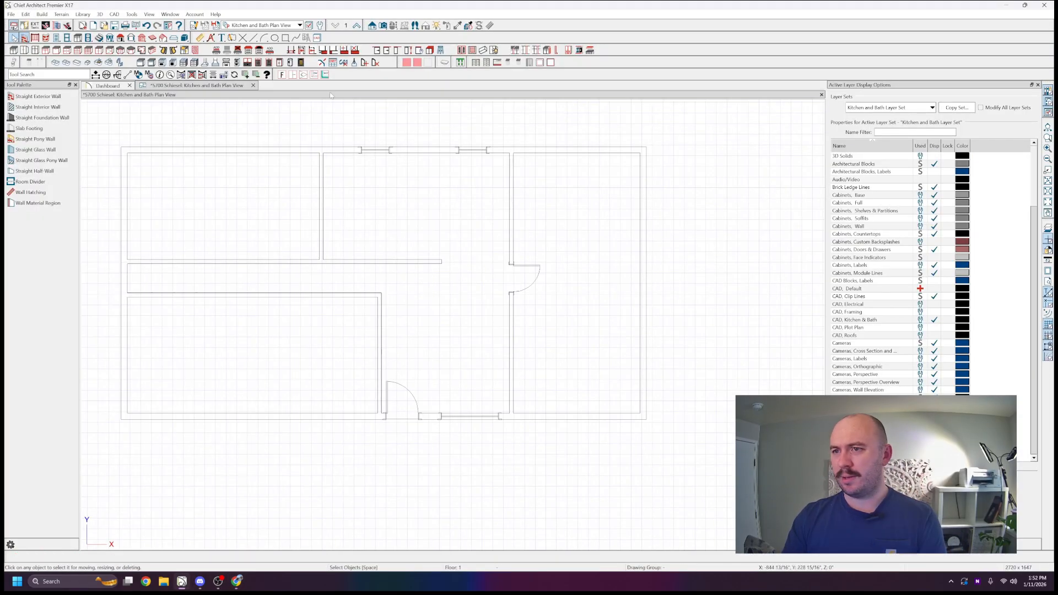
left_click(383, 26)
left_click_drag(451, 384, 321, 487)
- Switch to Chrome and browse the listing photos back to the living room view with the fireplace
mouse_move(236, 584)
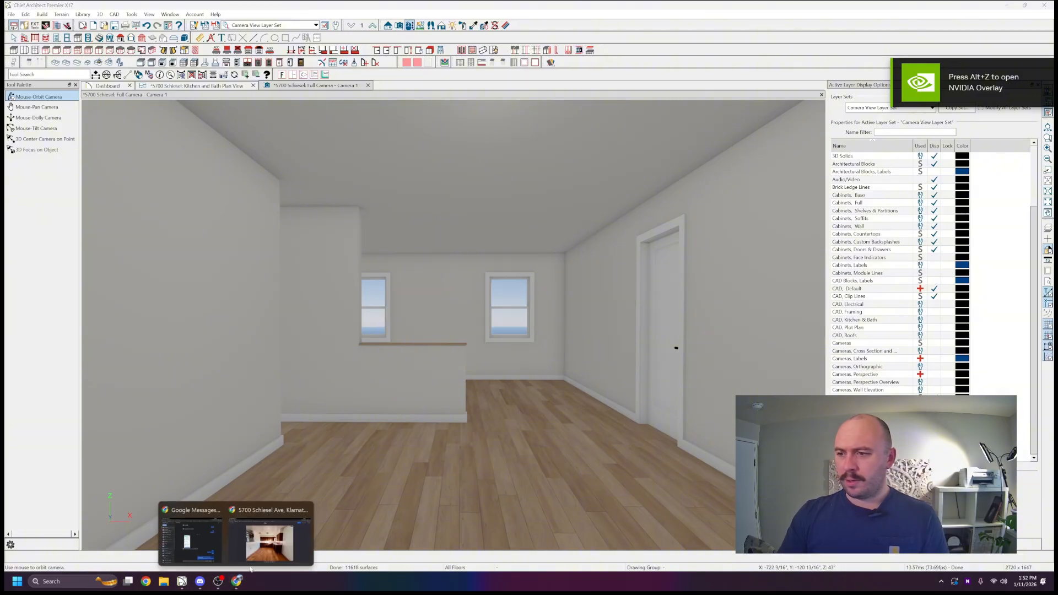
left_click(270, 535)
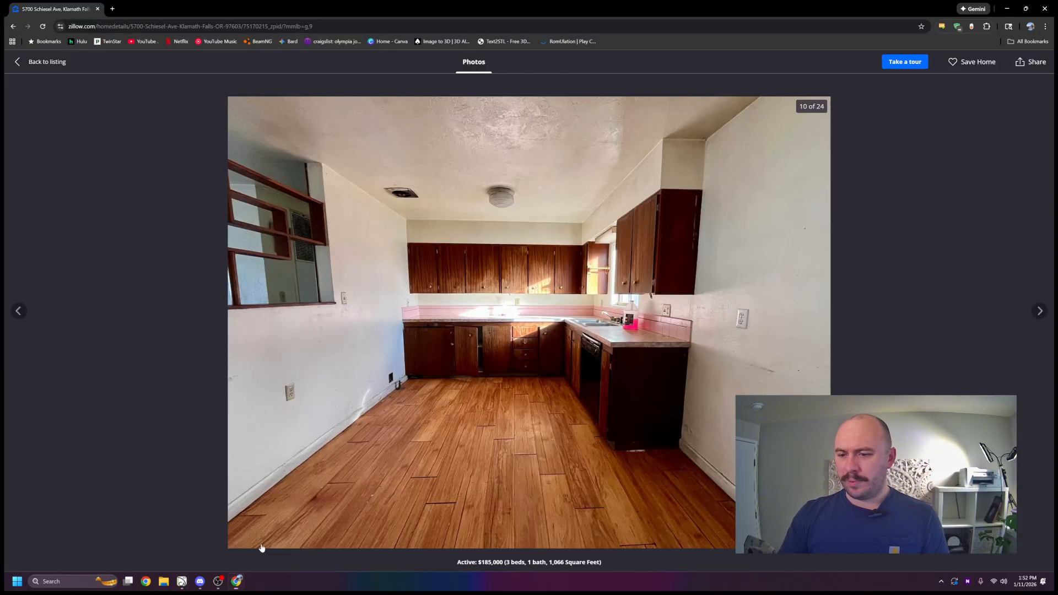
left_click(18, 311)
left_click(19, 311)
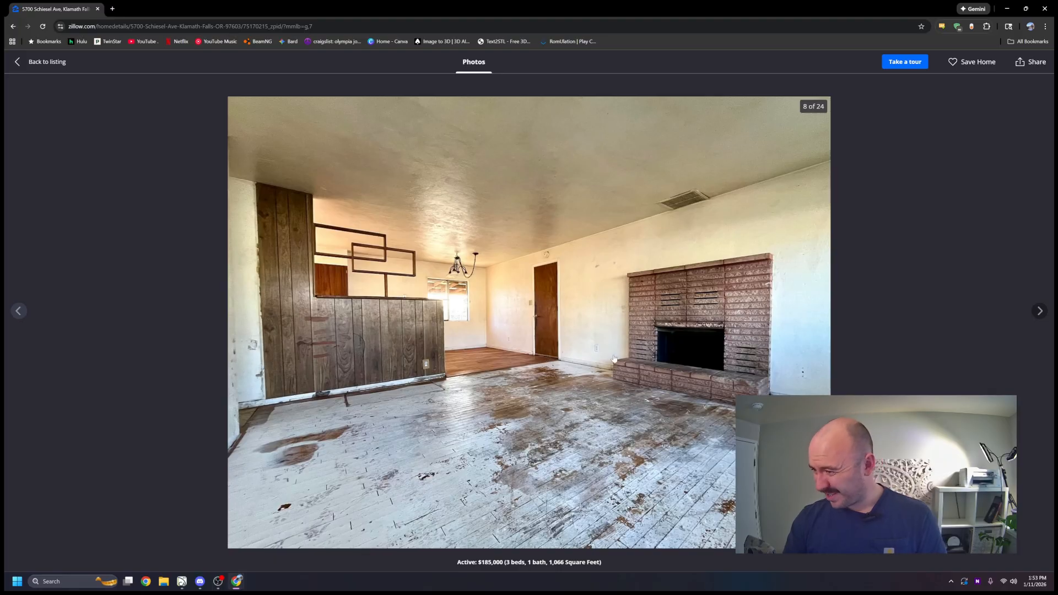
- Return to the Chief Architect plan view and move the door in the full-depth interior wall up toward the rear exterior wall
left_click(182, 581)
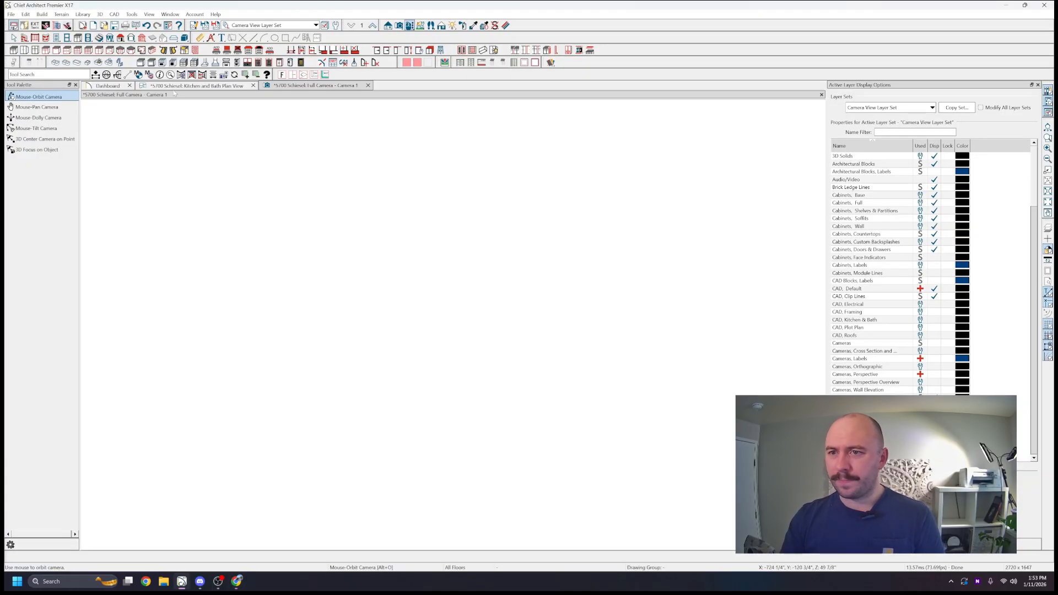
left_click(197, 86)
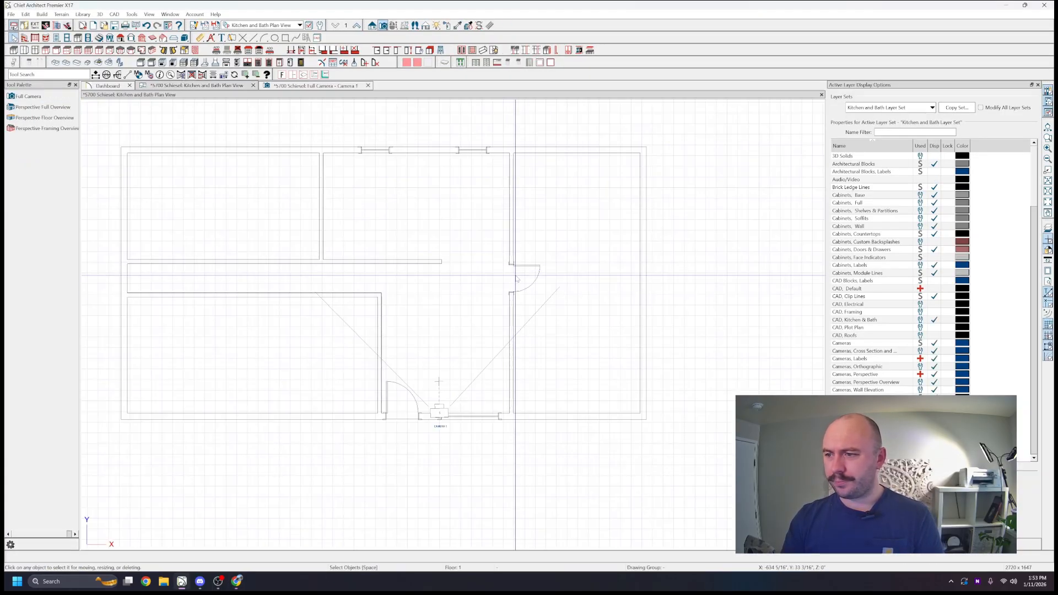
left_click(507, 237)
left_click_drag(507, 237, 508, 239)
- Check the living room photo in Chrome, then flip the full-depth wall's door in Chief Architect to swing into the dining area
mouse_move(236, 581)
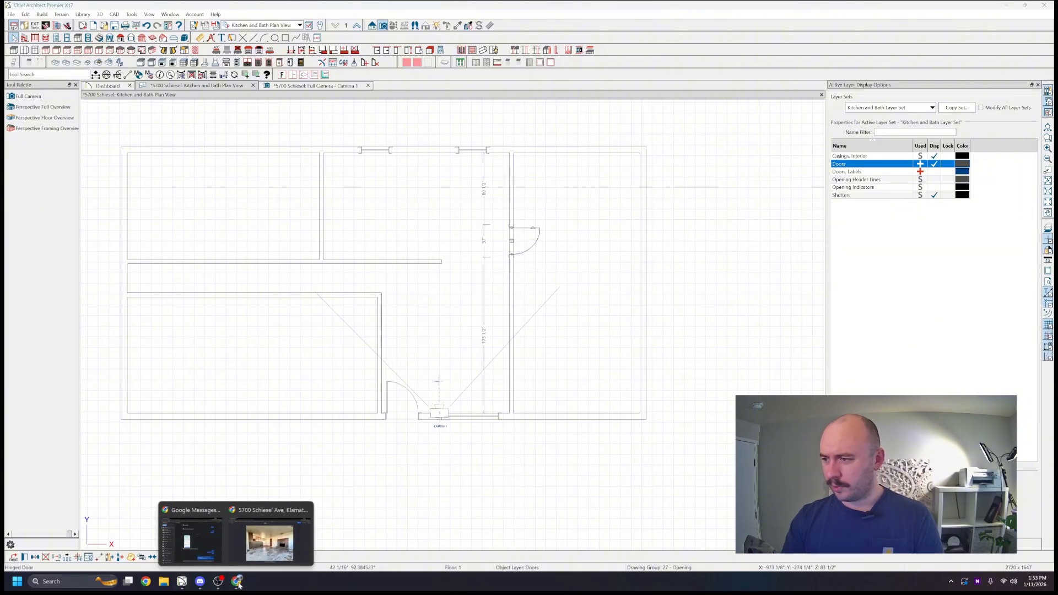
left_click(259, 560)
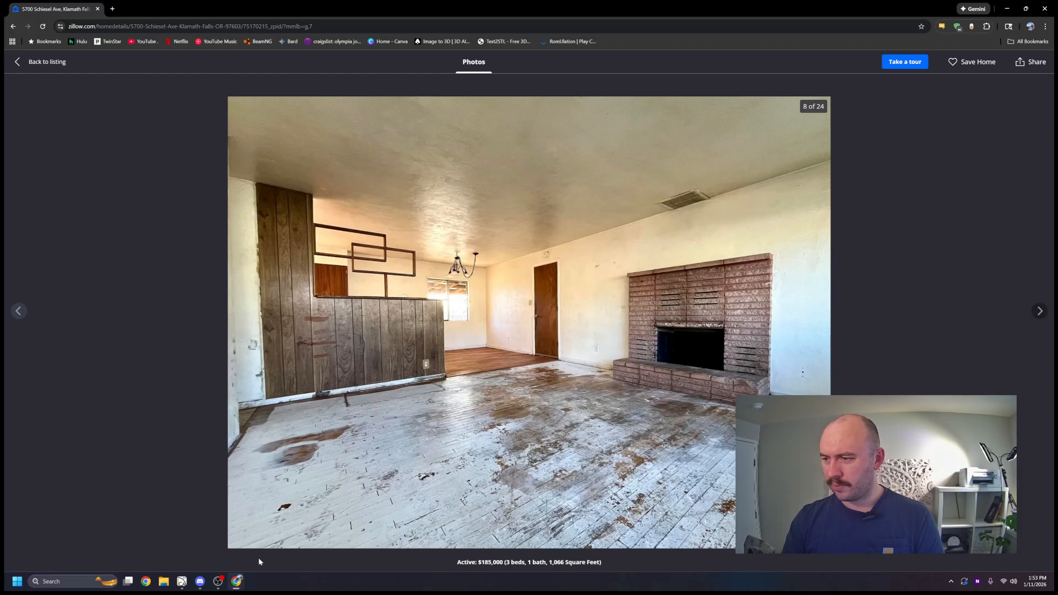
left_click(182, 581)
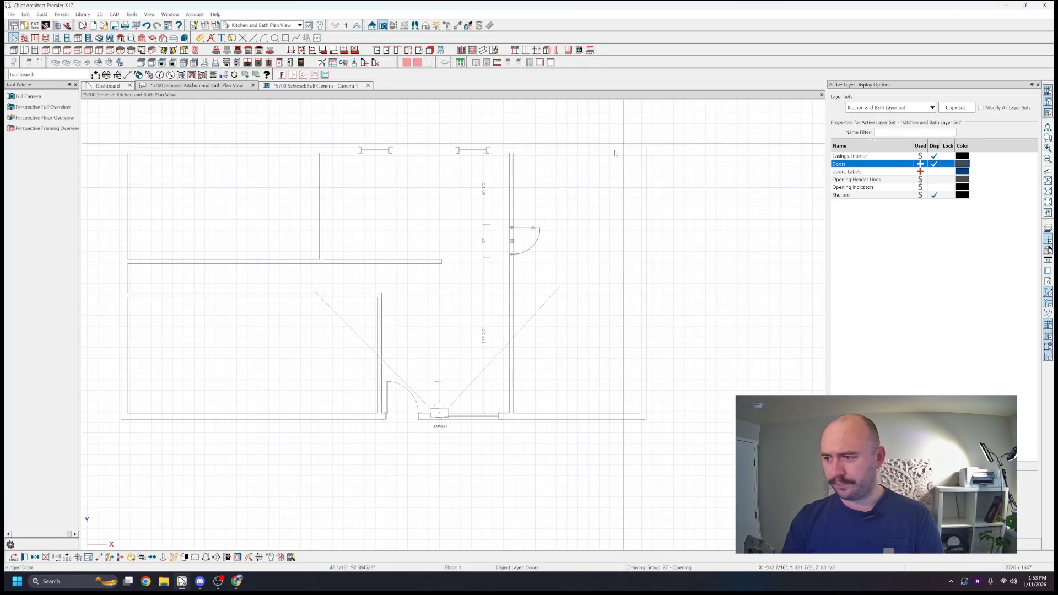
left_click_drag(538, 225, 464, 264)
key("Escape")
scroll(459, 163, "up", 2)
scroll(536, 266, "down", 2)
scroll(478, 167, "up", 2)
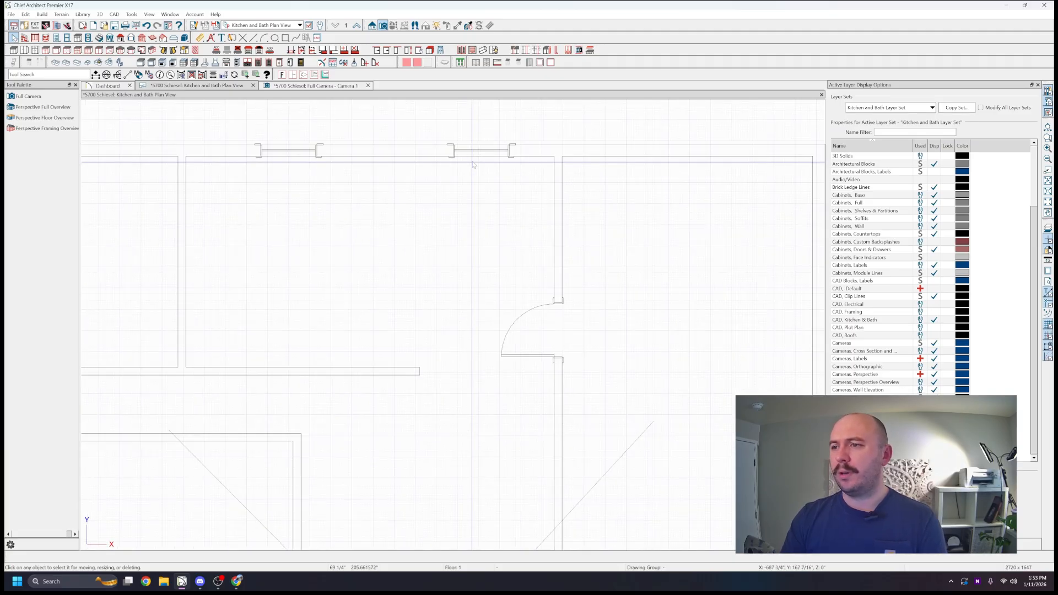
- Check the room in the camera view and move the full-depth interior wall 33" outward to widen the living area
left_click(324, 86)
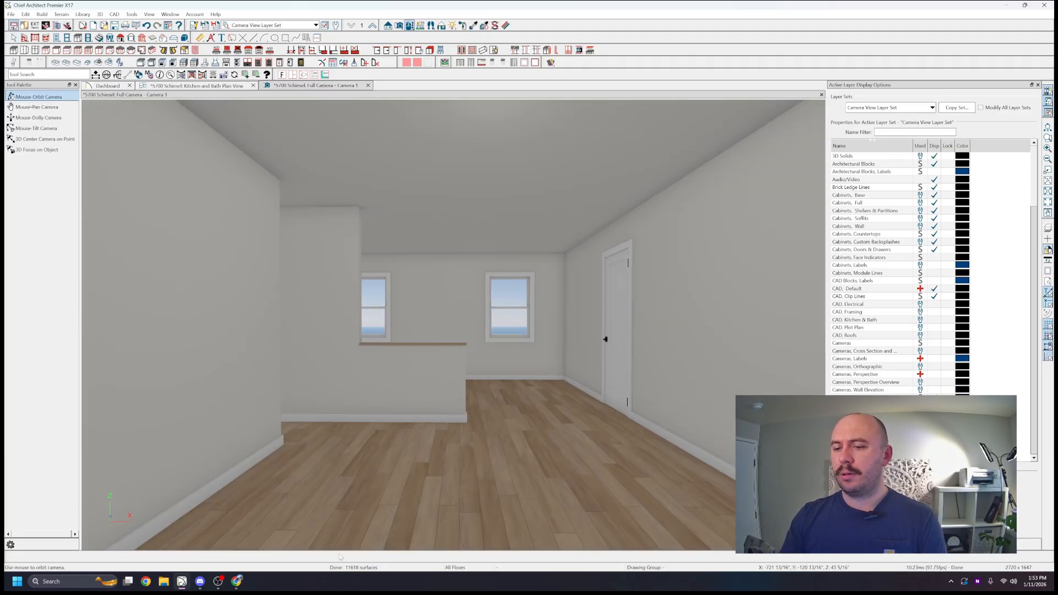
left_click_drag(340, 544, 594, 311)
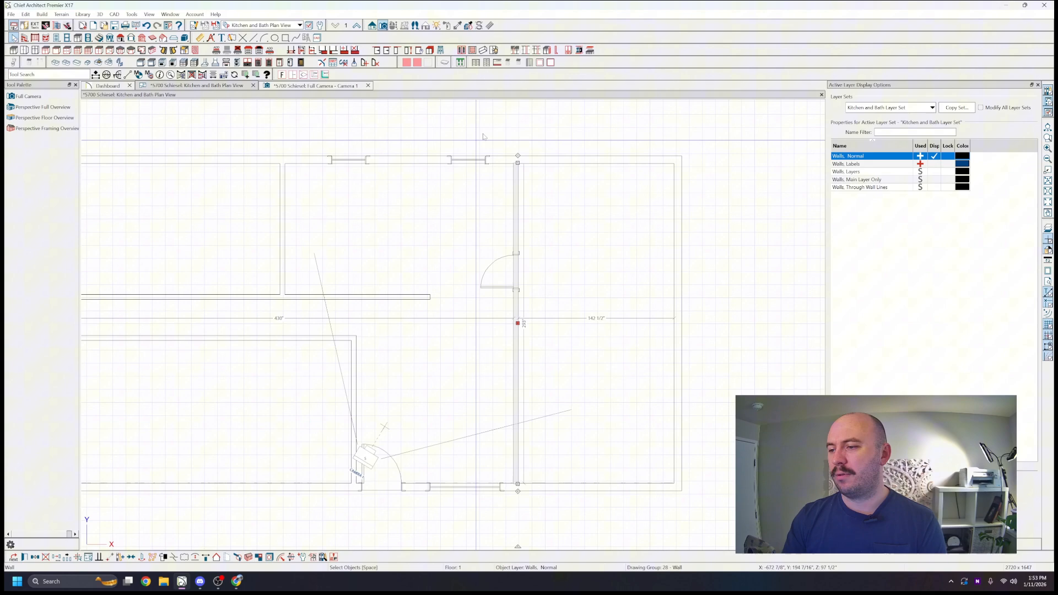
scroll(516, 319, "down", 1)
left_click(514, 341)
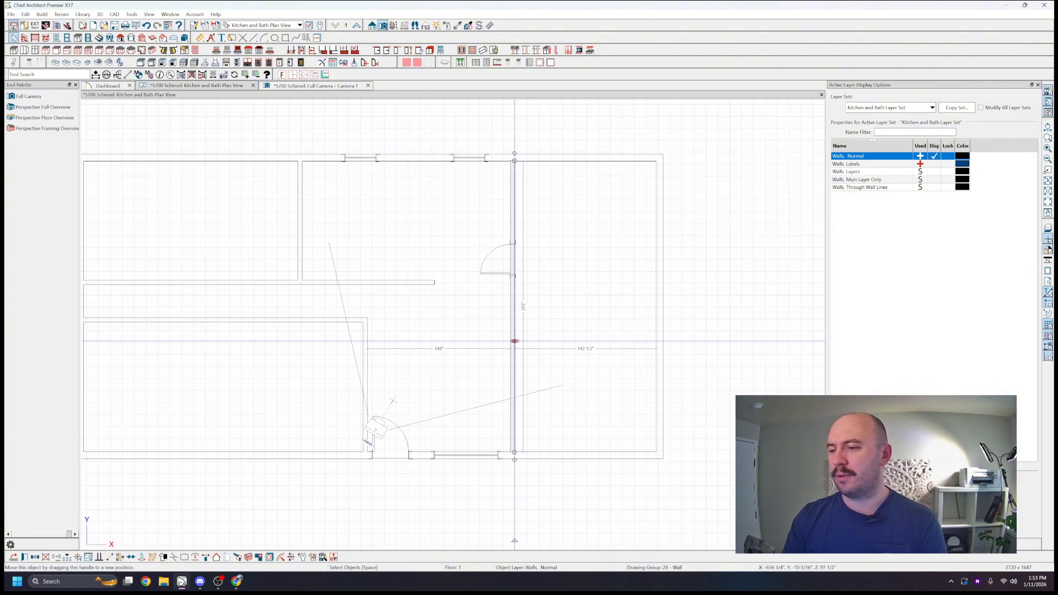
left_click_drag(515, 341, 660, 355)
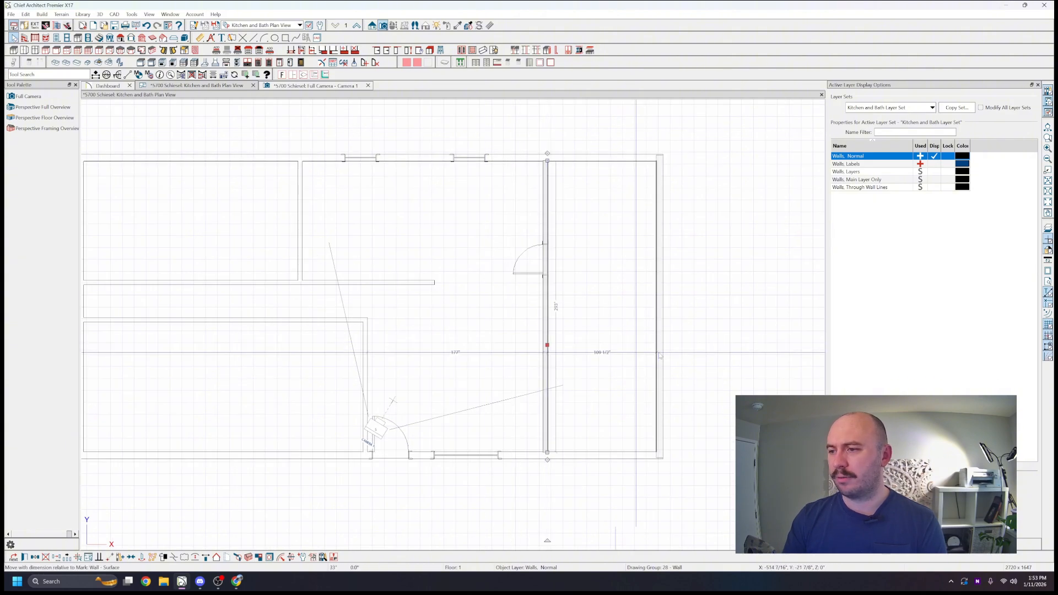
key("Escape")
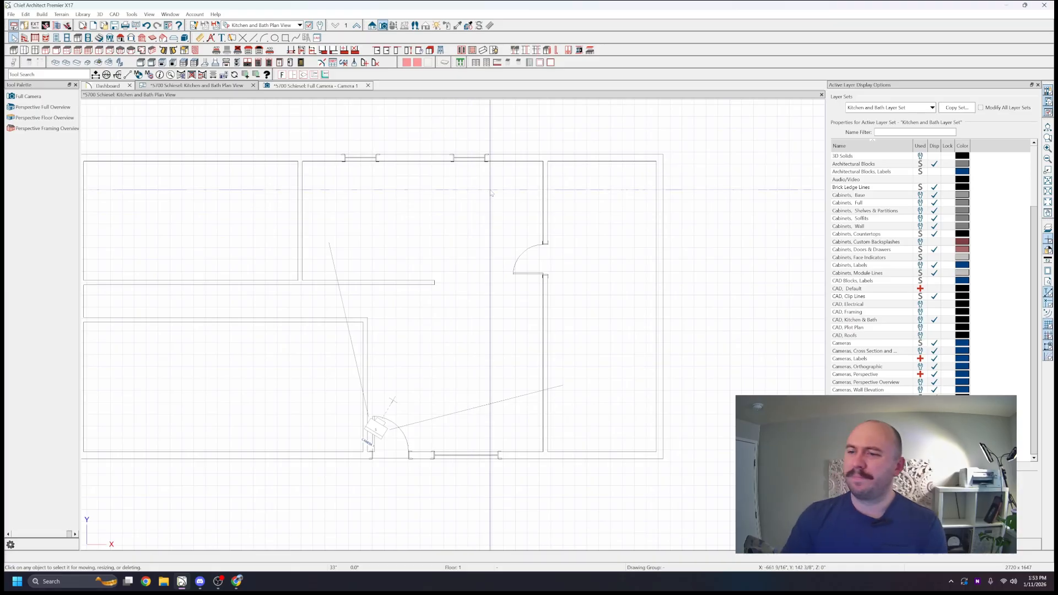
- Compare the camera view with the living room photo and resize the rear window nearest the full-depth wall to 48" by 48"
left_click(306, 87)
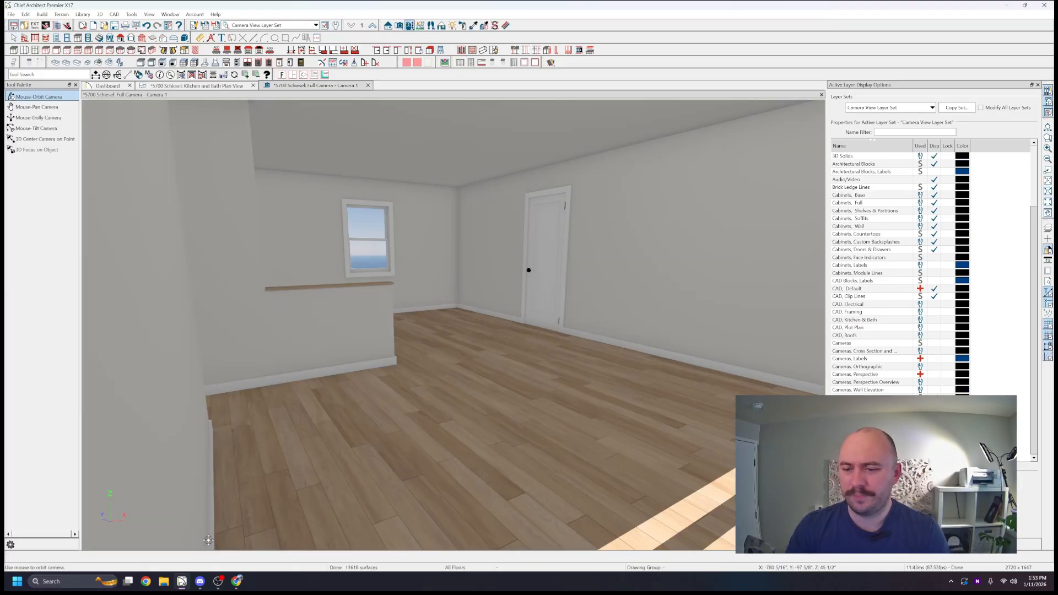
mouse_move(240, 581)
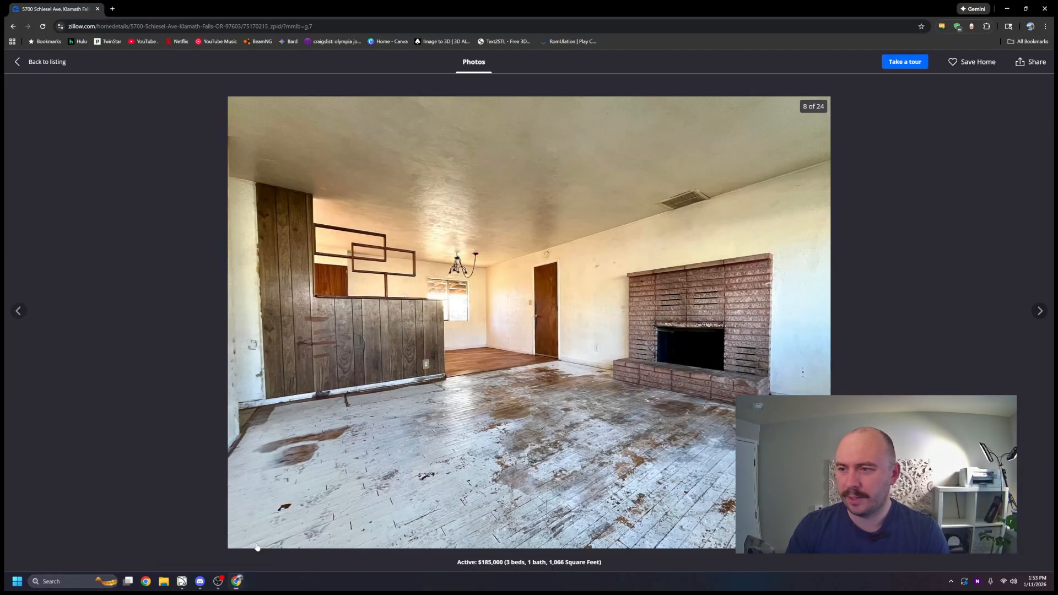
left_click(259, 548)
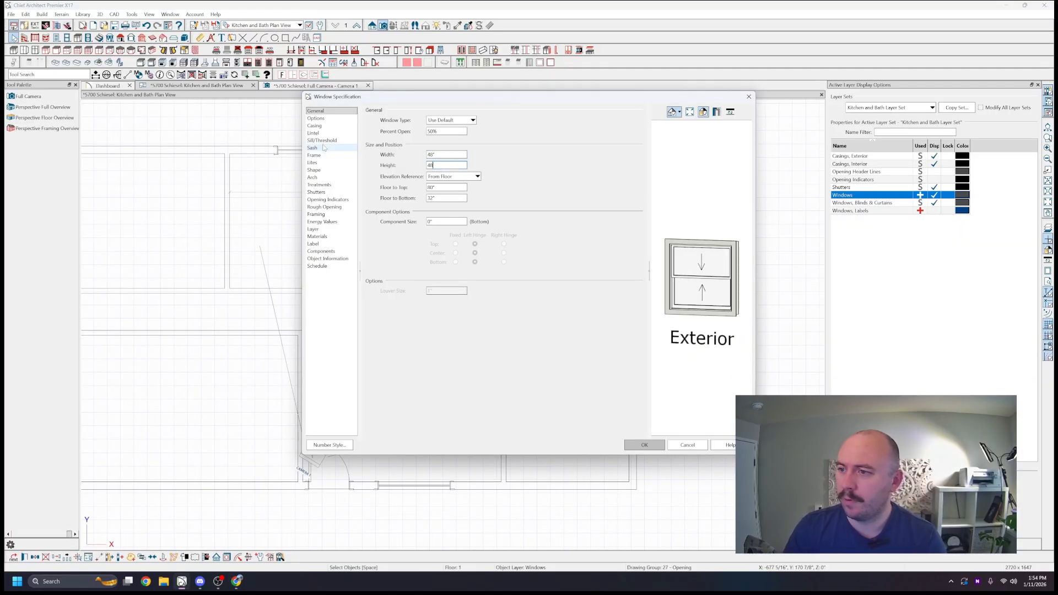
key("Return")
scroll(374, 131, "up", 3)
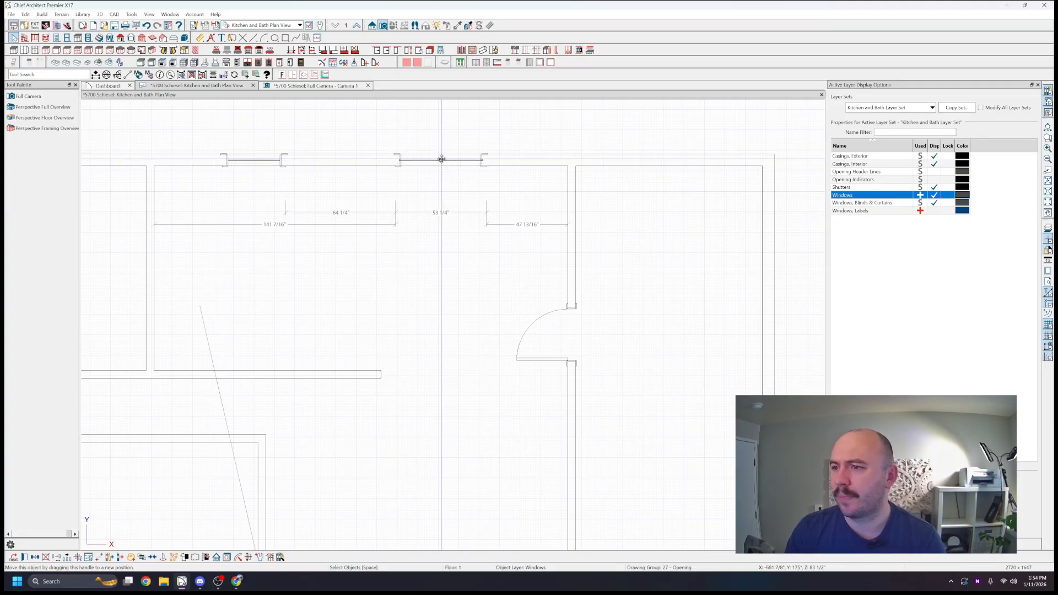
- Shift the 48" rear window about 17" along the exterior wall toward the full-depth interior wall
left_click_drag(441, 160, 469, 161)
left_click(484, 125)
scroll(488, 125, "down", 2)
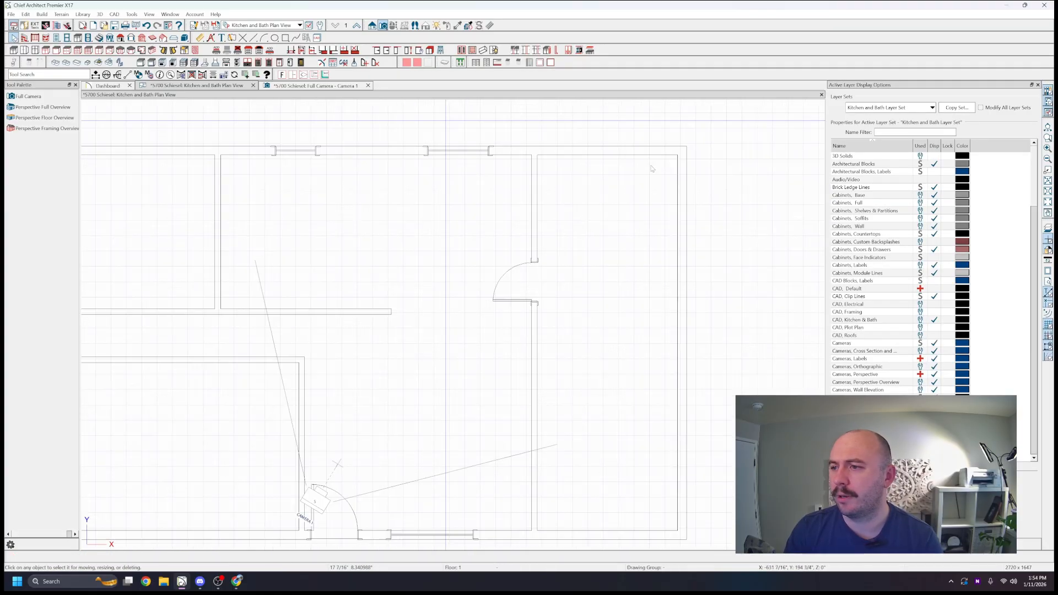
- Set the width of the window beside the front door to 72"
left_click(472, 435)
scroll(472, 435, "up", 3)
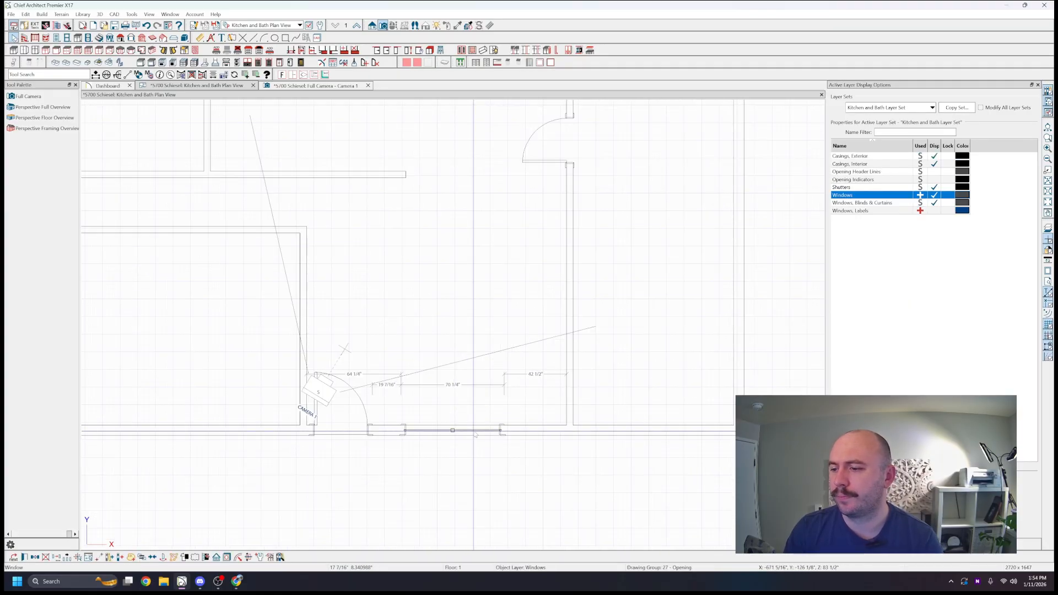
double_click(472, 436)
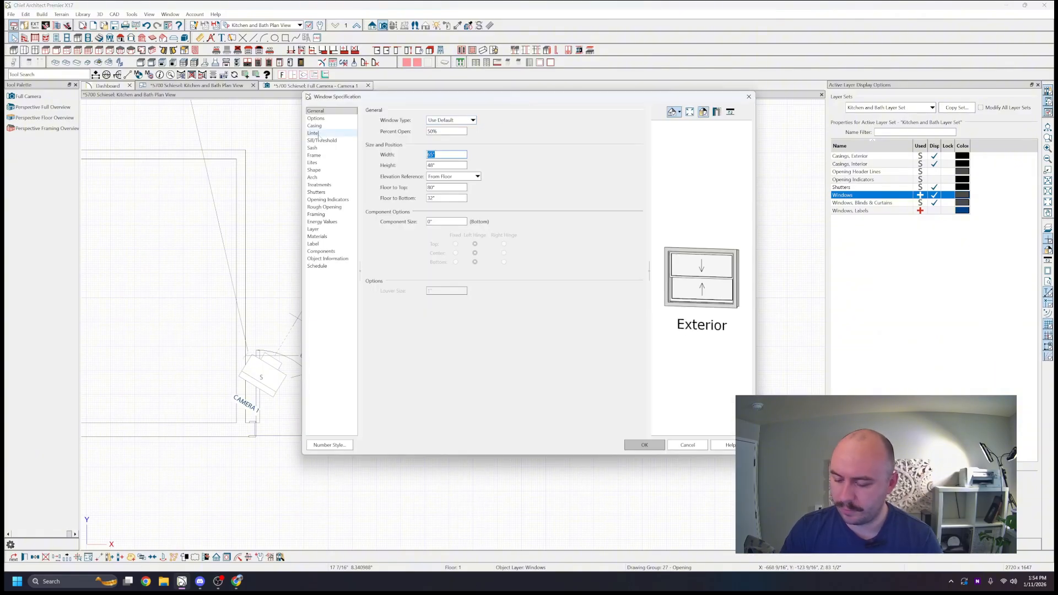
type("72")
key("Return")
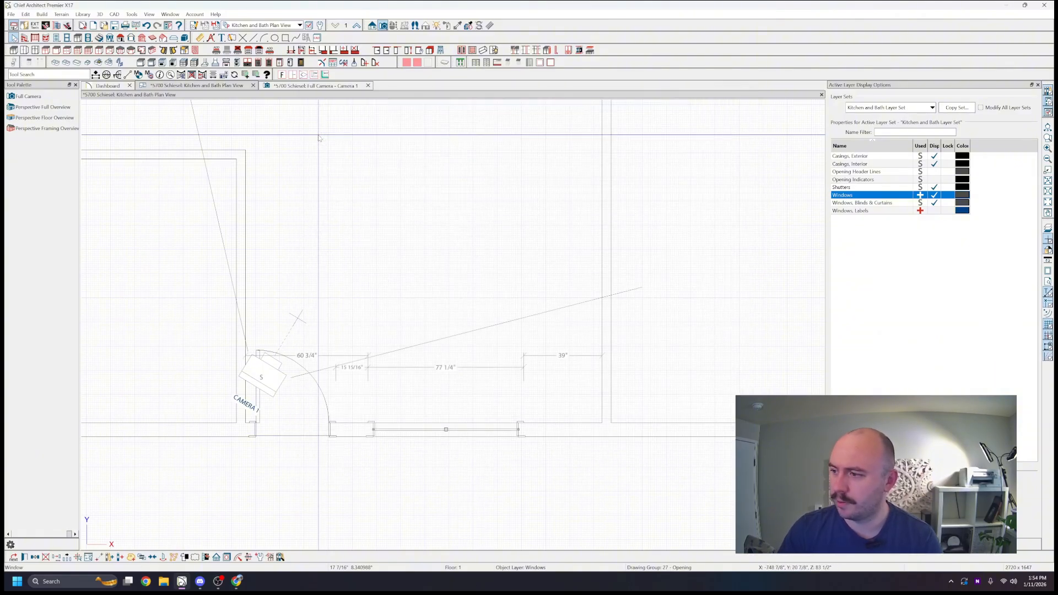
- Change the front window to a type with three side-by-side panes and shift it farther from the front door
double_click(449, 430)
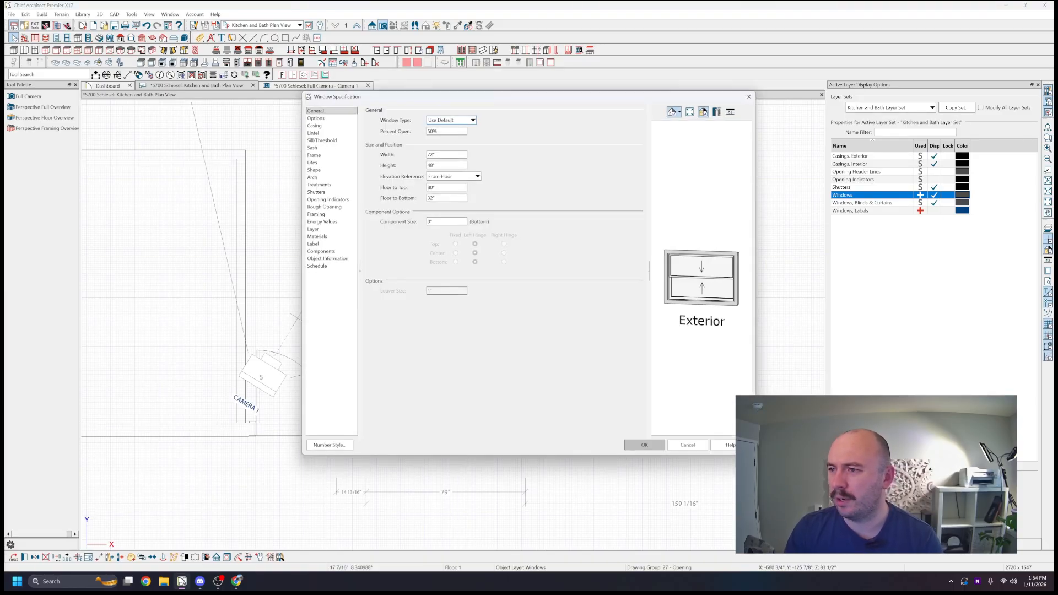
left_click(462, 122)
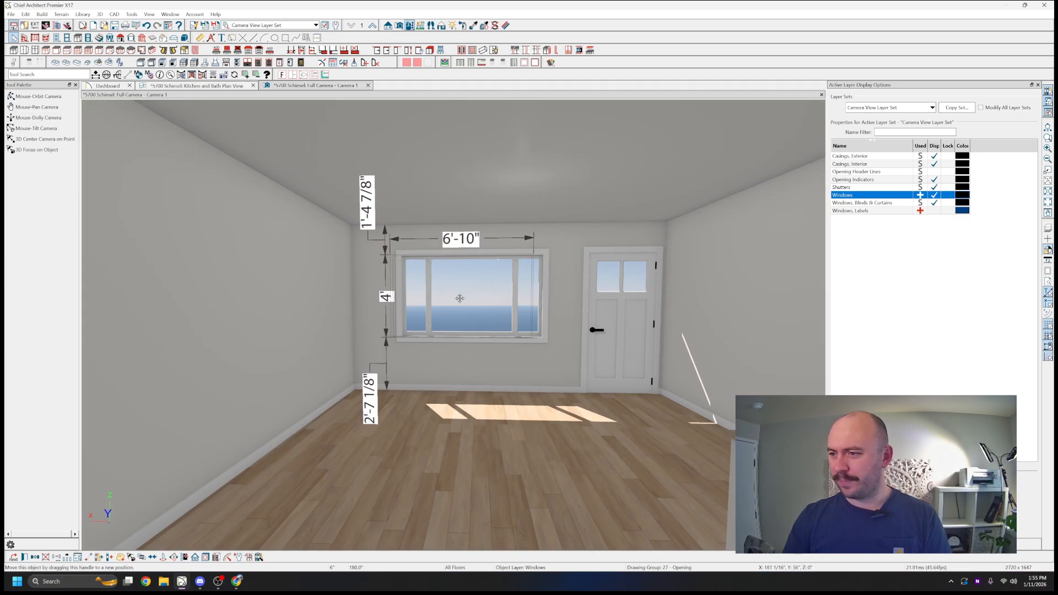
left_click_drag(392, 295, 385, 297)
key("Escape")
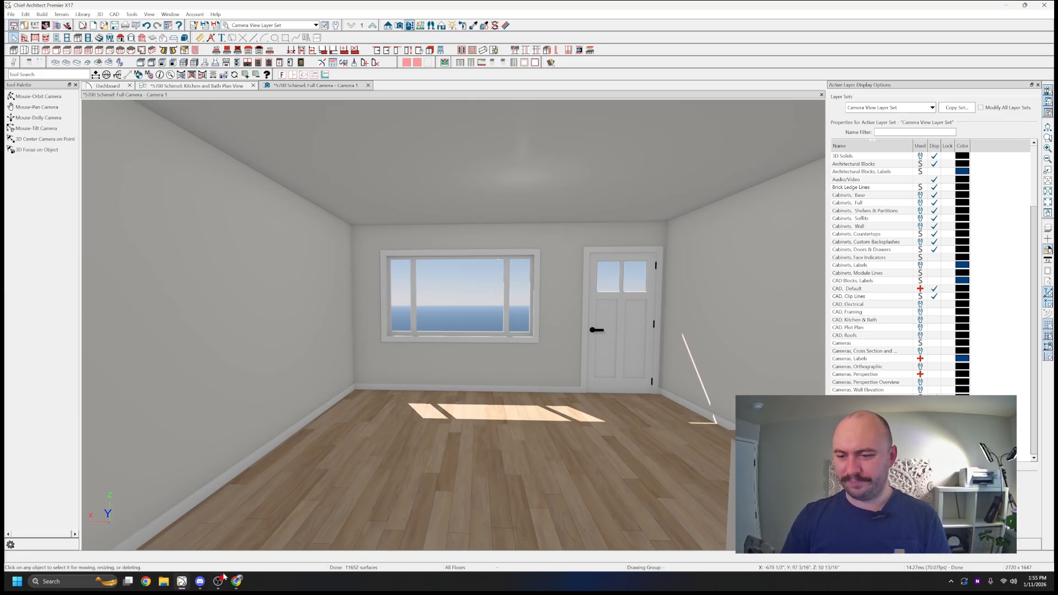
- Switch to Chrome and browse the listing photos from the dining area to the kitchen cabinets
mouse_move(236, 581)
left_click(270, 551)
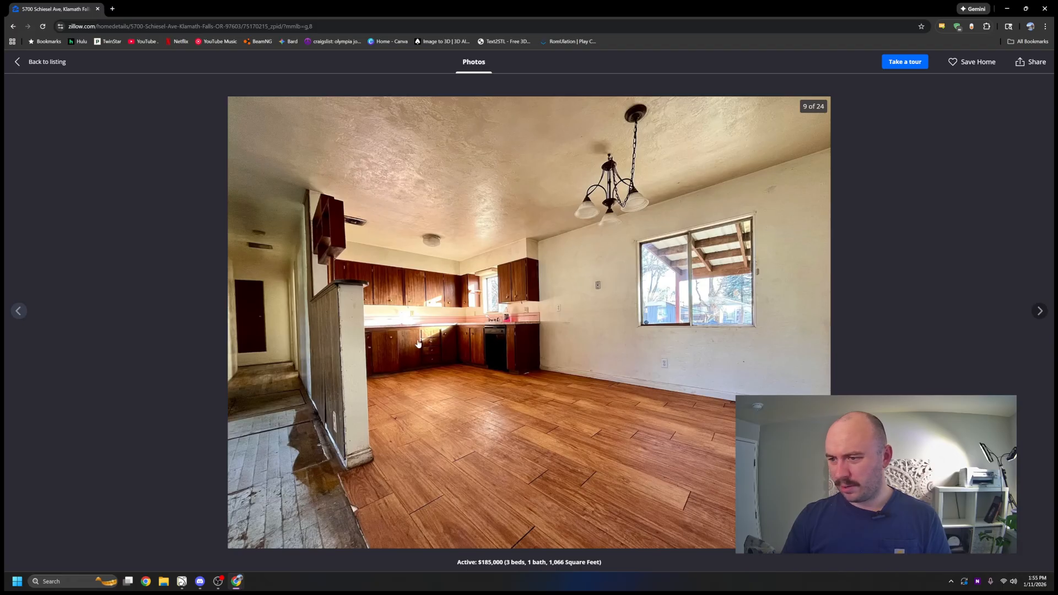
left_click(1043, 310)
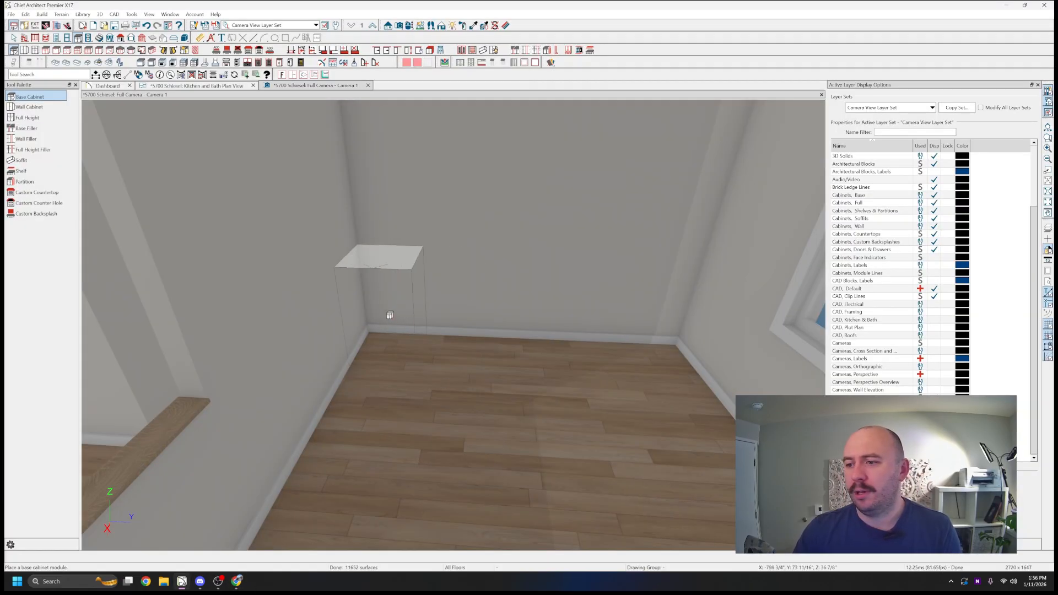
- Place two 2' wide base cabinets side by side along the kitchen's end wall, starting in the corner
left_click(389, 316)
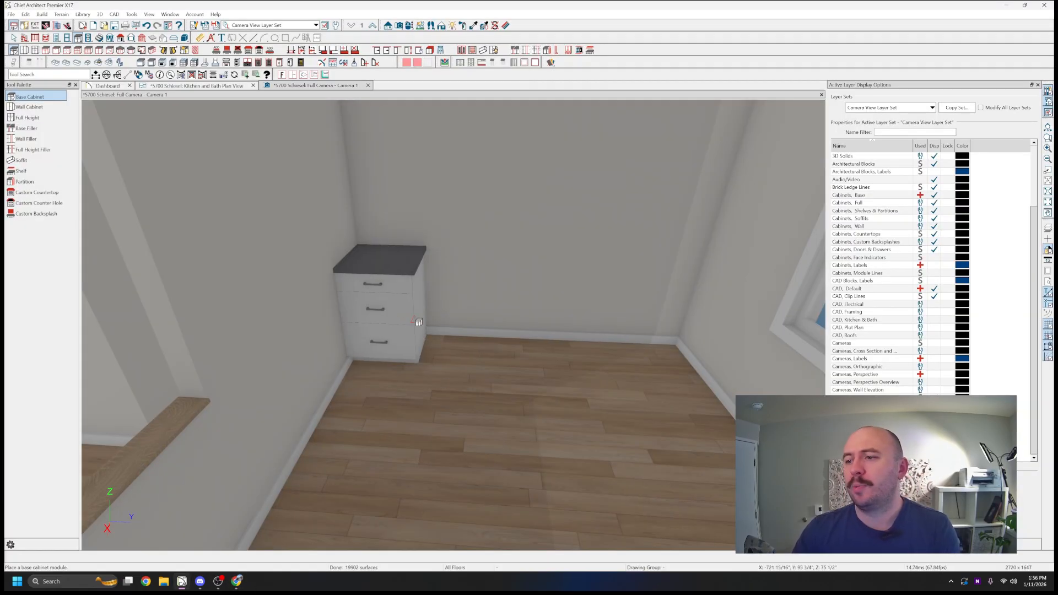
left_click(452, 327)
key("space")
- Widen the corner base cabinet to 2'-7", with the second cabinet kept against its side
left_click(453, 318)
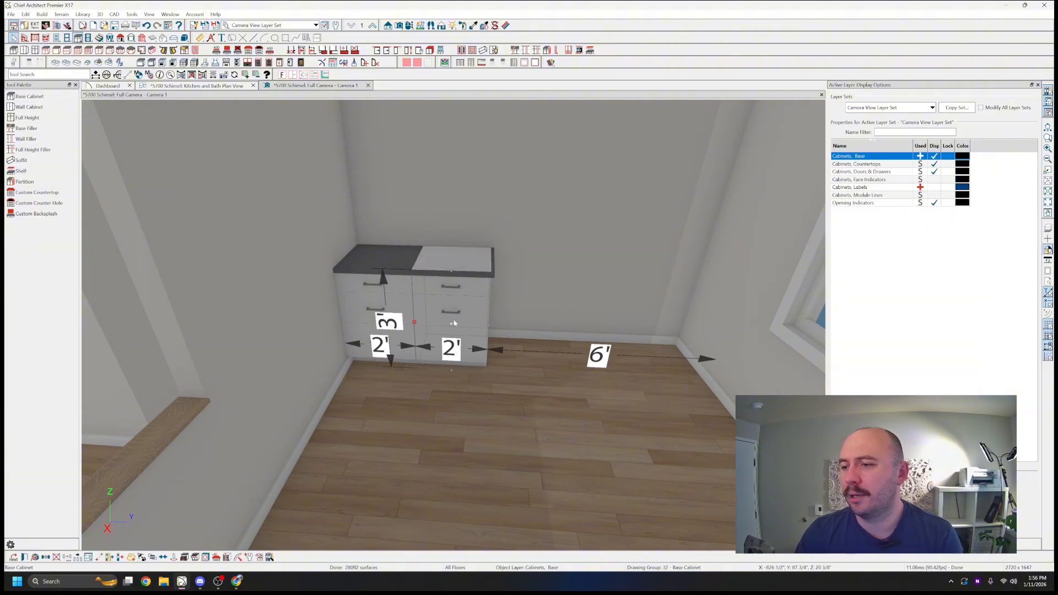
mouse_move(450, 325)
left_mouse_down()
mouse_move(538, 330)
mouse_move(444, 323)
left_mouse_up()
left_click(474, 316)
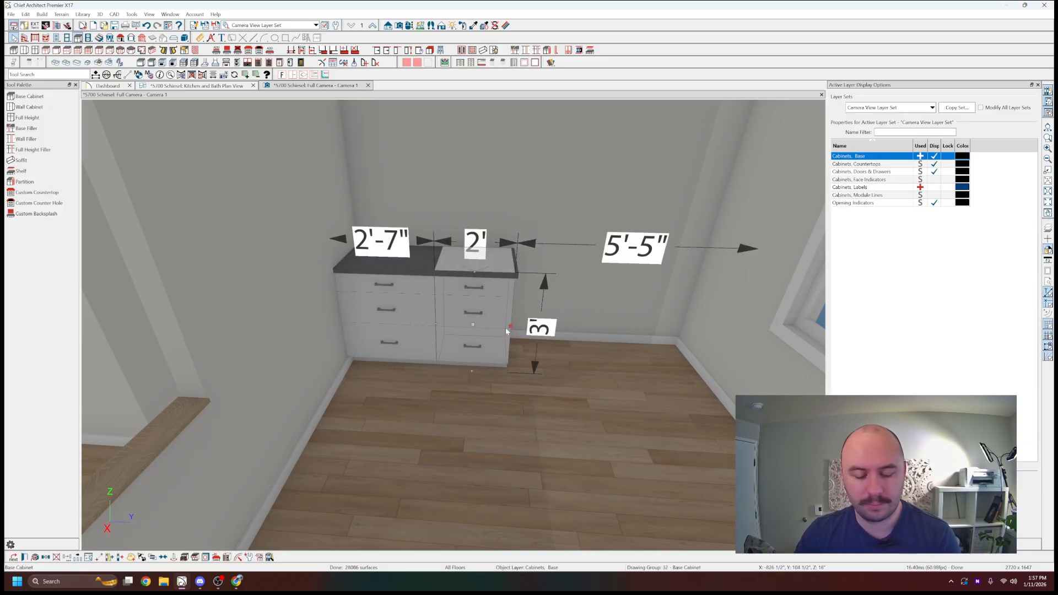
- Paste a copy of the 2' base cabinet against the free end of the cabinet run and select it
left_click(514, 268)
key("ctrl+v")
left_click(499, 270)
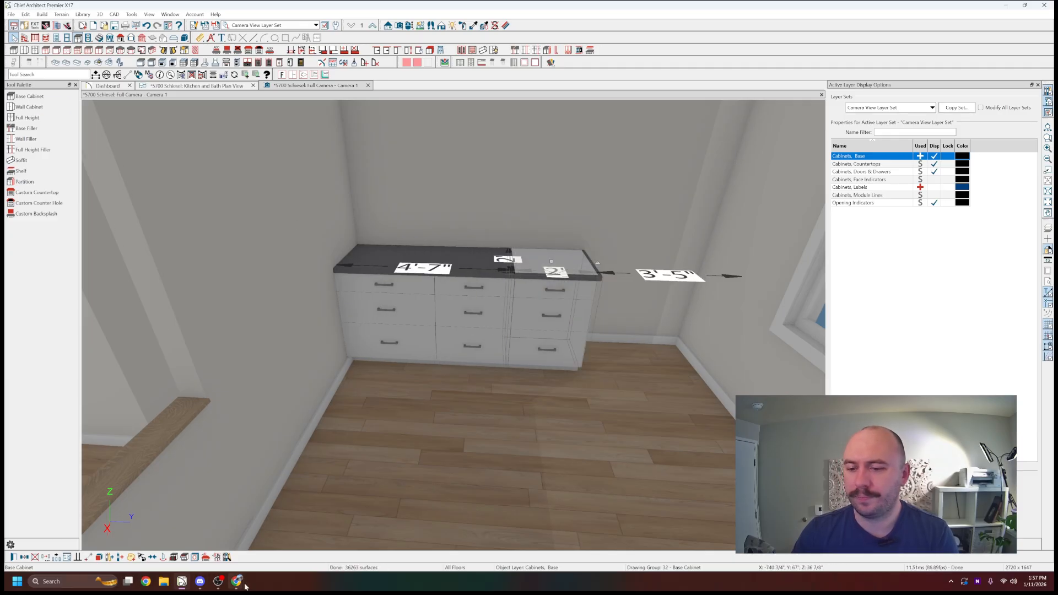
mouse_move(238, 583)
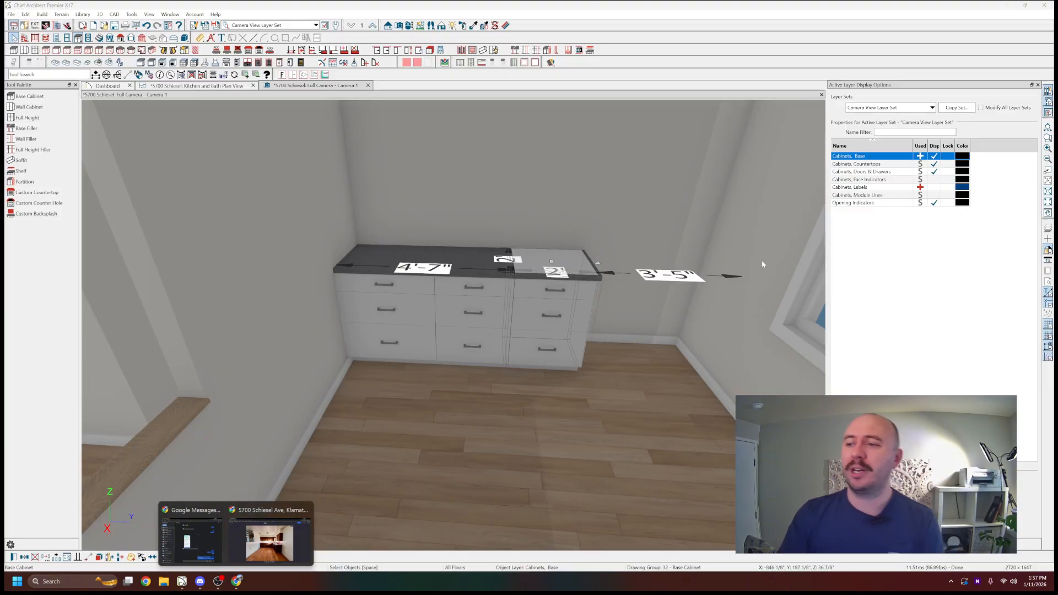
left_click(589, 267)
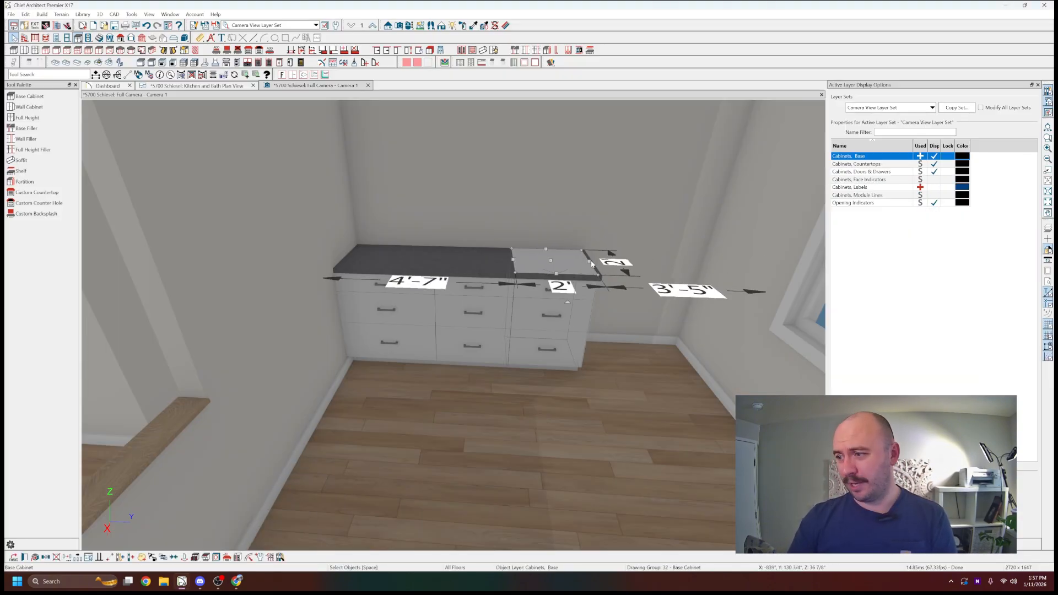
- Narrow the last base cabinet on the end wall to 1'-9" and check the kitchen cabinet layout in the Chrome listing photo
left_click_drag(589, 267, 586, 269)
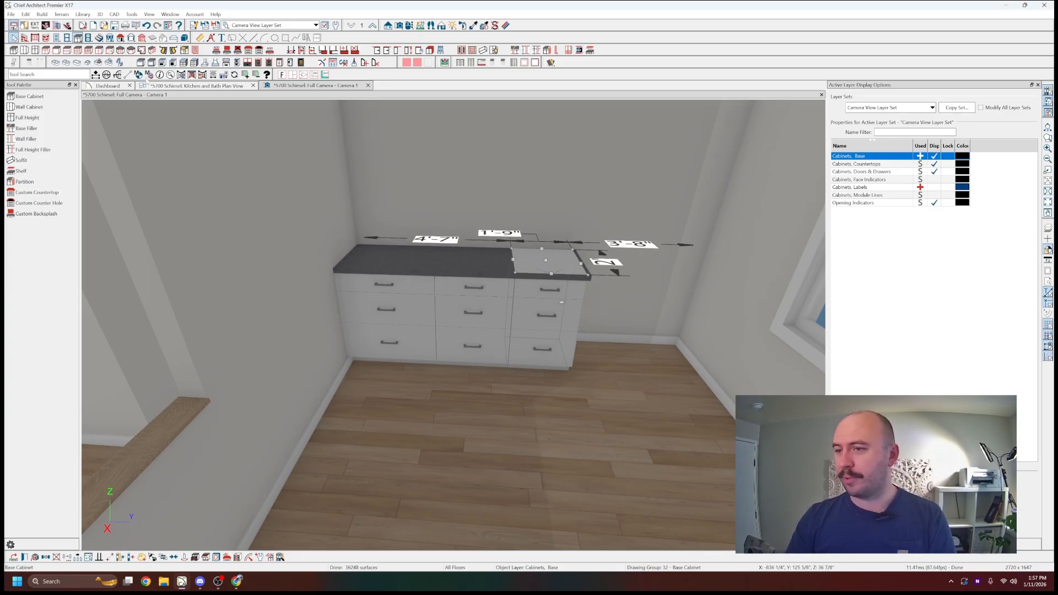
left_click(166, 87)
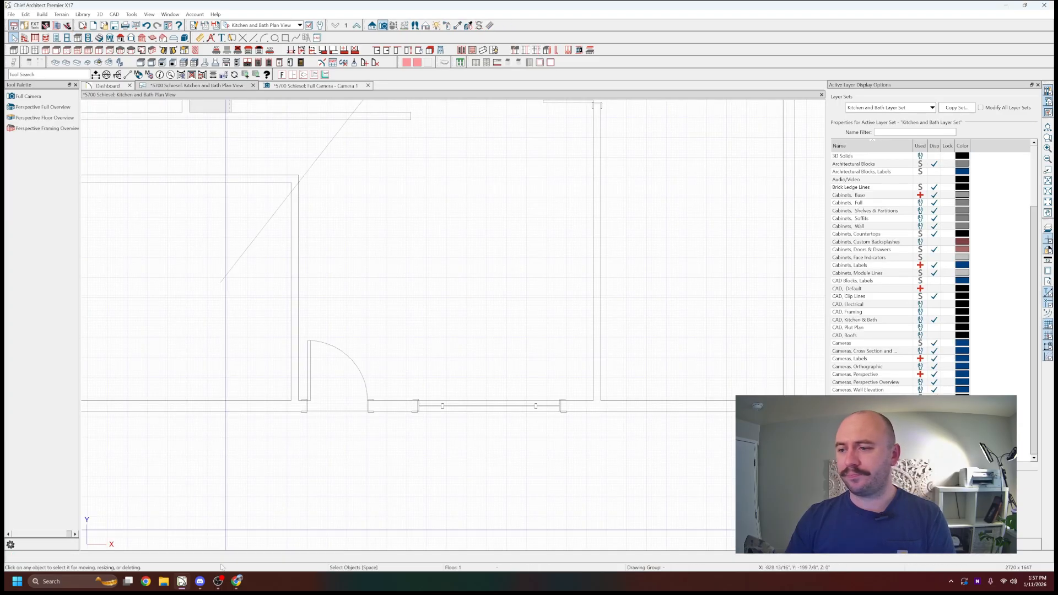
key("alt+Tab")
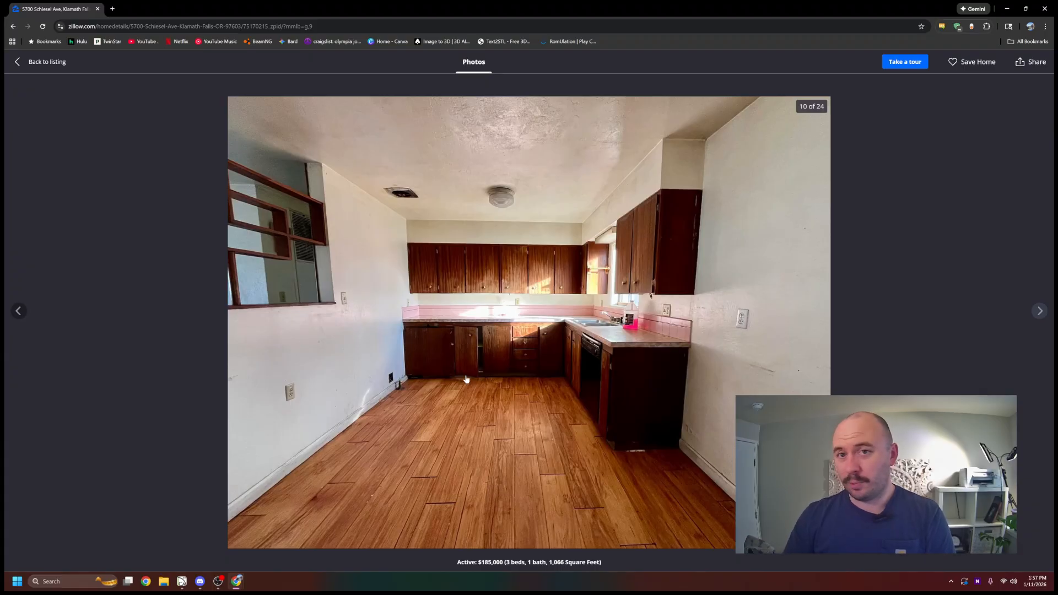
key("alt+Tab")
- Place a 36" corner base cabinet where the end wall meets the window wall, and a 30" base cabinet under the window
scroll(533, 425, "down", 3)
scroll(472, 229, "up", 4)
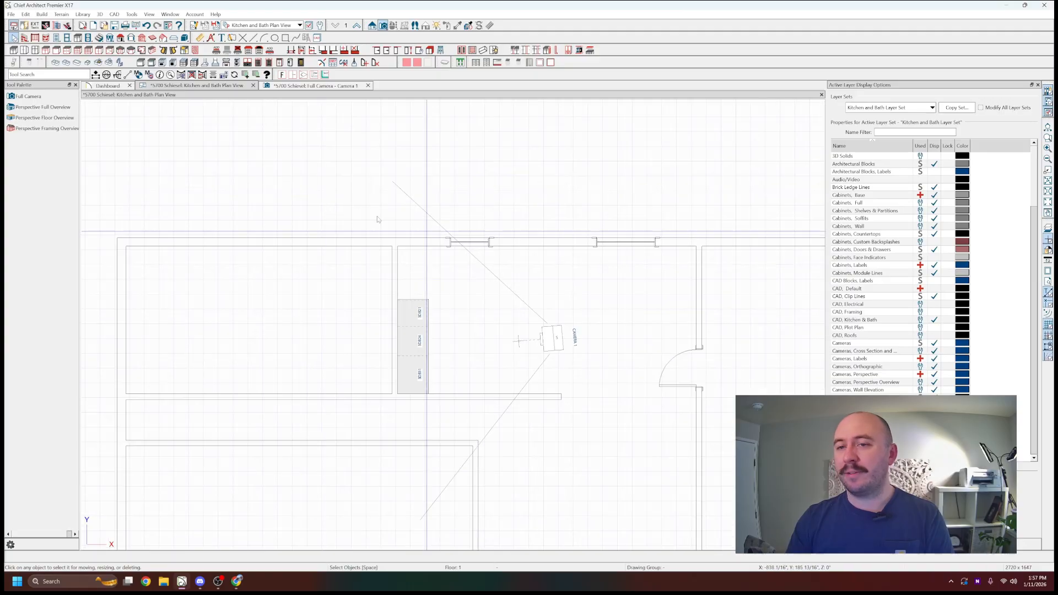
left_click(14, 50)
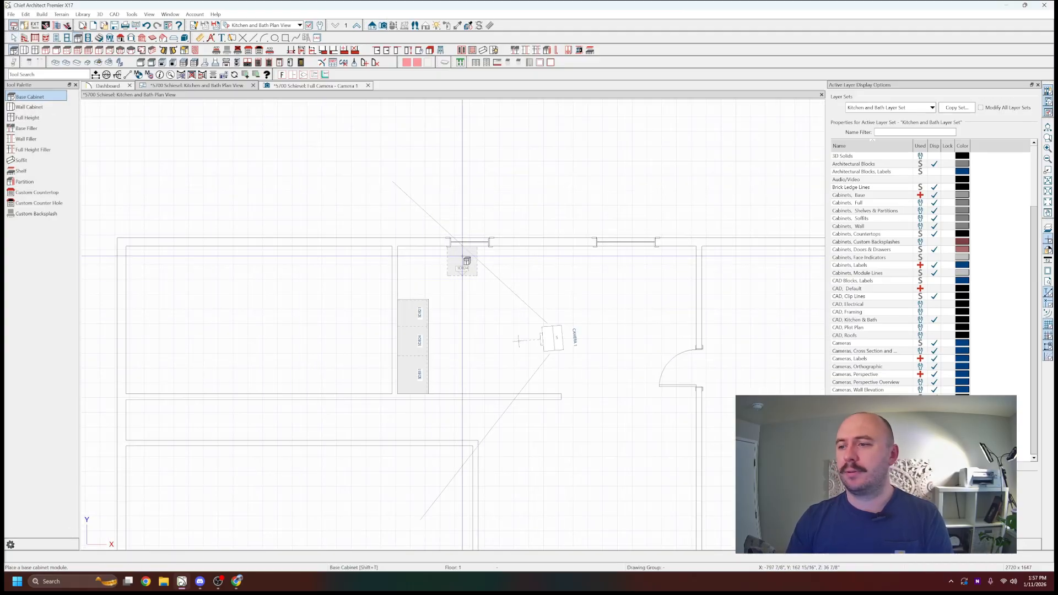
scroll(461, 257, "up", 2)
left_click(463, 259)
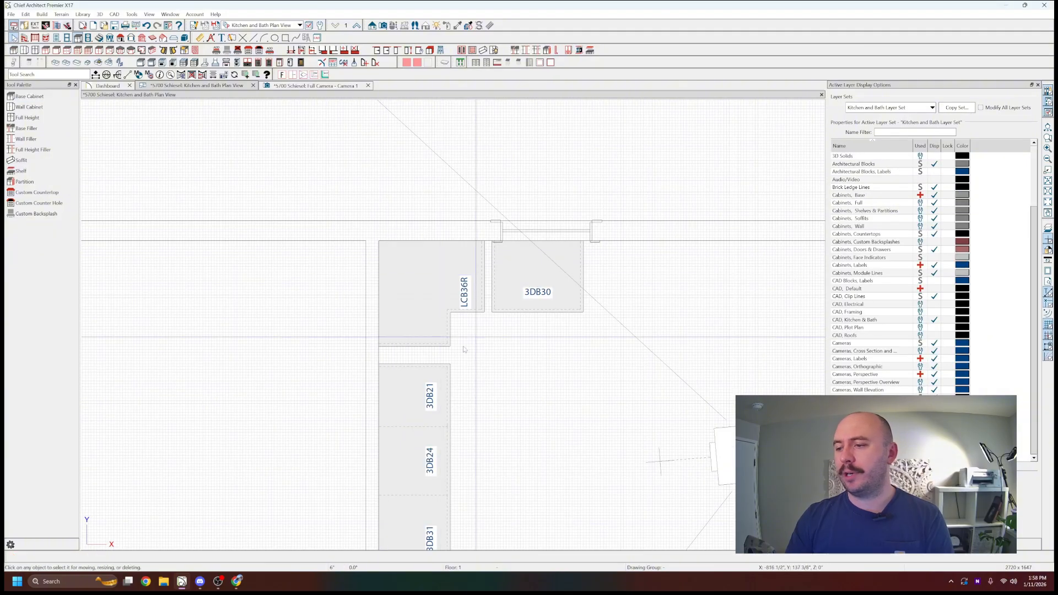
- Widen the 21" base cabinet to 29" so it closes the gap to the corner cabinet
left_click(414, 388)
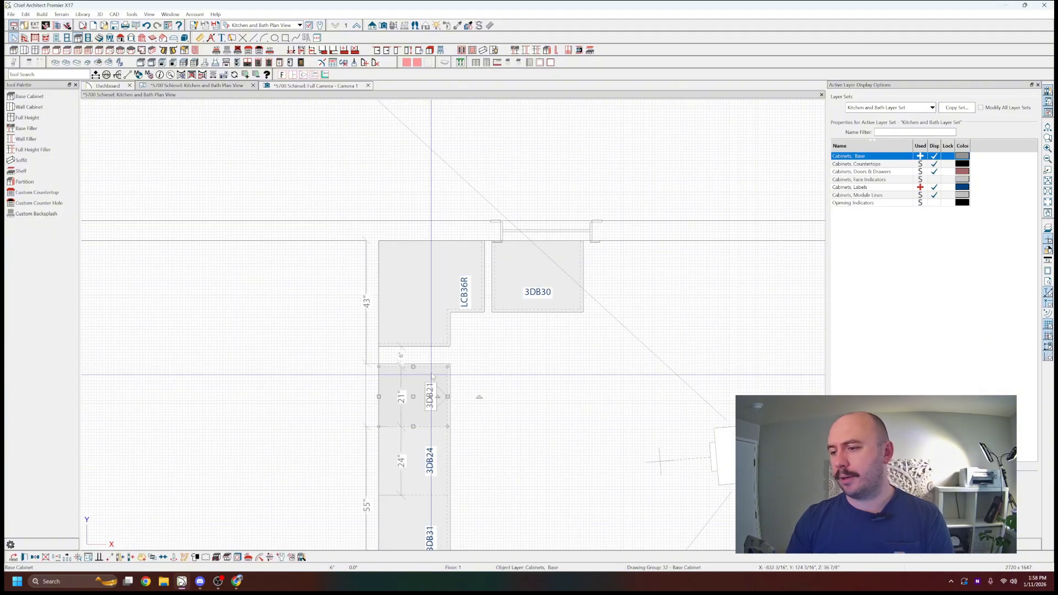
left_click_drag(414, 367, 414, 346)
key("Escape")
scroll(388, 231, "down", 3)
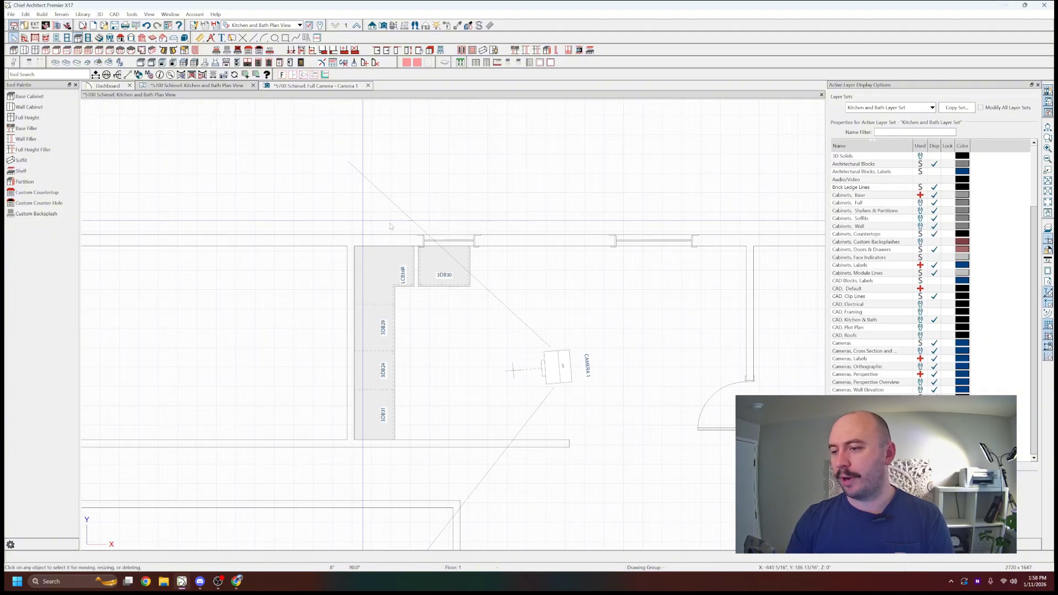
- Move the 30" base cabinet under the window against the side of the corner cabinet
scroll(475, 261, "up", 2)
middle_click_drag(475, 260, 399, 213)
left_click(358, 223)
scroll(358, 222, "up", 1)
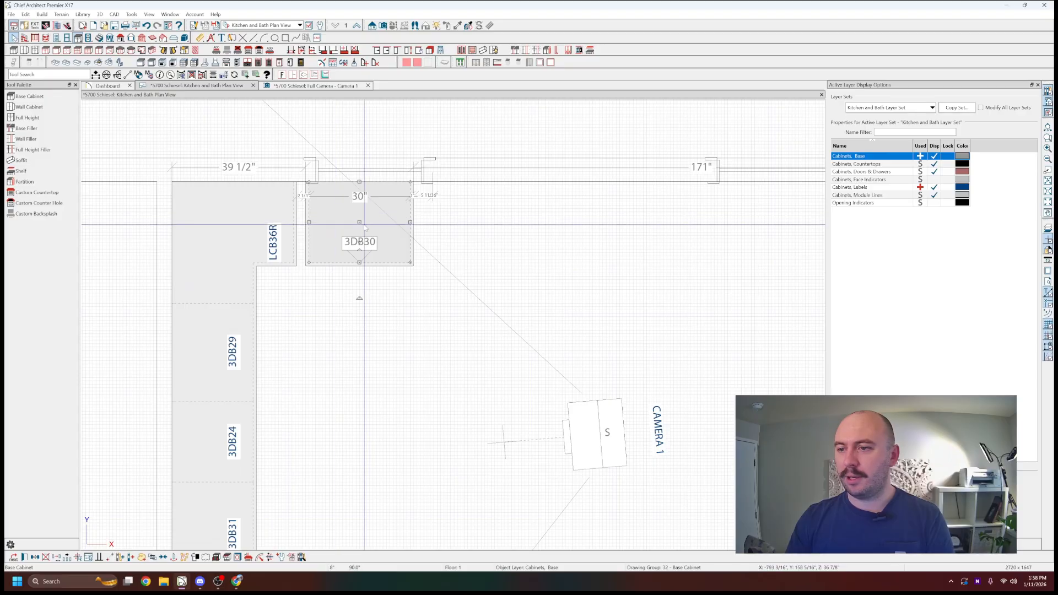
left_click_drag(358, 222, 343, 223)
- Resize the kitchen window to 32" wide and 30" high, and shift it along the wall to center over the 30" base cabinet
left_click(368, 169)
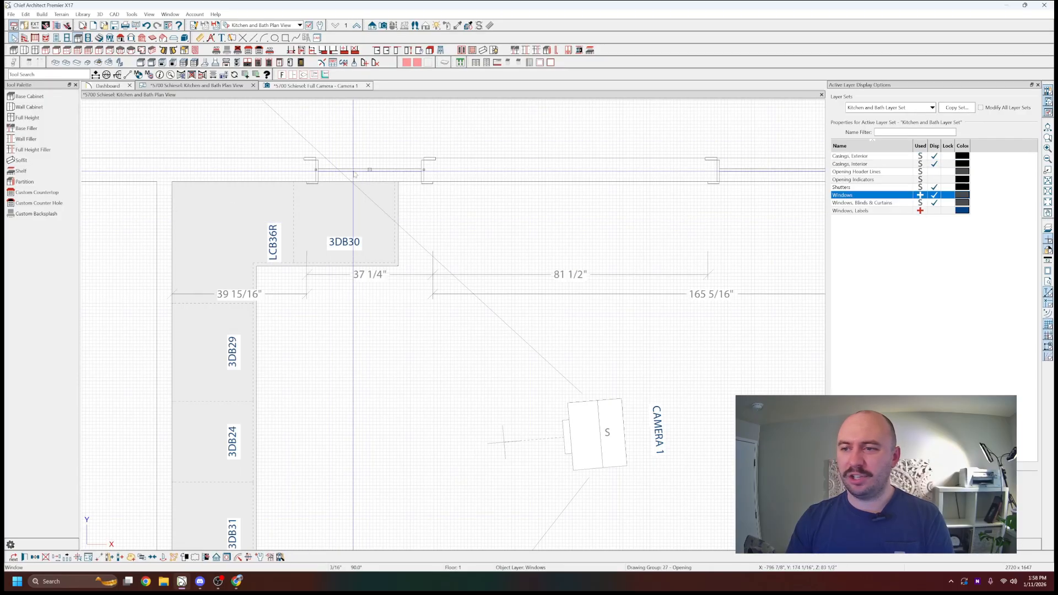
double_click(368, 169)
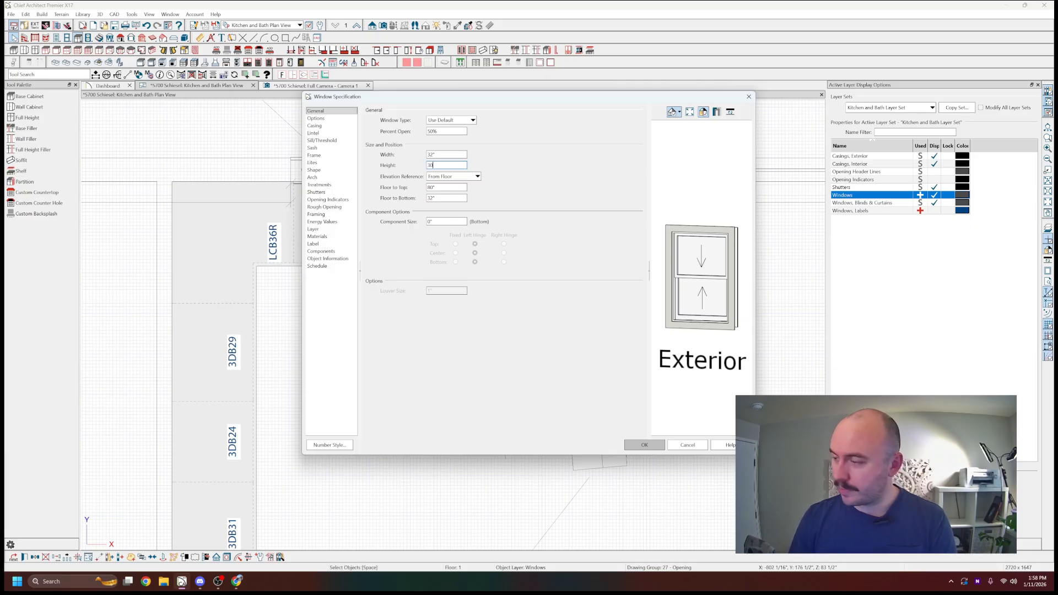
key("Tab")
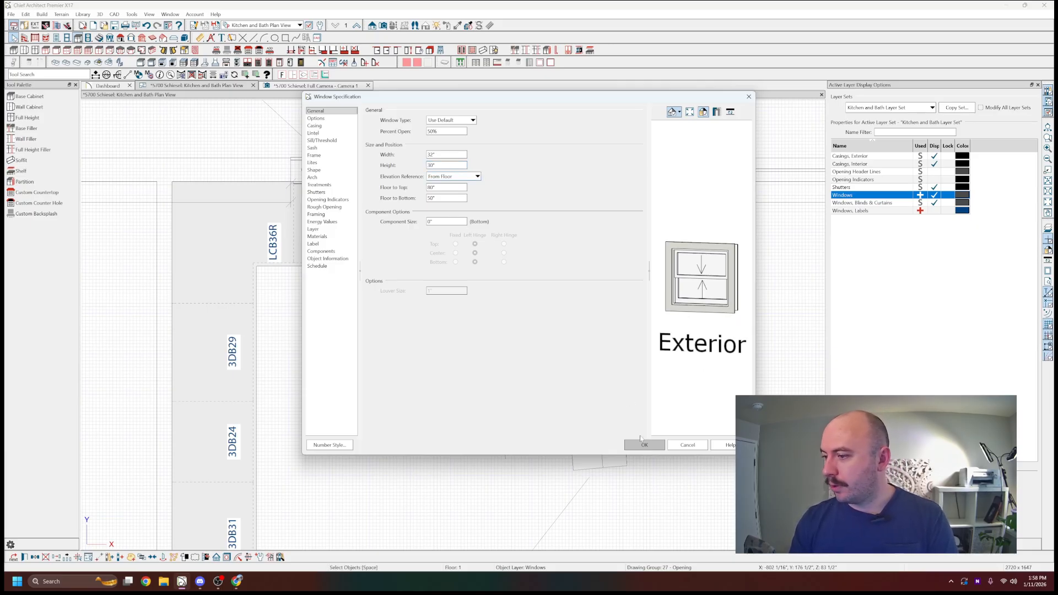
left_click(643, 445)
scroll(431, 187, "up", 2)
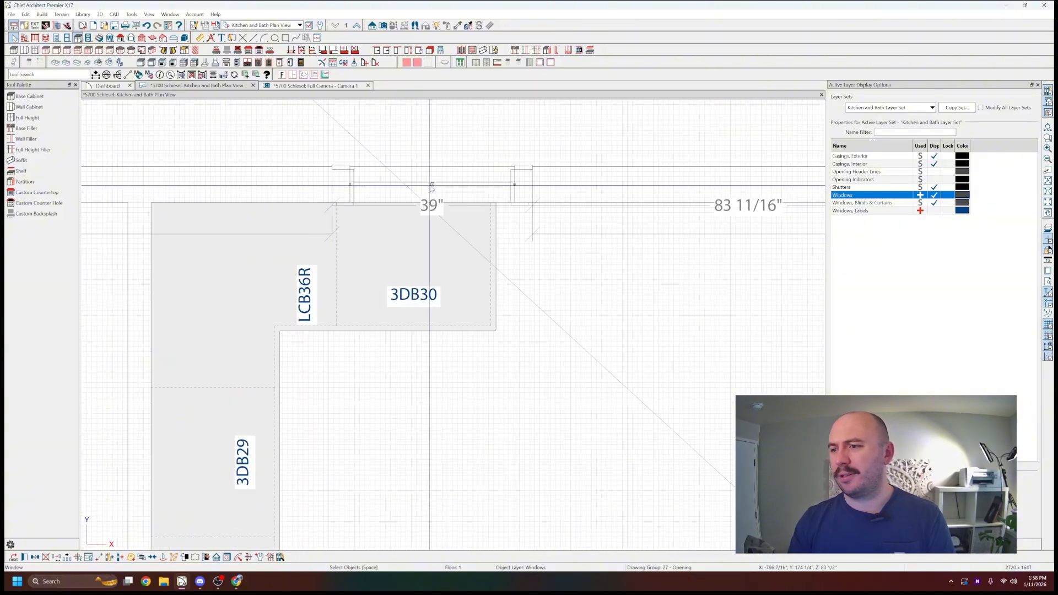
left_click_drag(431, 188, 415, 190)
key("Escape")
- Extend the window-wall run with a 24" base cabinet followed by a second one narrowed to 9"
scroll(543, 185, "down", 2)
middle_click_drag(543, 185, 409, 204)
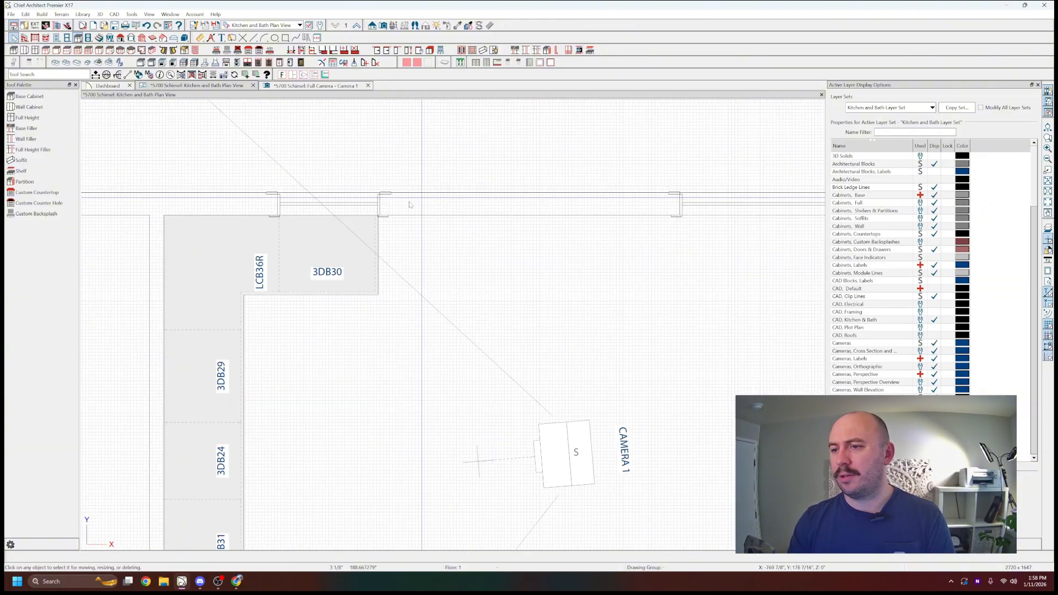
left_click(30, 97)
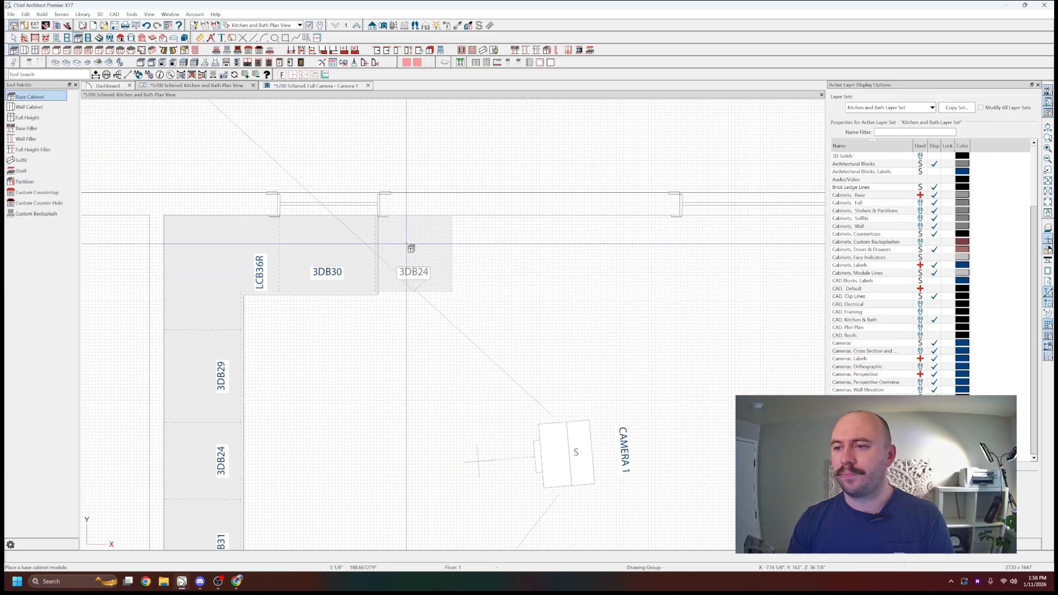
left_click(410, 248)
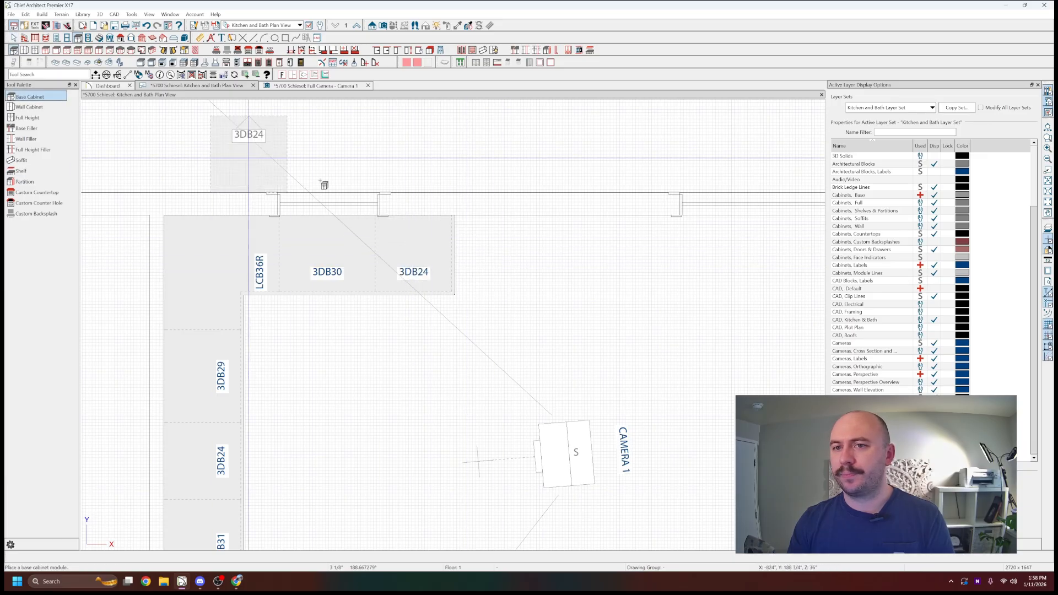
left_click(454, 233)
key("space")
left_click(513, 248)
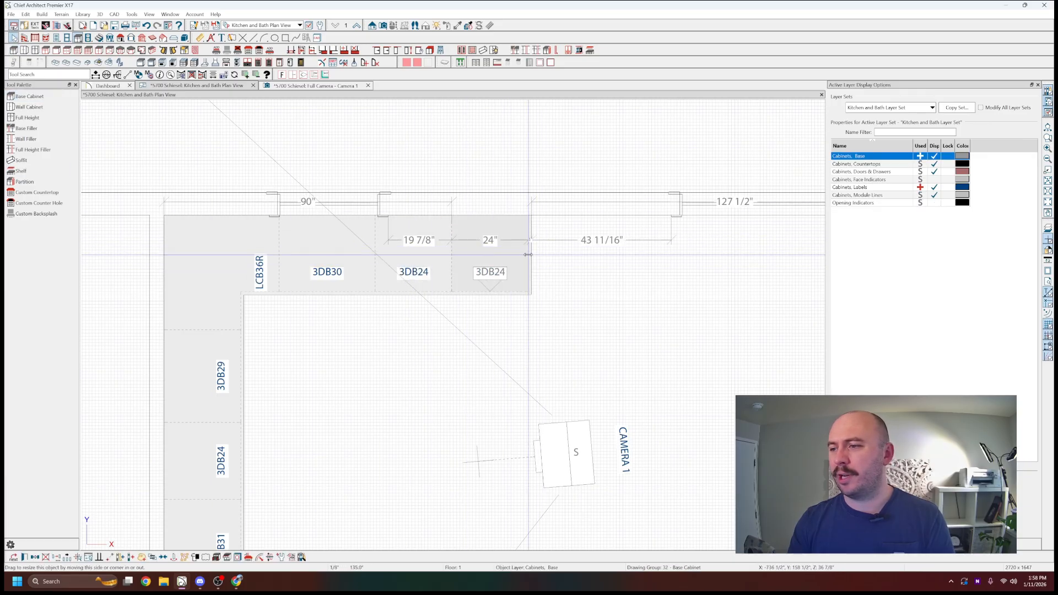
left_click_drag(527, 254, 481, 254)
key("Escape")
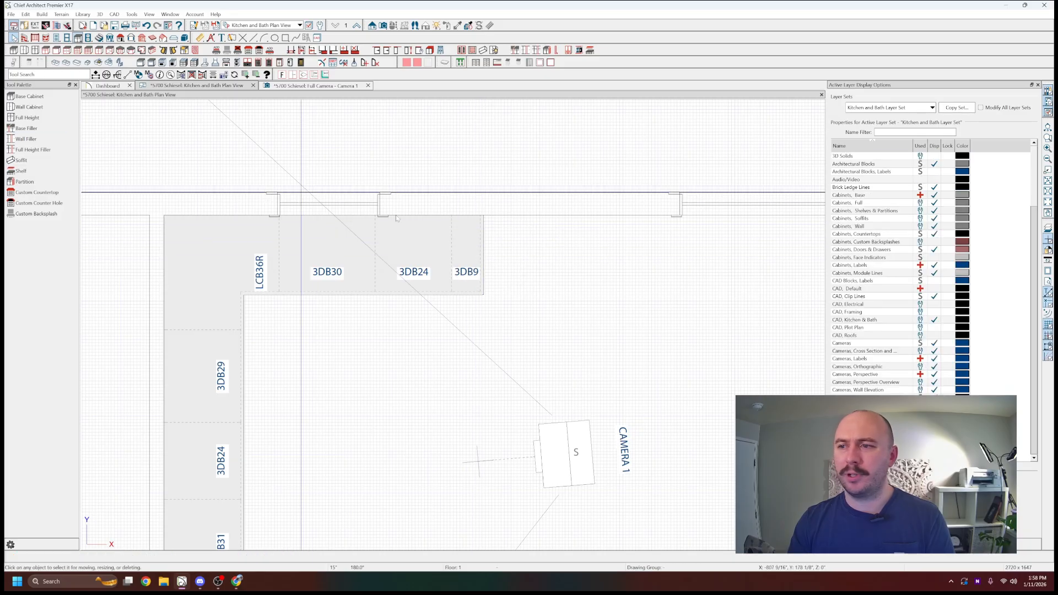
- Place five 24" wall cabinets side by side along the full length of the kitchen's end wall
scroll(395, 219, "down", 3)
left_click(29, 107)
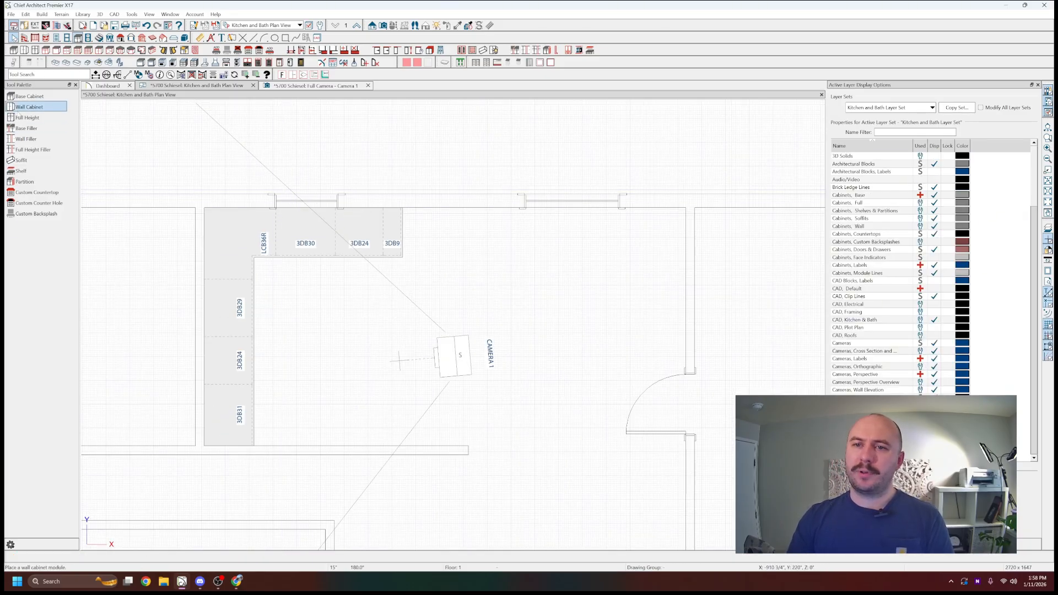
left_click(216, 231)
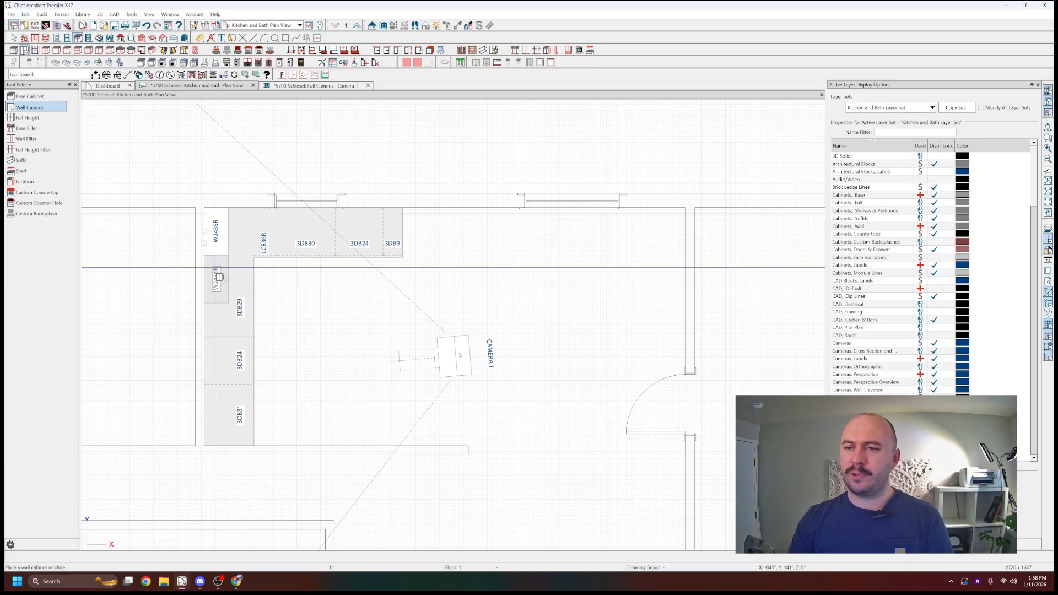
left_click(217, 278)
left_click(217, 326)
left_click(218, 373)
left_click(217, 421)
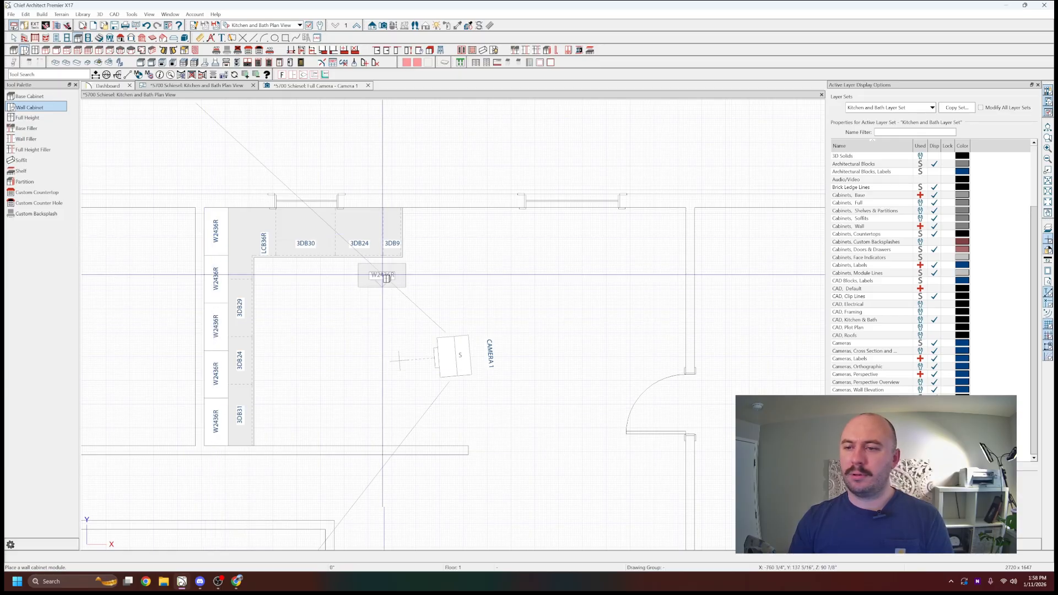
- Place a wall cabinet on the window wall against the corner wall cabinet and narrow it to 12"
left_click(254, 226)
key("space")
left_click(254, 221)
left_click_drag(272, 219, 252, 220)
- Place a 24" wall cabinet past the window, above the free end of the window-wall base run
left_click(30, 96)
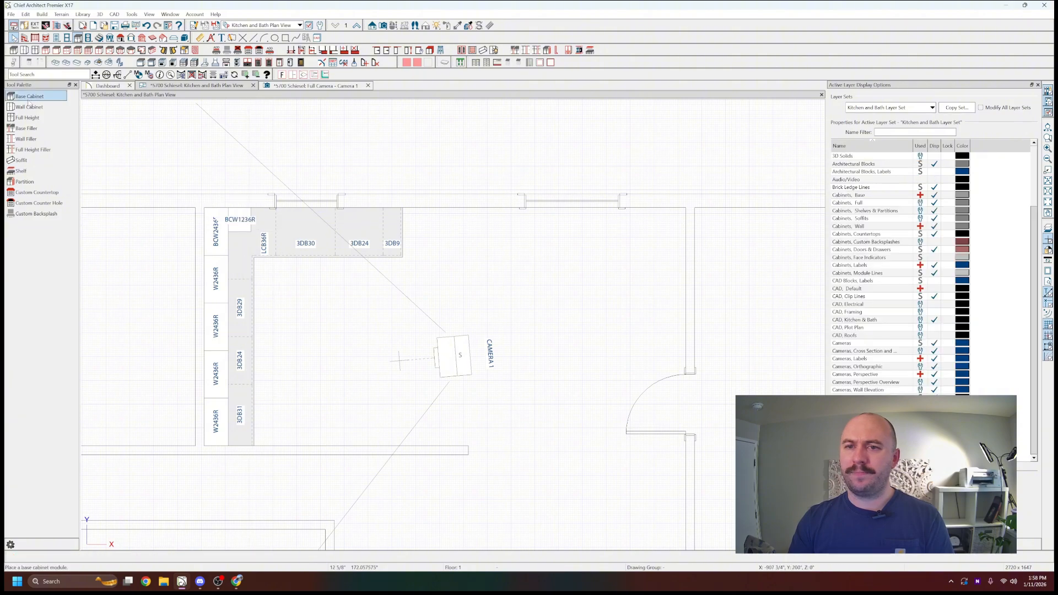
left_click(31, 106)
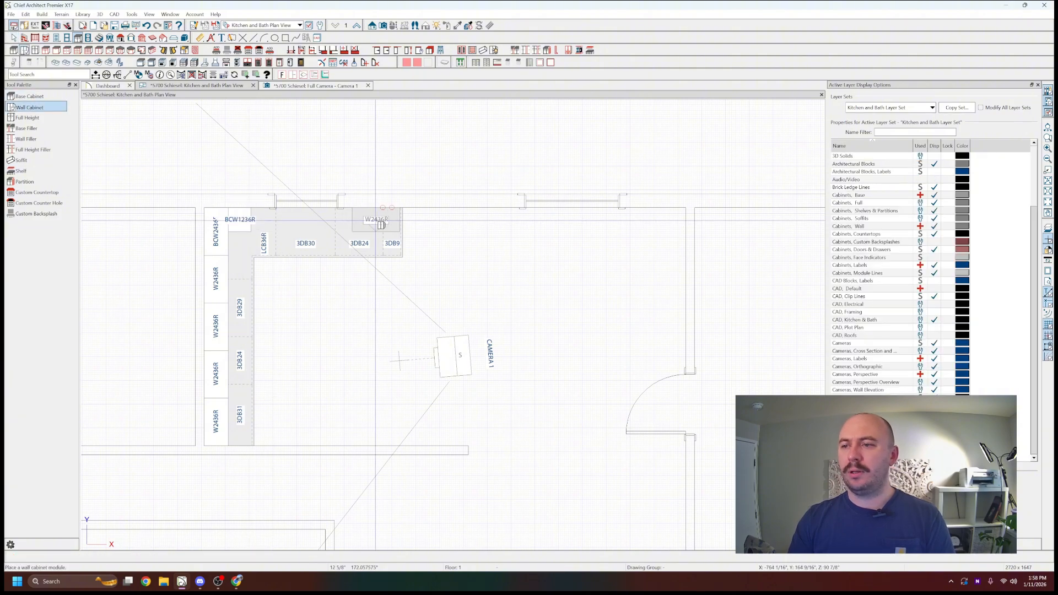
left_click(380, 222)
key("space")
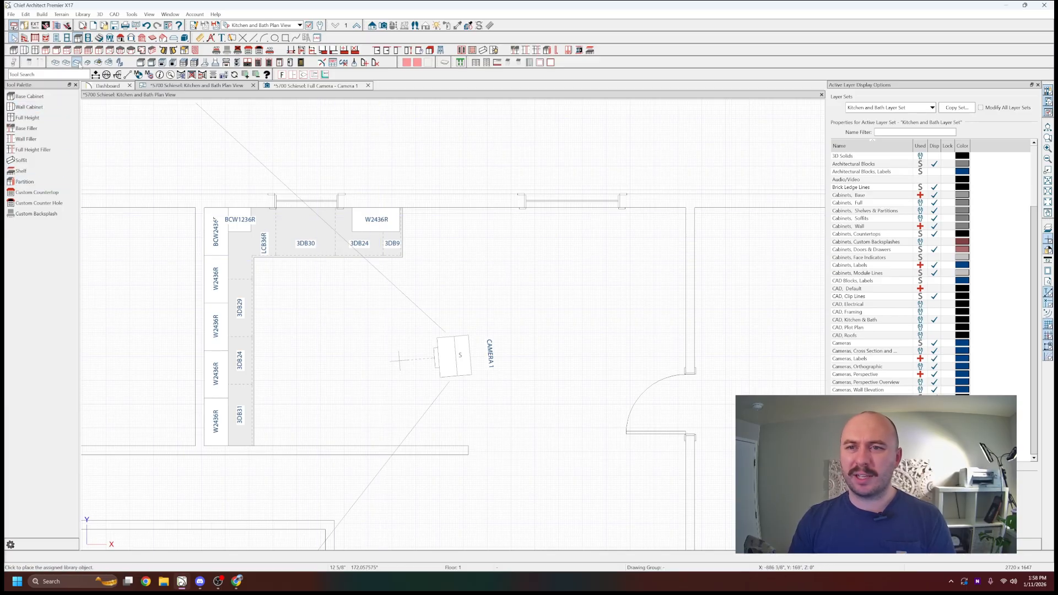
- Place a double-bowl sink in the 30" base cabinet under the window, converting its top drawer to a false front
left_click(109, 62)
left_click(306, 234)
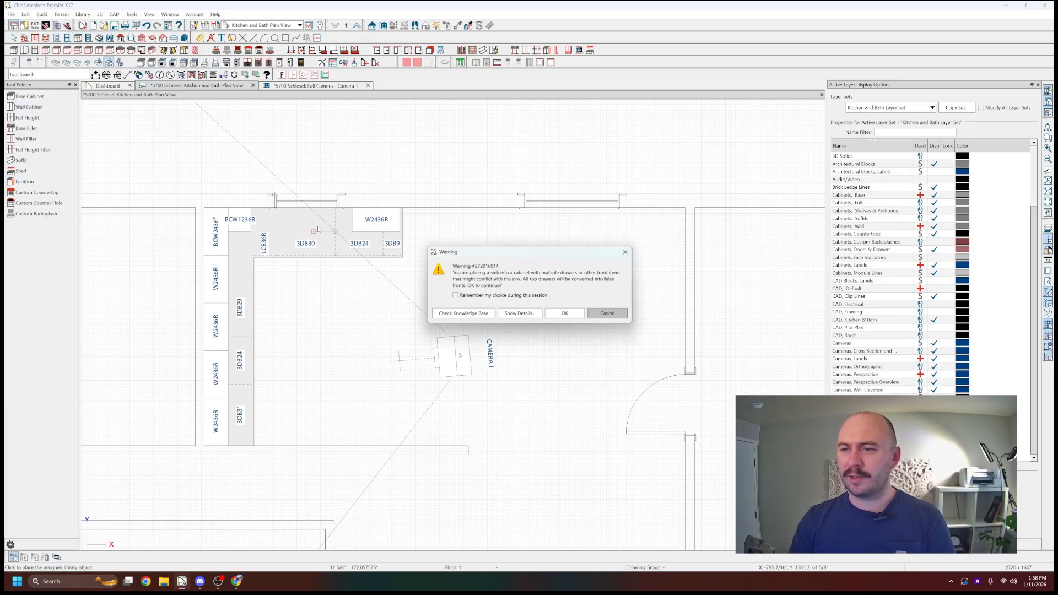
left_click(606, 312)
scroll(309, 220, "up", 5)
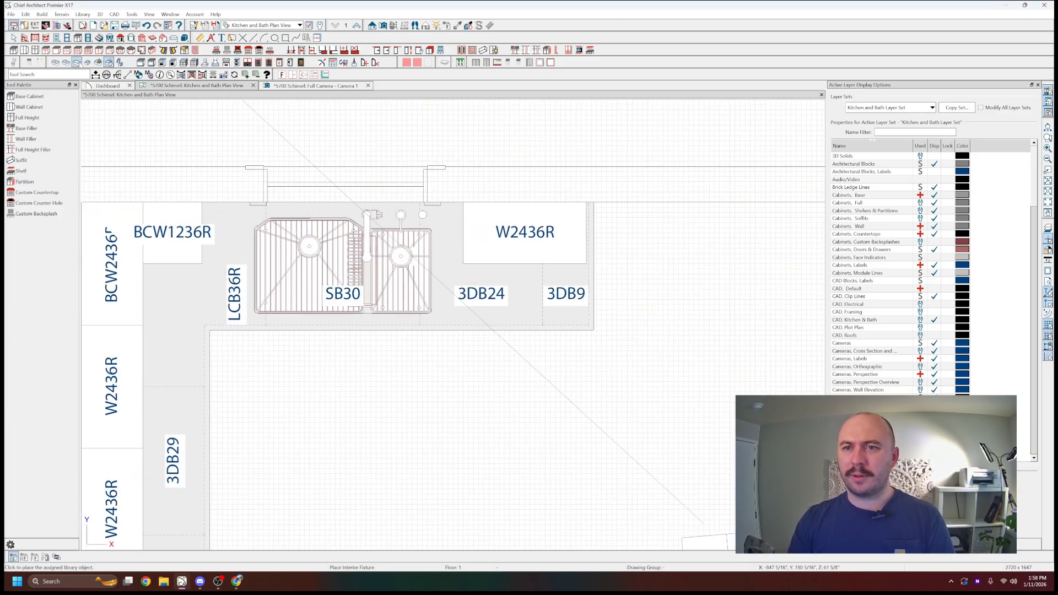
- Replace the double-bowl sink under the window with a single-bowl sink
left_click(348, 275)
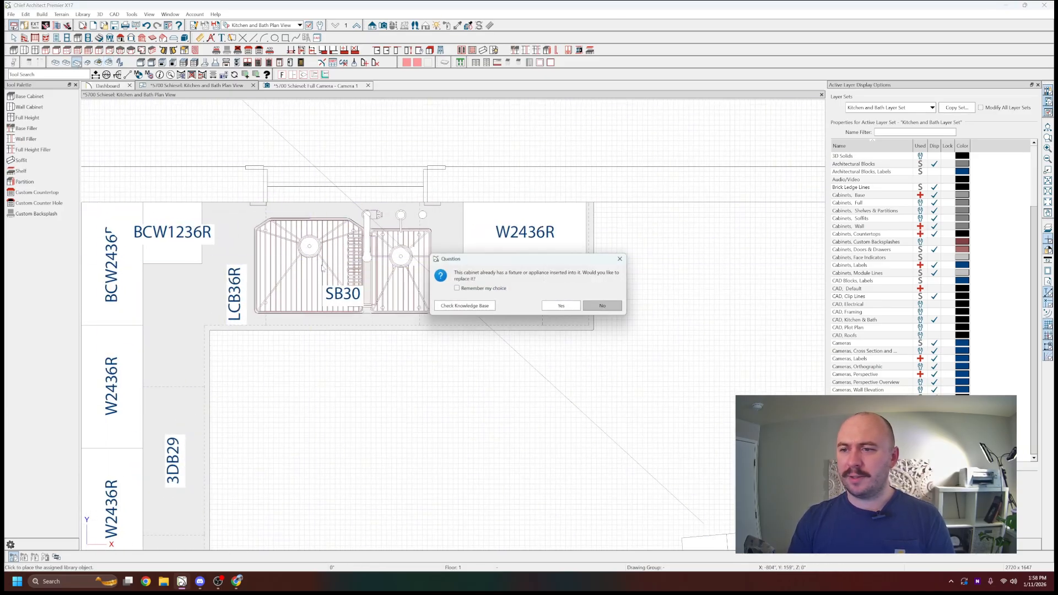
left_click(551, 307)
left_click(559, 315)
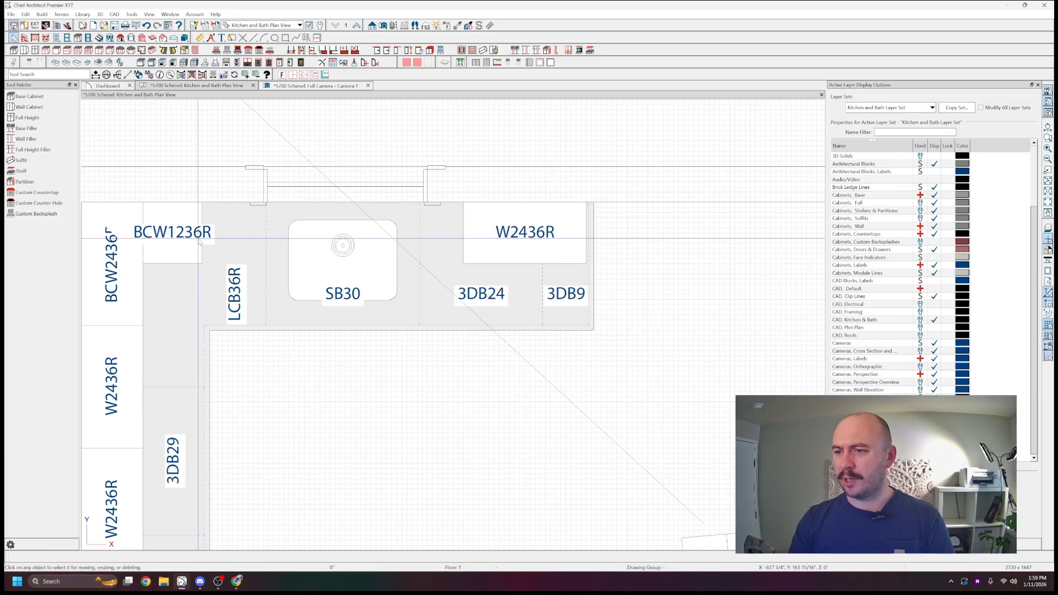
- Insert a dishwasher into the 24" base cabinet beside the sink cabinet
scroll(207, 226, "down", 2)
scroll(435, 215, "down", 2)
left_click(141, 63)
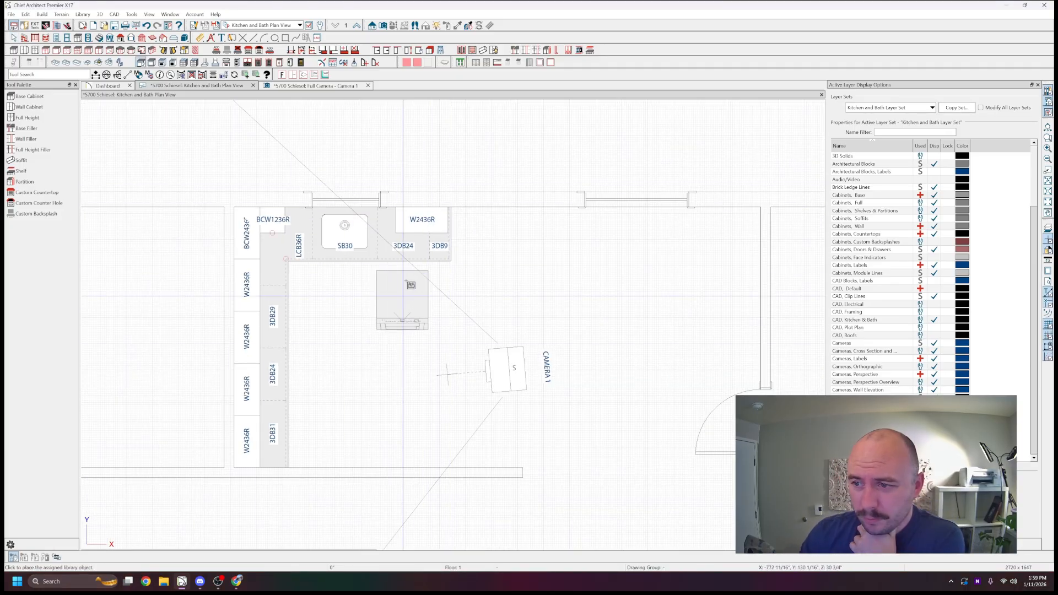
left_click(403, 246)
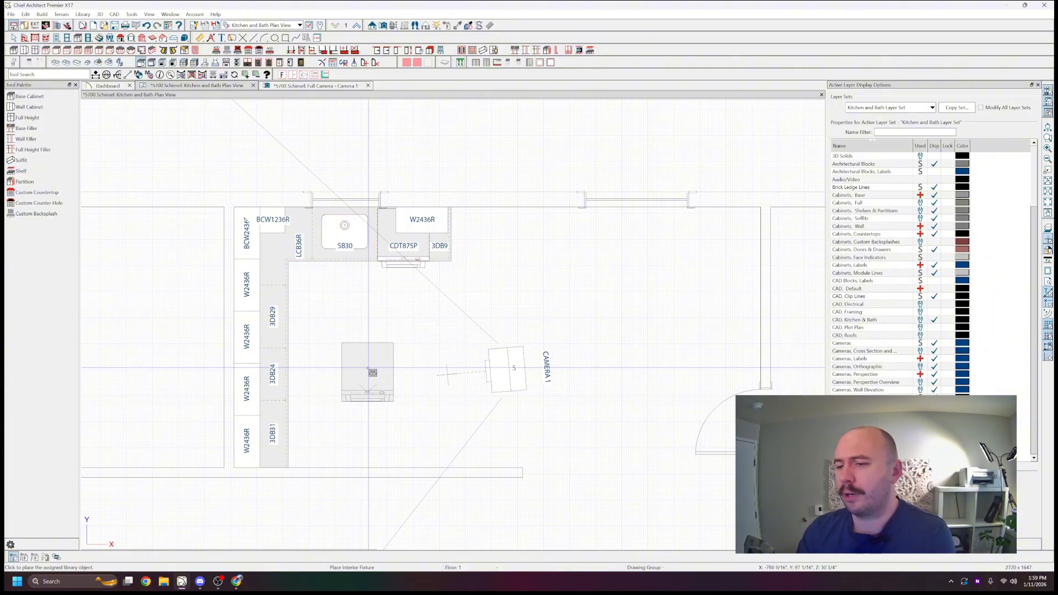
left_click(13, 37)
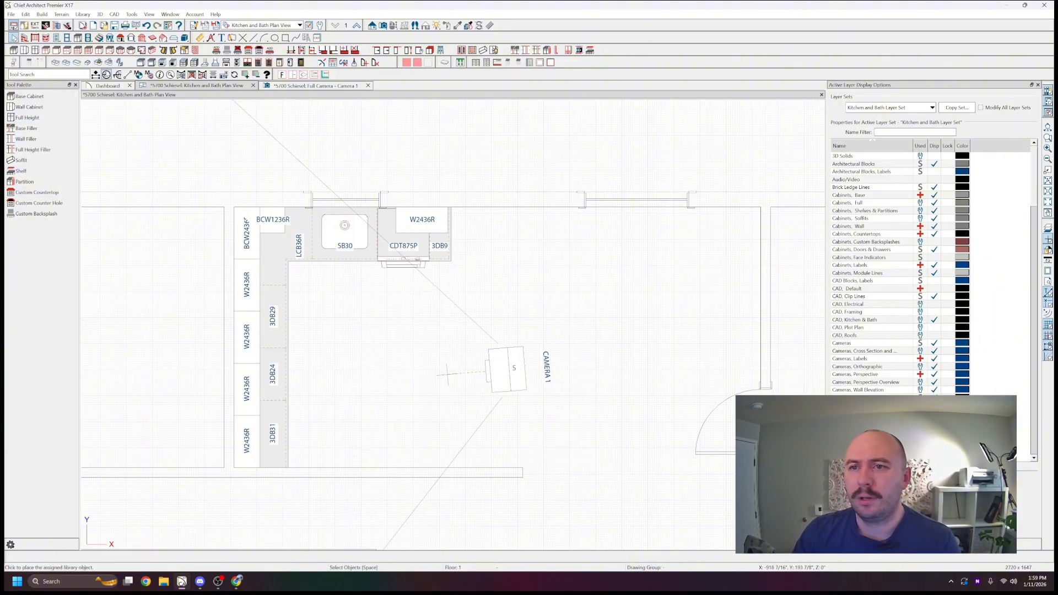
- Place a range on the partition wall next to the 31" base cabinet, and a refrigerator beside the 9" base cabinet
left_click(161, 62)
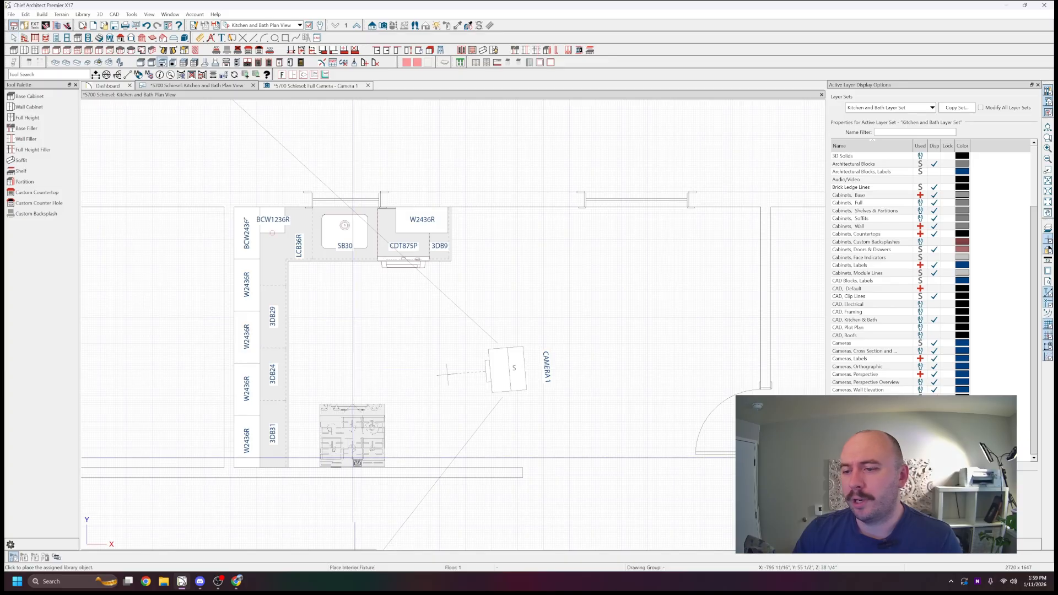
left_click(319, 437)
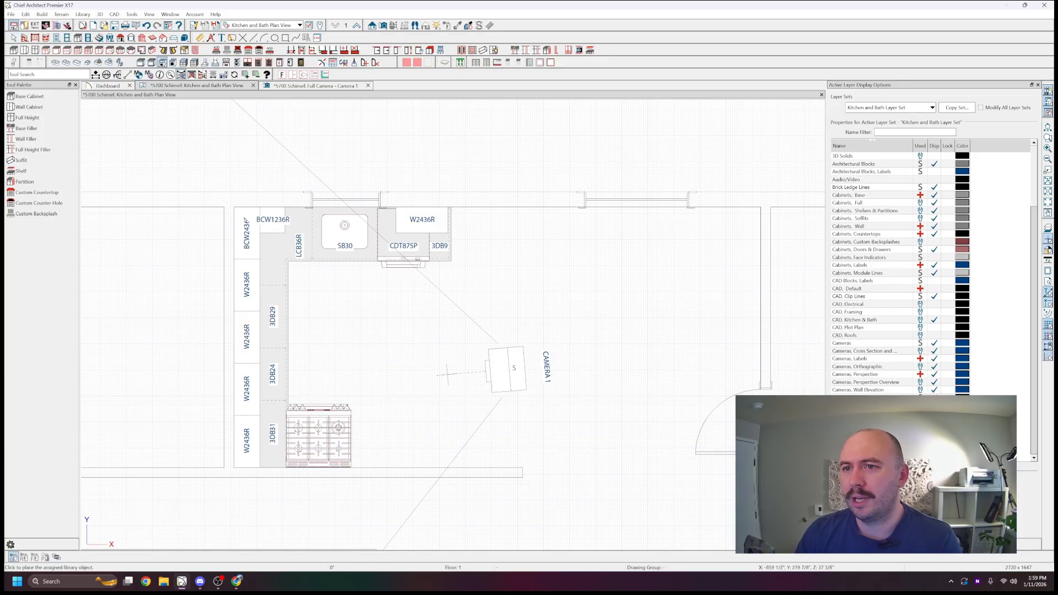
left_click(290, 62)
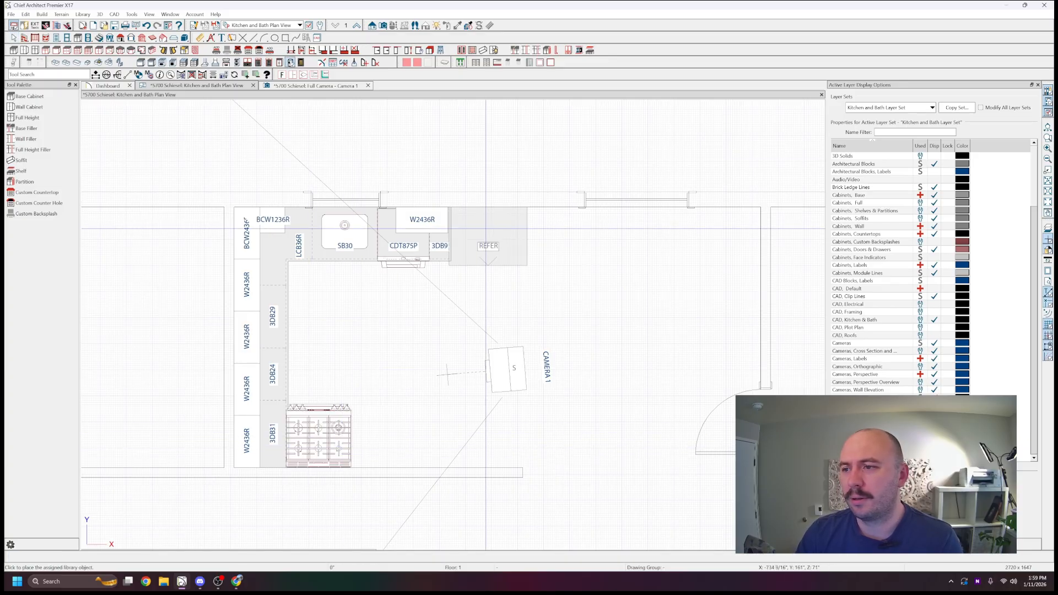
left_click(487, 244)
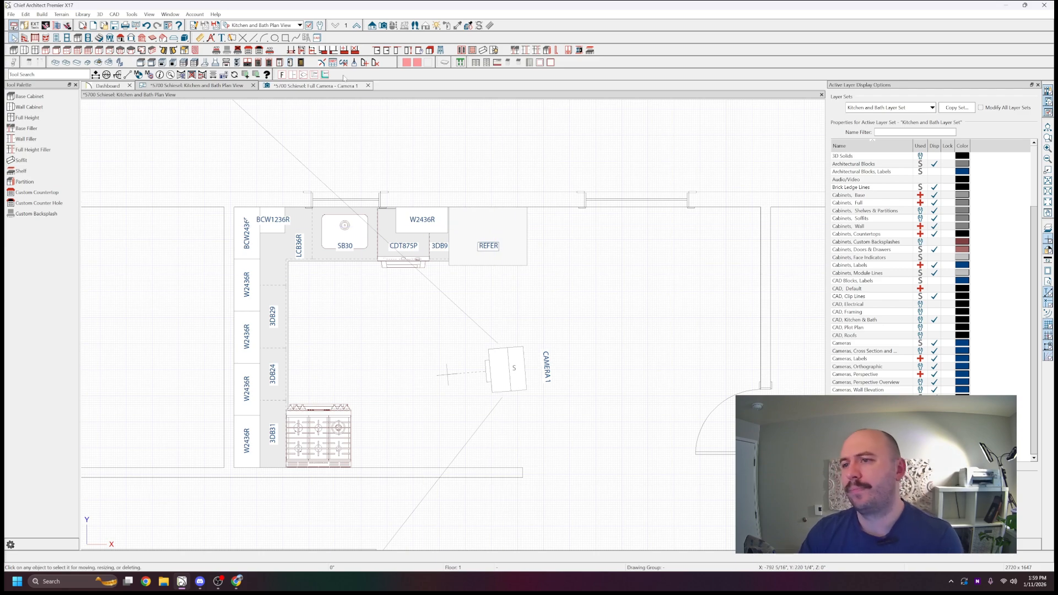
- Inspect the cabinets, range, dishwasher and refrigerator of the furnished kitchen in the 3D camera view
left_click(315, 86)
middle_click_drag(444, 177, 465, 190)
left_click_drag(465, 190, 438, 313)
key("space")
left_click(449, 369)
middle_click_drag(610, 287, 611, 293)
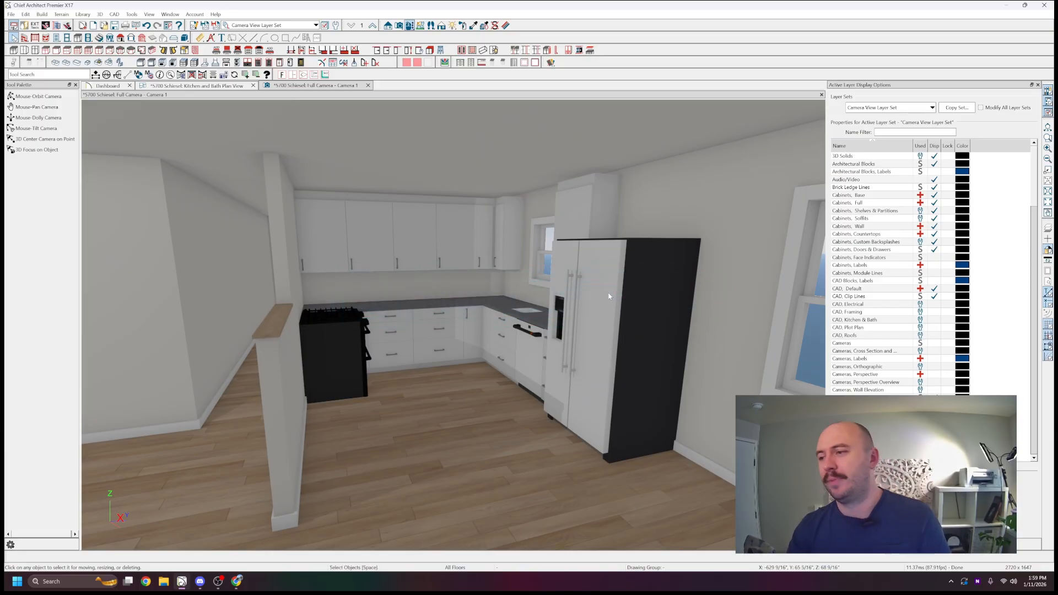
mouse_move(609, 292)
middle_mouse_down()
mouse_move(631, 307)
mouse_move(622, 314)
middle_mouse_up()
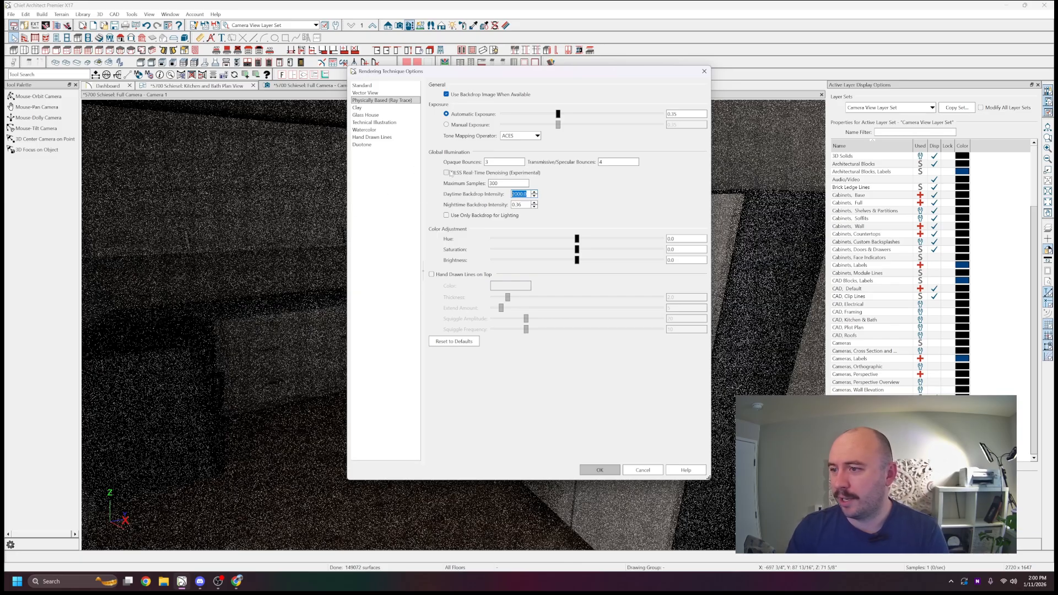
- Toggle the experimental real-time denoising option for the Physically Based rendering technique, apply the camera settings, and open the kitchen room's specification
left_click(446, 172)
left_click(599, 470)
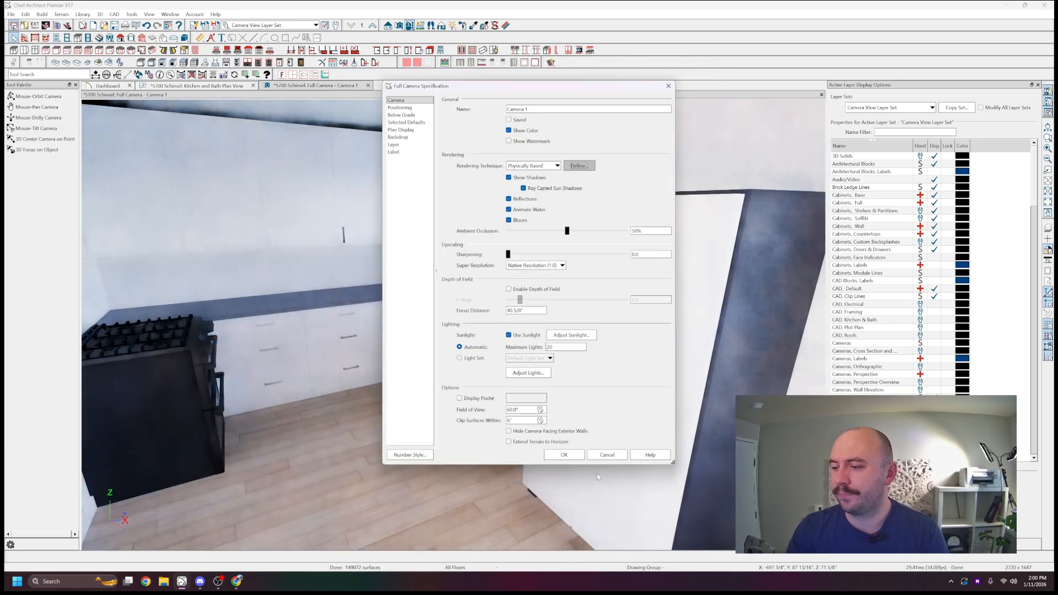
left_click(576, 454)
middle_click_drag(626, 214, 625, 216)
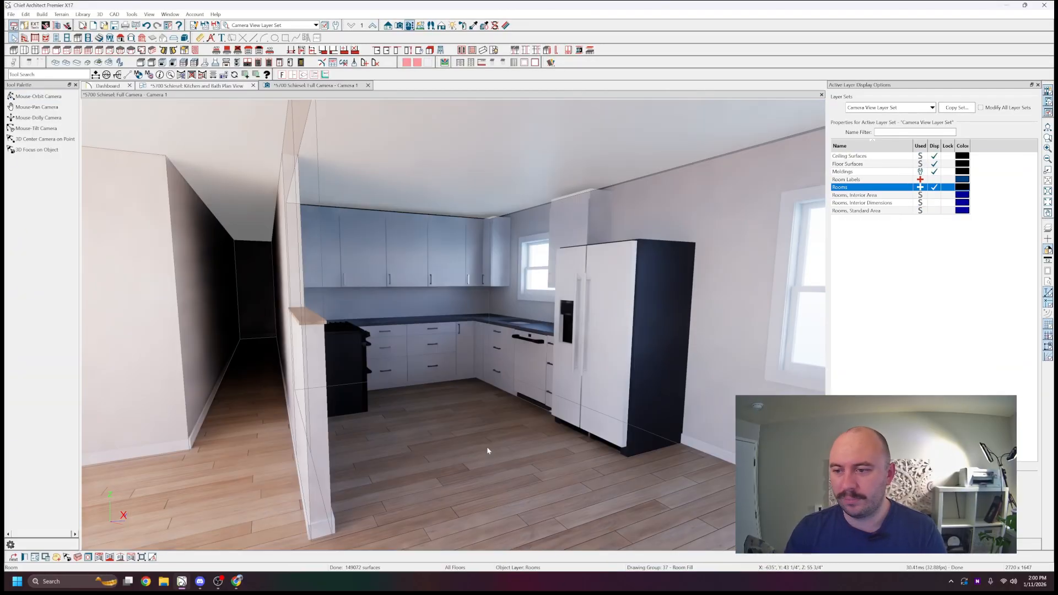
double_click(487, 446)
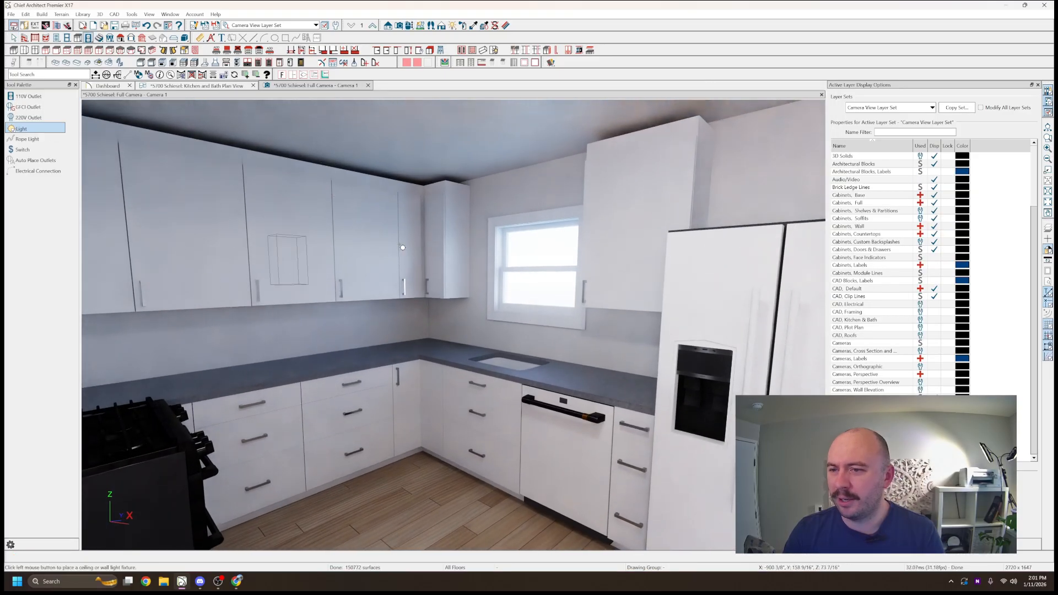
middle_click_drag(446, 324, 399, 193)
- Return to the Kitchen and Bath plan view and open the copy of the house plan named with the suffix NEW
left_click(209, 87)
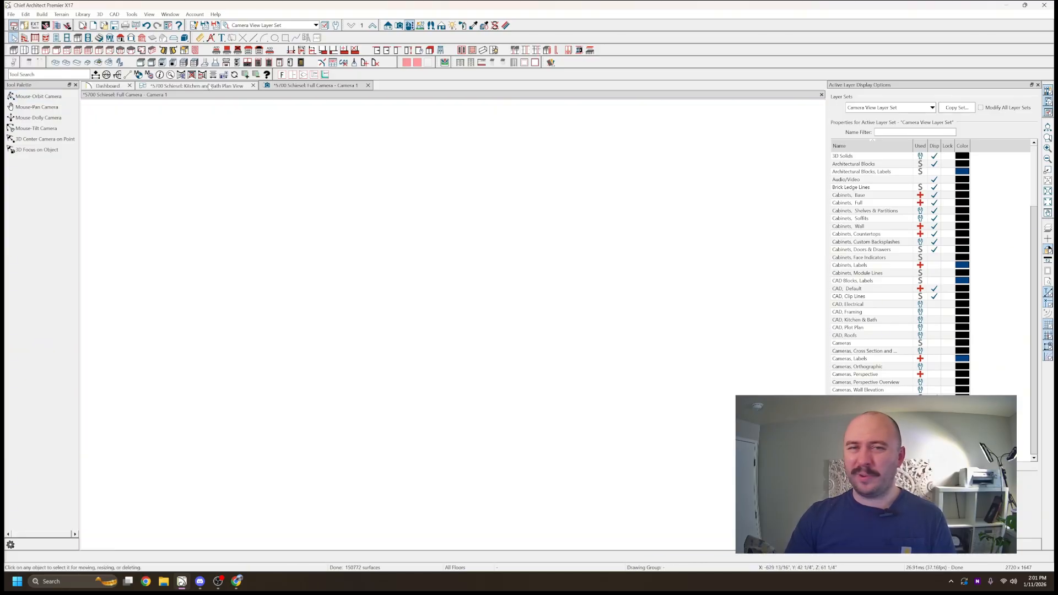
scroll(427, 294, "down", 2)
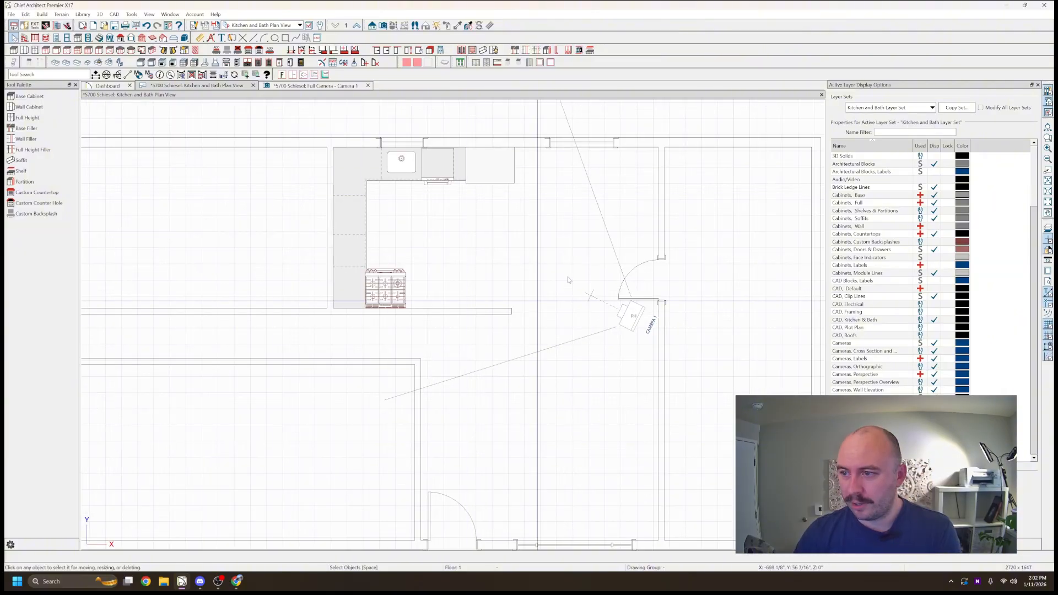
scroll(568, 280, "down", 4)
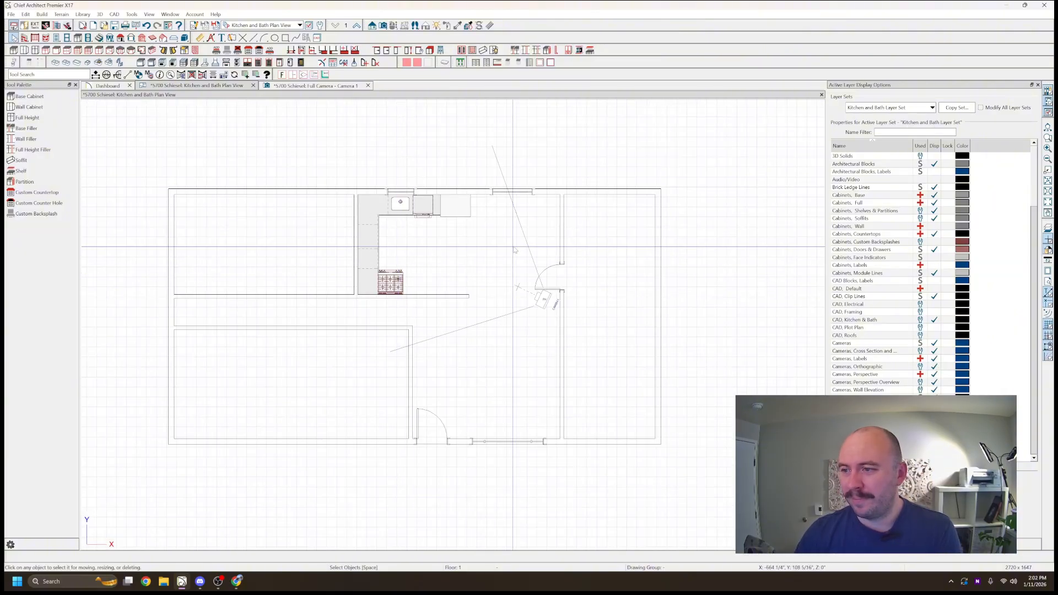
scroll(508, 229, "up", 3)
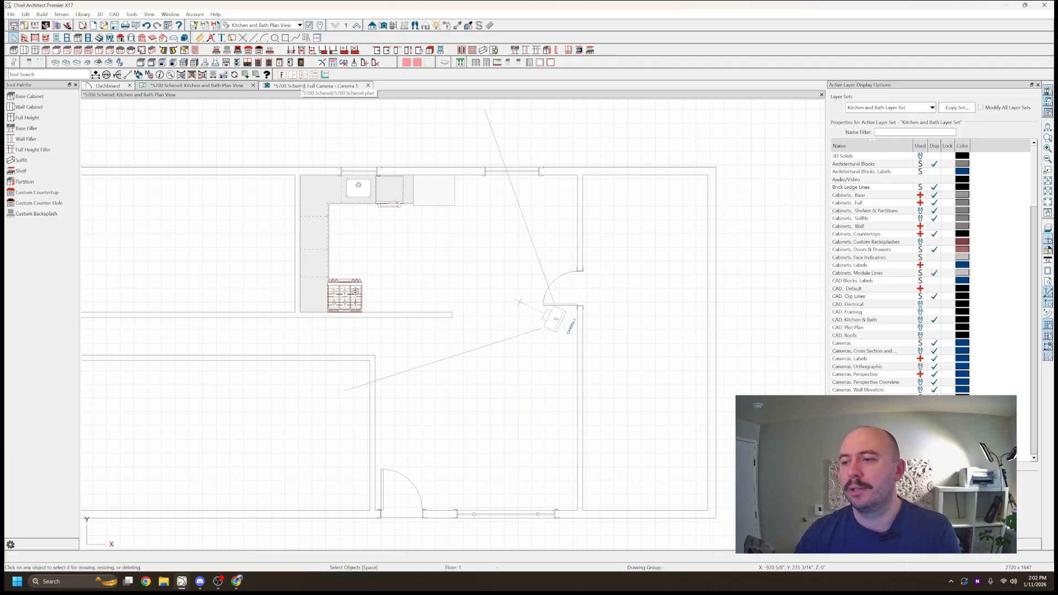
left_click(423, 312)
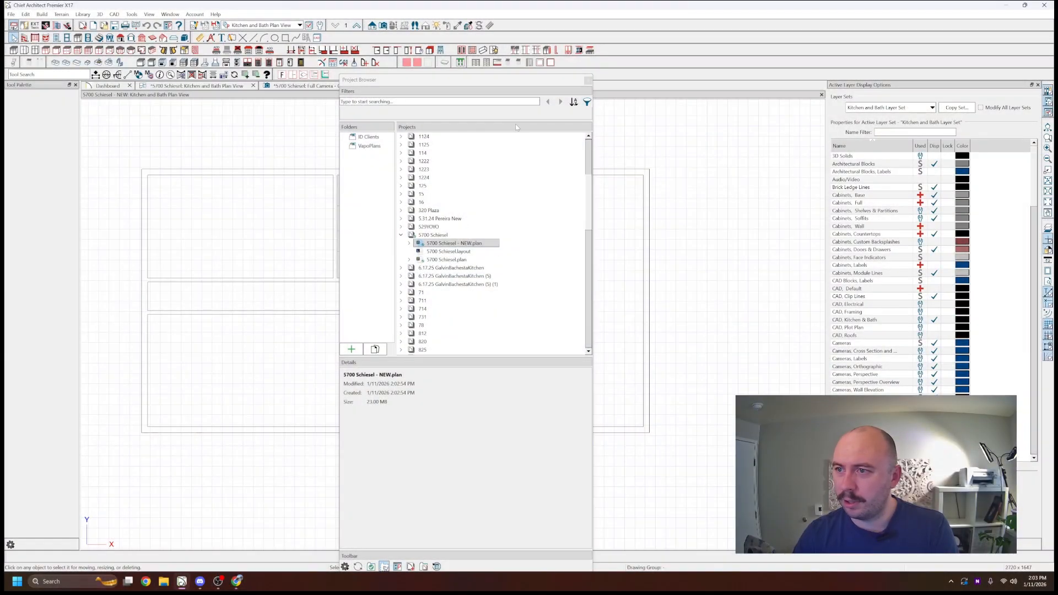
left_click(588, 81)
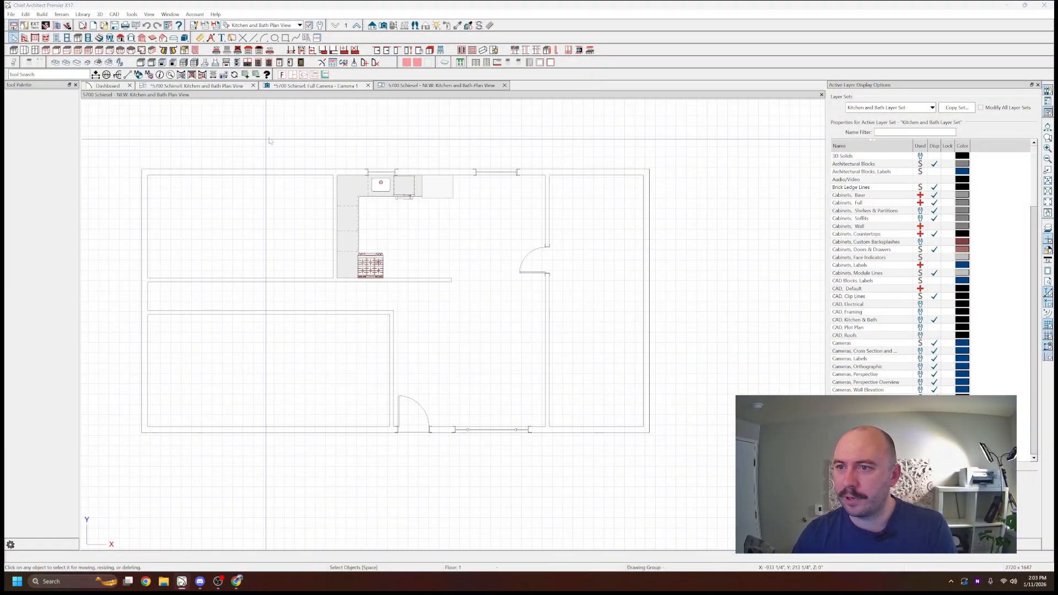
- Delete the kitchen's base cabinets together with the sink, dishwasher, range and refrigerator in the new plan
scroll(426, 222, "up", 3)
left_click_drag(477, 286, 298, 164)
key("Delete")
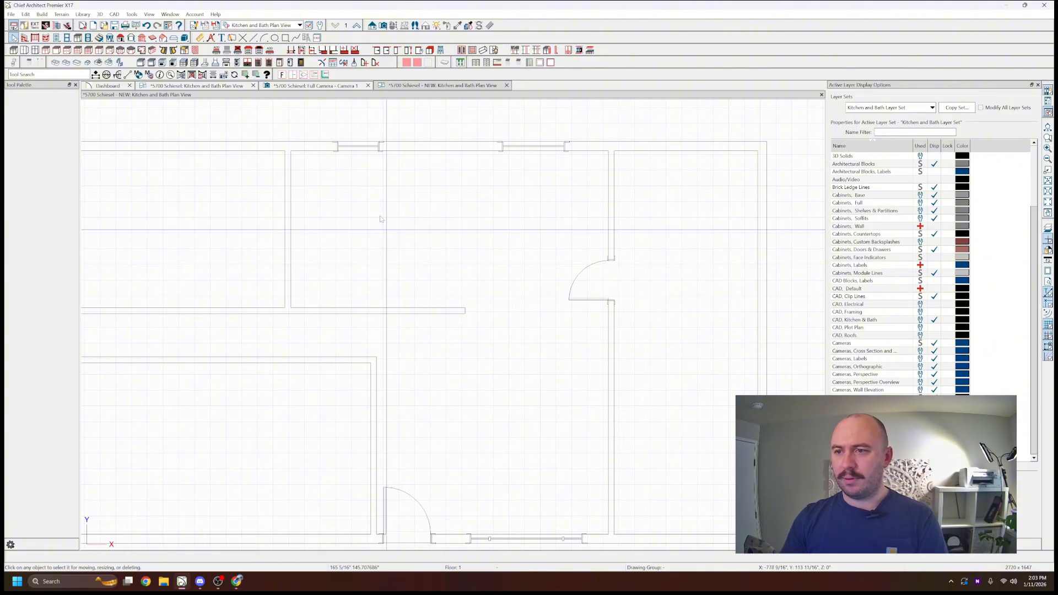
- Create a full camera view from just inside the living room's front window, looking toward the kitchen
scroll(380, 220, "down", 3)
scroll(445, 352, "up", 3)
left_click(382, 27)
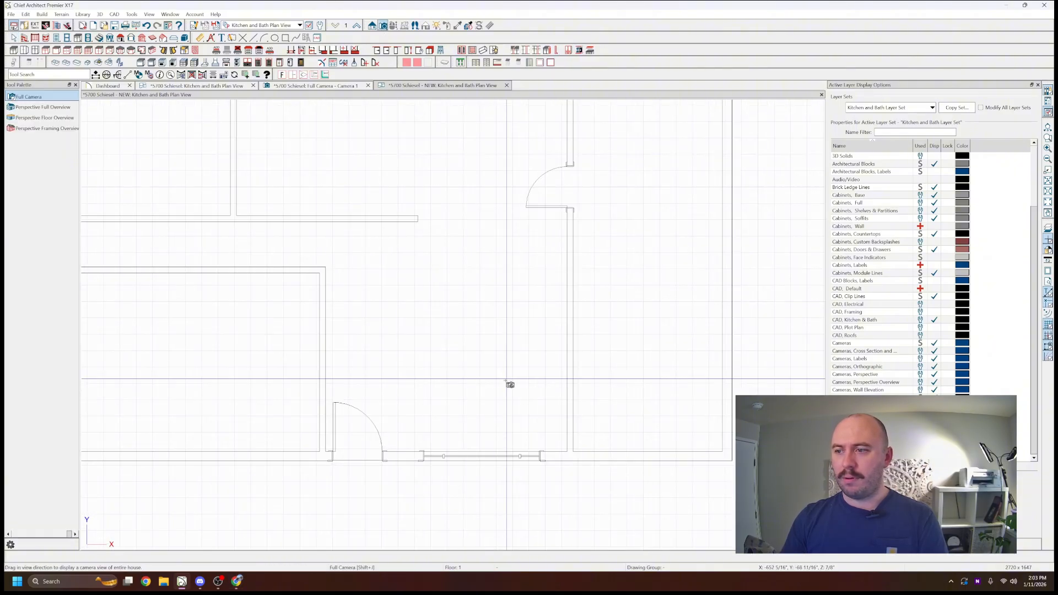
left_click_drag(508, 425, 497, 353)
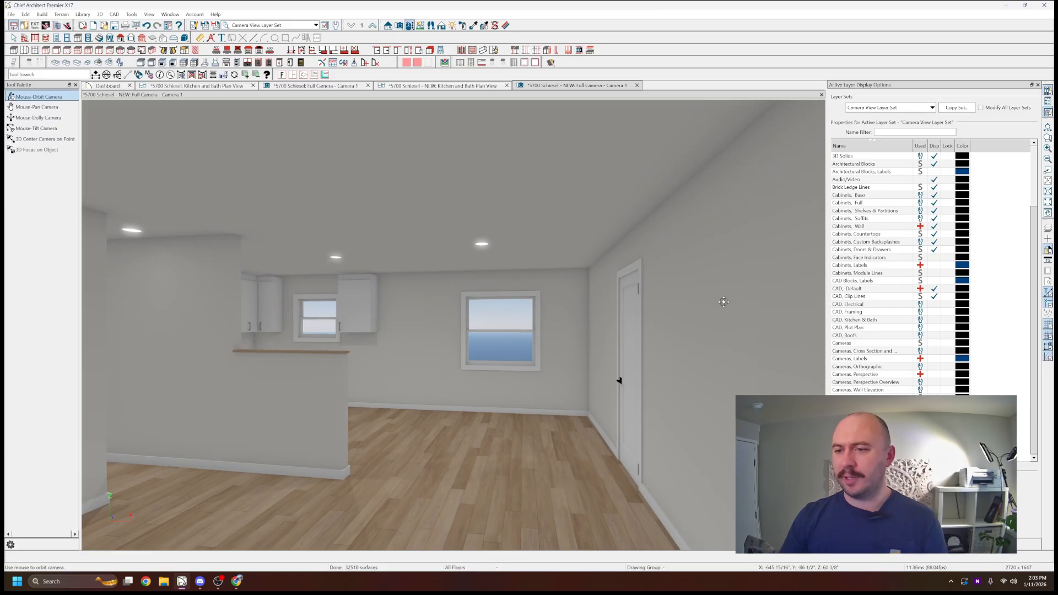
middle_click_drag(722, 299, 720, 305)
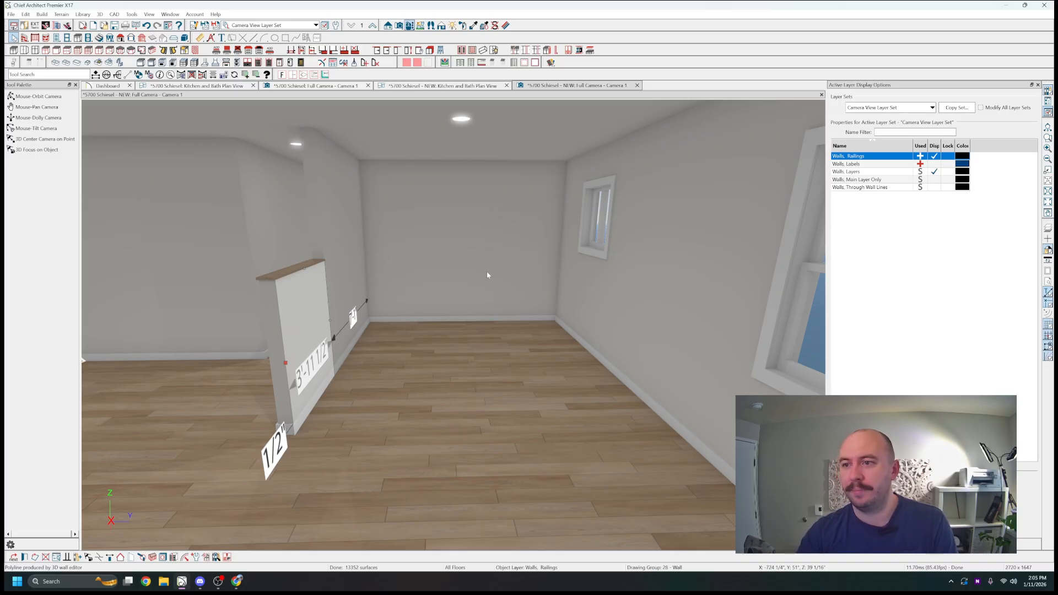
- Return to the new plan and check the dimensions of the kitchen partition and the walls bordering the hallway
left_click(442, 86)
scroll(332, 229, "up", 2)
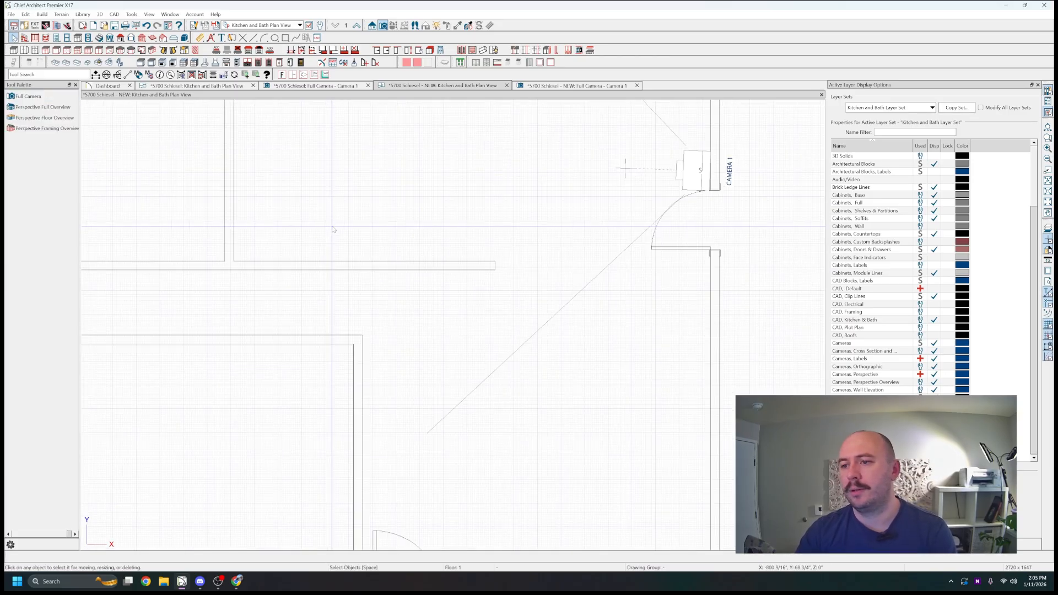
scroll(332, 227, "up", 1)
left_click(326, 268)
scroll(362, 301, "down", 3)
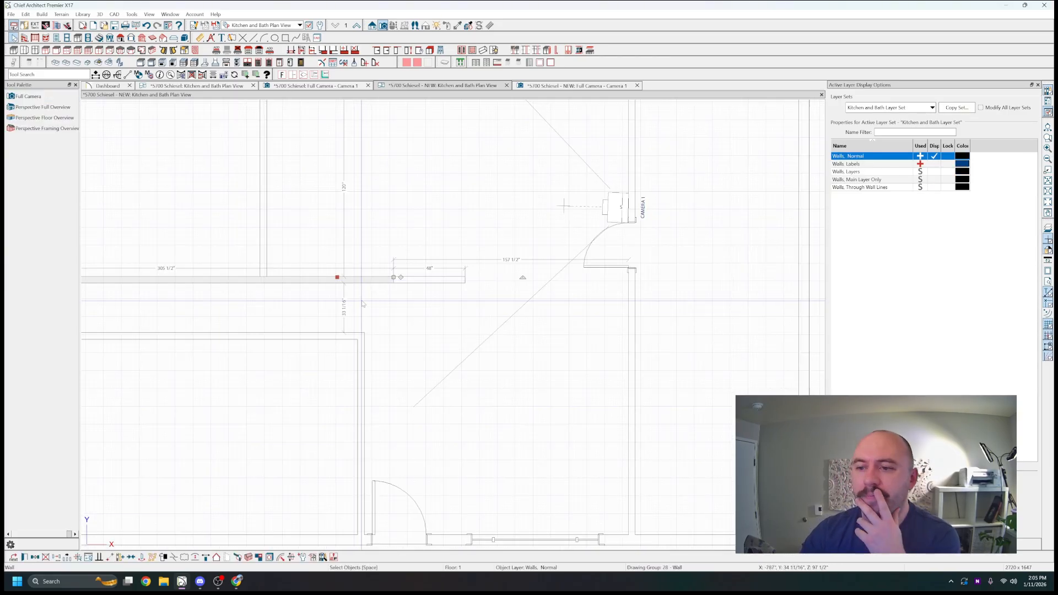
scroll(362, 301, "down", 1)
left_click(362, 376)
left_click(304, 334)
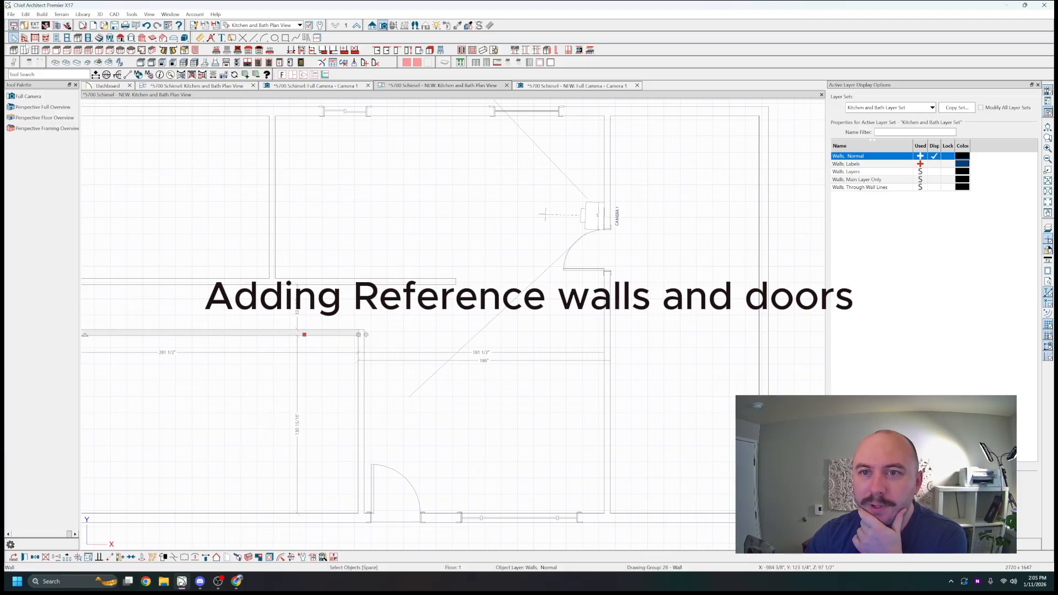
- Draw straight interior walls dividing the area beside the kitchen and living room into bedrooms, a bathroom-sized room and small closets
left_click(24, 38)
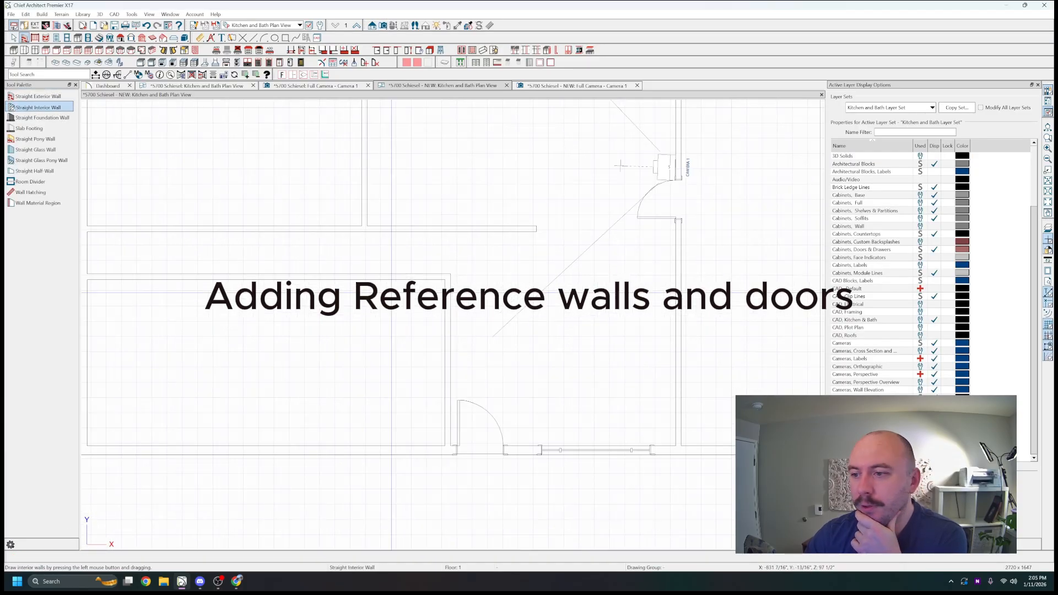
left_click_drag(405, 314, 406, 278)
left_click_drag(325, 315, 325, 277)
left_click_drag(267, 444, 267, 279)
middle_click_drag(274, 226, 329, 319)
scroll(330, 319, "down", 1)
left_click_drag(344, 325, 344, 183)
middle_click_drag(295, 322, 369, 286)
mouse_move(347, 331)
left_mouse_down()
mouse_move(347, 289)
mouse_move(298, 335)
left_mouse_up()
scroll(553, 347, "up", 1)
middle_click_drag(552, 347, 504, 346)
- Place four hinged doors along the hallway, two on each side, opening into the adjoining rooms
left_click(57, 38)
left_click(330, 269)
left_click(391, 269)
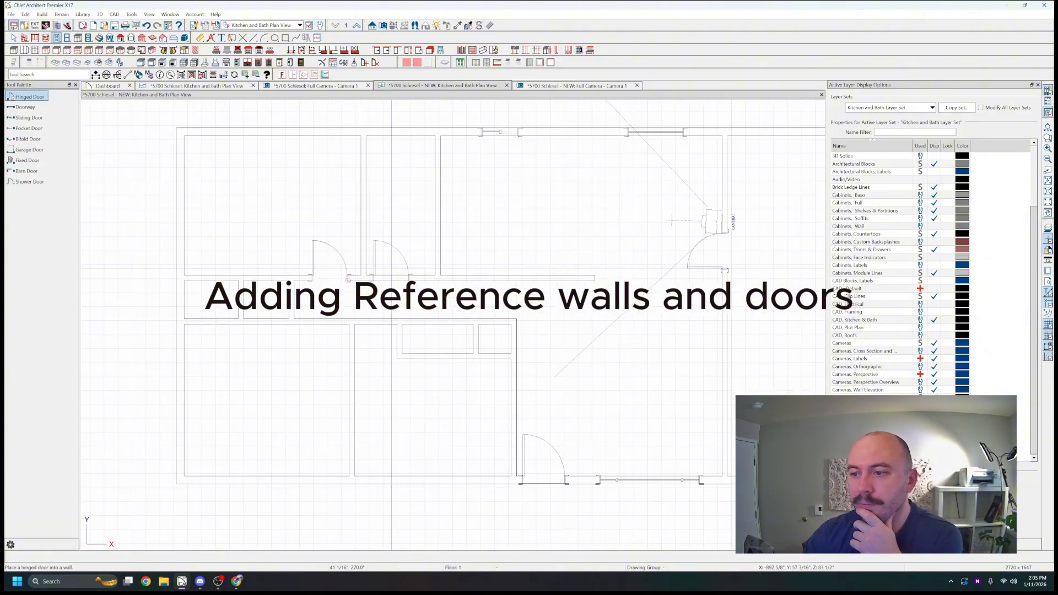
left_click(329, 323)
left_click(376, 322)
scroll(336, 202, "up", 2)
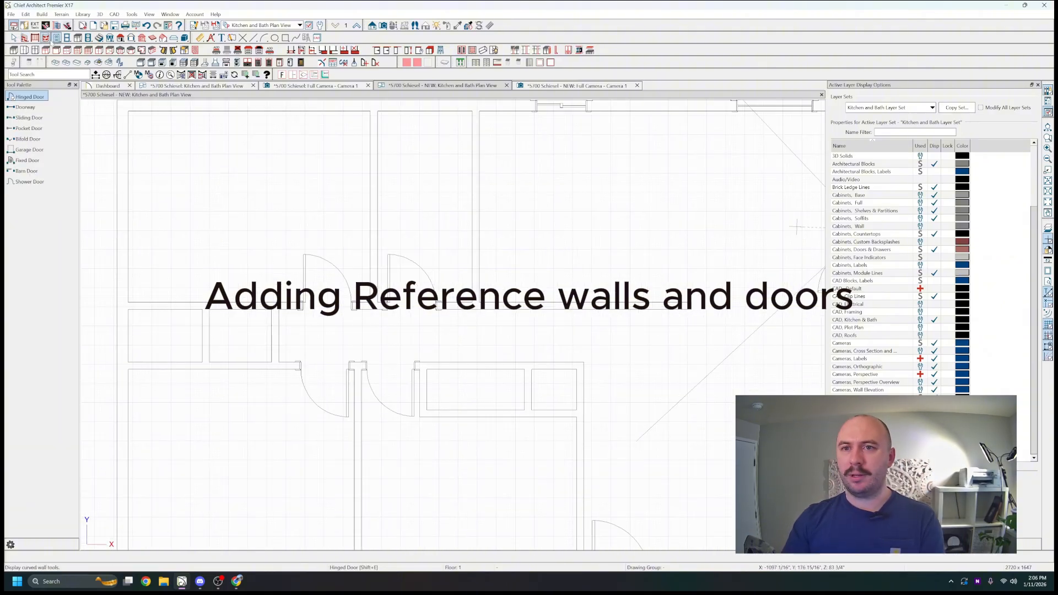
- Delete the 48" half wall at the end of the kitchen partition
left_click(24, 38)
left_click(13, 38)
scroll(562, 292, "down", 2)
middle_click_drag(562, 292, 336, 248)
scroll(341, 254, "up", 1)
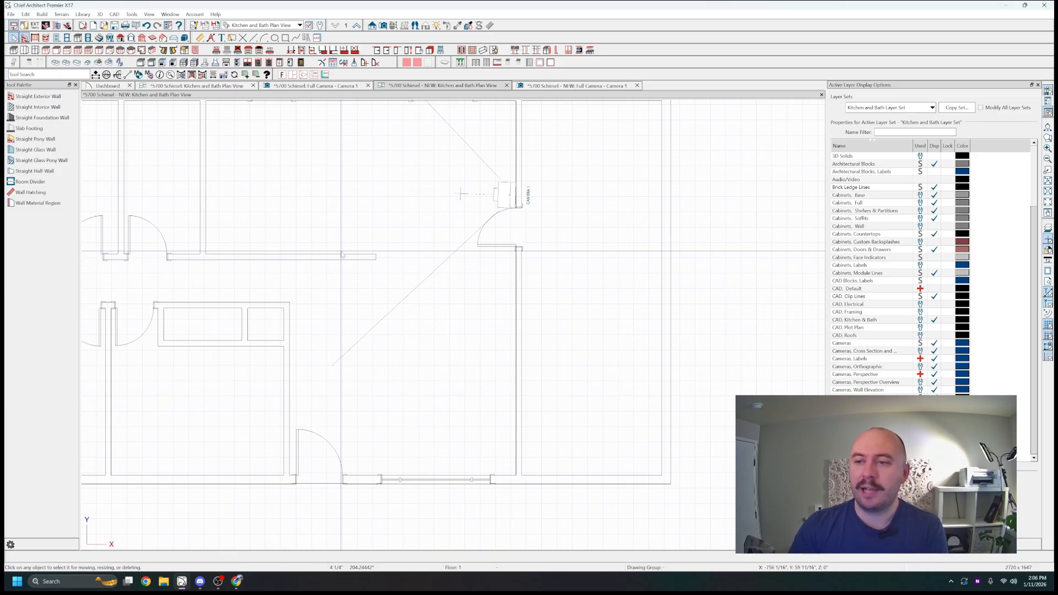
left_click(351, 259)
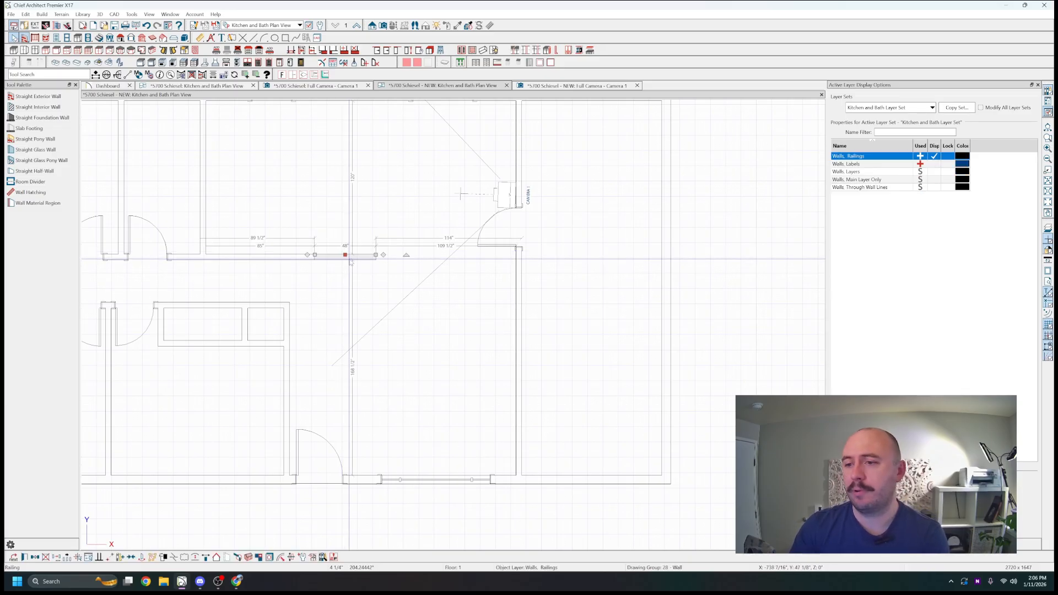
key("Delete")
- Shorten the kitchen partition wall to about 251", ending it slightly beyond the kitchen's side wall
left_click(308, 255)
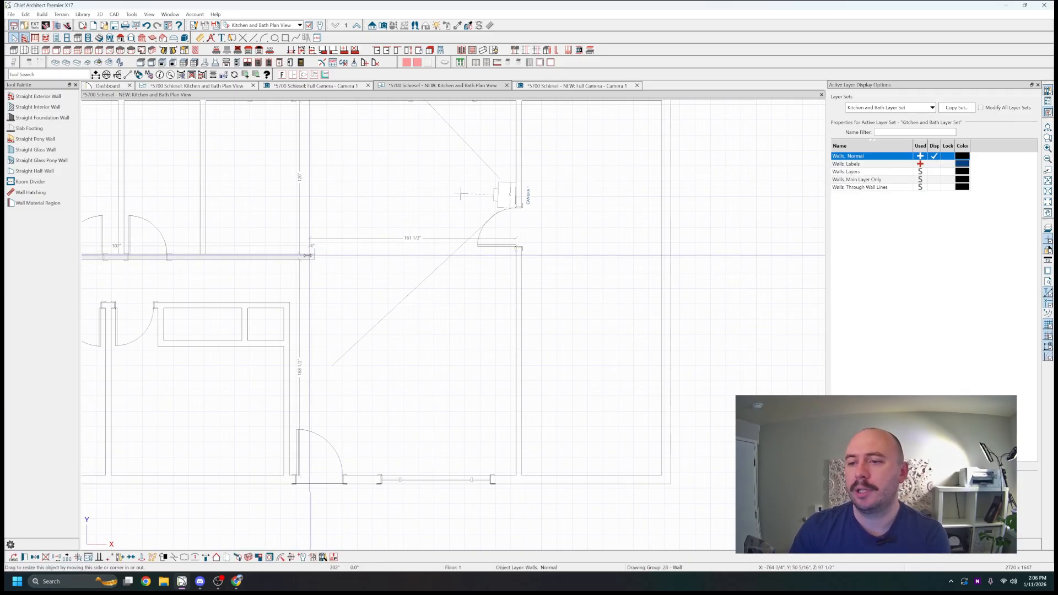
left_click_drag(308, 256, 240, 257)
key("Escape")
scroll(214, 251, "up", 4)
left_click(241, 260)
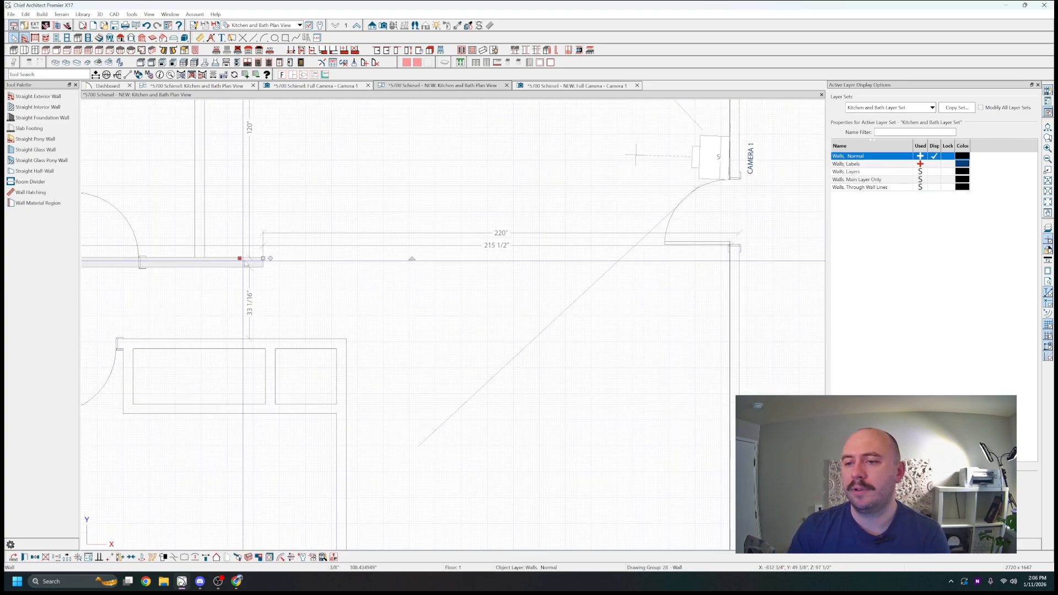
key("Escape")
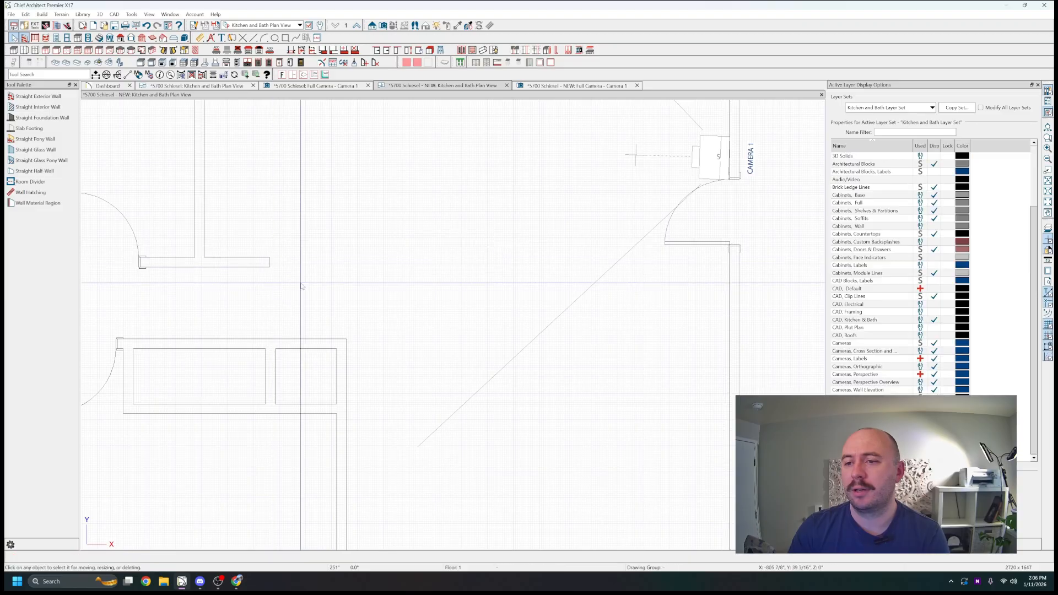
- Place a hinged door from the hallway into the small corner closet and flip its hinge side
scroll(255, 259, "down", 3)
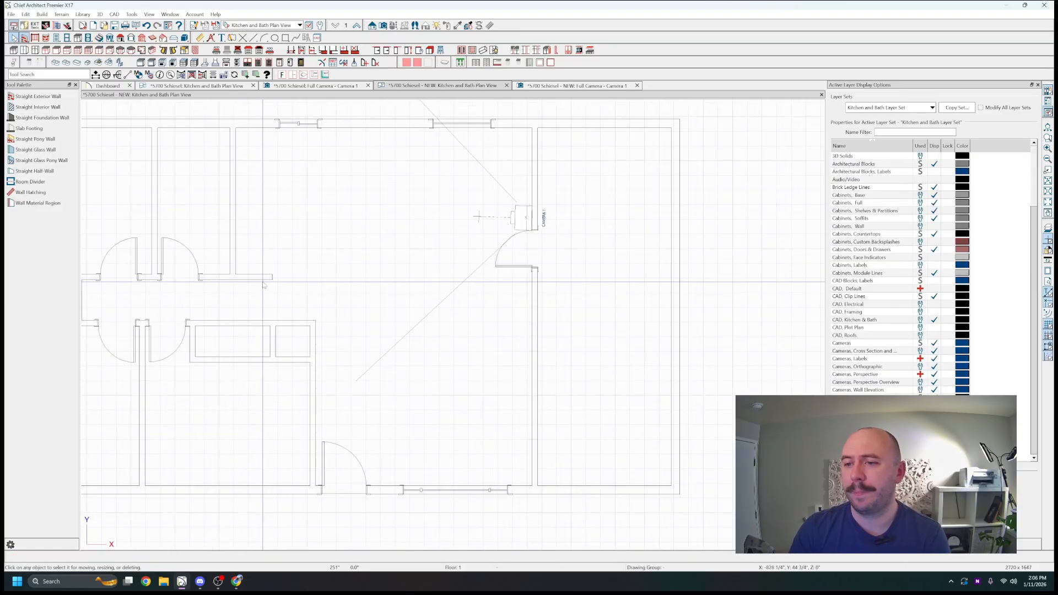
scroll(287, 286, "up", 2)
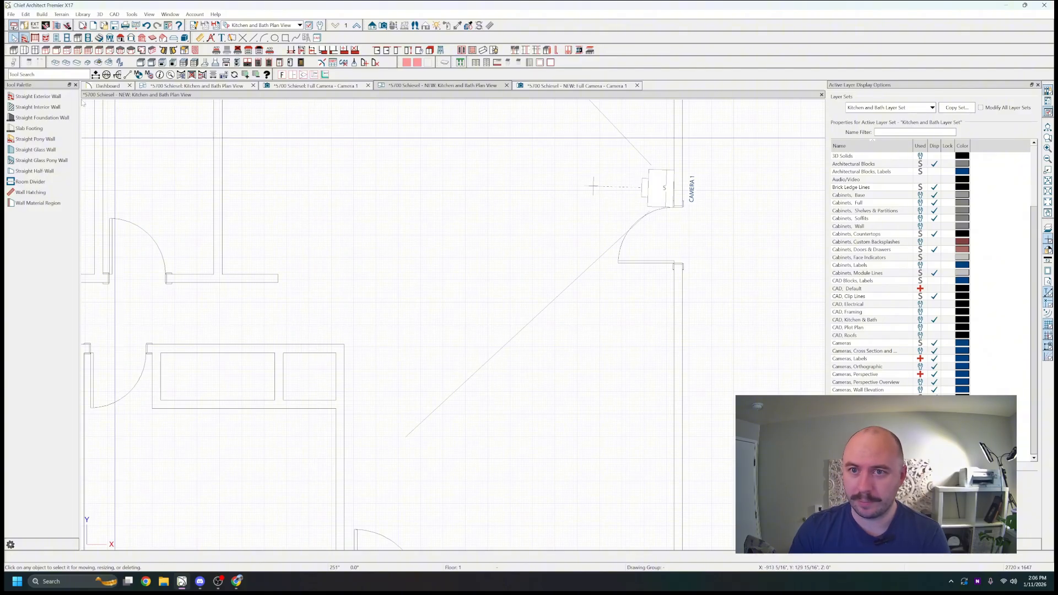
left_click(56, 38)
left_click(26, 98)
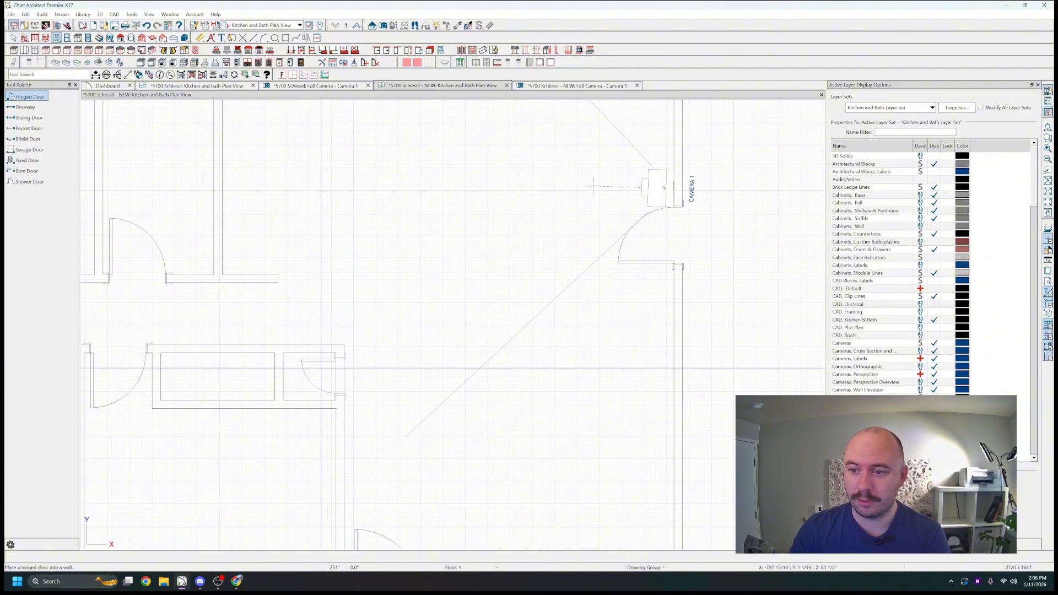
left_click(308, 343)
key("space")
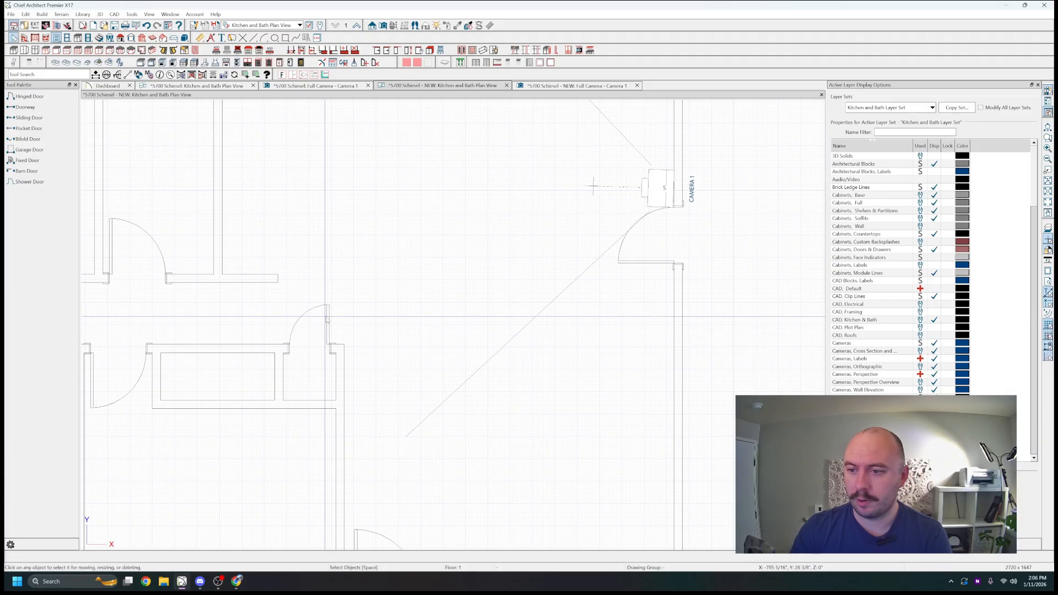
left_click(330, 312)
left_click_drag(330, 312, 292, 292)
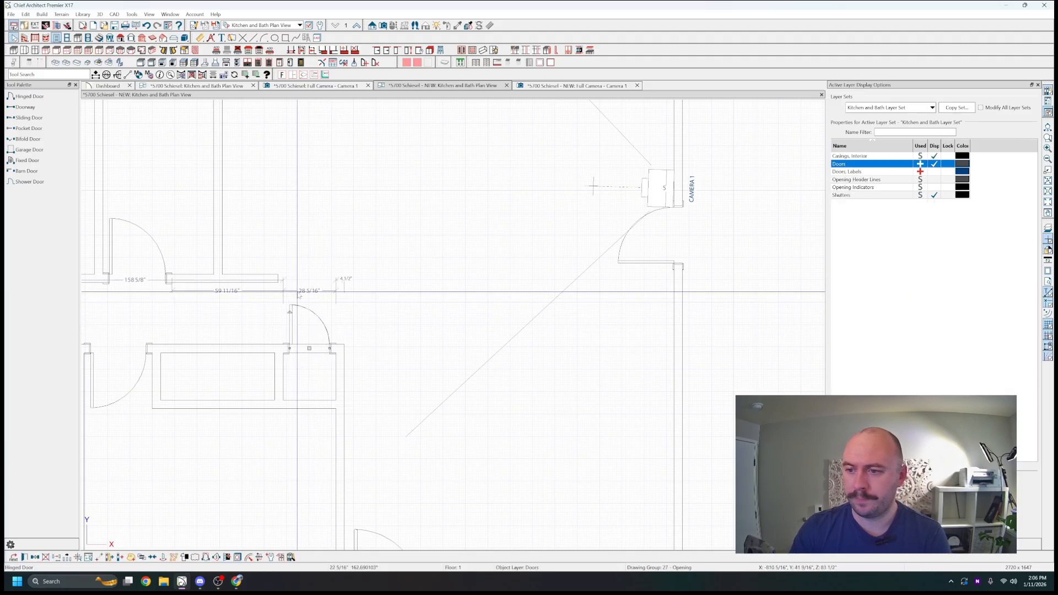
key("space")
- Place a sliding door in the wide closet's wall facing the bedroom
scroll(248, 321, "up", 2)
scroll(294, 332, "down", 2)
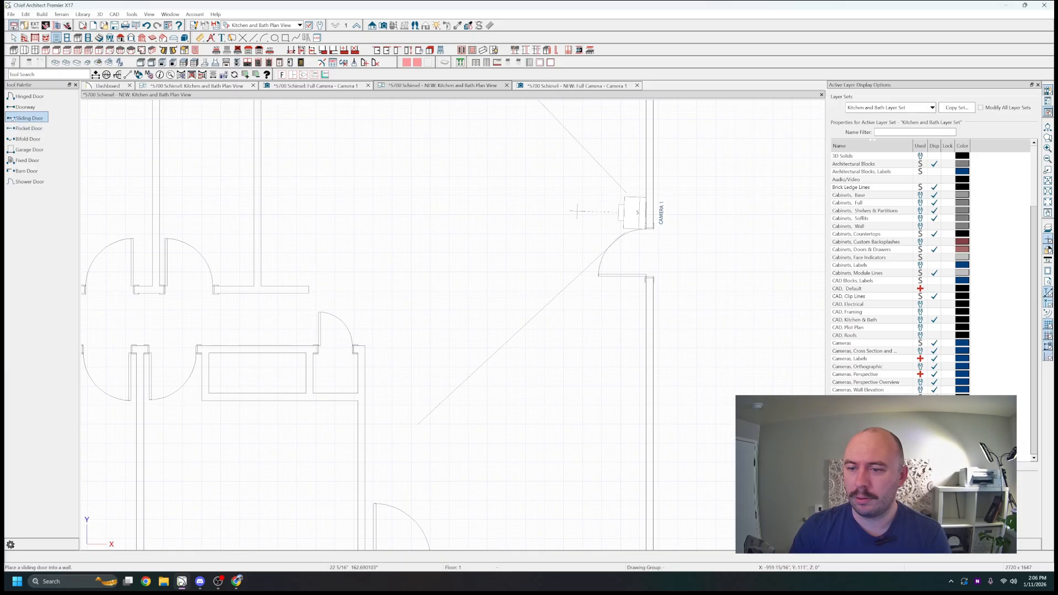
left_click(256, 397)
scroll(256, 396, "down", 3)
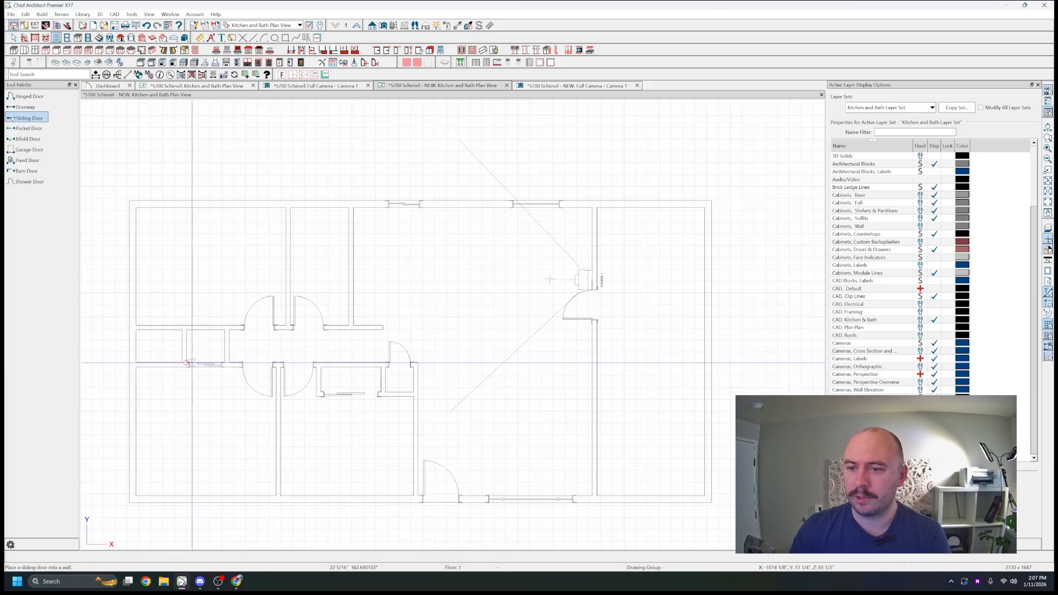
- Place a hinged door from the upper bedroom into the end closet and another from the lower bedroom into the neighbouring closet
scroll(187, 363, "up", 2)
left_click(18, 128)
left_click(150, 318)
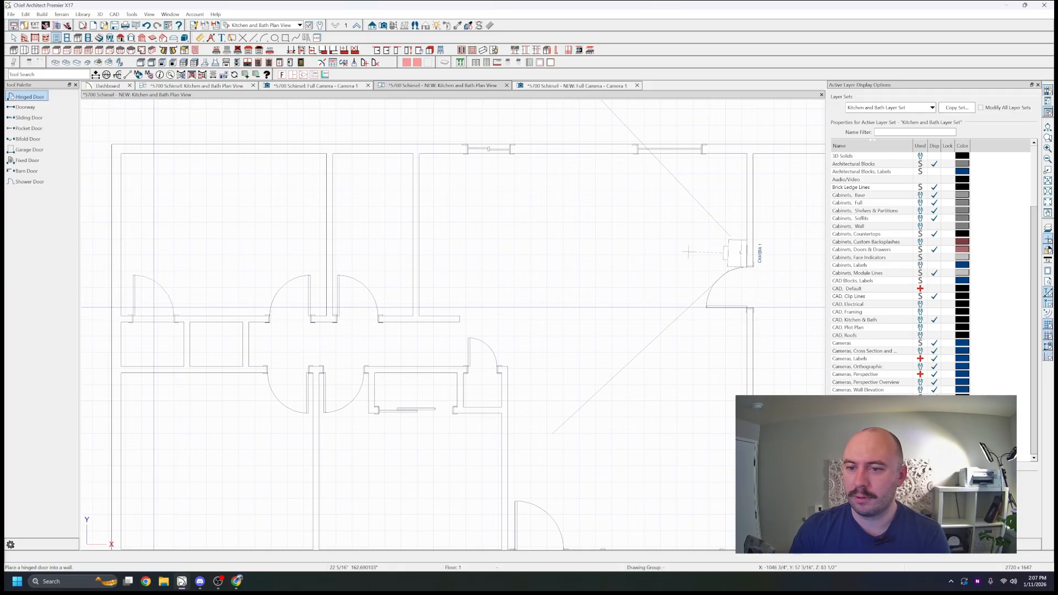
left_click(214, 372)
key("space")
scroll(133, 209, "down", 4)
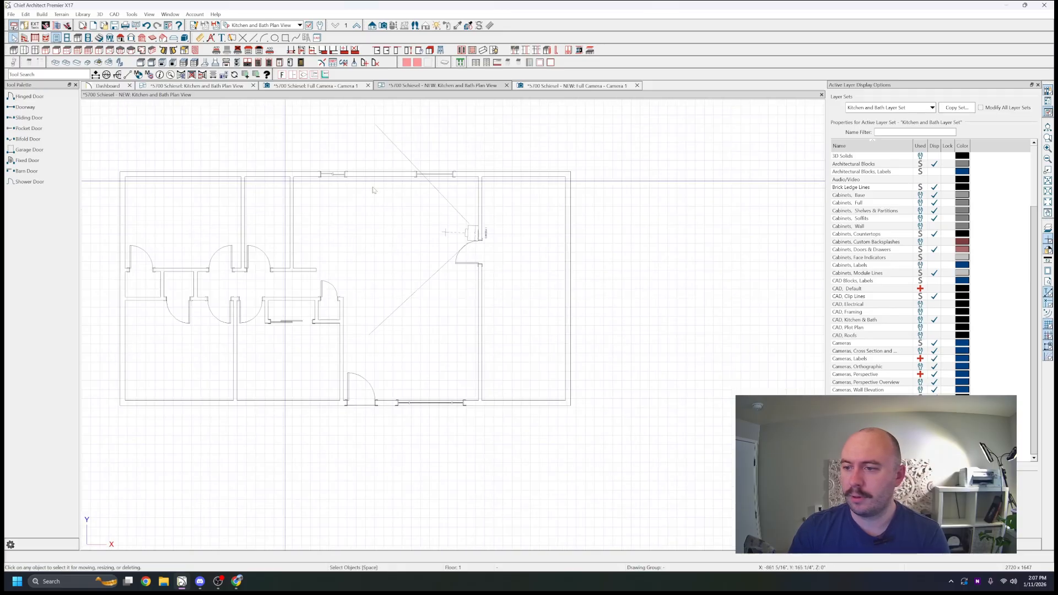
- Place a base cabinet in the kitchen corner where the side wall meets the shortened partition wall
scroll(383, 188, "up", 2)
scroll(468, 231, "down", 2)
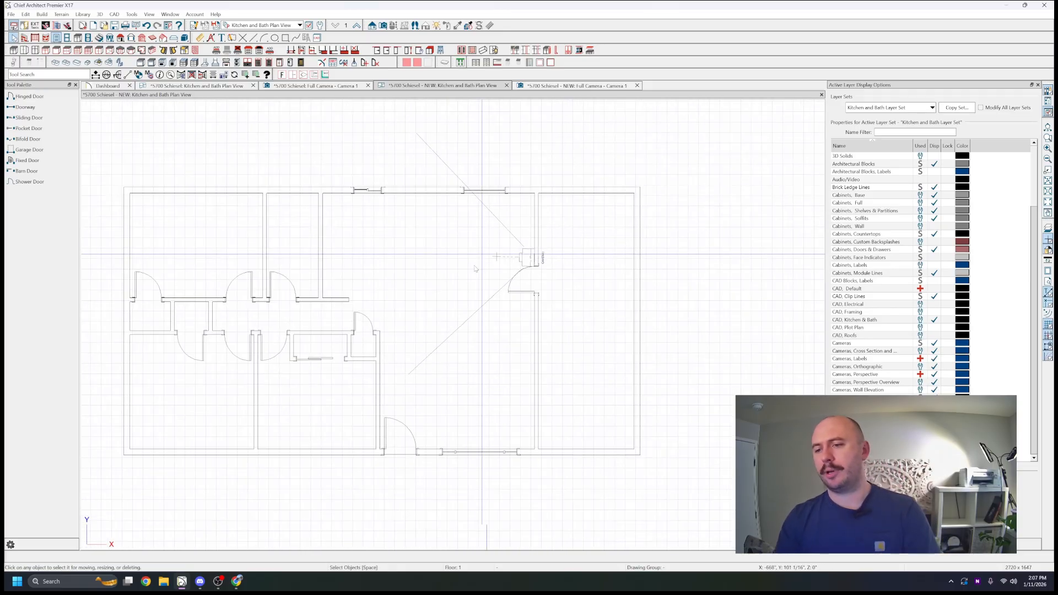
scroll(340, 326, "up", 3)
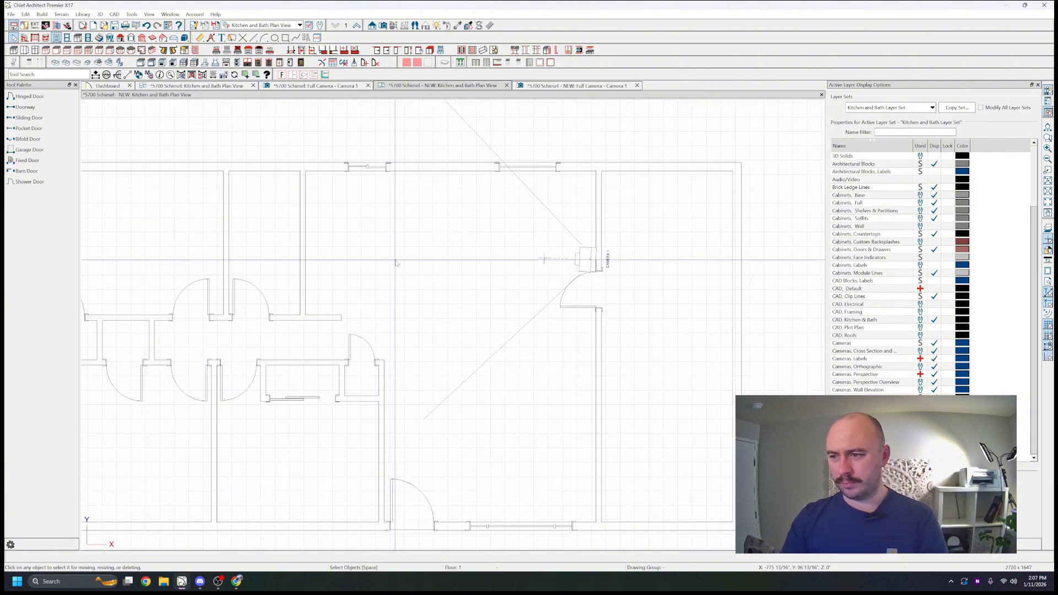
left_click(340, 326)
scroll(337, 328, "up", 2)
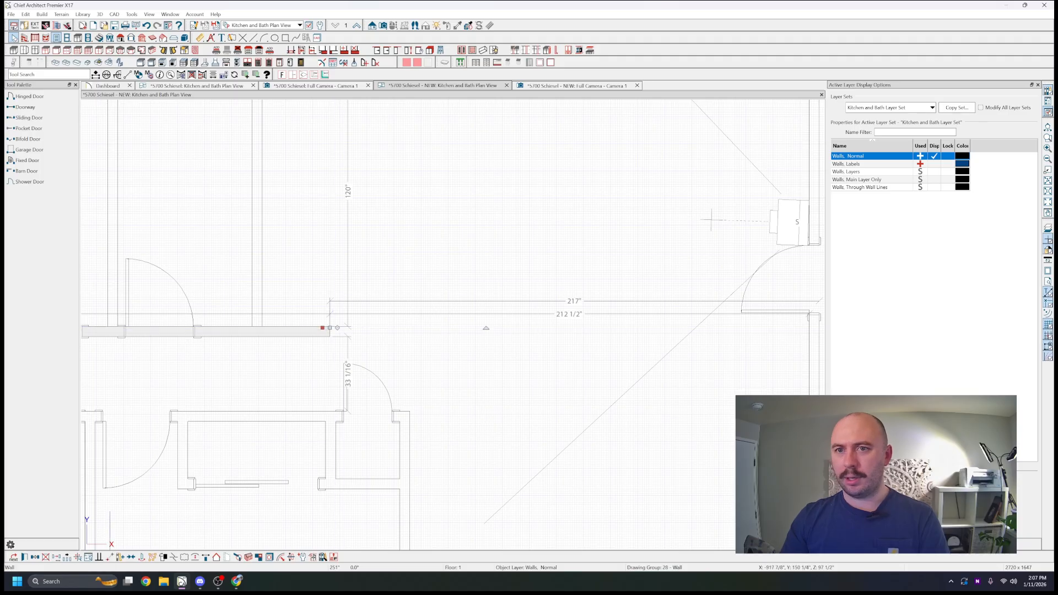
left_click(14, 50)
left_click(278, 297)
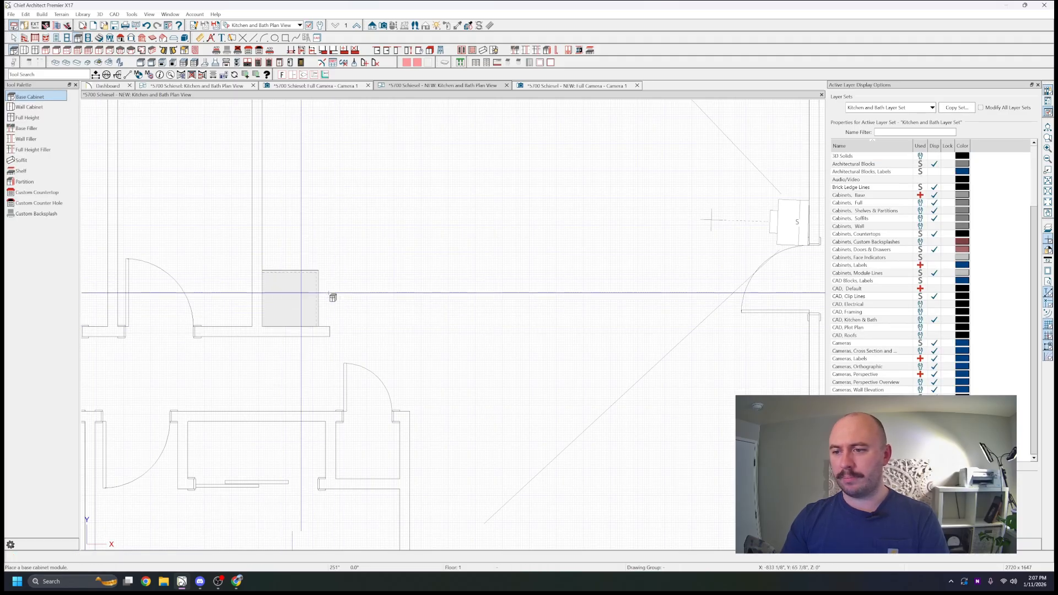
- Shorten the kitchen partition wall to 248" so it ends just past the base cabinet
scroll(334, 294, "up", 2)
key("space")
left_click(319, 347)
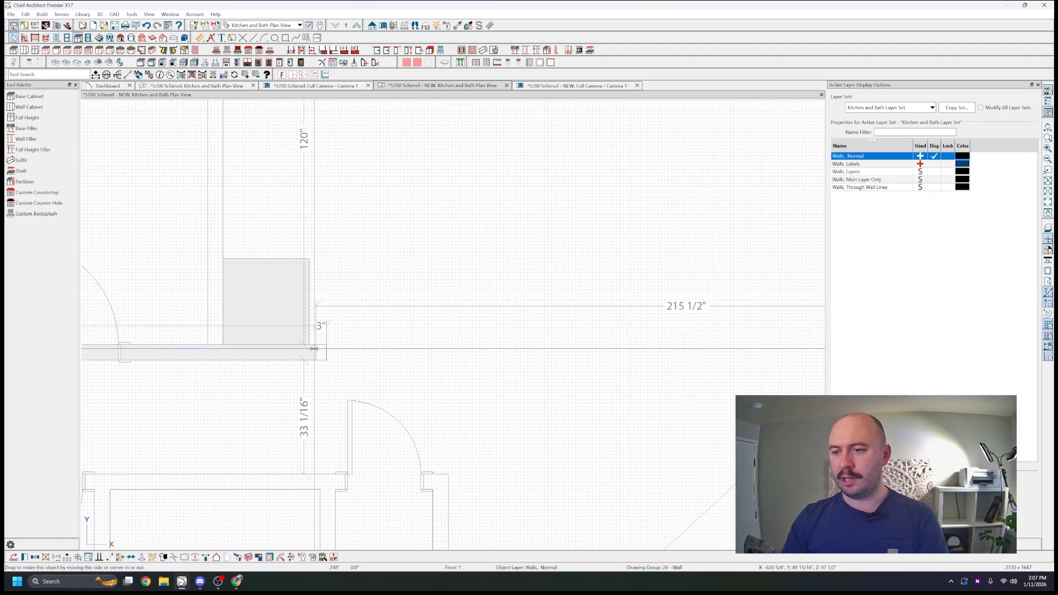
left_click_drag(314, 350, 316, 350)
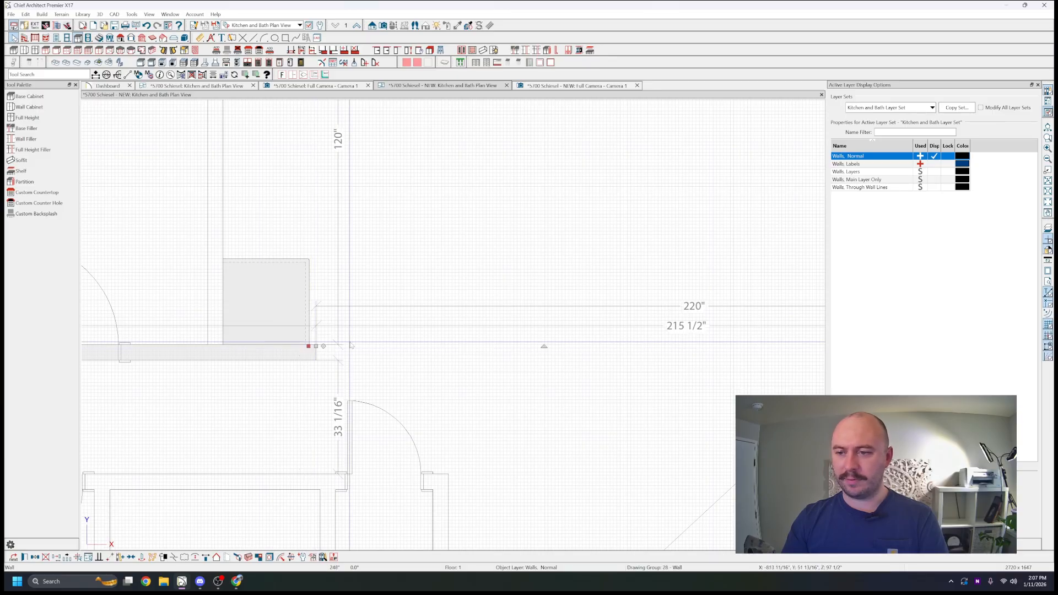
key("Escape")
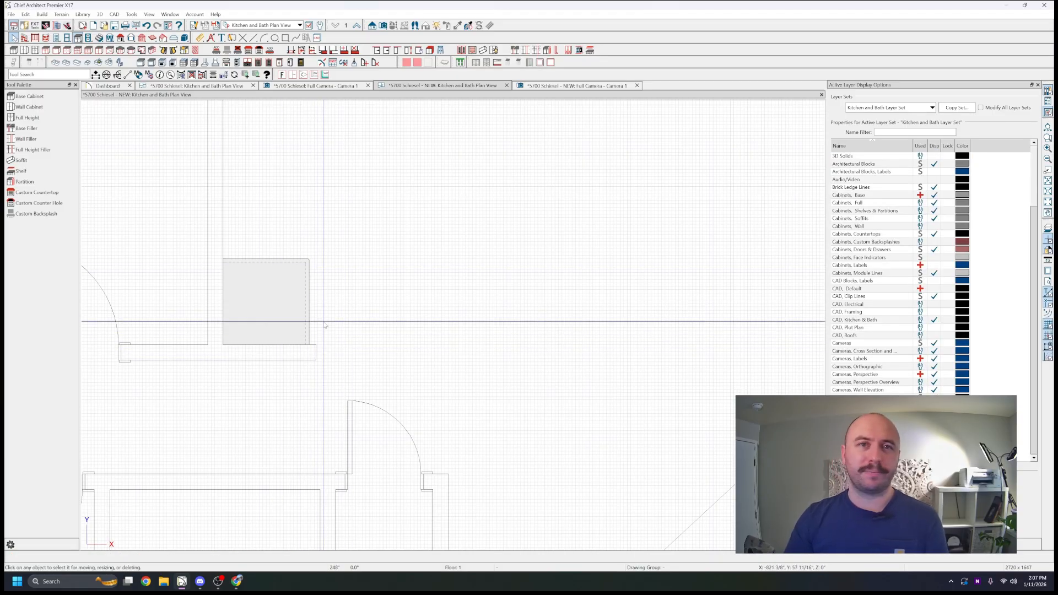
- Check the new cabinet in the camera view and place a mantle fireplace against the living room's side wall
left_click(597, 86)
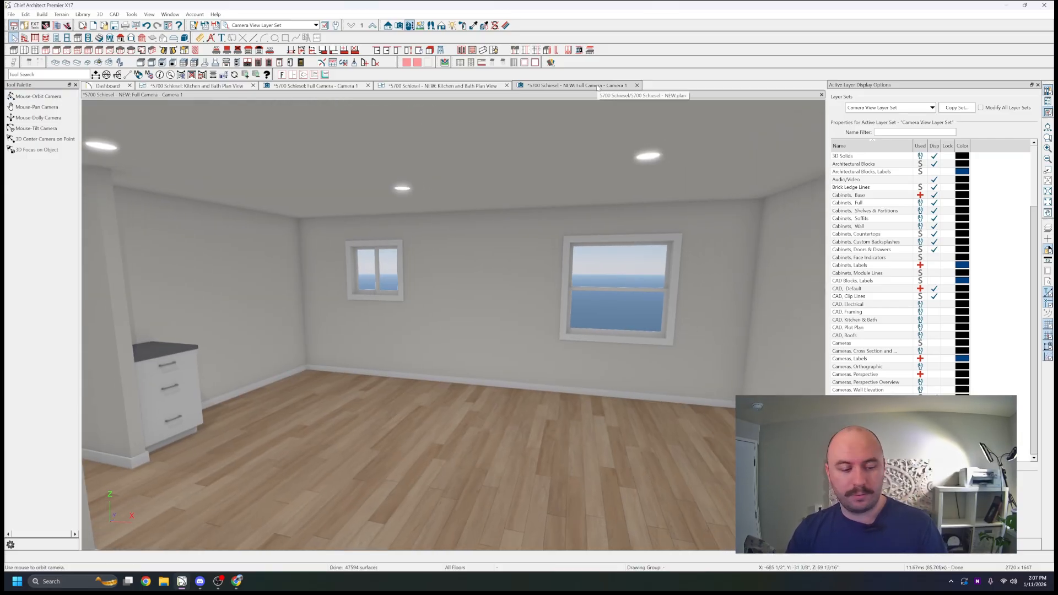
middle_click_drag(586, 126, 703, 148)
middle_click_drag(702, 148, 719, 163)
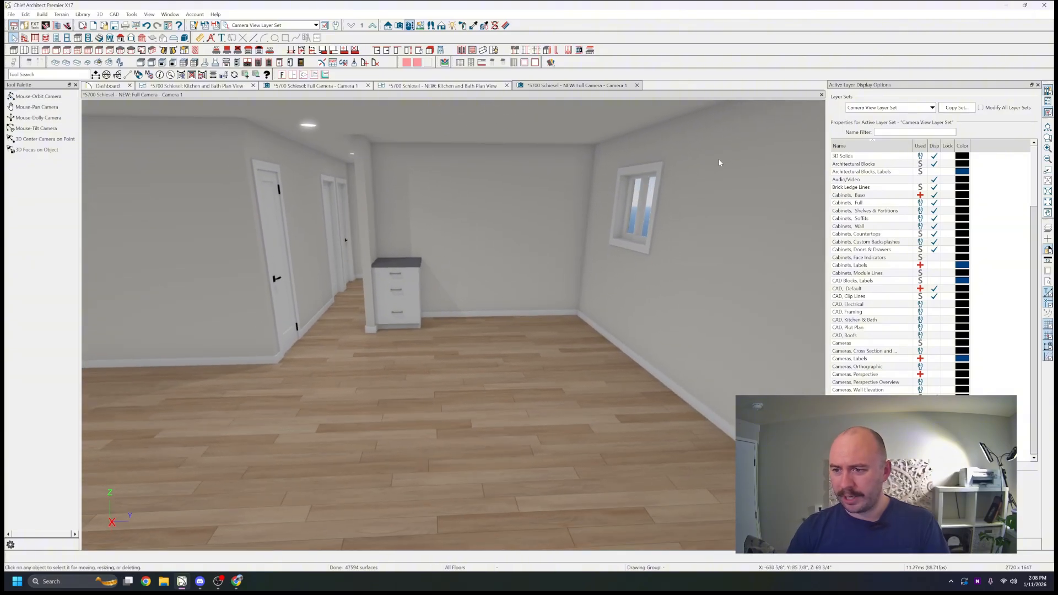
left_click(442, 85)
scroll(390, 345, "down", 4)
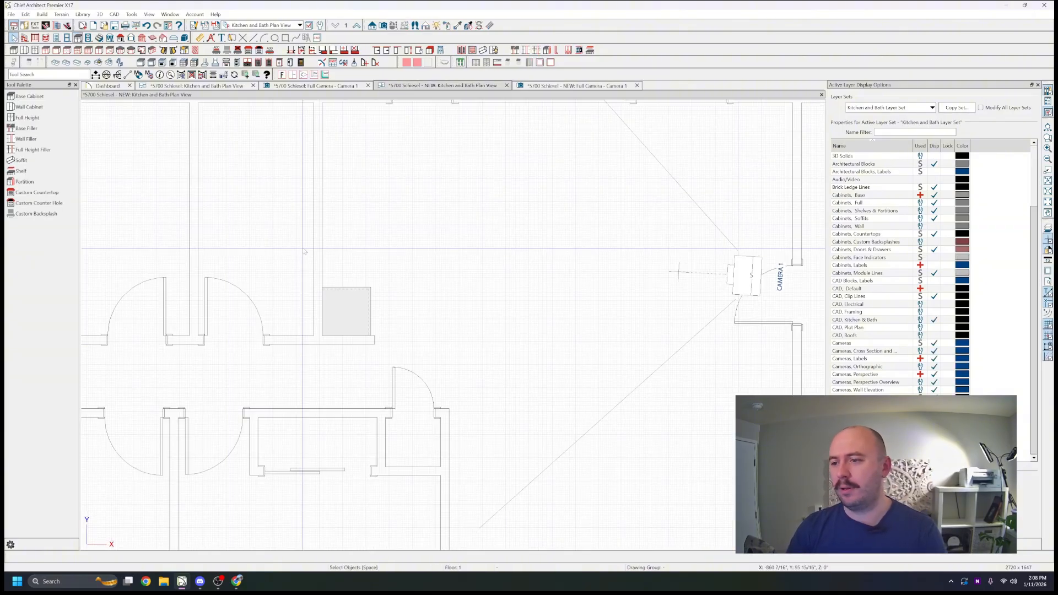
scroll(483, 276, "up", 2)
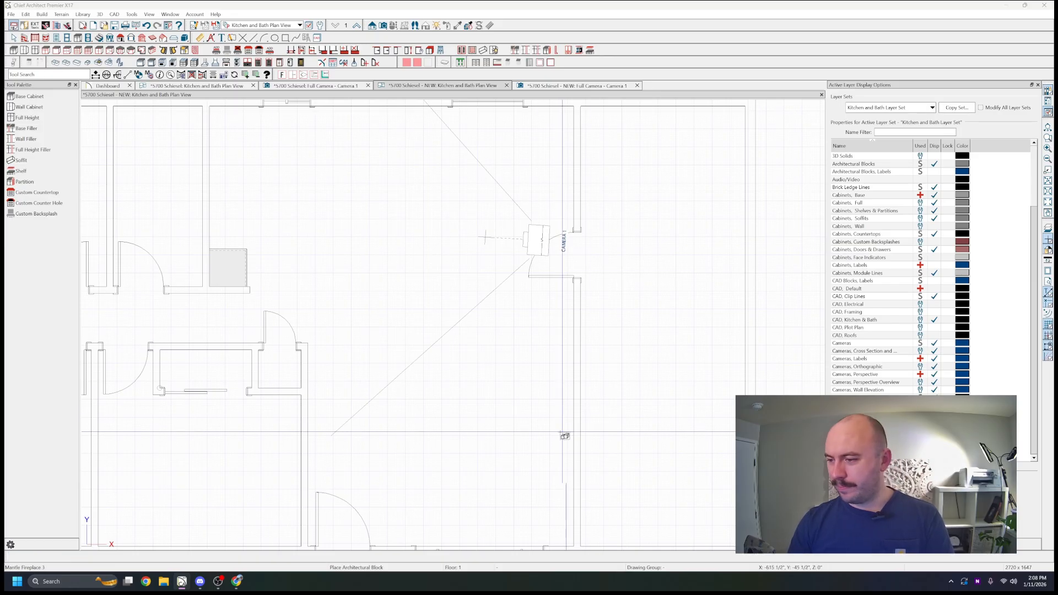
left_click(568, 432)
scroll(517, 359, "up", 2)
scroll(485, 285, "down", 3)
key("Escape")
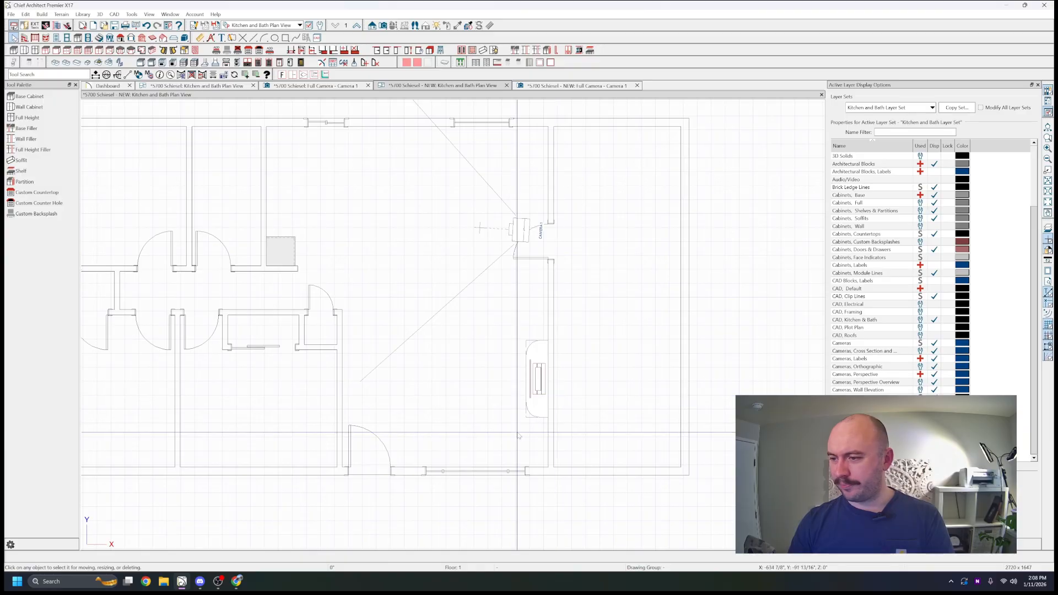
- Delete the larger rear window in the camera view and place a sliding glass door in its spot
left_click(549, 86)
left_click_drag(582, 122, 569, 156)
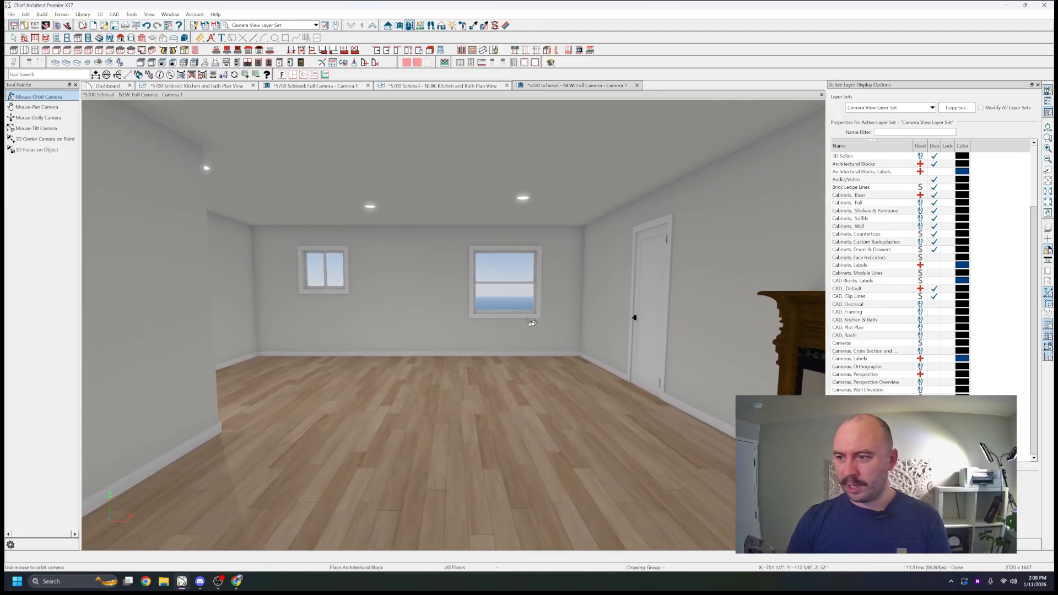
left_click(505, 286)
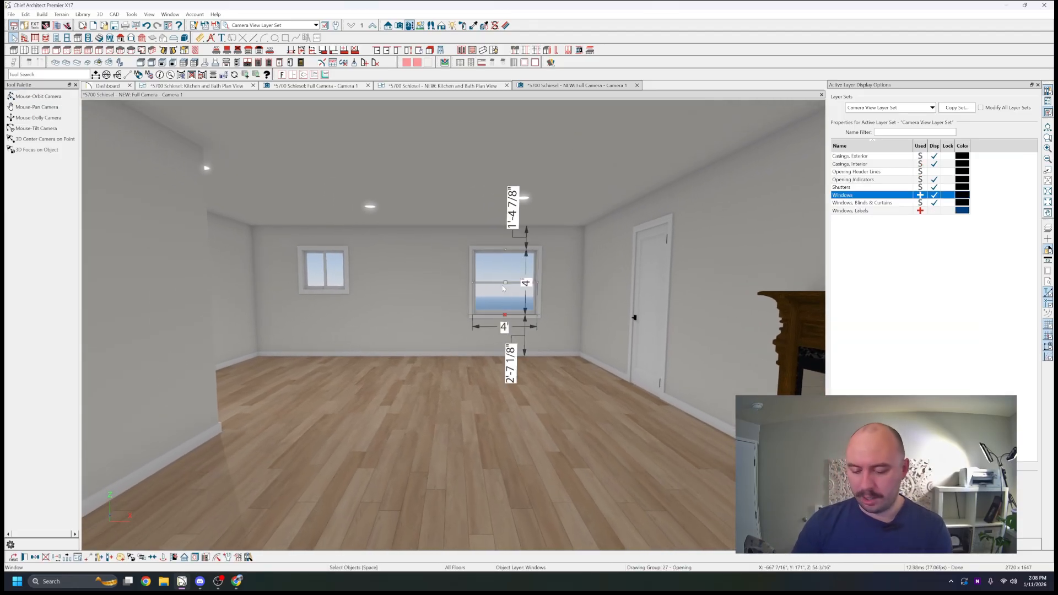
key("Delete")
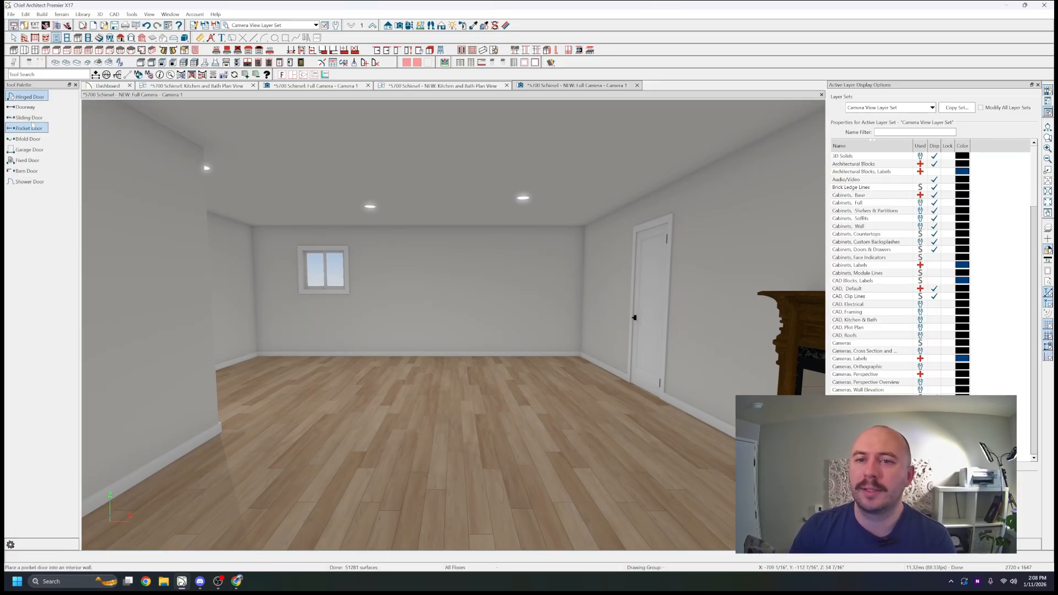
left_click(498, 323)
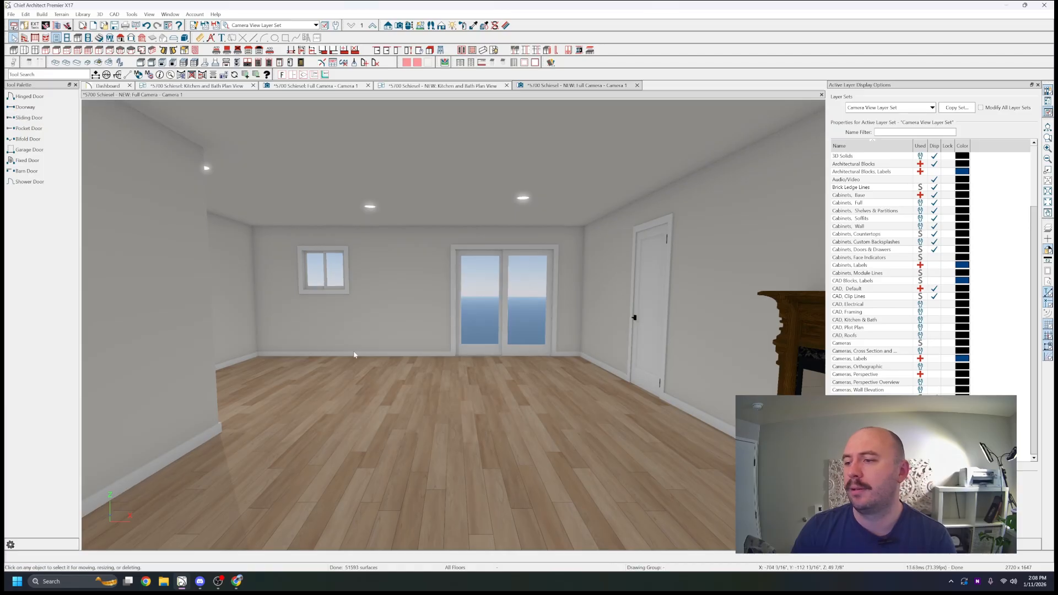
middle_click_drag(478, 370, 571, 482)
scroll(571, 479, "up", 3)
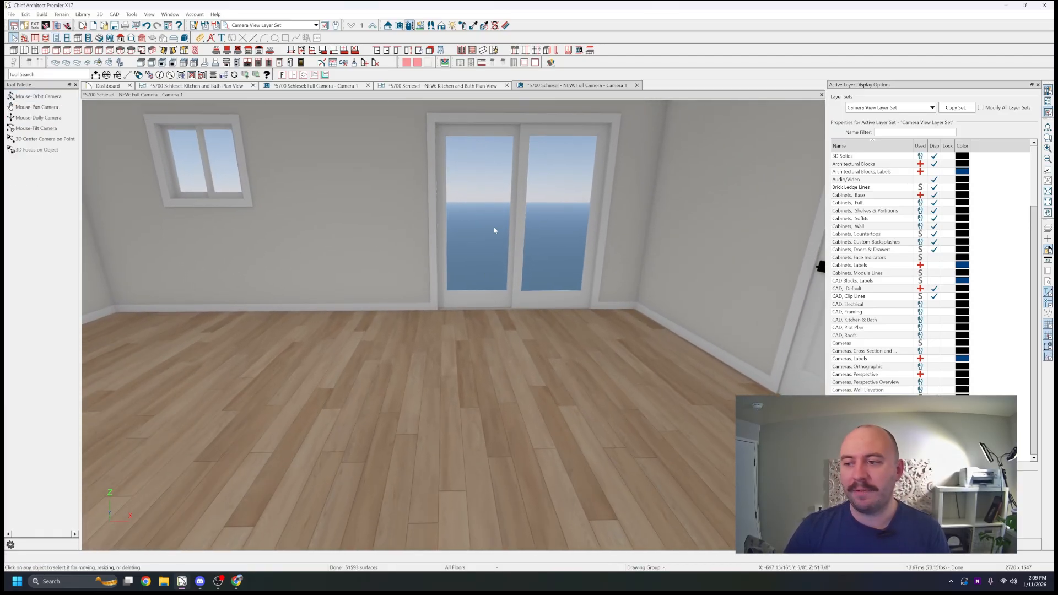
middle_click_drag(511, 338, 520, 234)
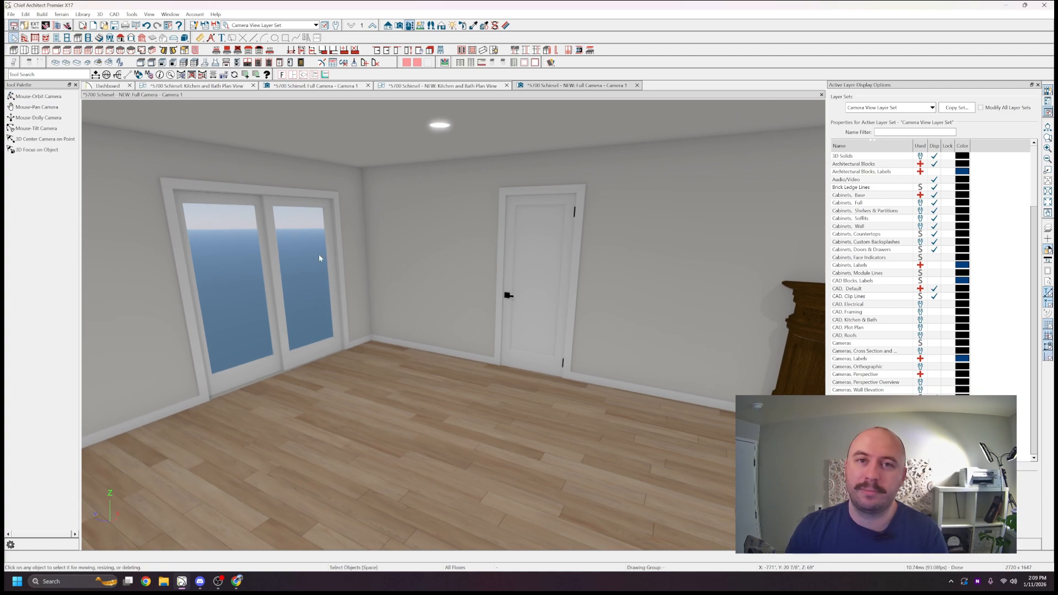
middle_click_drag(413, 255, 359, 232)
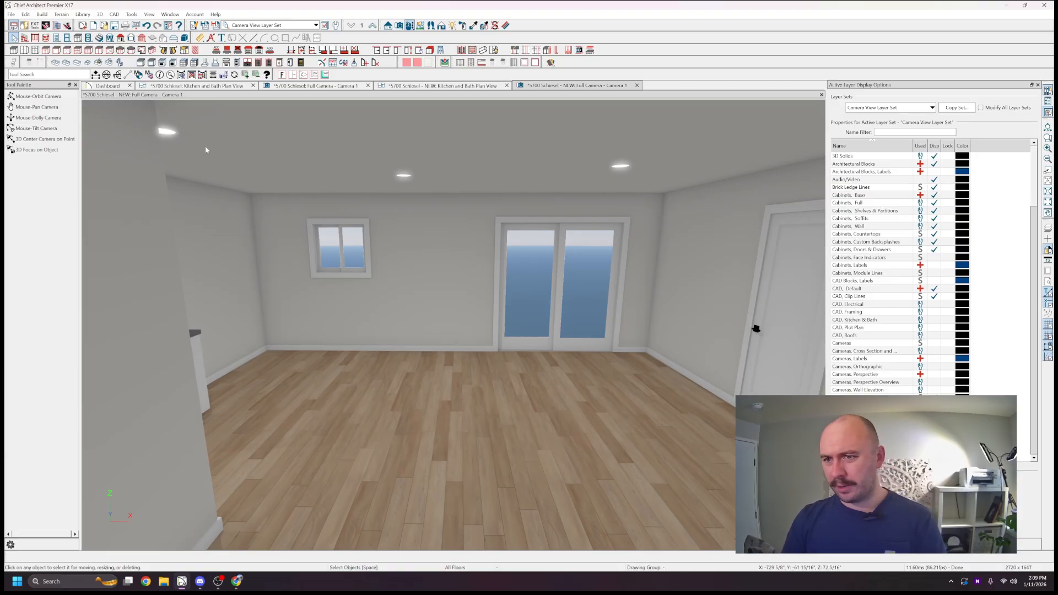
- Place a base cabinet centred below the small kitchen window in plan view and set the window's width to 48"
left_click(472, 87)
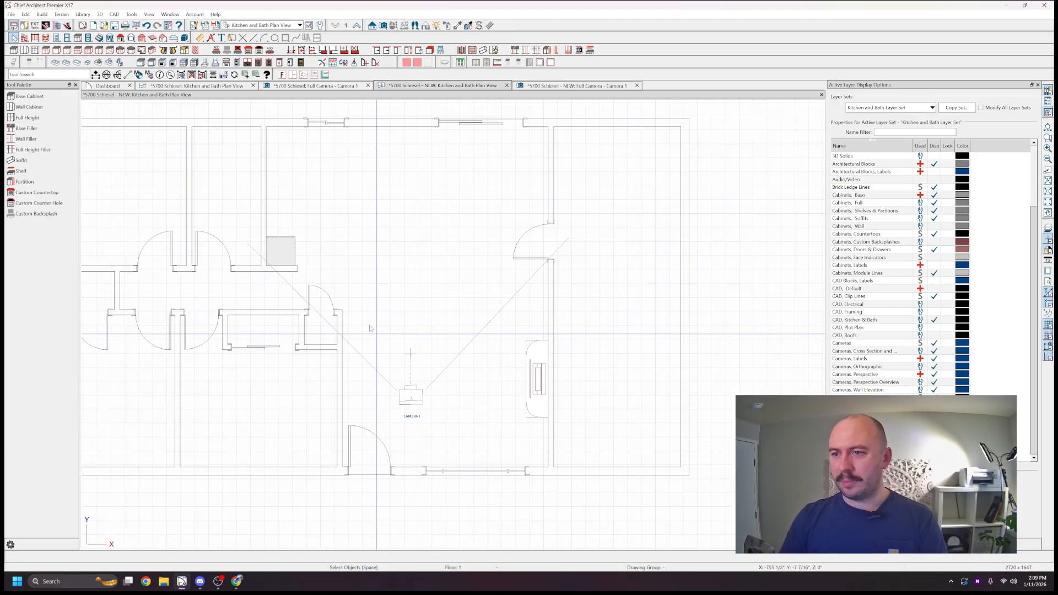
scroll(319, 187, "up", 5)
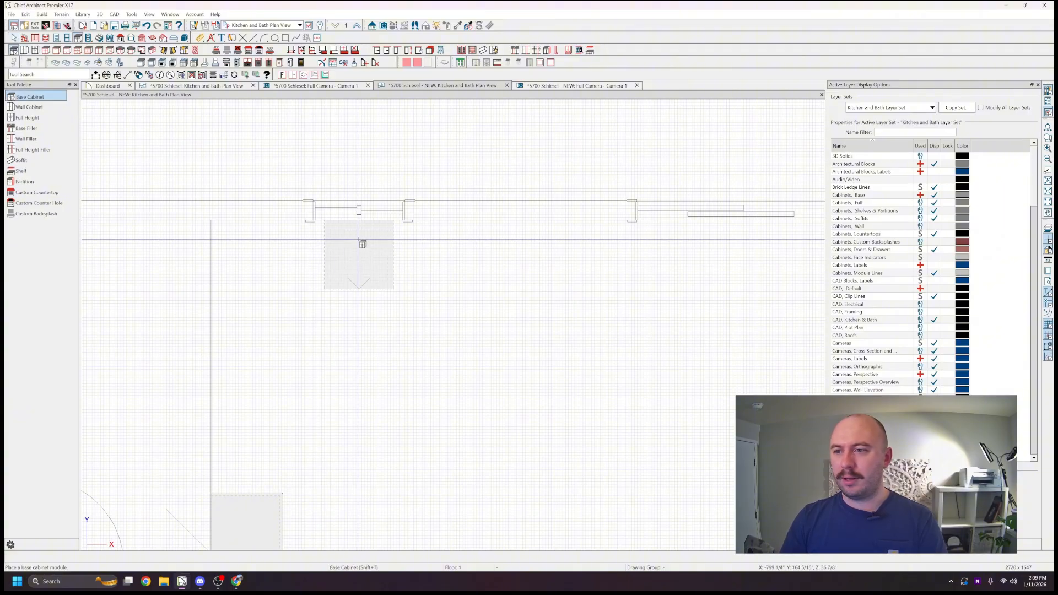
key("space")
left_click(366, 214)
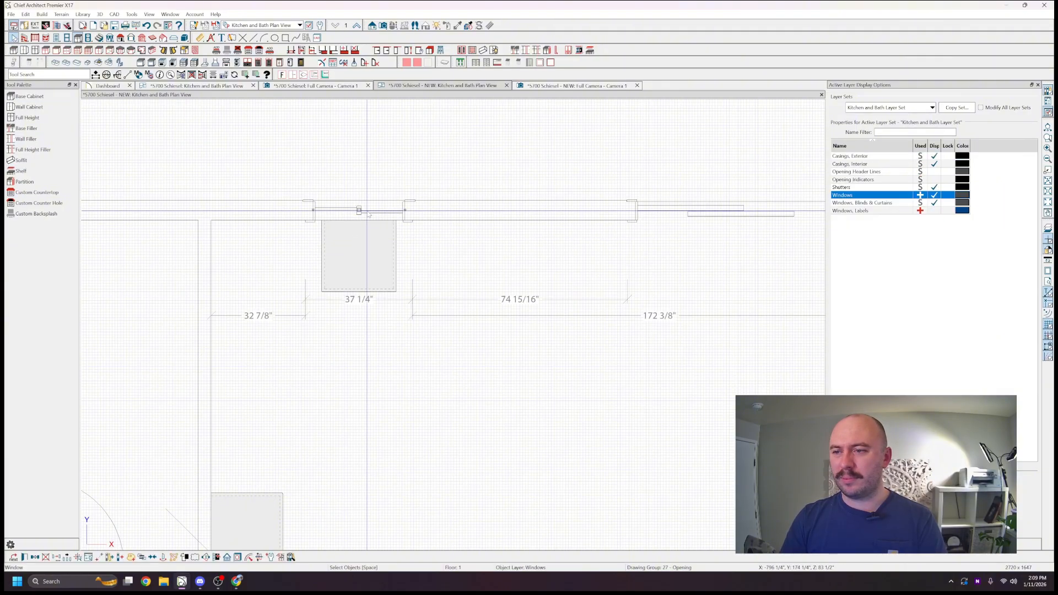
double_click(385, 209)
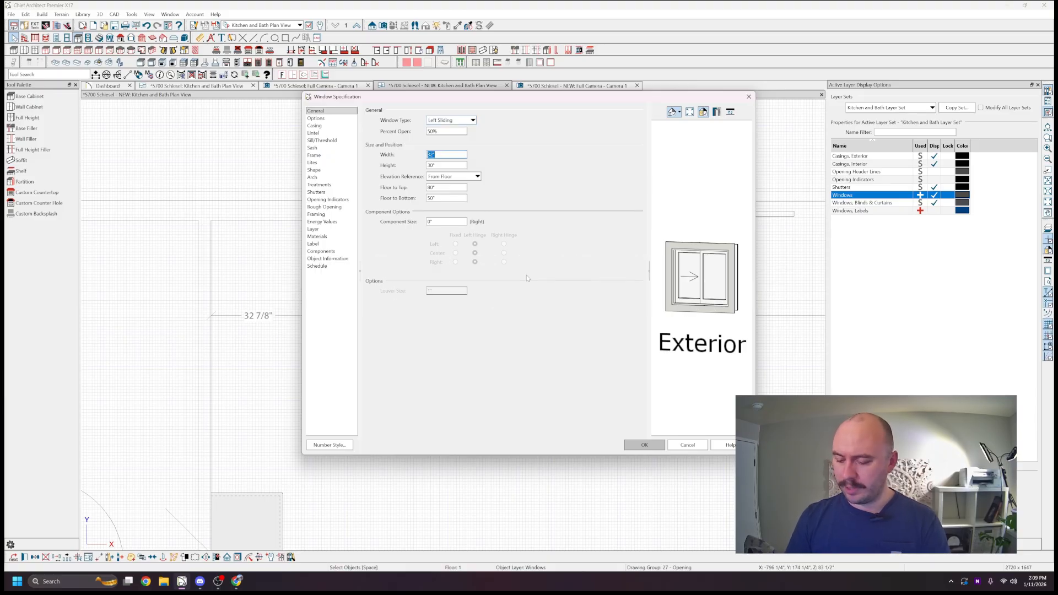
type("48")
key("Tab")
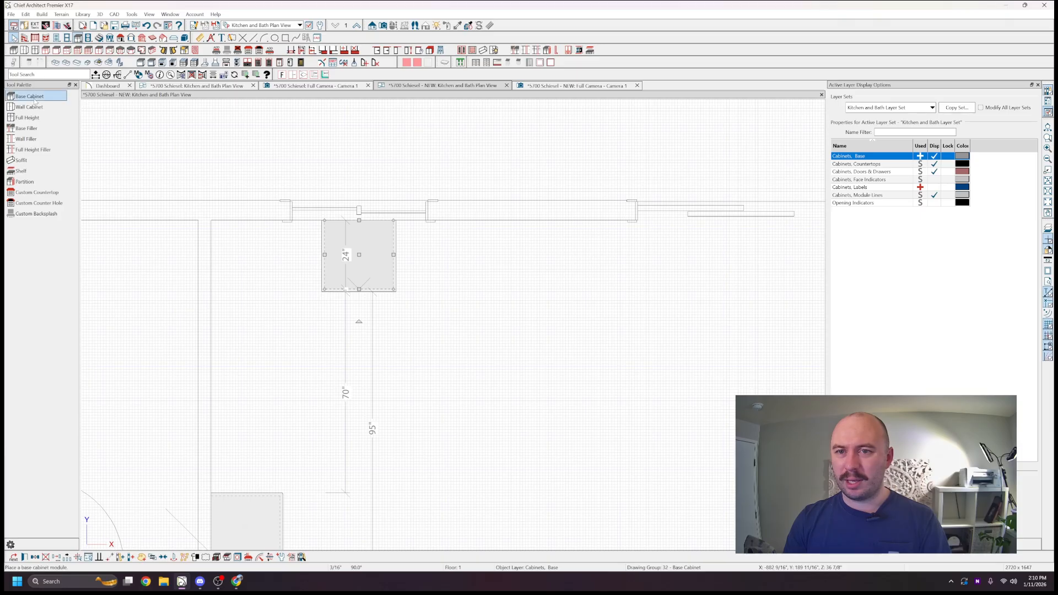
- Place a corner base cabinet where the kitchen's rear wall meets its side wall
left_click(31, 97)
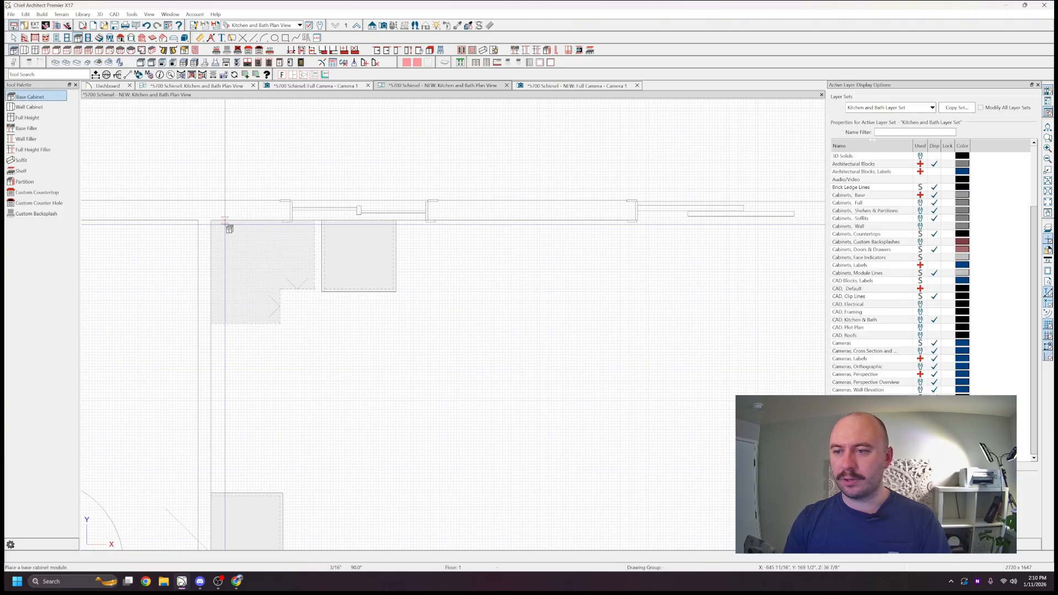
key("space")
scroll(338, 232, "down", 5)
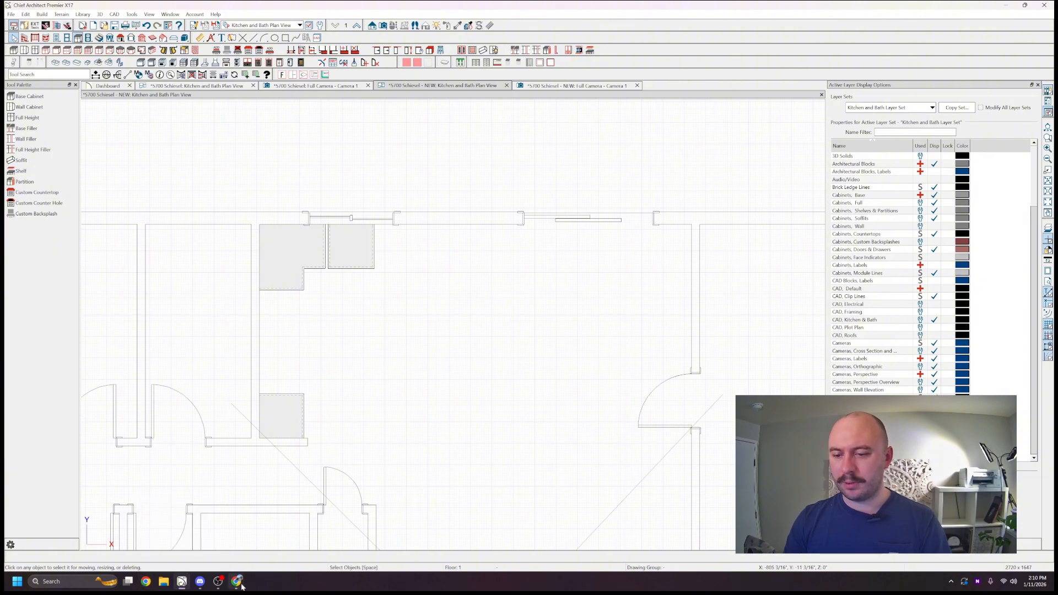
- Consult the kitchen photo in the Zillow listing and slide the kitchen window about 10 11/16" along the rear wall, away from the corner
mouse_move(239, 585)
left_click(281, 524)
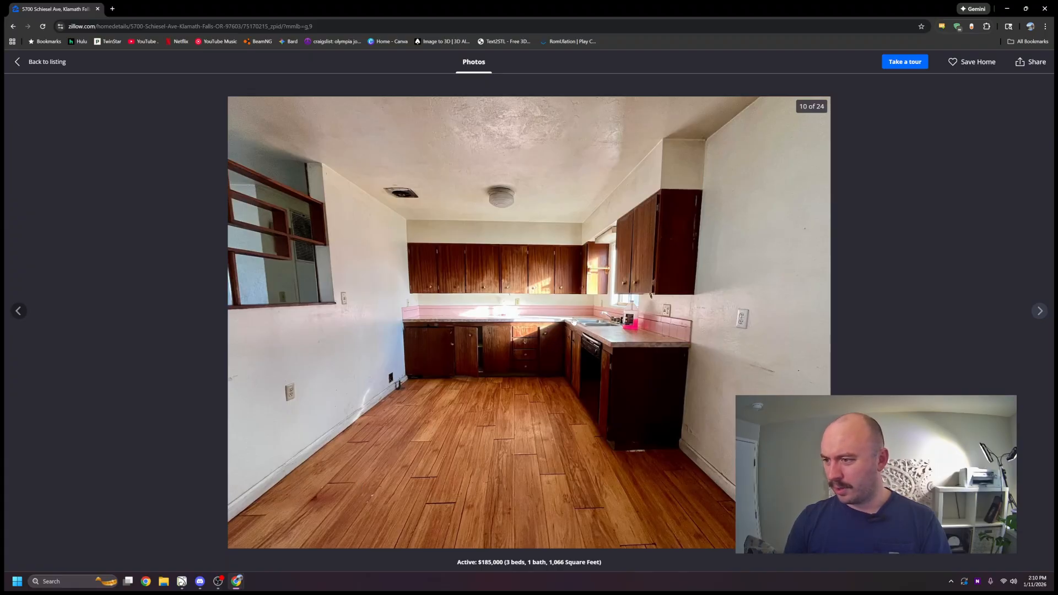
left_click(1005, 7)
scroll(324, 247, "up", 2)
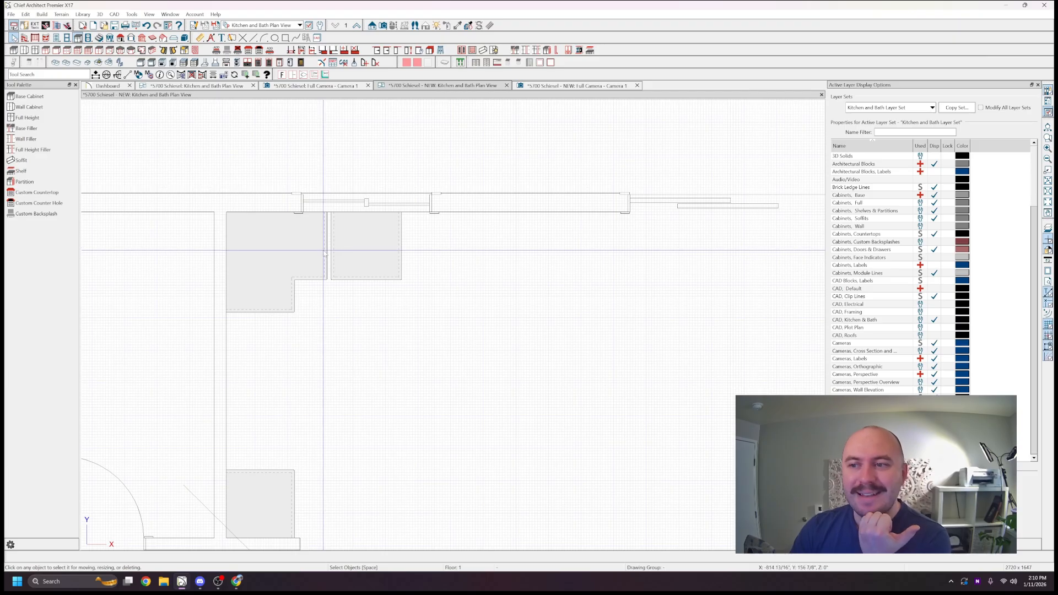
left_click(374, 200)
left_click_drag(366, 200, 395, 206)
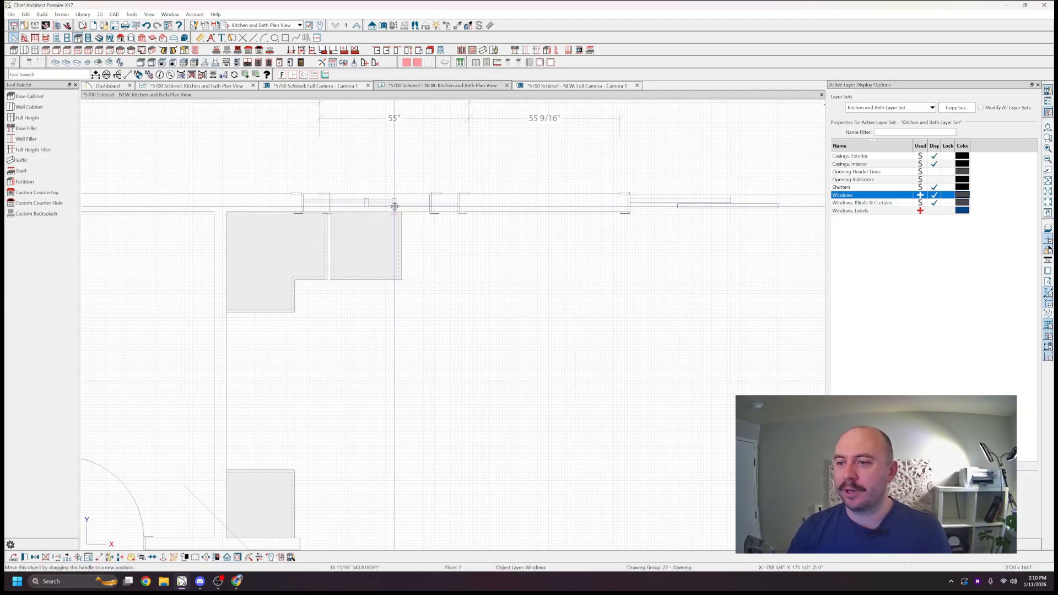
- Widen the base cabinet below the window and move it flush against the corner cabinet
left_click(388, 247)
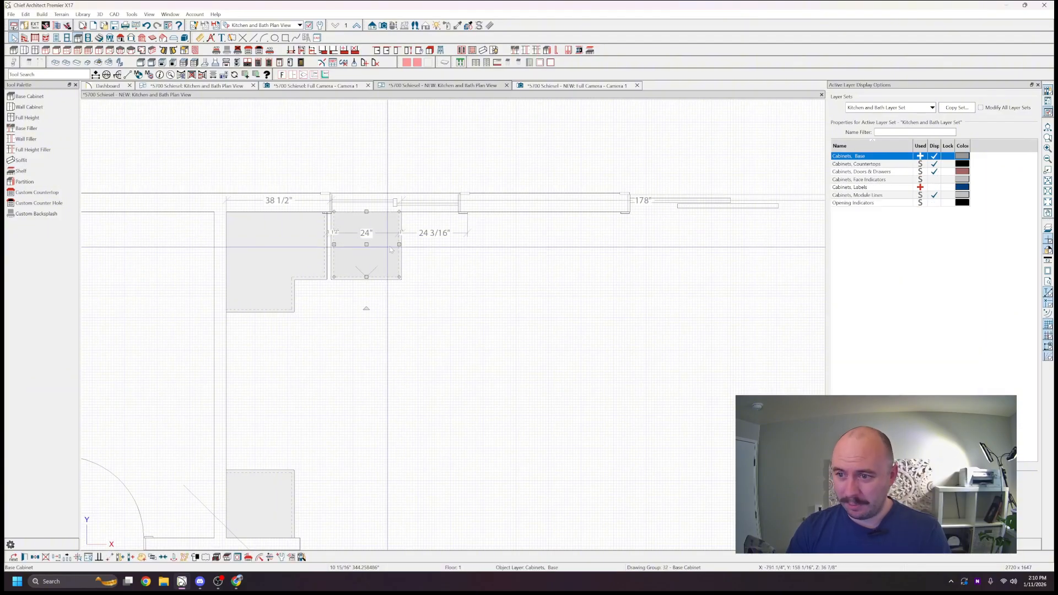
left_click_drag(399, 244, 436, 244)
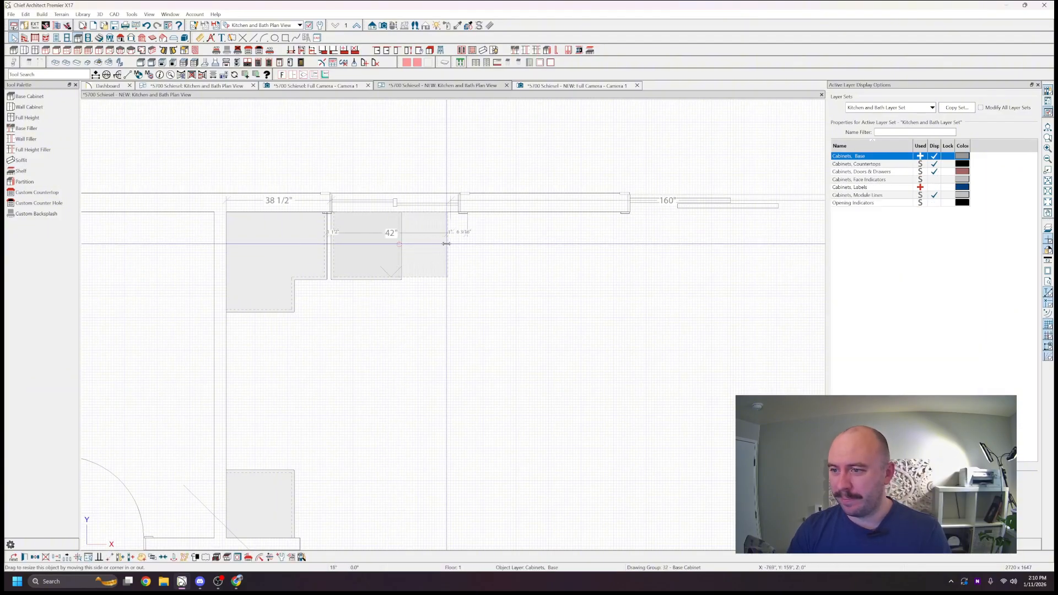
scroll(446, 243, "up", 2)
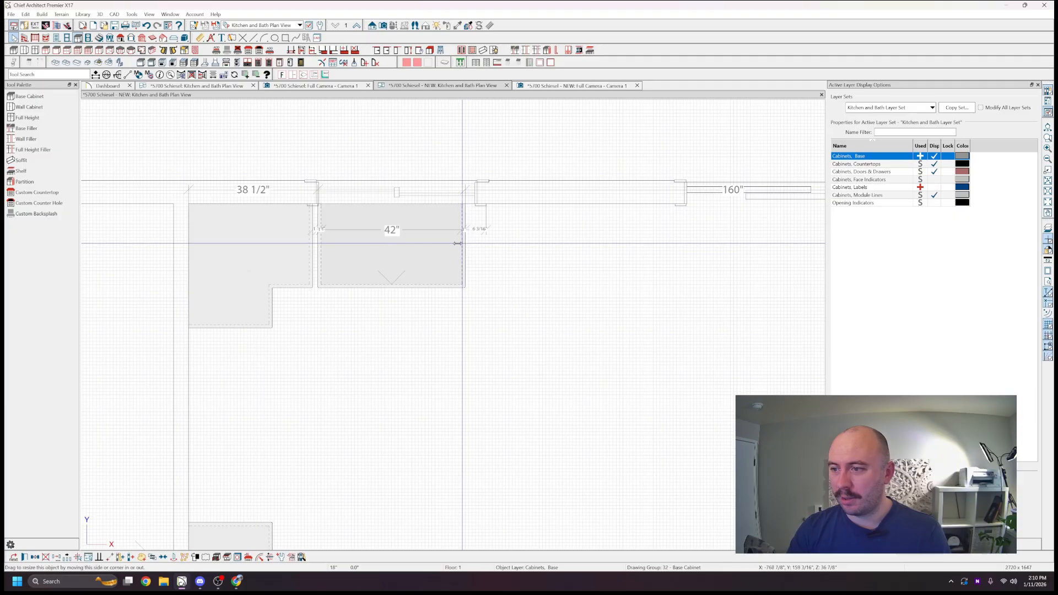
left_click_drag(457, 243, 371, 245)
- Slide the kitchen window back about 2 9/16" toward the corner, aligning its edge with the cabinet below
left_click(376, 199)
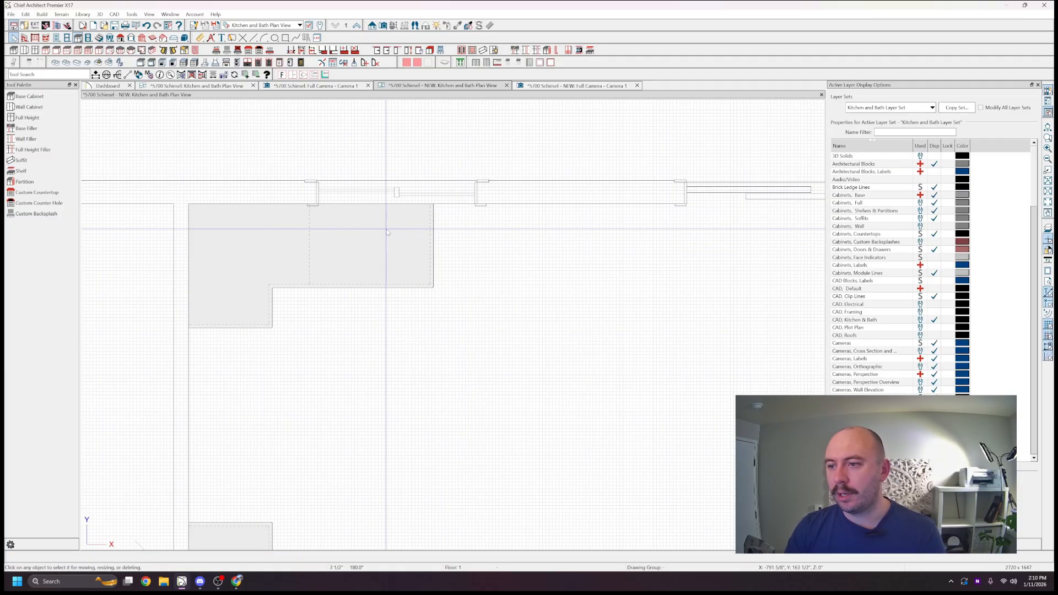
left_click(377, 196)
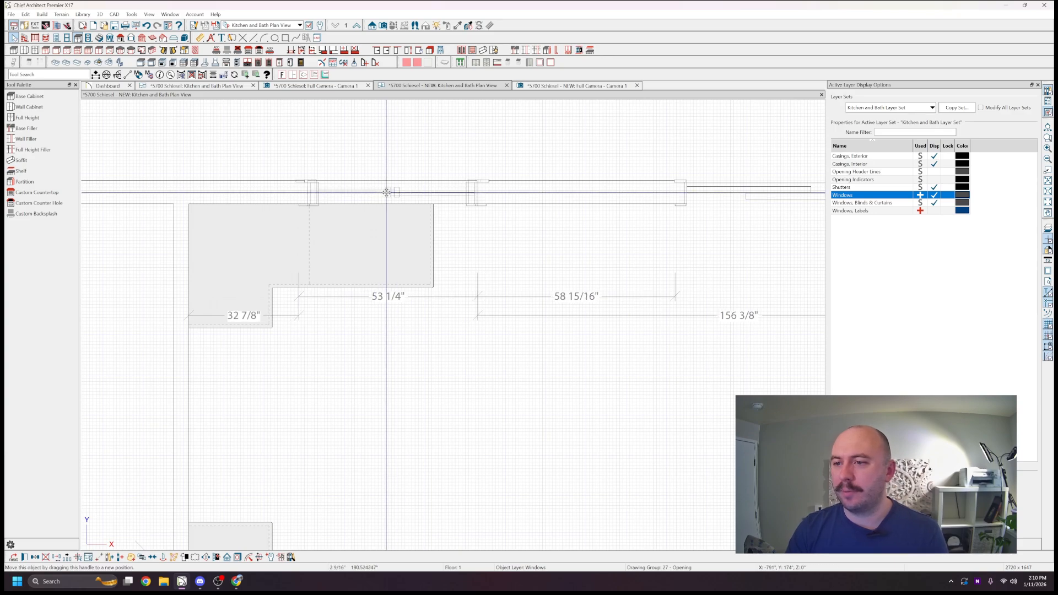
key("Escape")
- Place a freestanding base cabinet about 29" in front of the rear-wall cabinet run and rotate it to face those cabinets
left_click(33, 97)
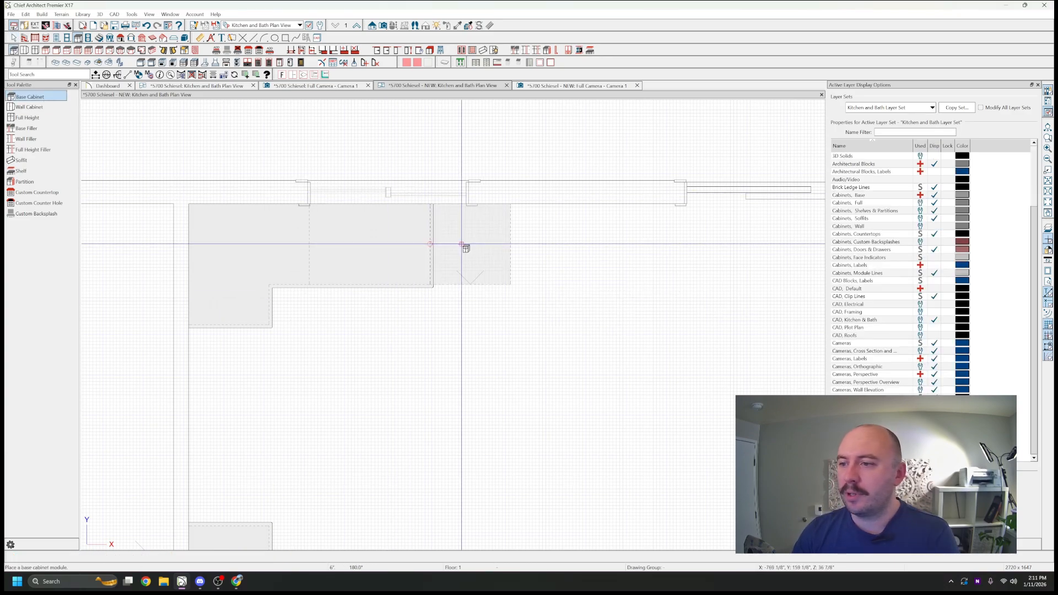
scroll(485, 265, "down", 1)
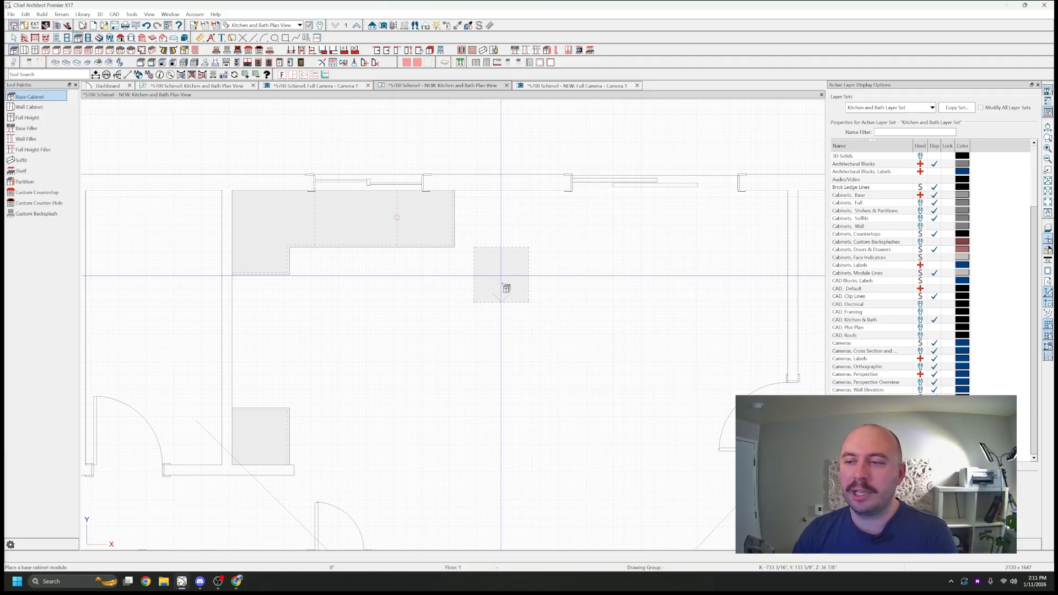
left_click(426, 343)
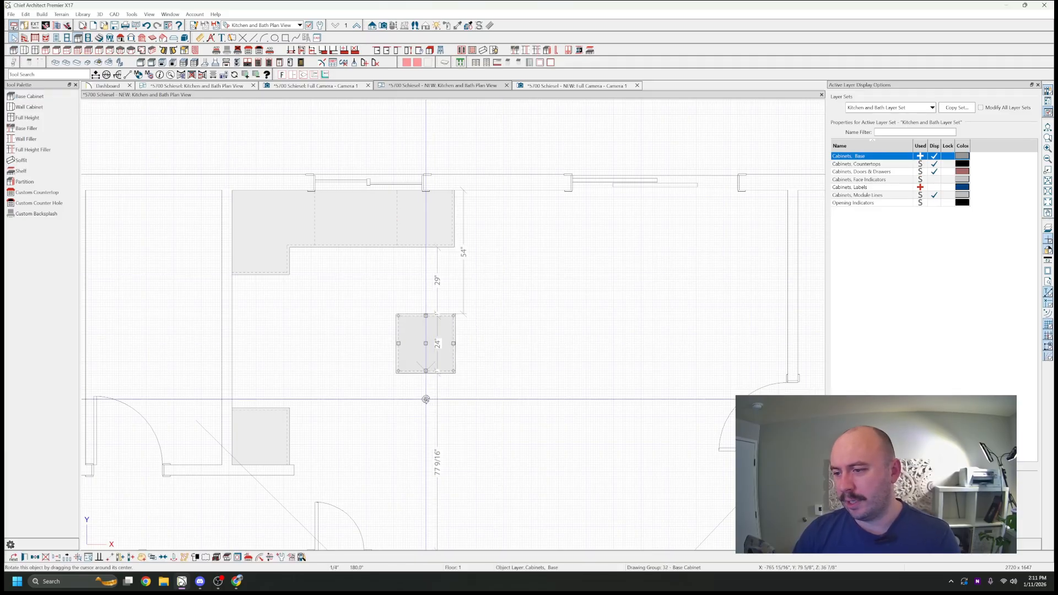
left_click_drag(425, 398, 434, 247)
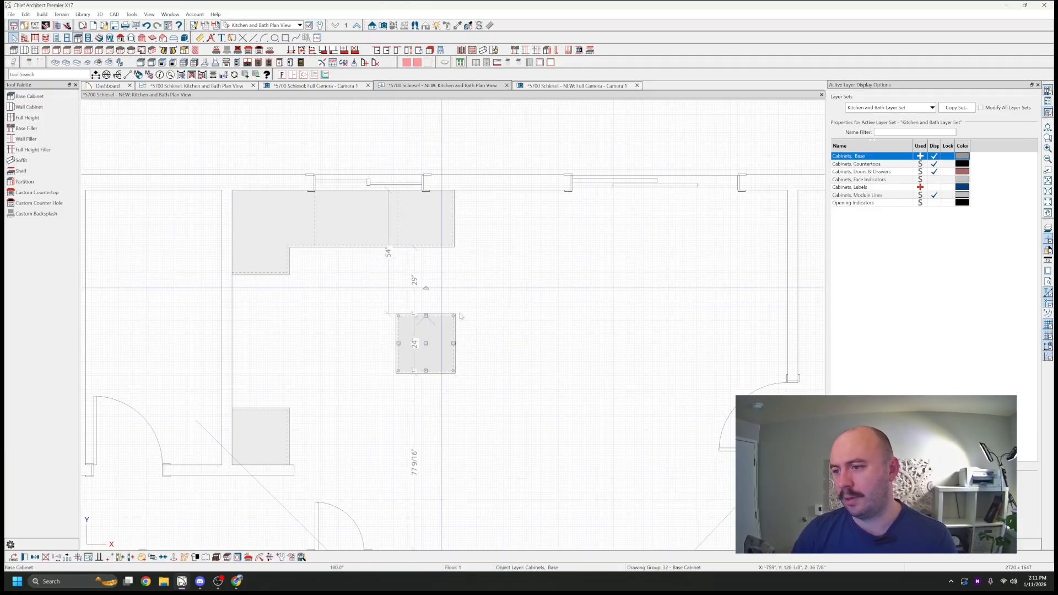
- Narrow the freestanding island cabinet to 18" and slide it slightly toward the kitchen's side wall
scroll(460, 316, "up", 2)
left_click_drag(414, 335, 425, 346)
left_click(425, 347)
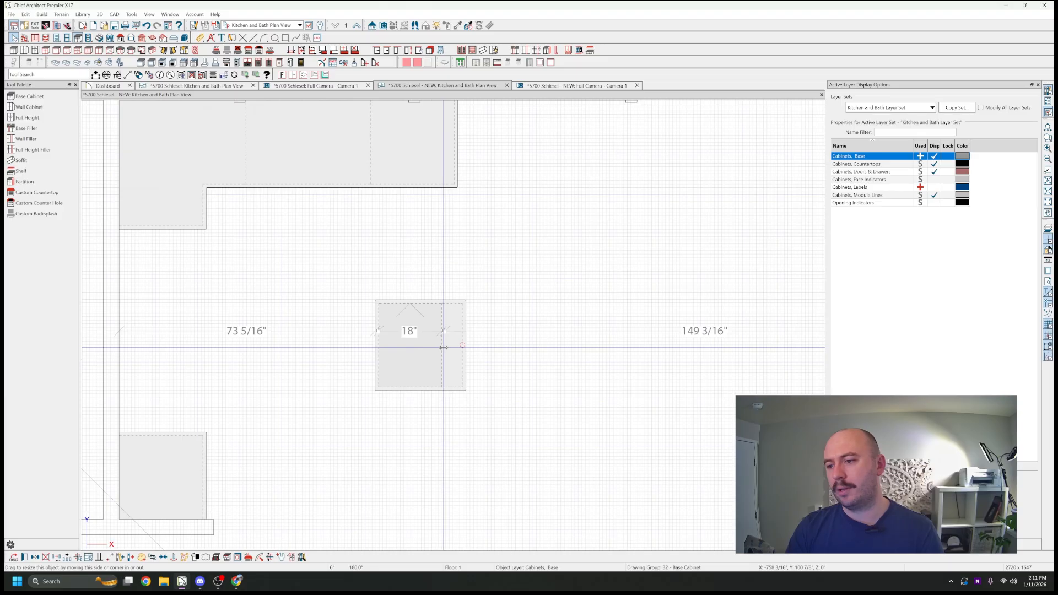
left_click_drag(442, 347, 393, 347)
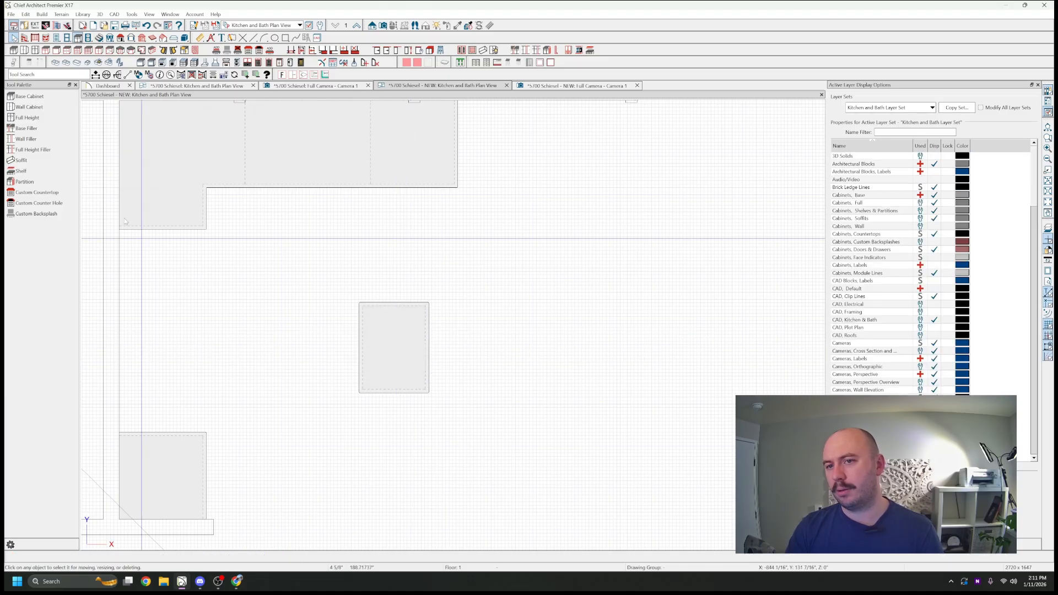
- Extend the island with two more base cabinets placed in line beside the 18" cabinet, heading toward the patio door side
left_click(17, 96)
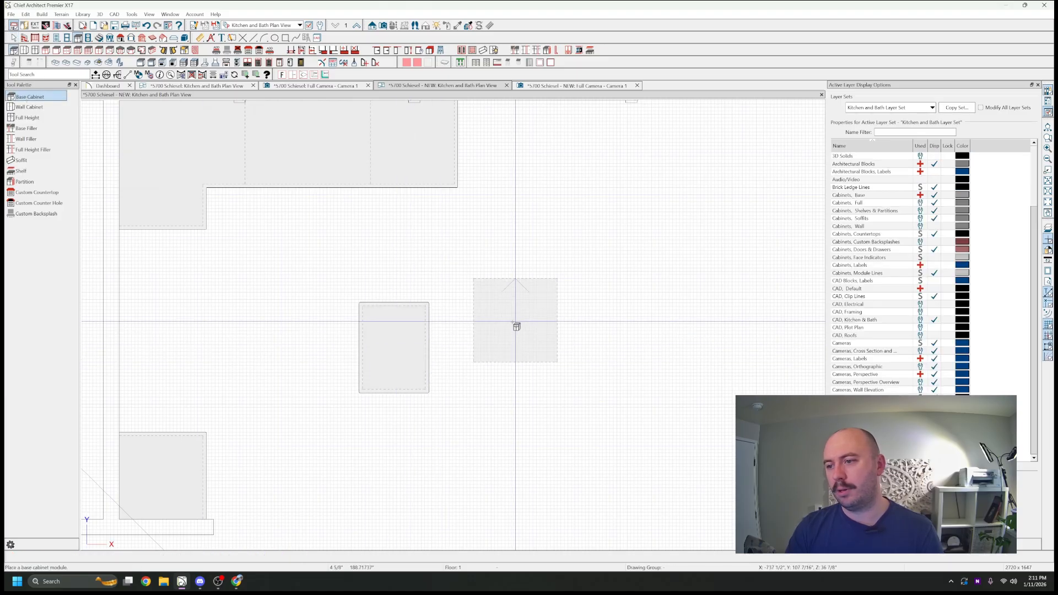
left_click(474, 341)
left_click(532, 344)
key("space")
scroll(415, 268, "down", 2)
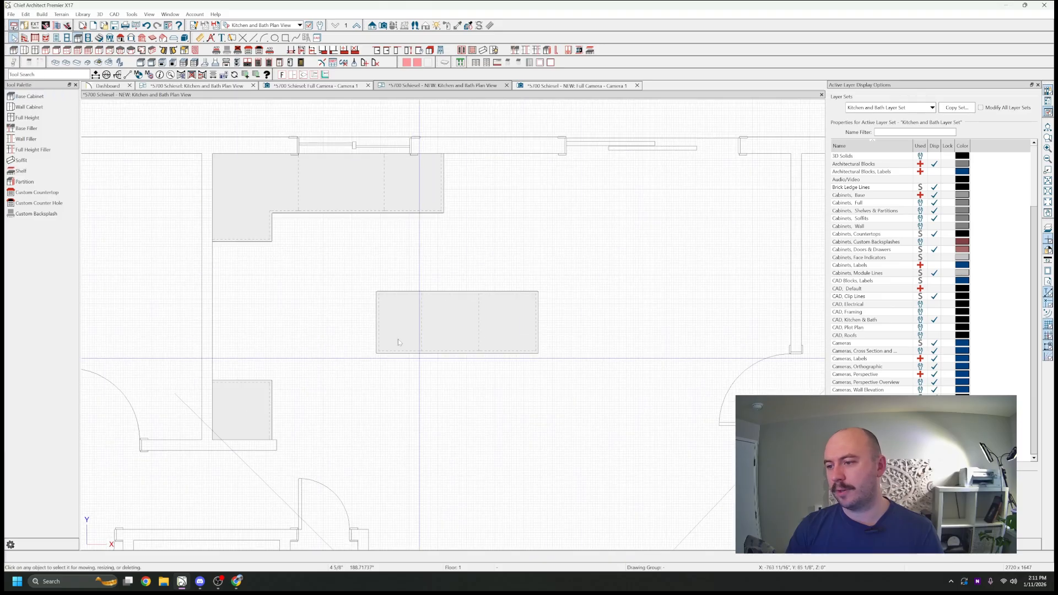
- Place a base cabinet against the back of the 18" island cabinet, facing away from the rear wall
left_click(30, 96)
left_click(411, 379)
key("space")
scroll(414, 402, "up", 1)
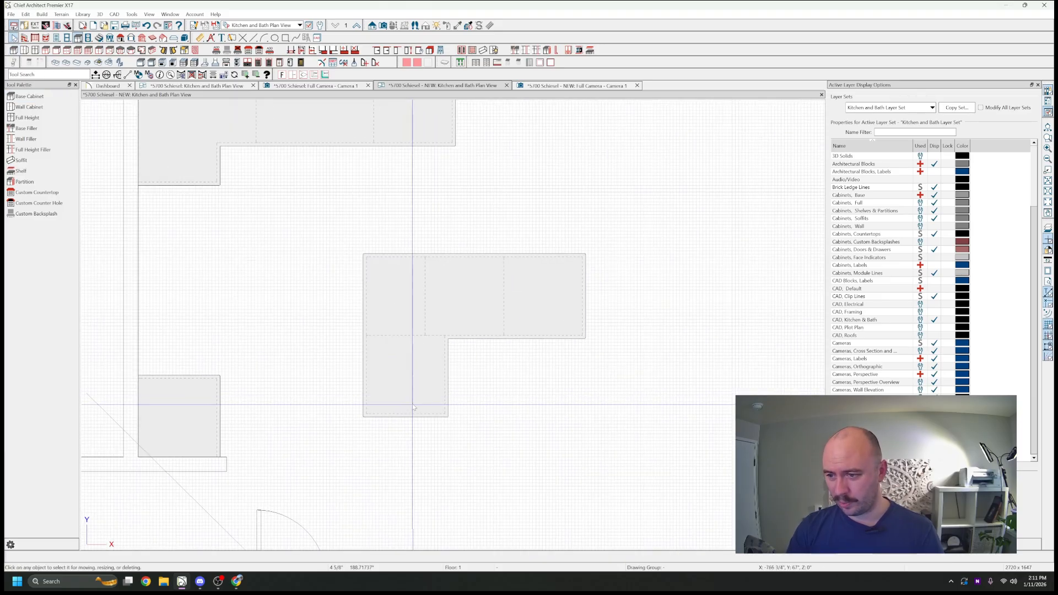
- Reduce the island's back cabinet to 12" deep and widen it to the island's midpoint, filling the other half with a matching cabinet
left_click(412, 405)
left_click_drag(406, 414, 406, 372)
key("Escape")
left_click(413, 364)
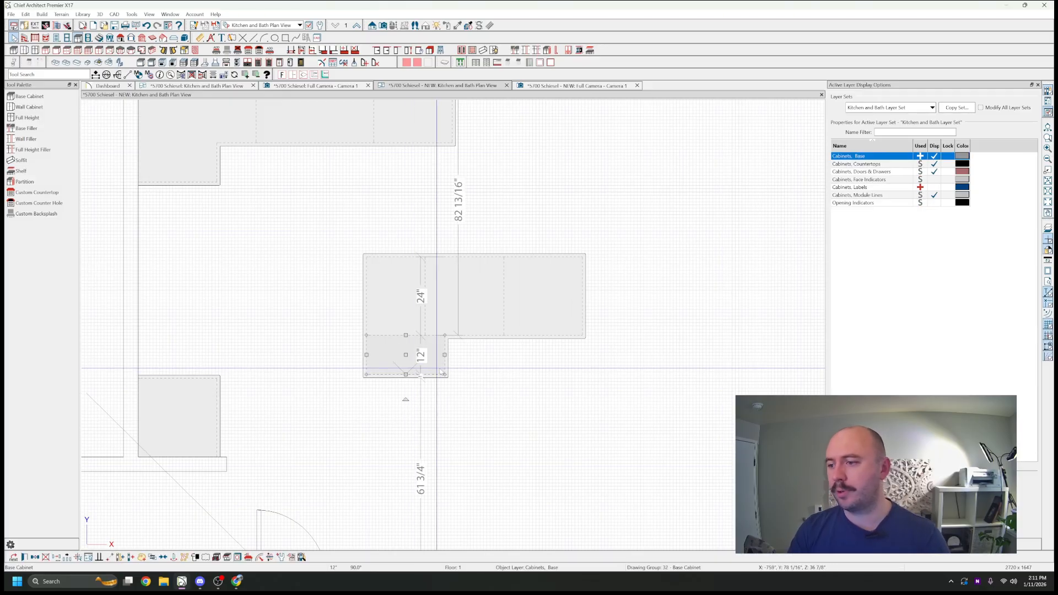
left_click_drag(444, 355, 474, 359)
key("Escape")
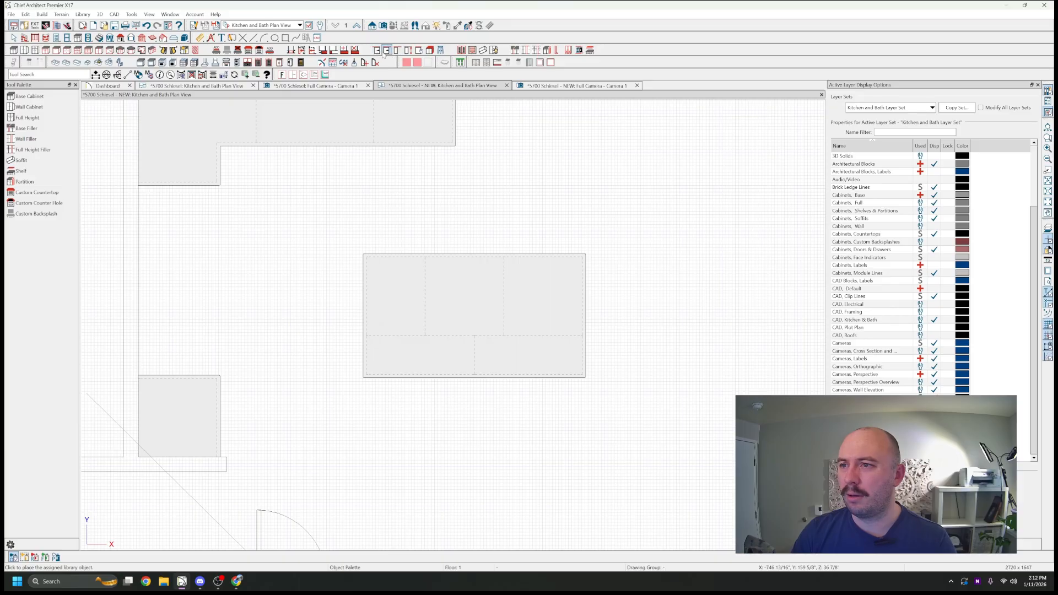
- Apply the object palette to both 12" deep back cabinets so the island countertop overhangs for seating
left_click(421, 367)
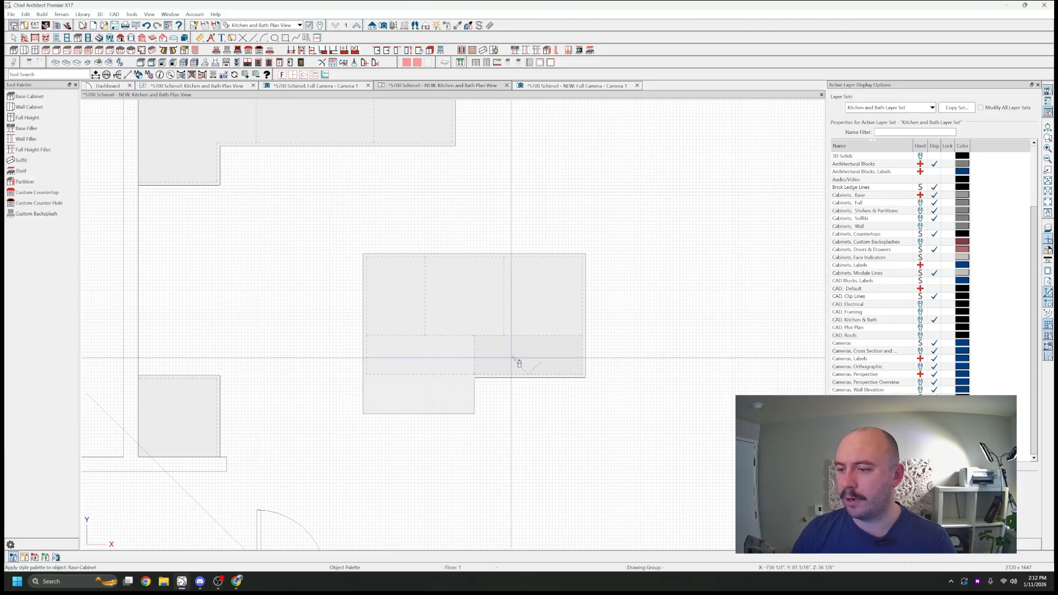
left_click(514, 356)
key("Escape")
scroll(317, 306, "down", 2)
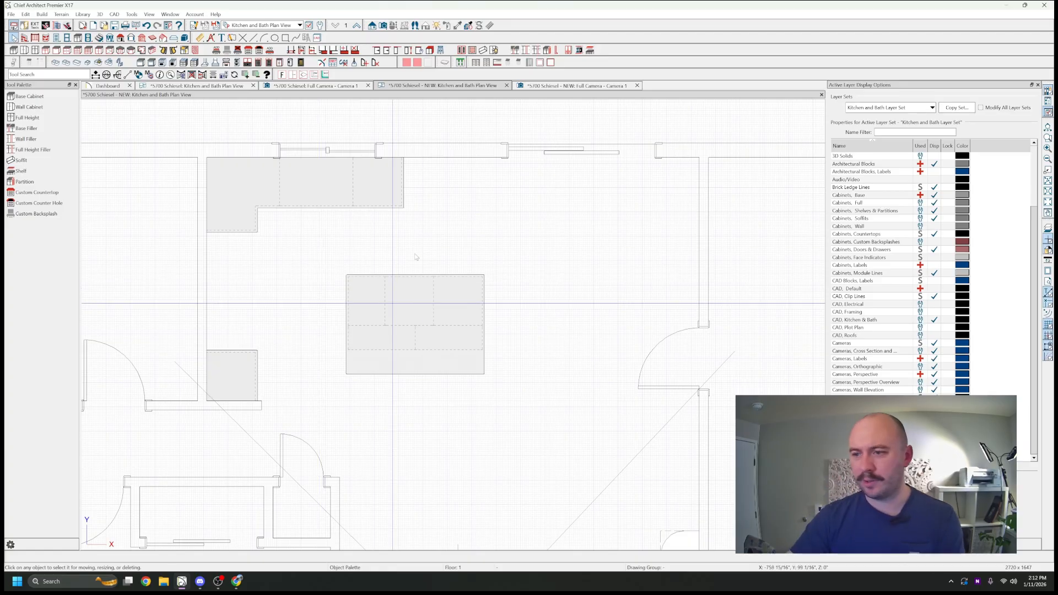
scroll(326, 308, "up", 2)
scroll(326, 309, "up", 1)
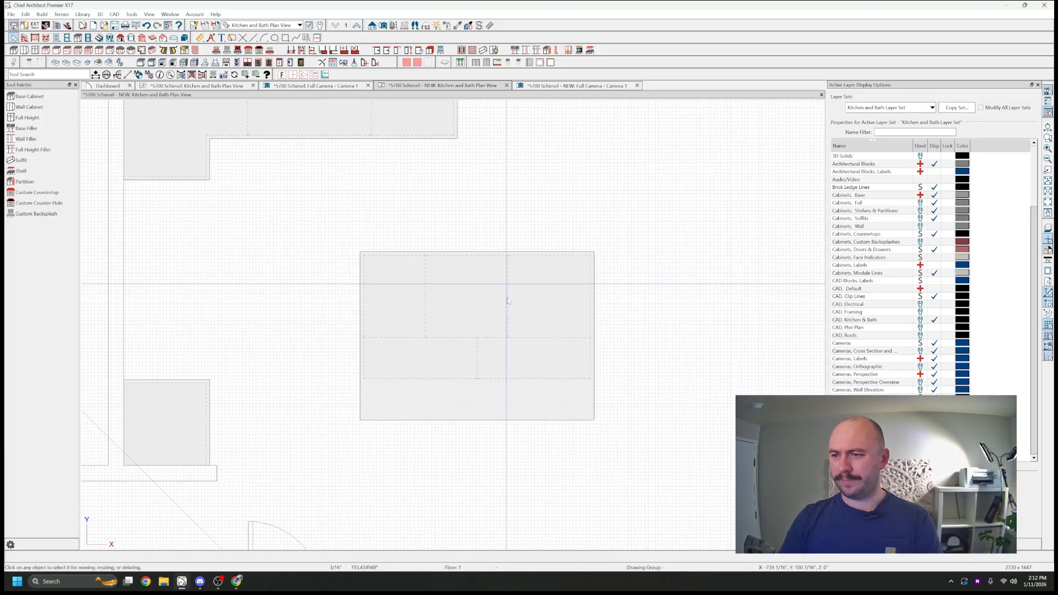
- In the NEW plan's camera view, stretch the kitchen window upward by 10" to a height of 3'-10"
left_click(594, 86)
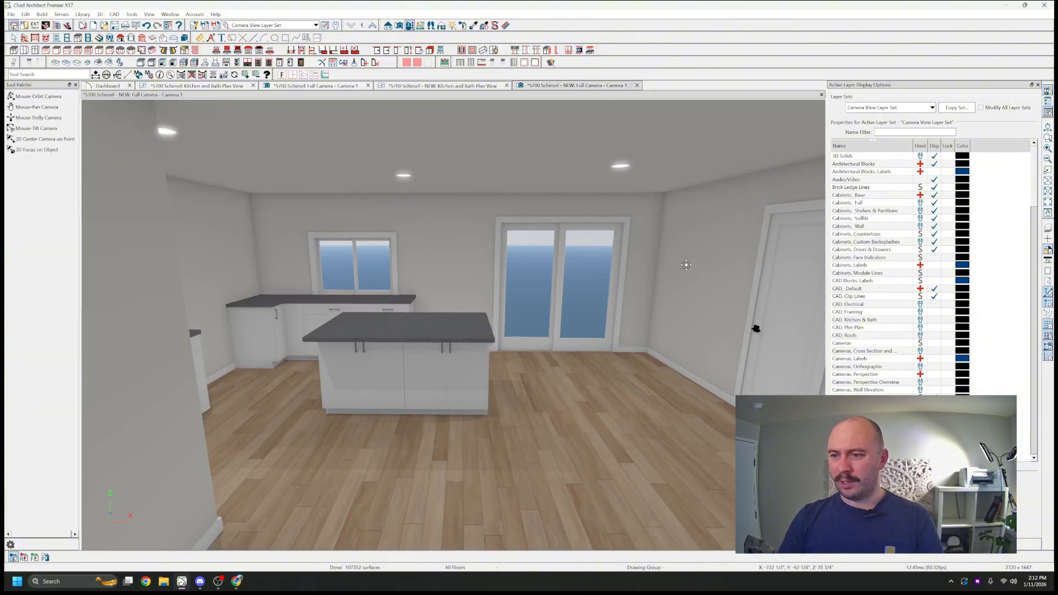
middle_click_drag(687, 267, 597, 369)
middle_click_drag(552, 333, 485, 209)
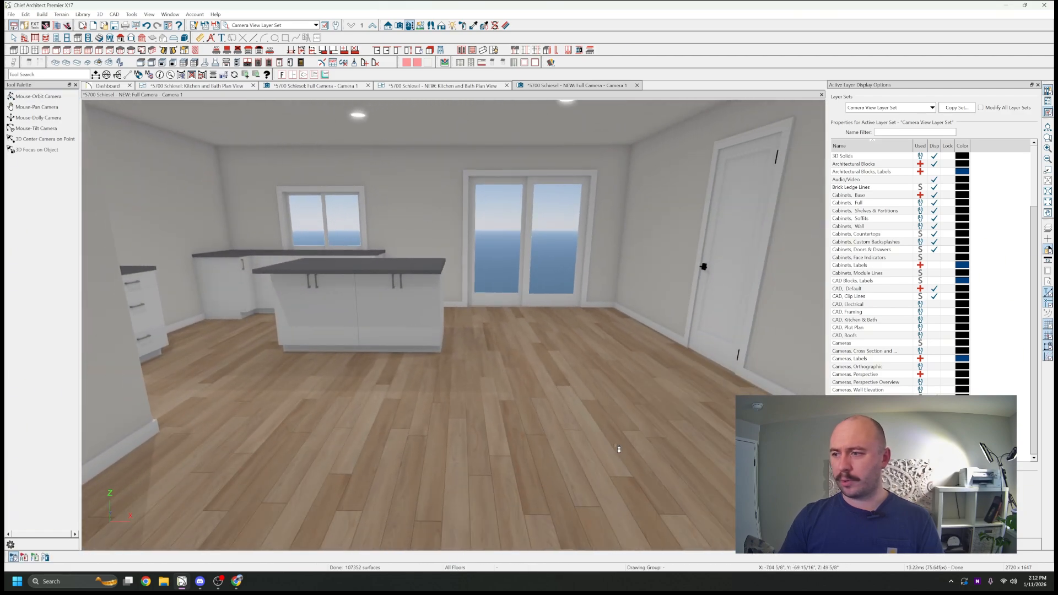
middle_click_drag(551, 355, 570, 321)
scroll(634, 332, "up", 4)
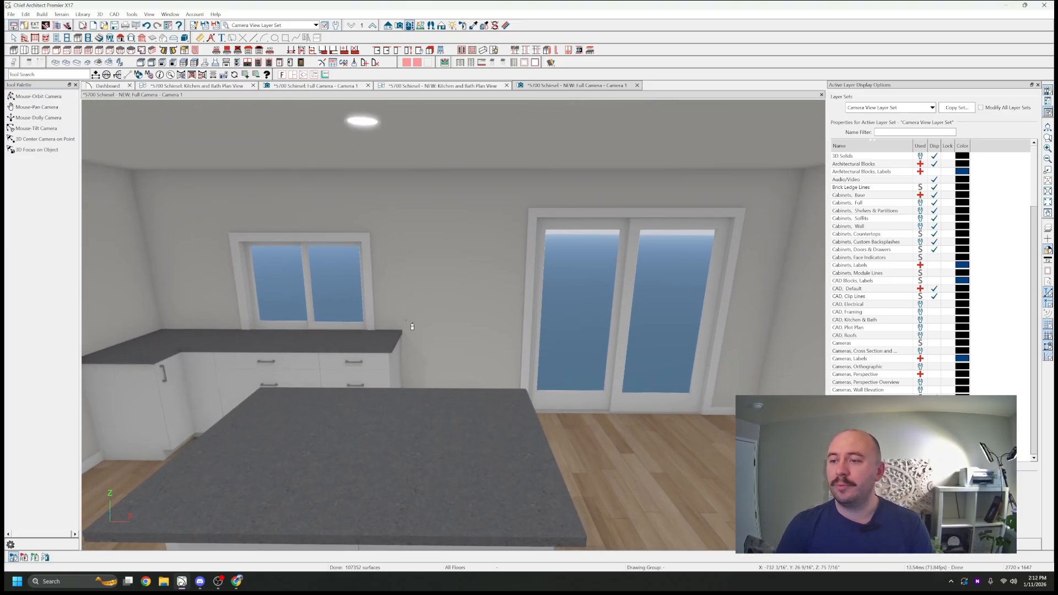
left_click(316, 257)
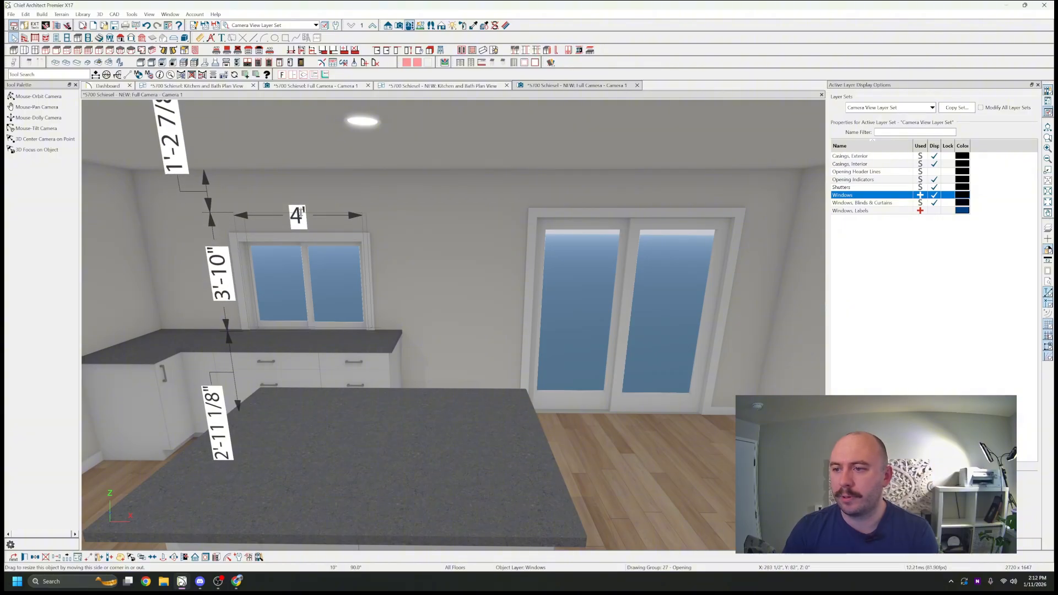
key("Escape")
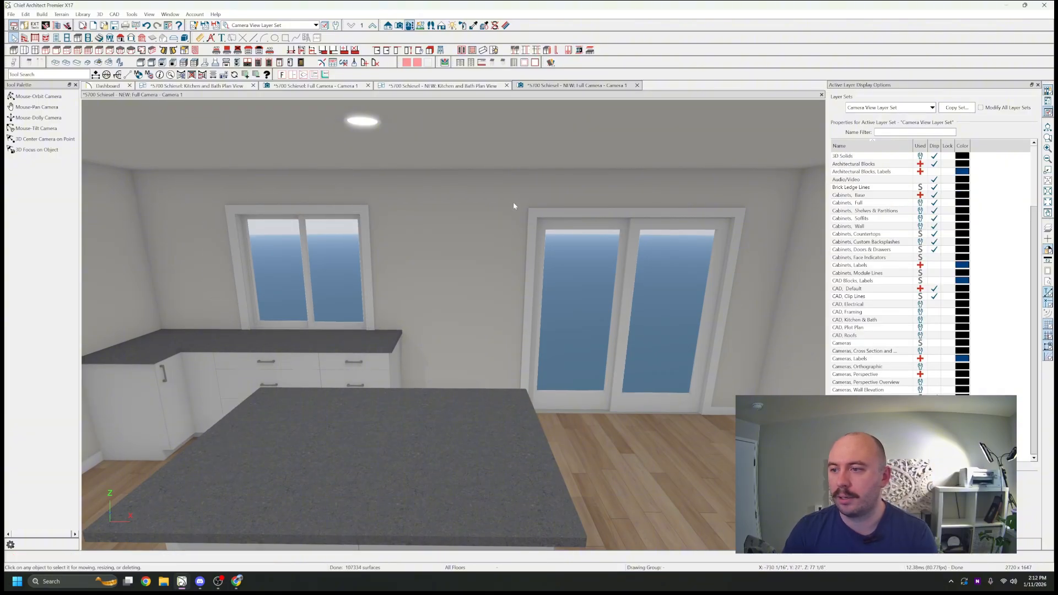
- Return to the NEW Kitchen and Bath plan view and position a range against the side wall beside the corner cabinet
middle_click_drag(599, 267, 256, 112)
left_click(428, 87)
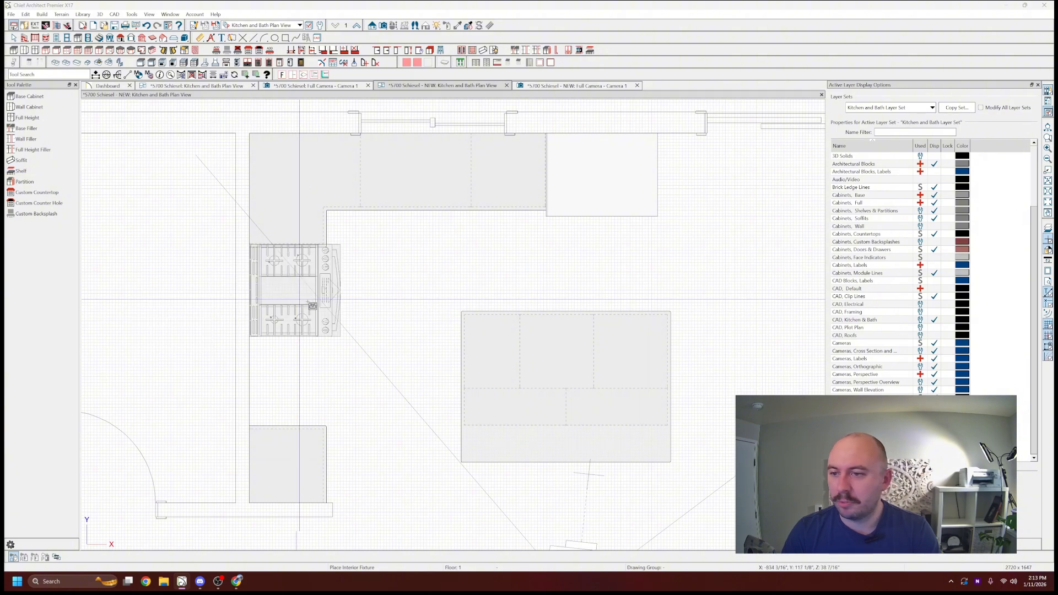
- Place the range against the kitchen's left wall, directly beside the corner base cabinet run
left_click(283, 292)
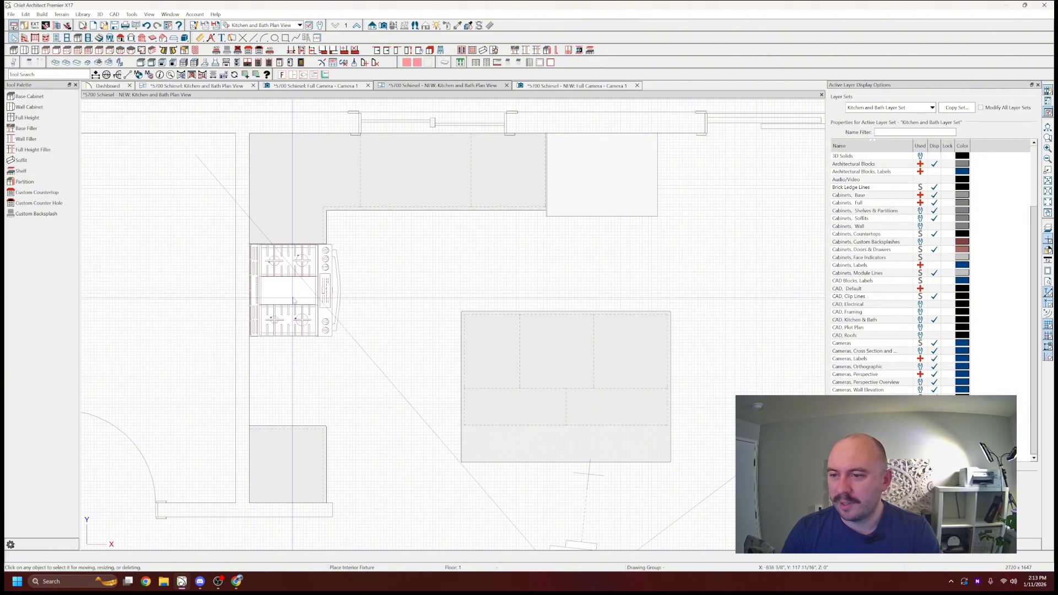
scroll(361, 291, "down", 4)
scroll(360, 291, "up", 1)
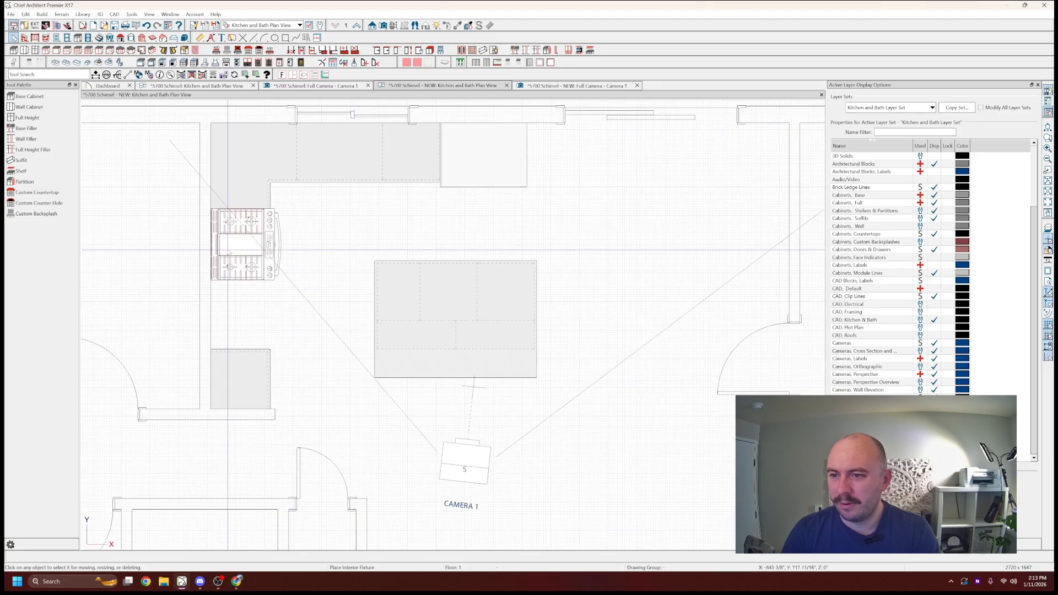
- Move the range along the left wall to open a gap between it and the corner cabinet run
left_click(238, 239)
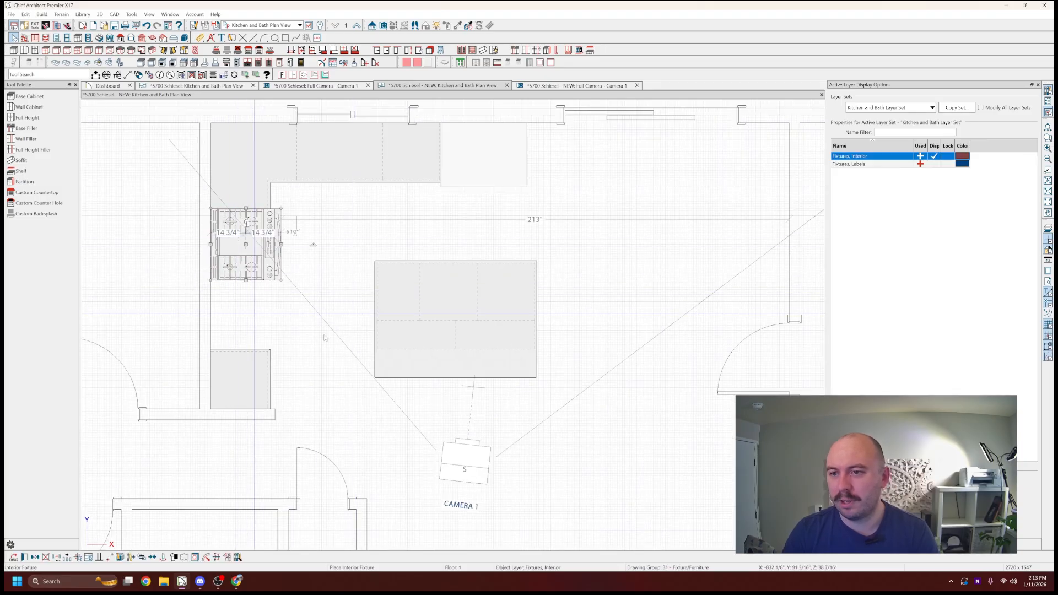
scroll(269, 297, "down", 1)
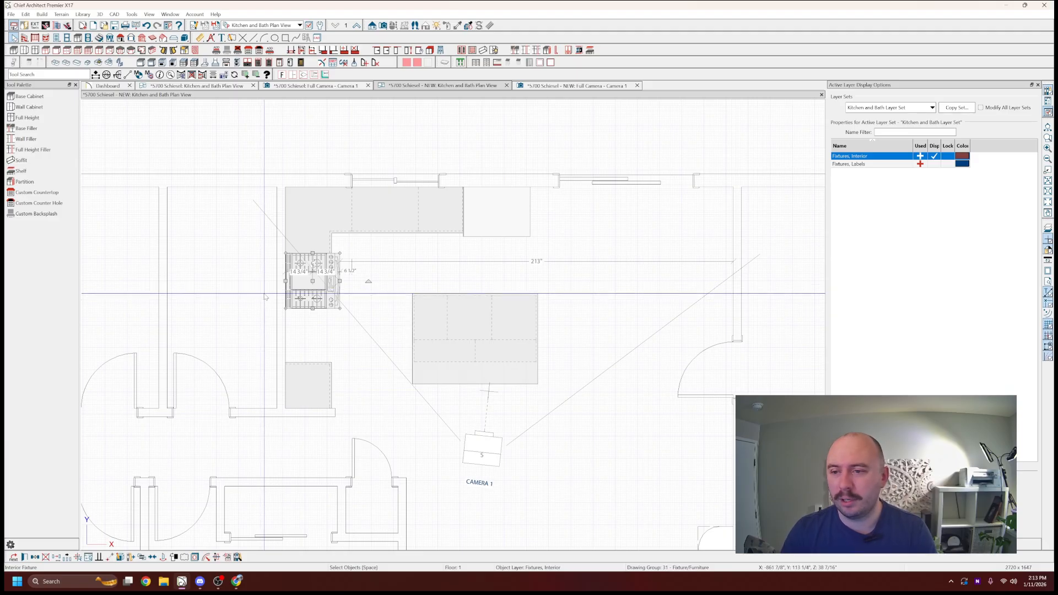
left_click(268, 306)
scroll(320, 241, "up", 1)
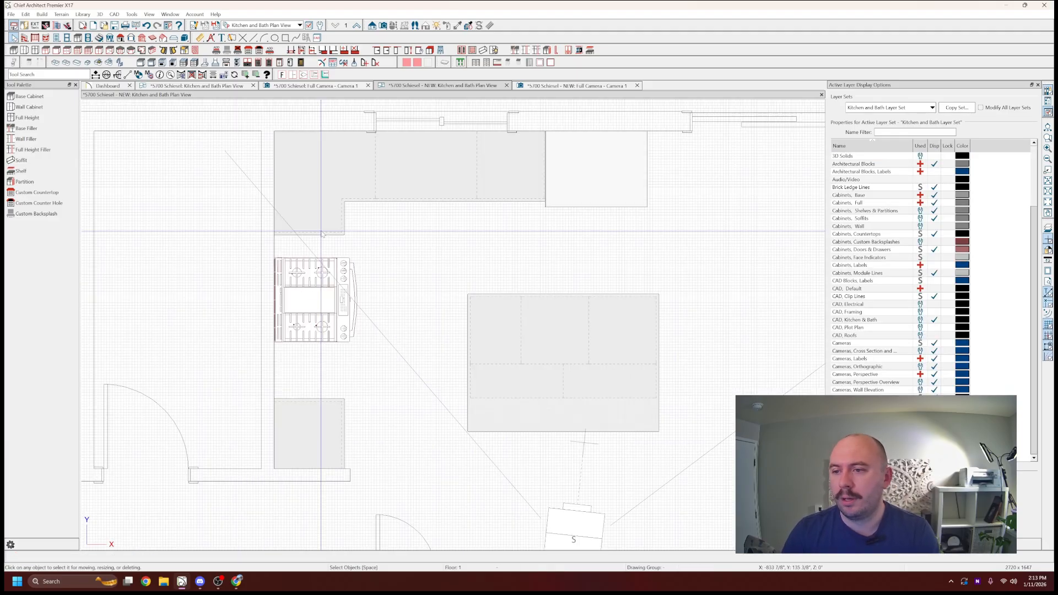
scroll(324, 241, "up", 1)
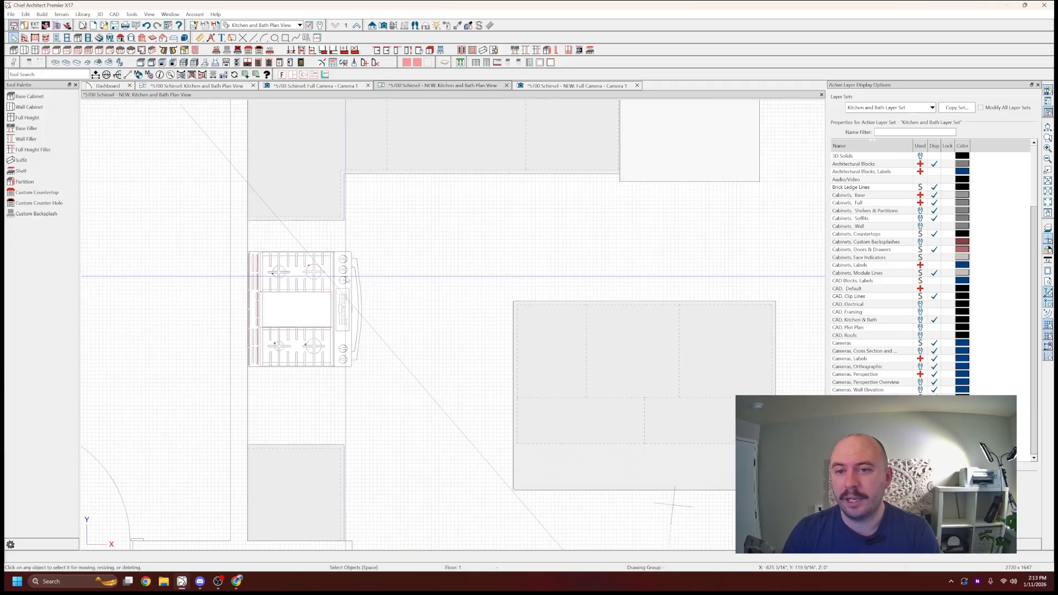
scroll(331, 264, "down", 2)
scroll(303, 293, "up", 2)
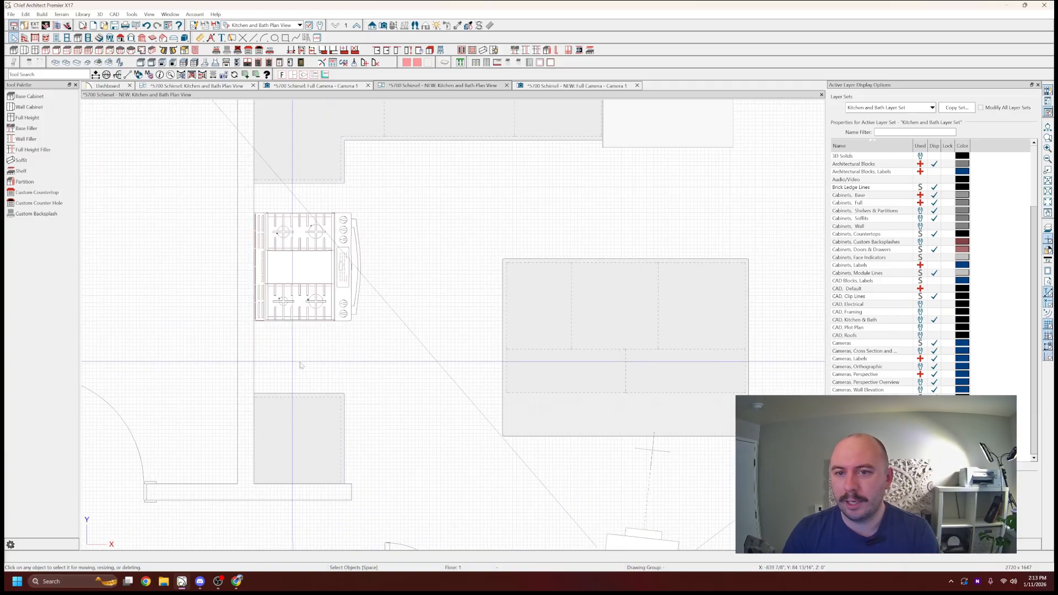
- Place a 9" base cabinet in the gap between the corner cabinet run and the range
left_click(47, 108)
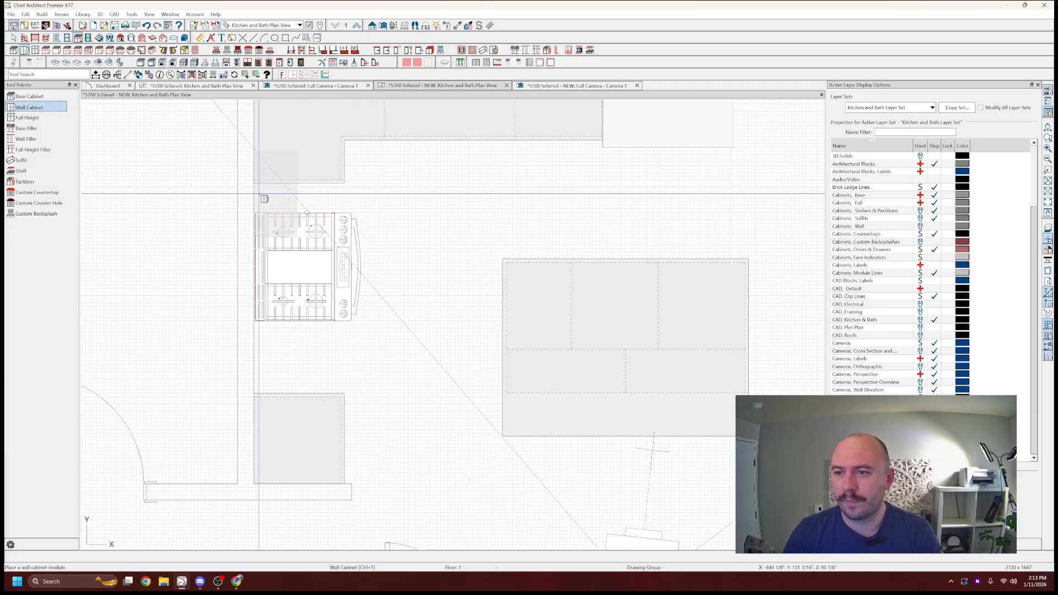
left_click(46, 98)
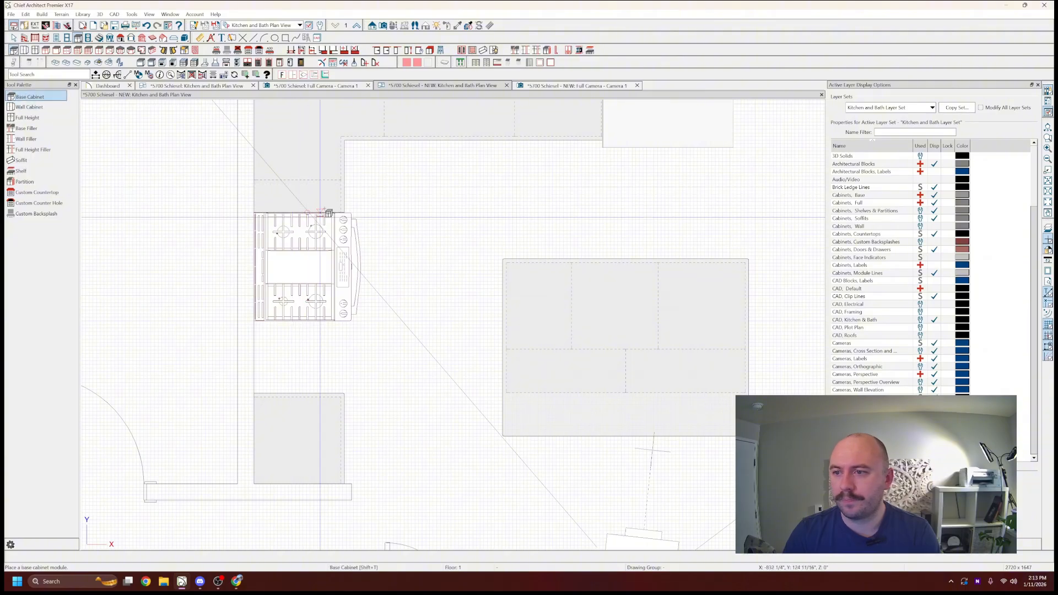
left_click(314, 209)
left_click(325, 347)
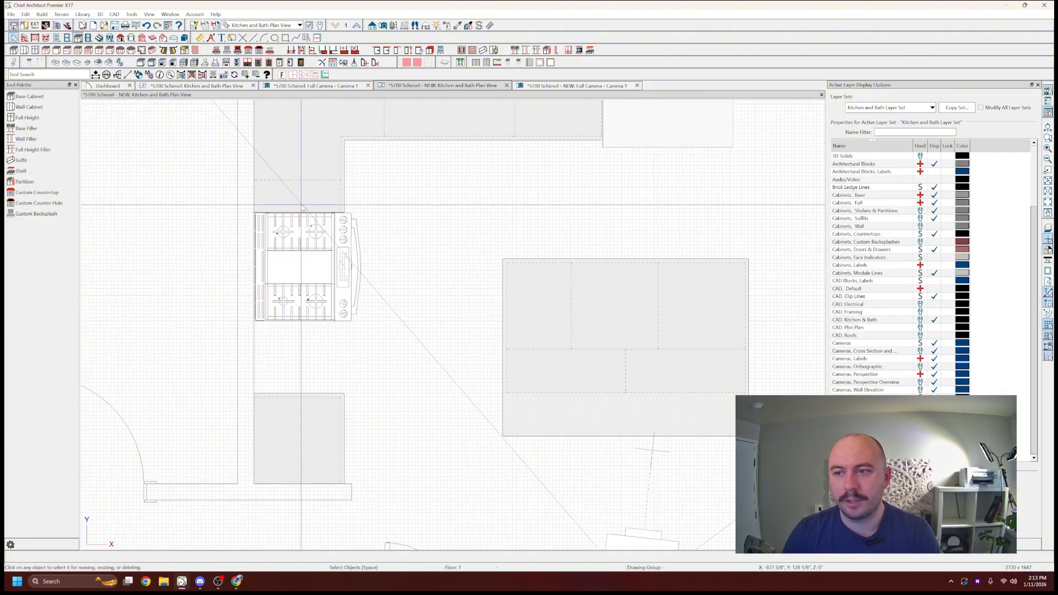
scroll(330, 344, "down", 3)
scroll(327, 220, "up", 2)
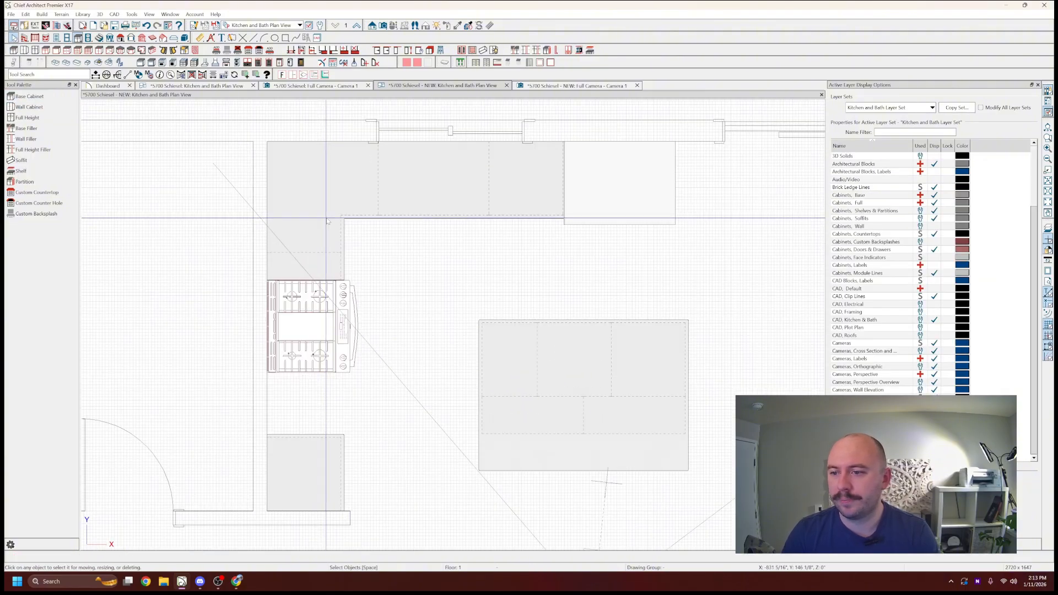
scroll(323, 268, "up", 1)
- Copy the 9" base cabinet to the opposite side of the range, flush against it
left_click(317, 271)
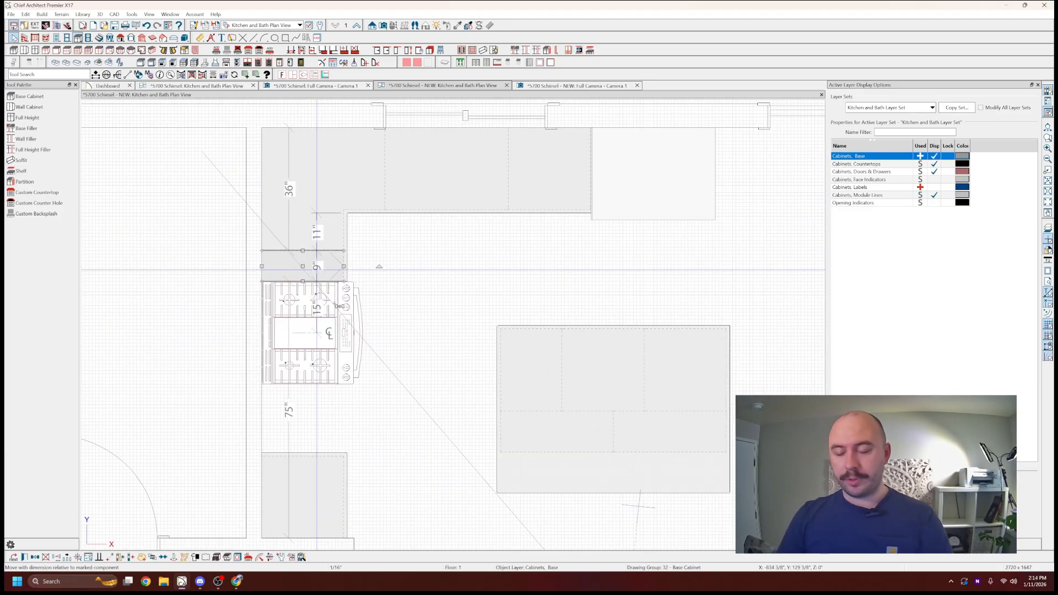
left_click_drag(317, 270, 372, 349)
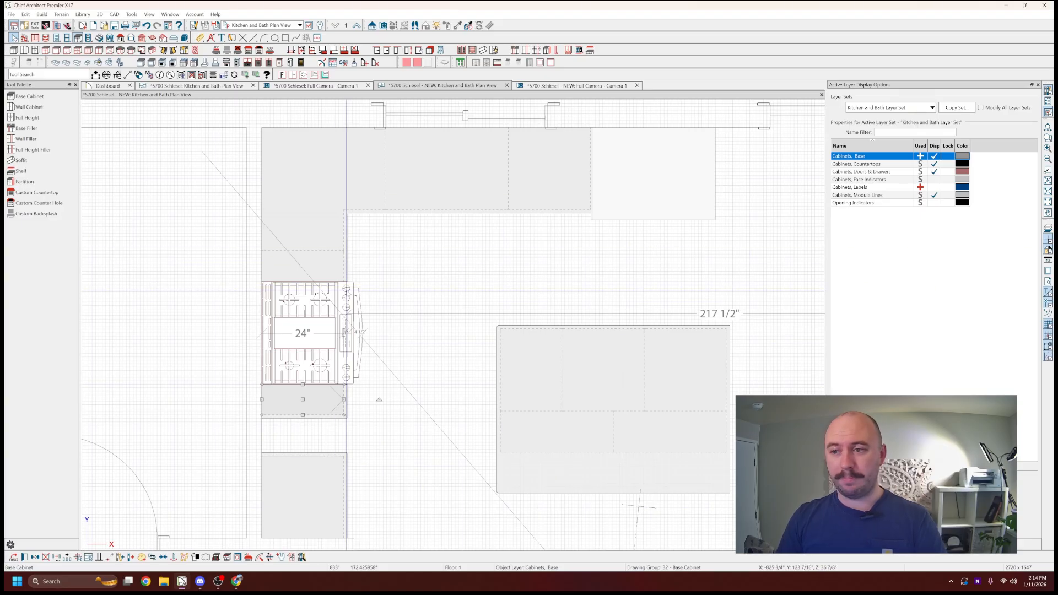
scroll(341, 315, "down", 4)
key("Escape")
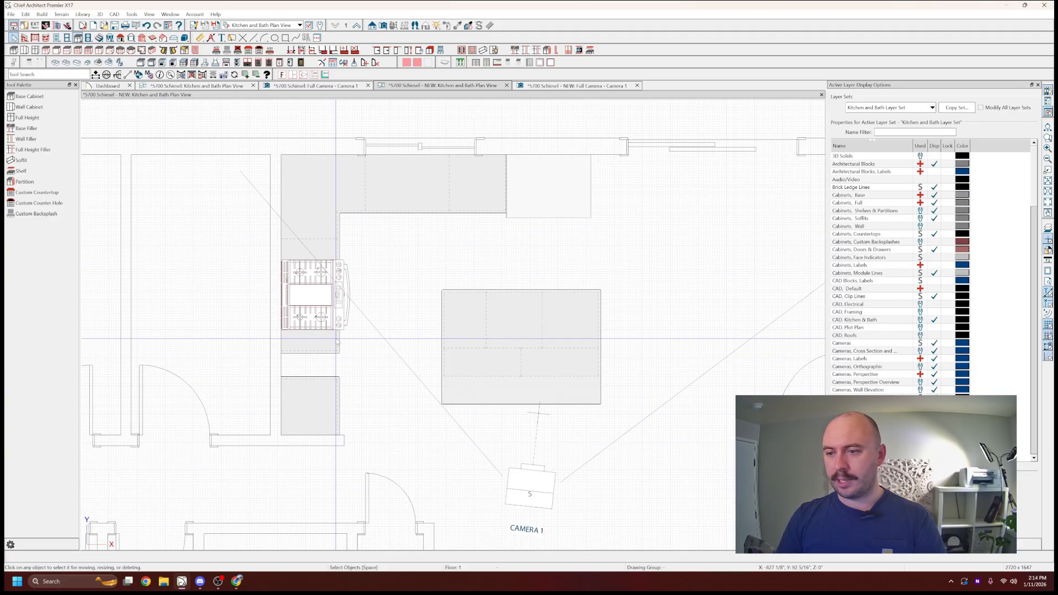
scroll(335, 338, "up", 3)
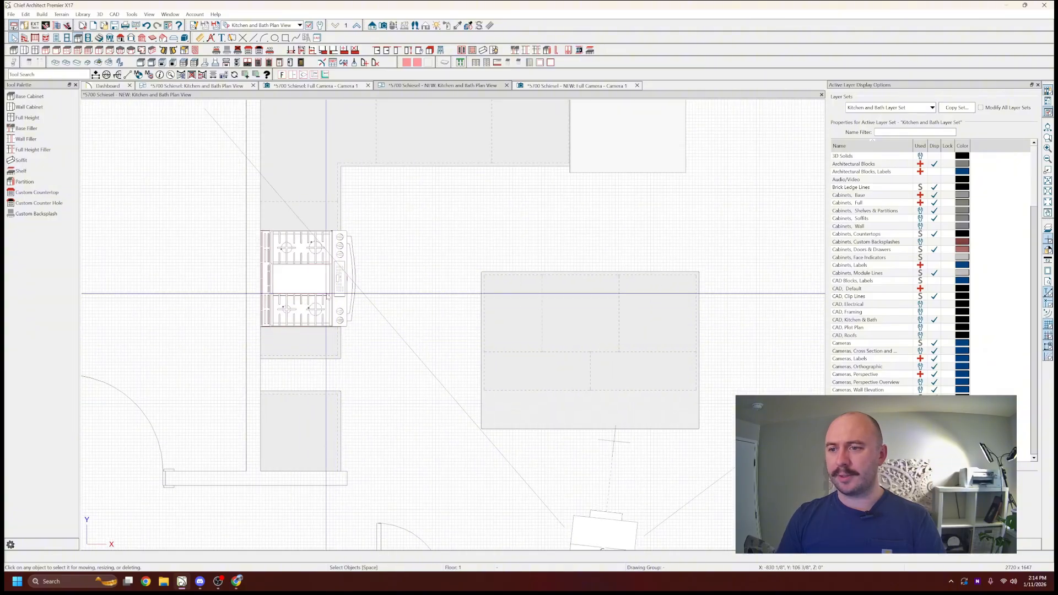
scroll(309, 342, "up", 2)
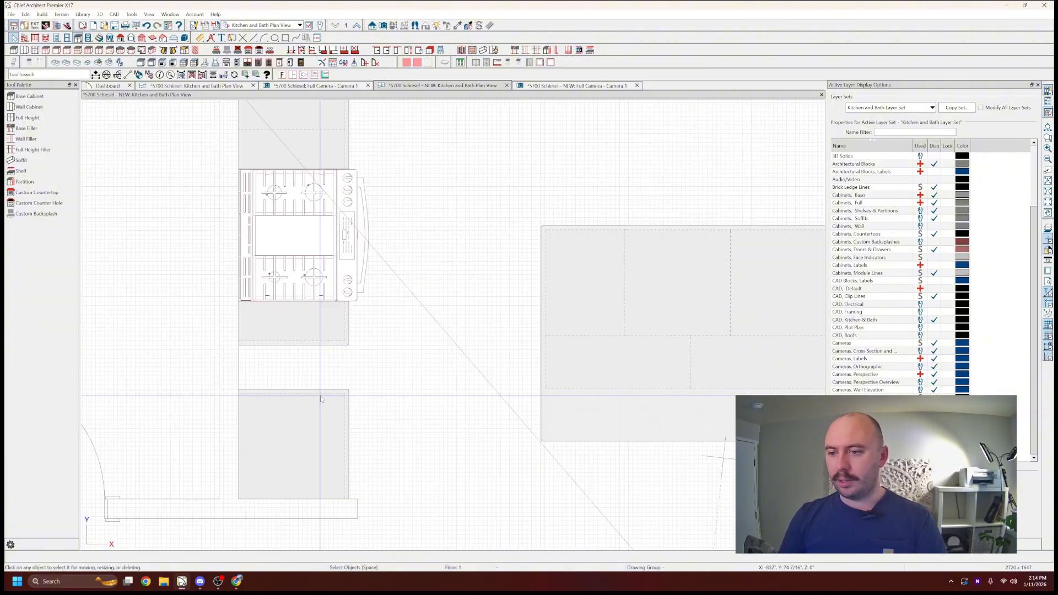
- Move the 24" base cabinet at the end of the range run 2" away from the end wall
left_click(322, 404)
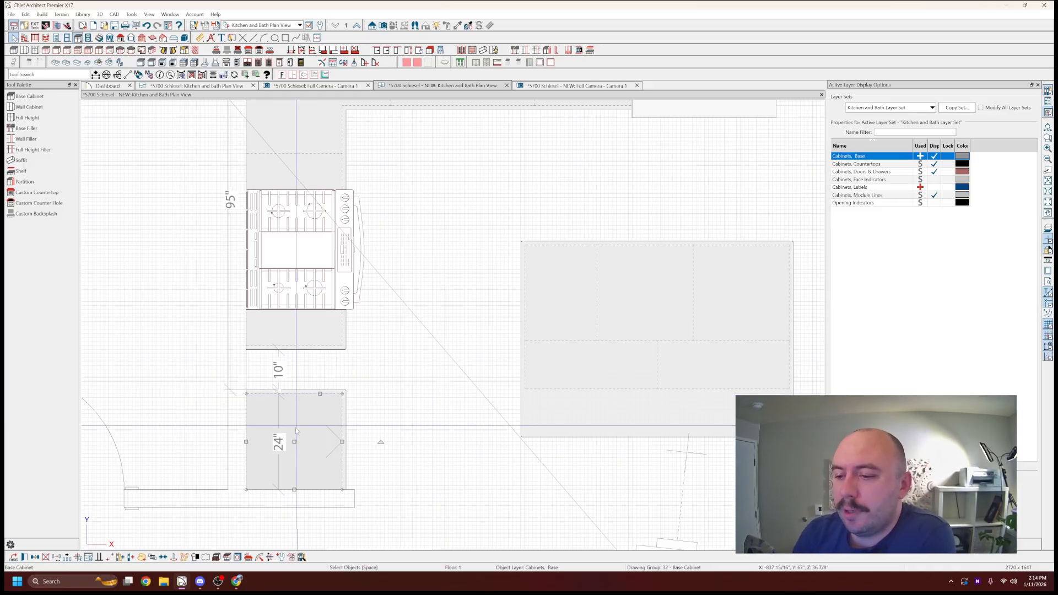
left_click_drag(293, 436, 293, 435)
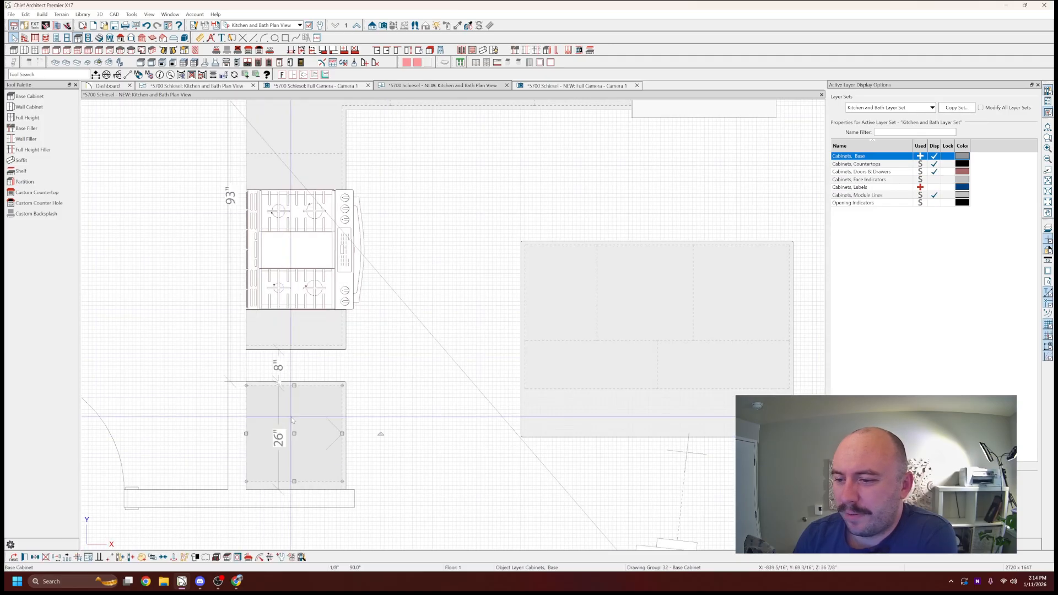
scroll(289, 375, "up", 4)
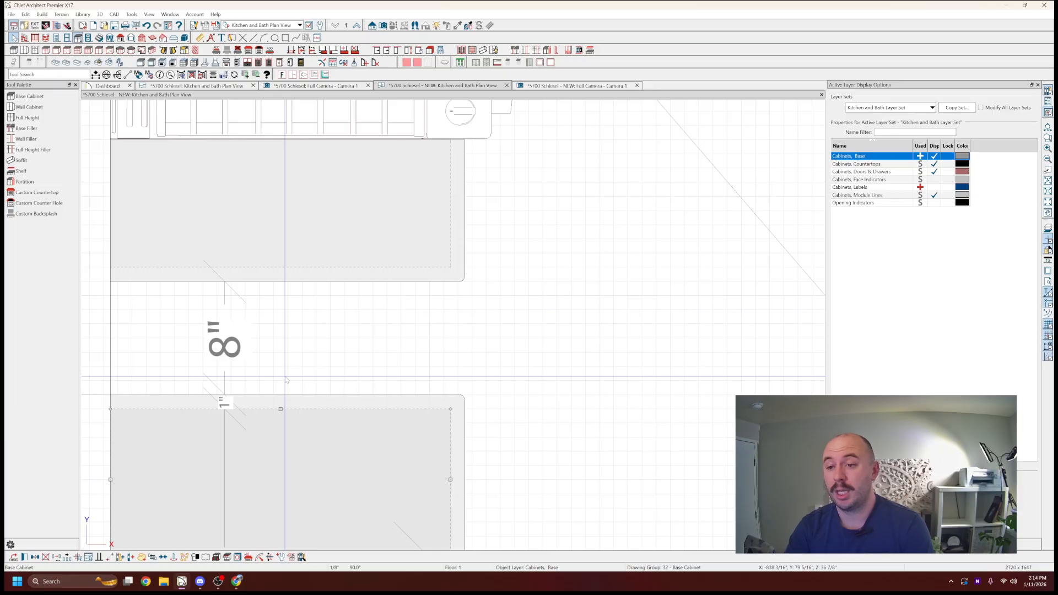
scroll(286, 377, "down", 2)
key("Escape")
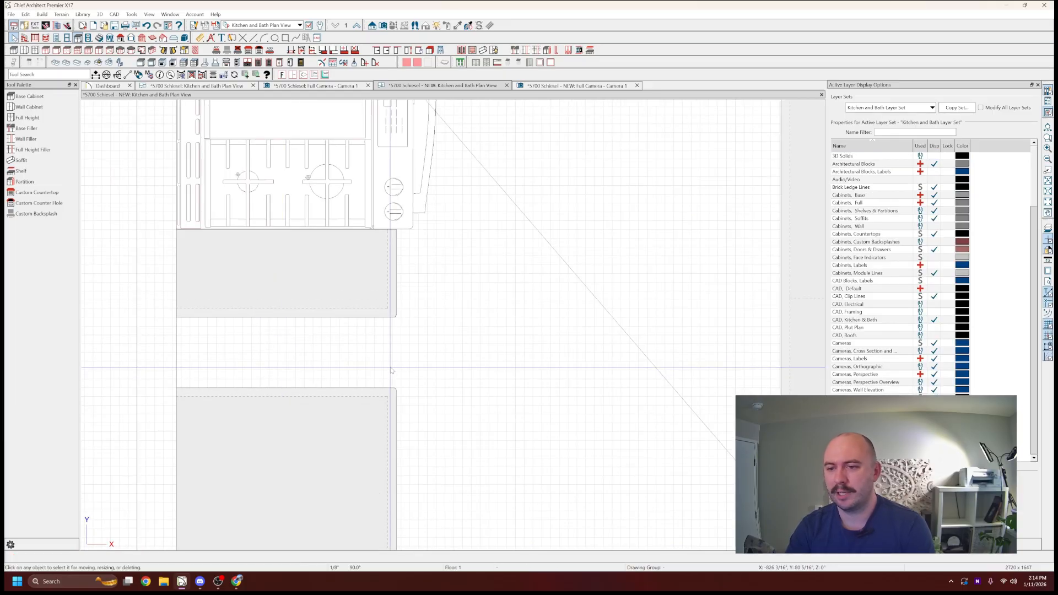
scroll(410, 366, "down", 2)
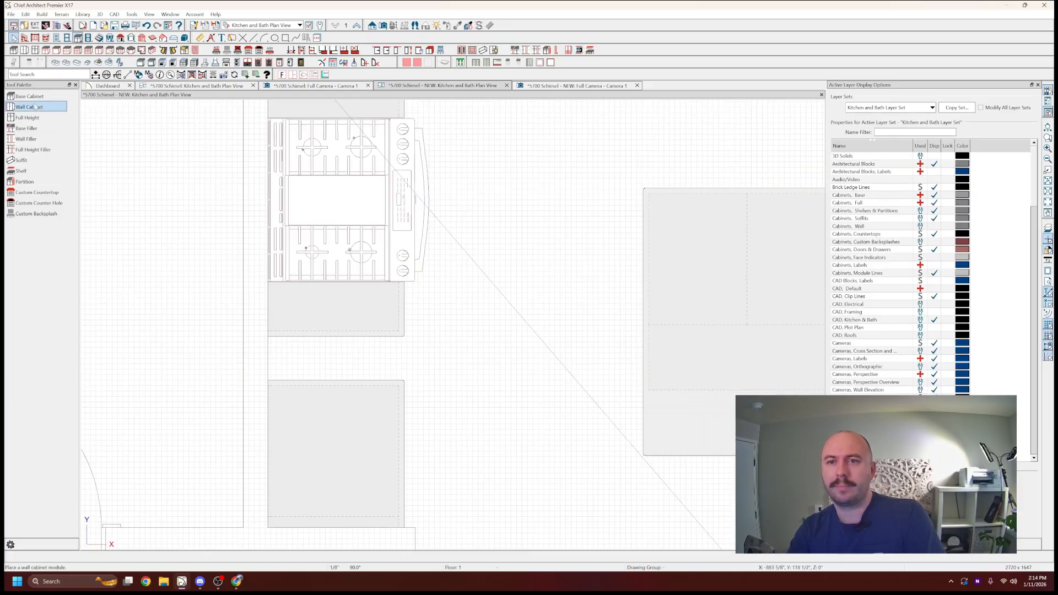
- Stretch the end base cabinet to a 34" width so it meets the 9" cabinet, and check its specification
left_click(339, 408)
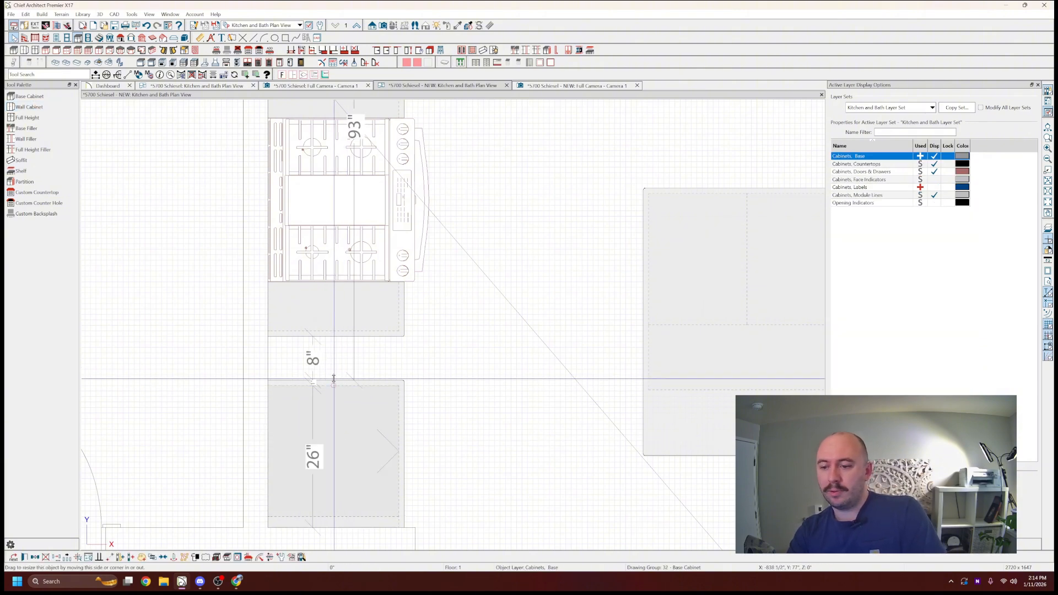
left_click_drag(333, 379, 332, 339)
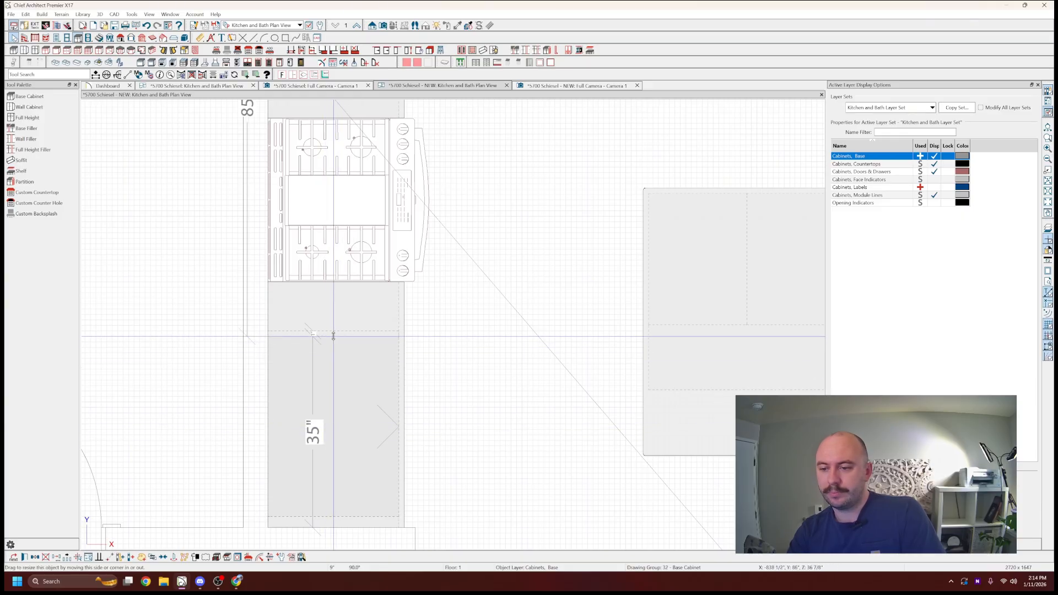
left_click_drag(333, 336, 333, 331)
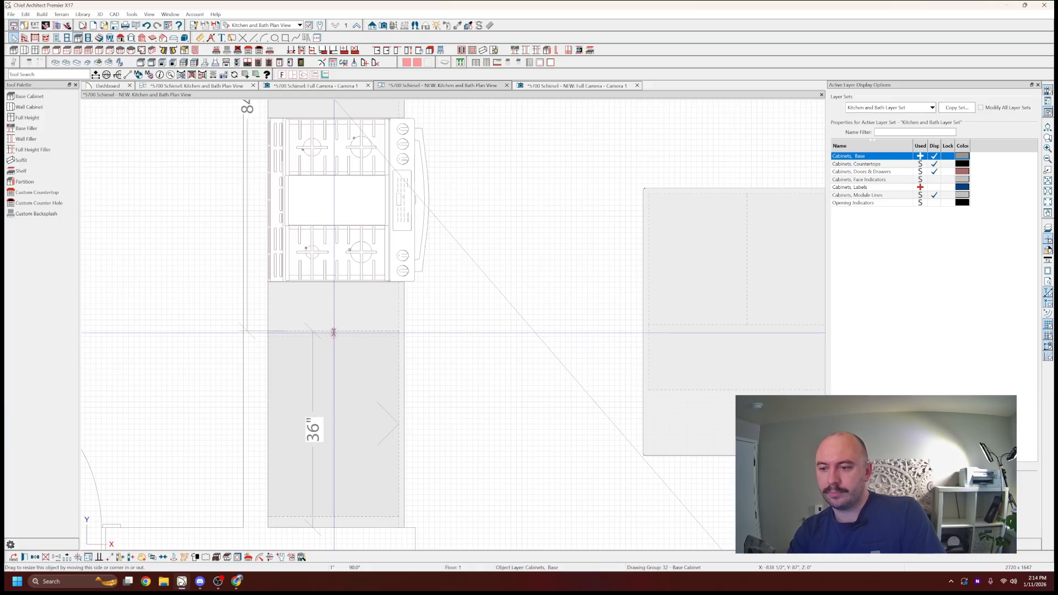
double_click(376, 401)
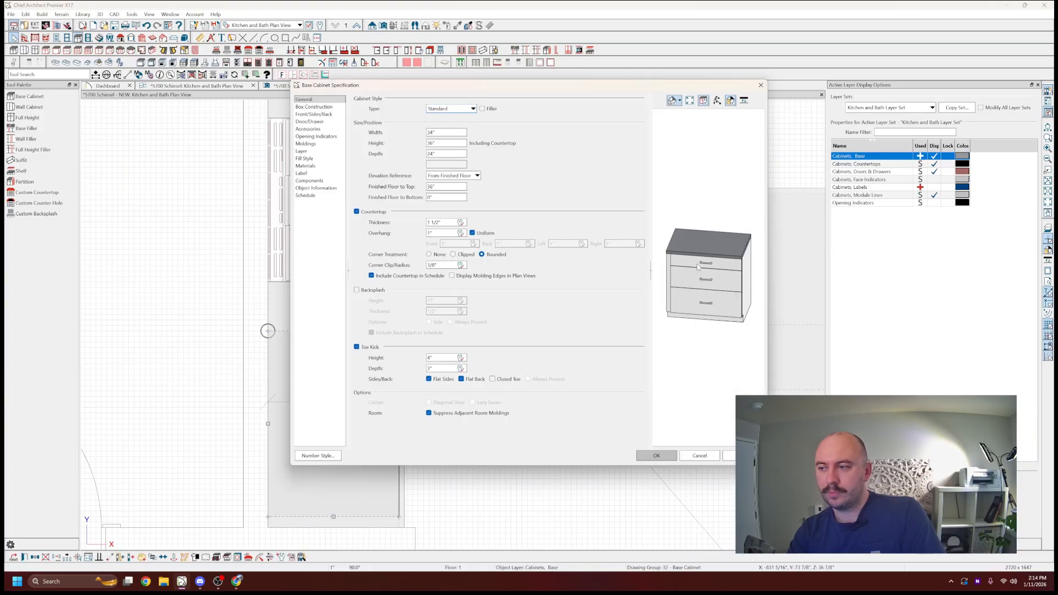
left_click(698, 457)
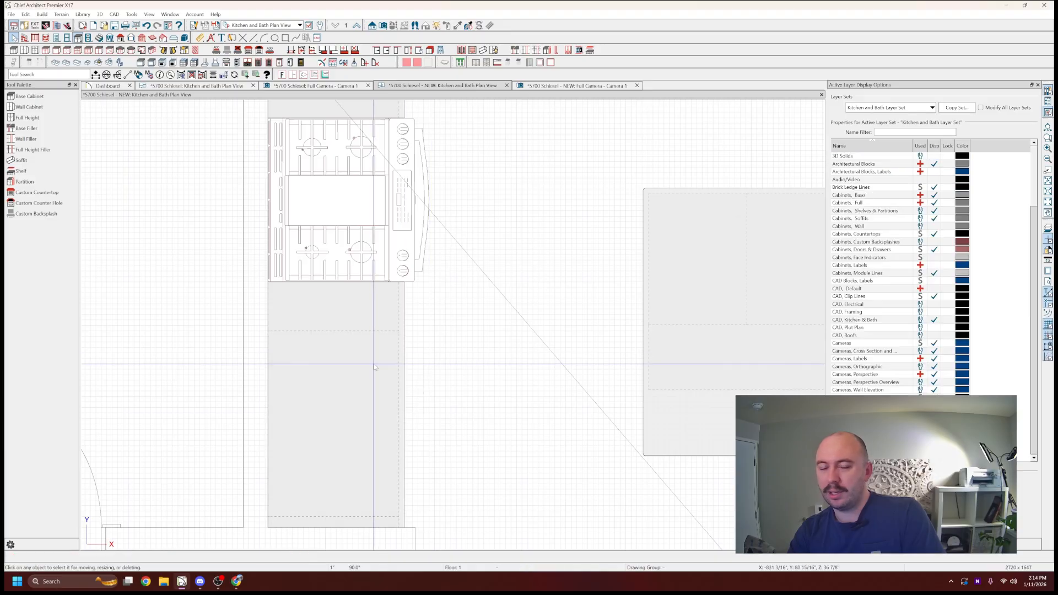
- Pull the end base cabinet's edge facing the end wall in by 1" to widen the gap there
scroll(377, 378, "down", 2)
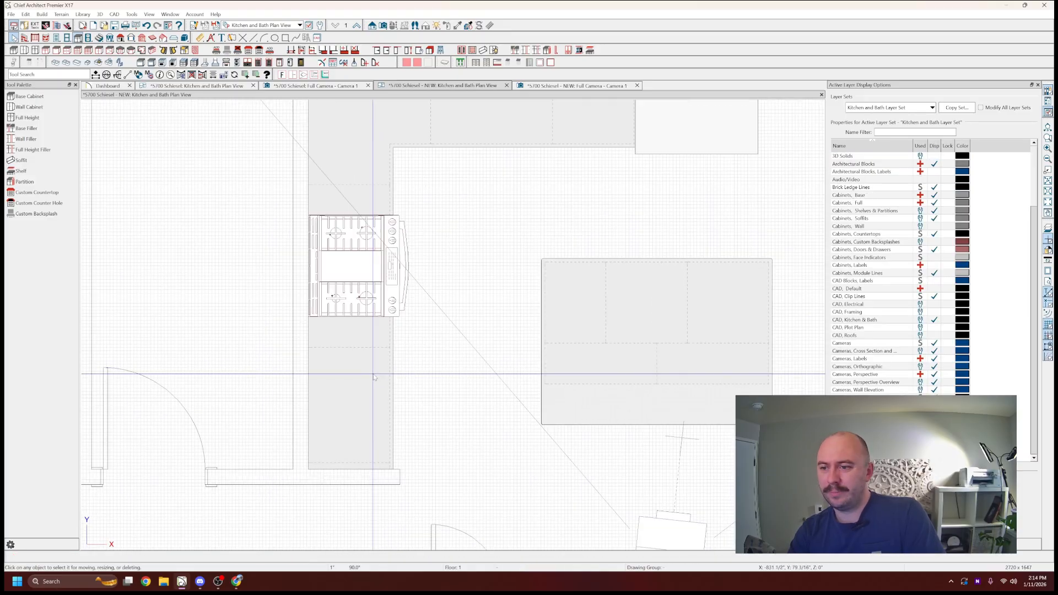
scroll(373, 378, "down", 3)
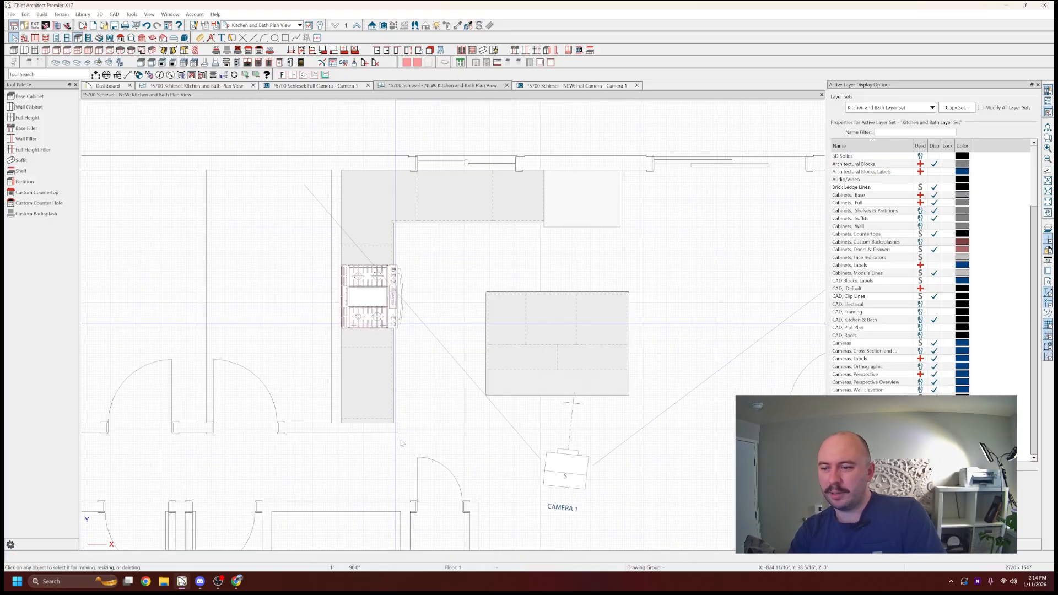
scroll(390, 422, "up", 3)
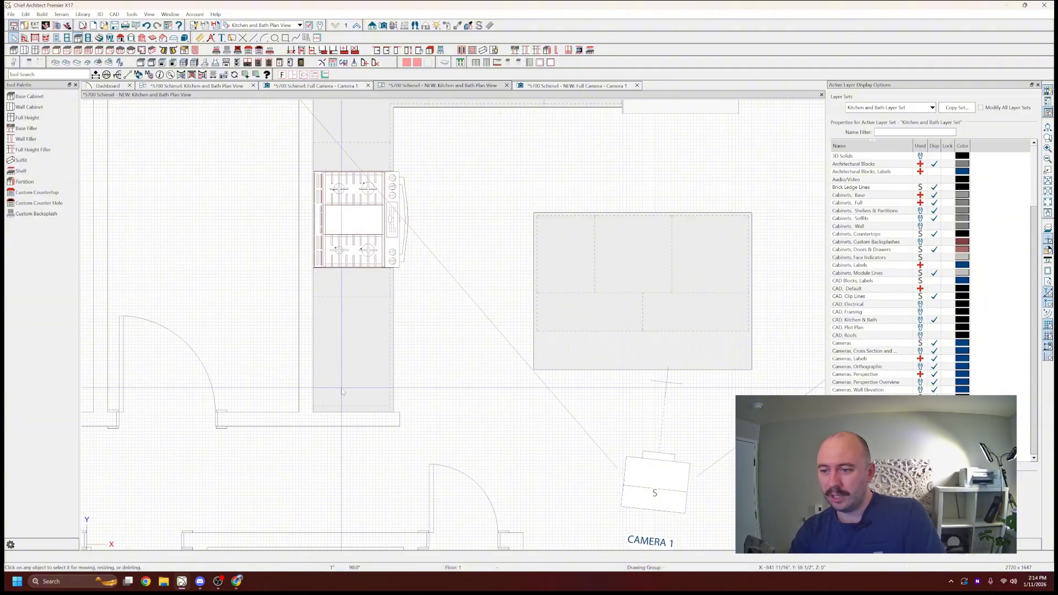
left_click(373, 357)
scroll(351, 405, "up", 2)
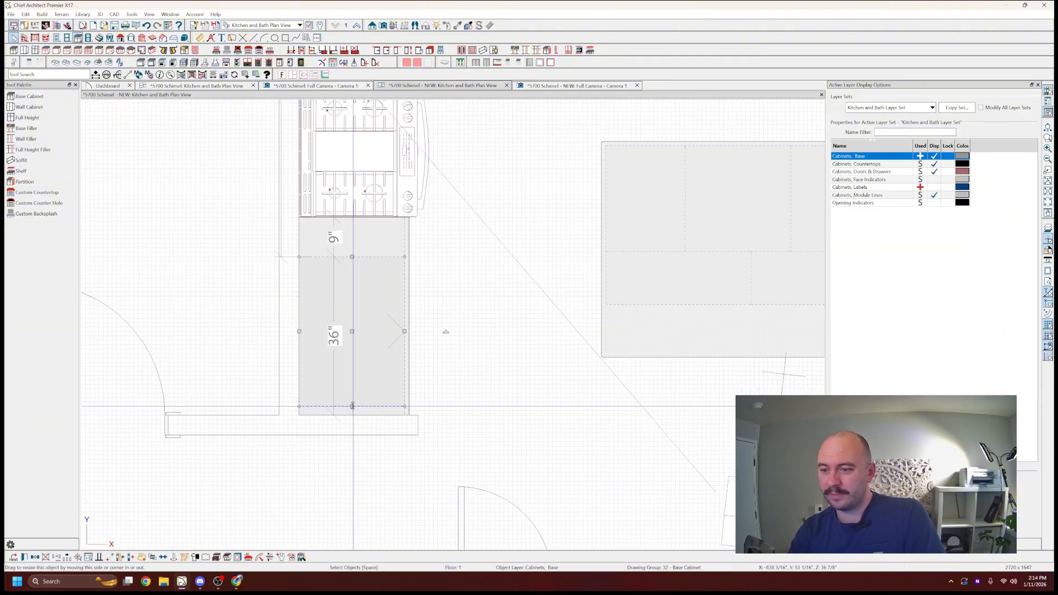
left_click_drag(354, 399, 353, 399)
left_click(368, 395)
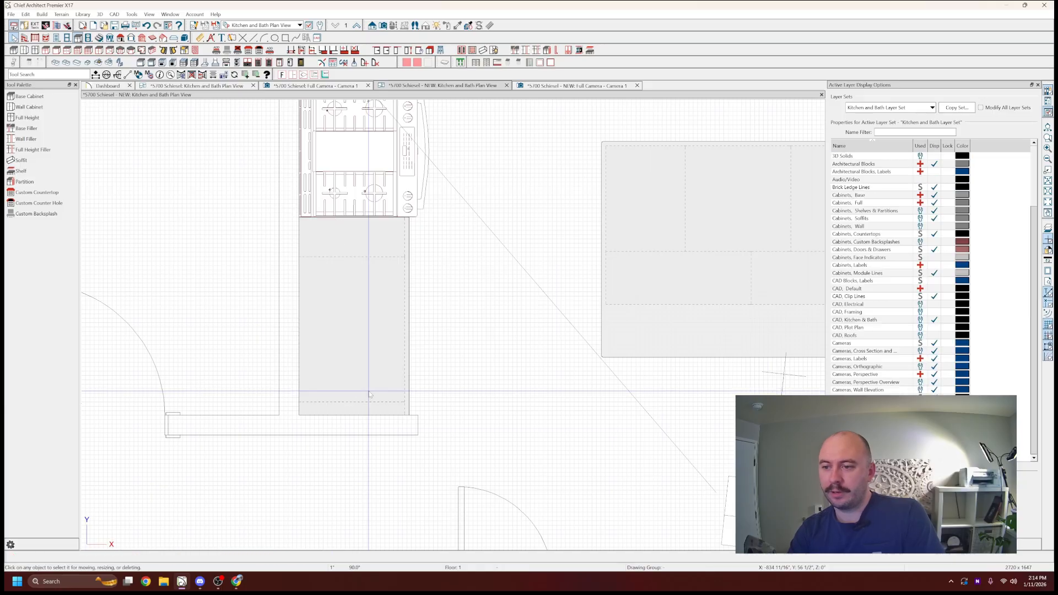
left_click(368, 391)
- Switch to the Camera 1 view of the new kitchen and examine the range wall with its base cabinets
left_click(576, 85)
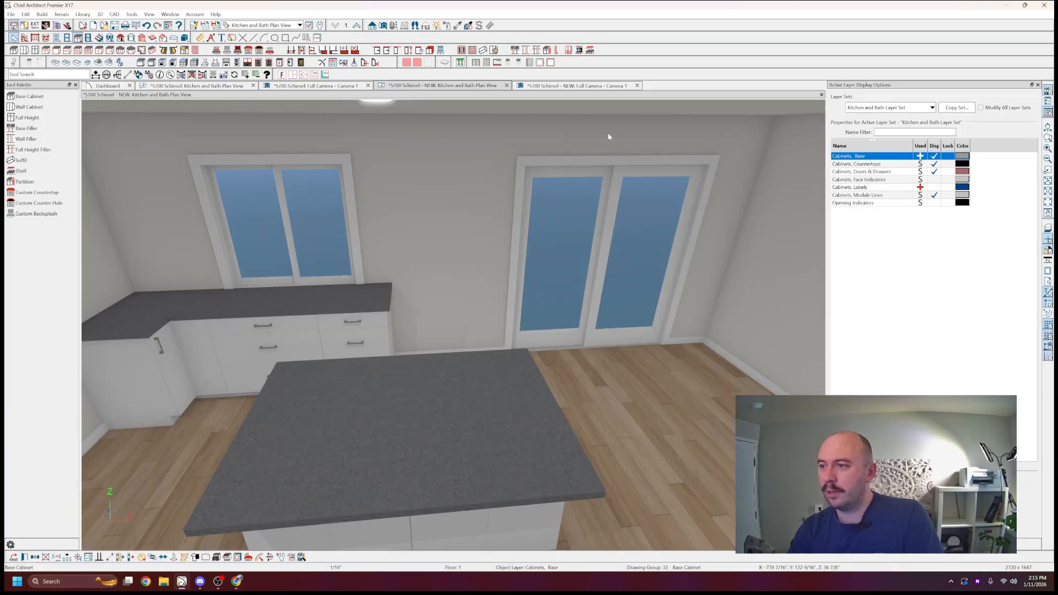
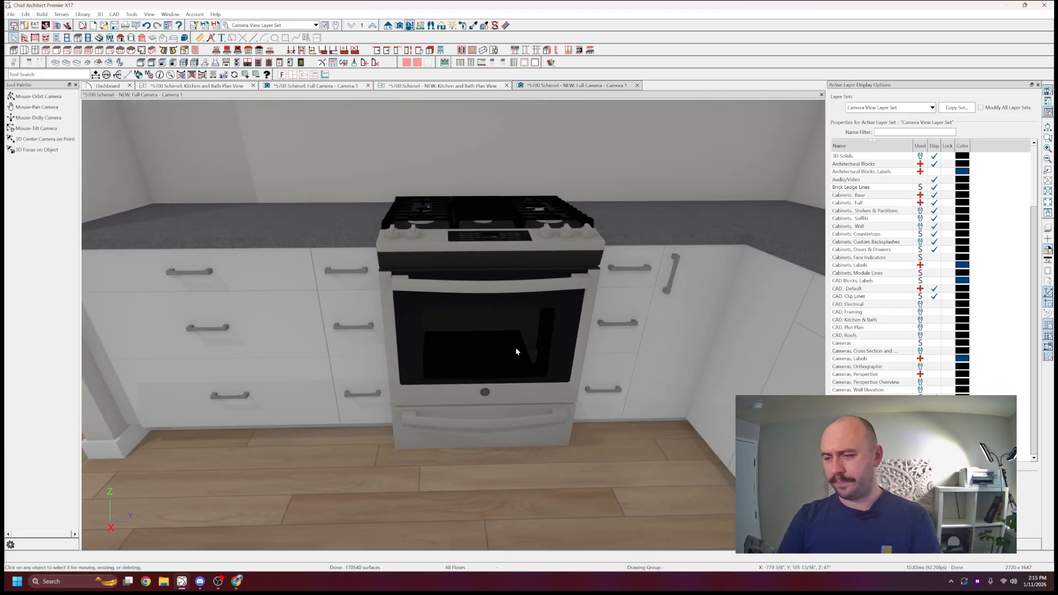
scroll(516, 348, "down", 3)
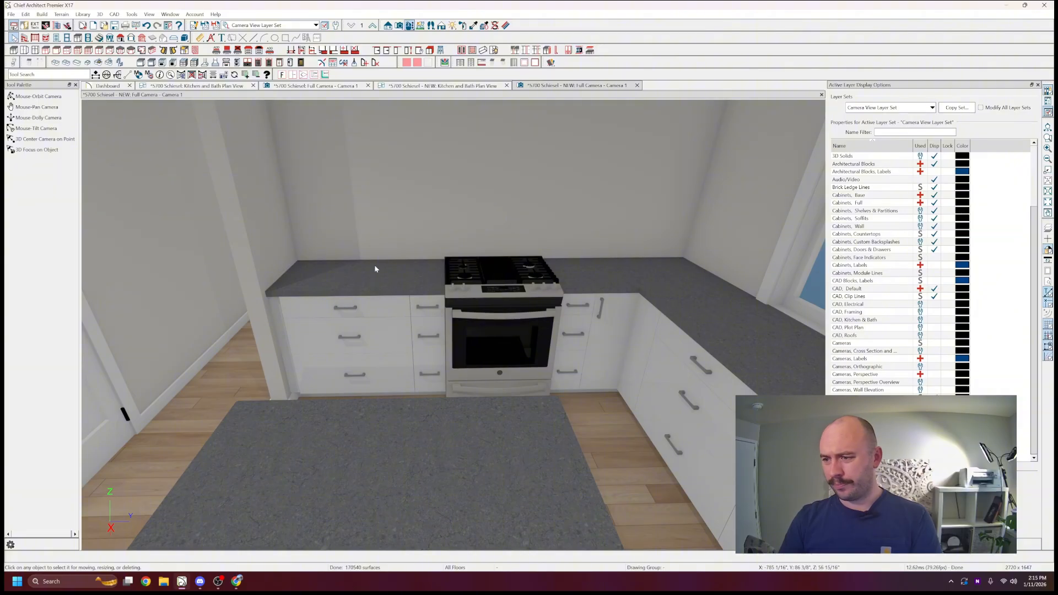
scroll(629, 359, "up", 1)
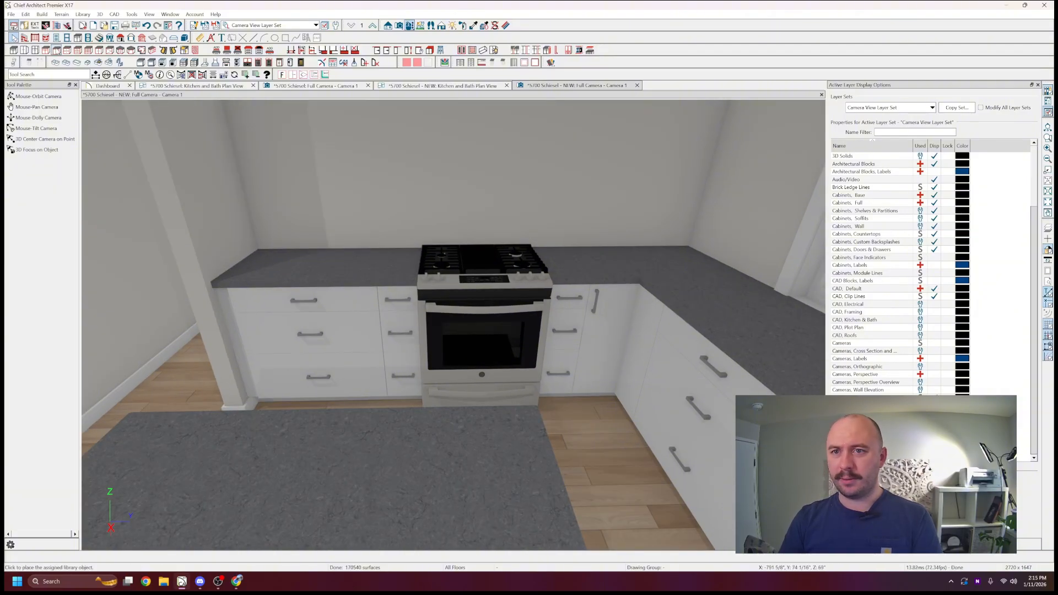
- Apply the single-door base cabinet style to the two 9" cabinets flanking the range
left_click(58, 52)
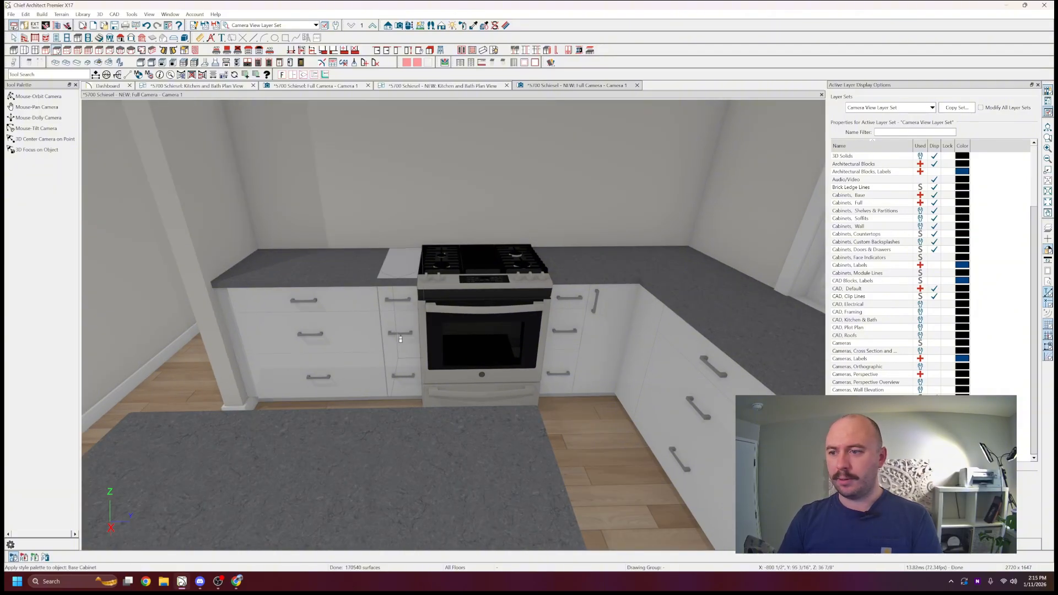
left_click(575, 337)
key("space")
- Place a double-bowl sink with a faucet in the countertop centred below the kitchen window
middle_click_drag(564, 287, 357, 442)
middle_click_drag(571, 322, 533, 328)
scroll(532, 329, "up", 3)
left_click(185, 52)
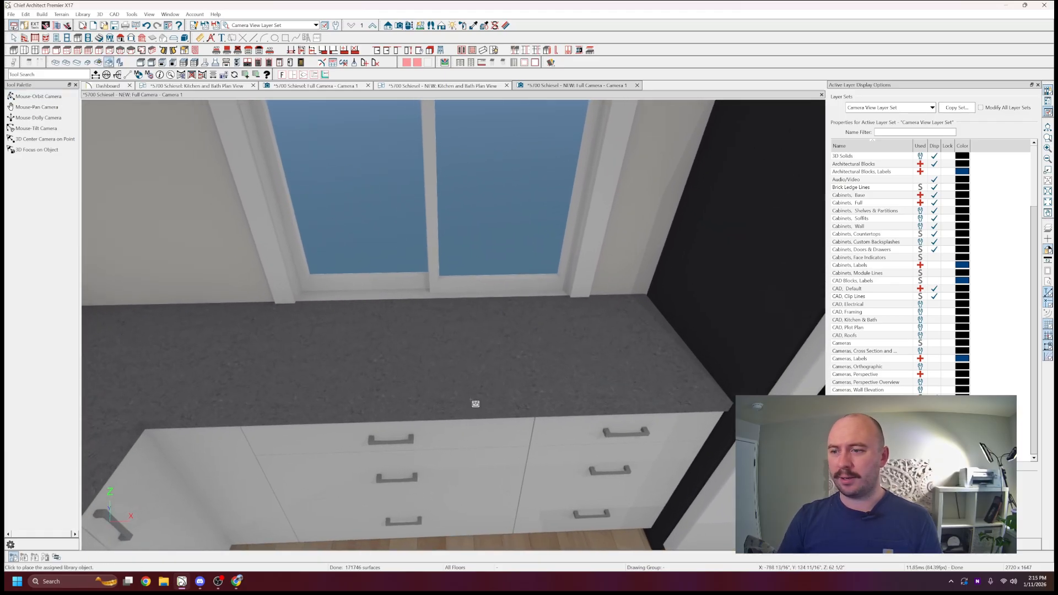
left_click(443, 381)
left_click(564, 313)
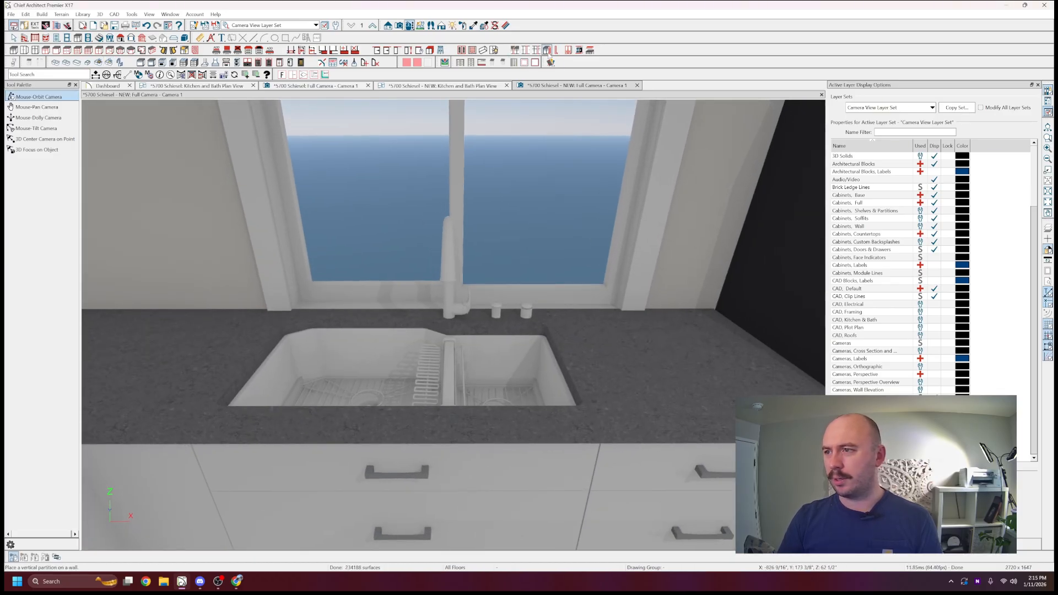
- Give the sink base cabinet a double-door front and place a dishwasher beside it
left_click(513, 63)
scroll(530, 419, "down", 5)
middle_click_drag(530, 418, 524, 340)
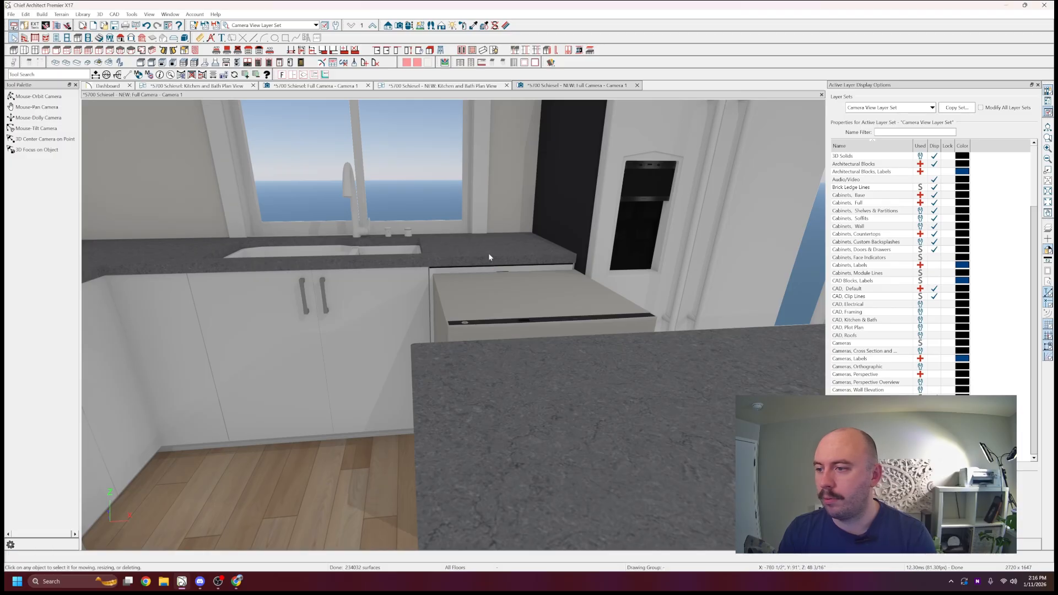
- Delete the base cabinet between the sink base and the refrigerator, and push the dishwasher back into its place
left_click(490, 255)
key("Delete")
left_click(517, 300)
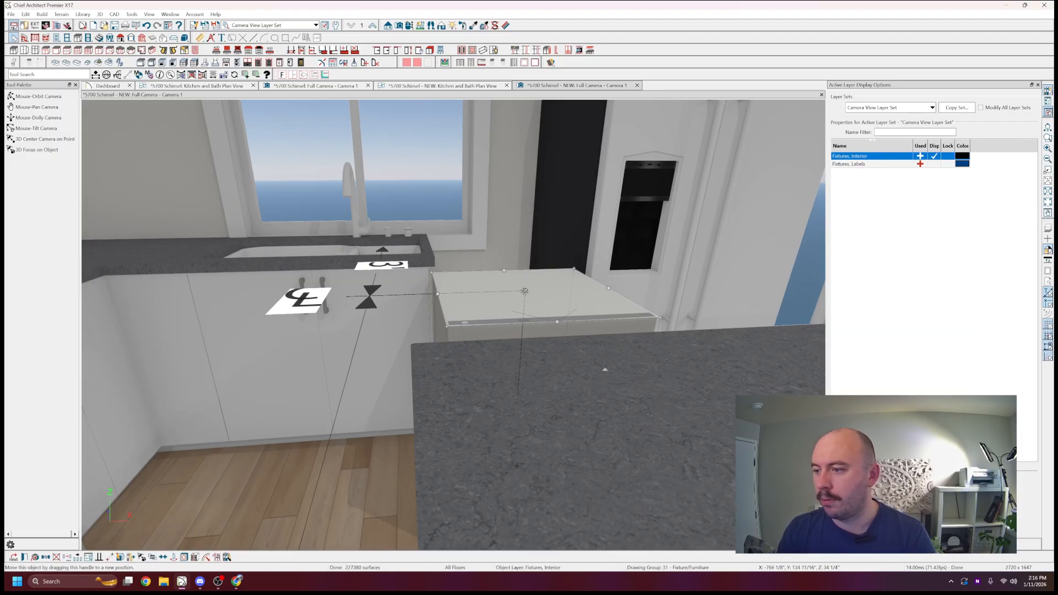
left_click_drag(524, 291, 502, 247)
key("Escape")
- Shift the refrigerator slightly away from the dishwasher, toward the sliding glass doors
middle_click_drag(528, 268, 503, 298)
scroll(528, 270, "up", 4)
scroll(527, 274, "down", 8)
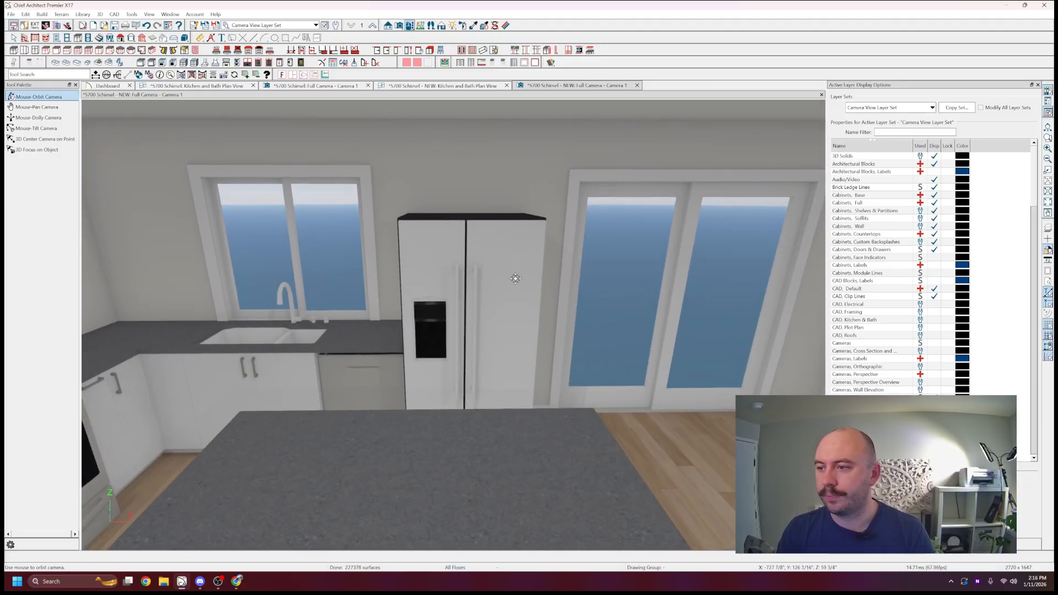
key("space")
left_click(500, 300)
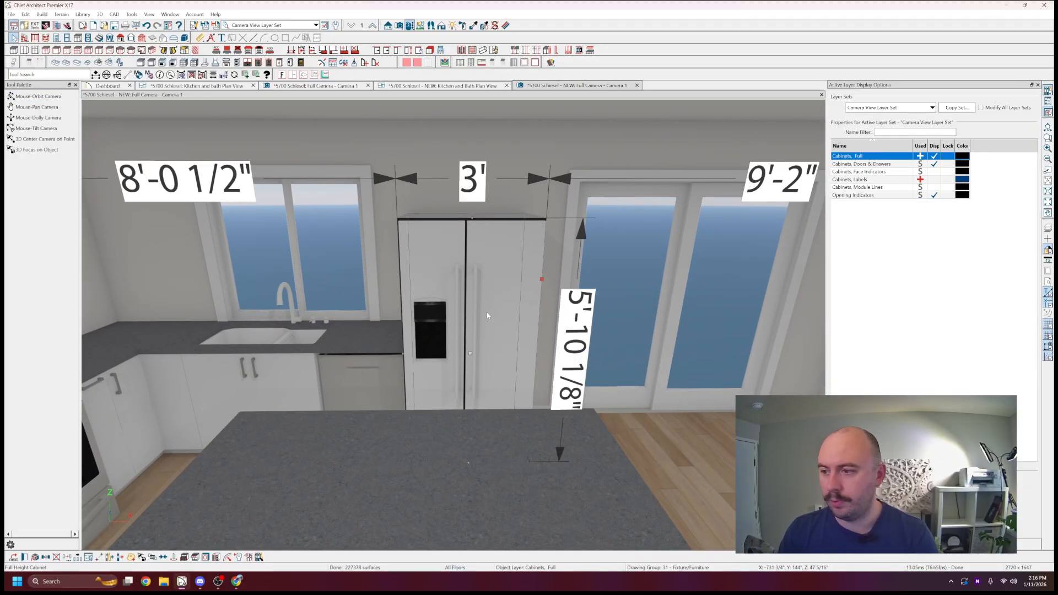
left_click_drag(472, 354, 480, 353)
key("Escape")
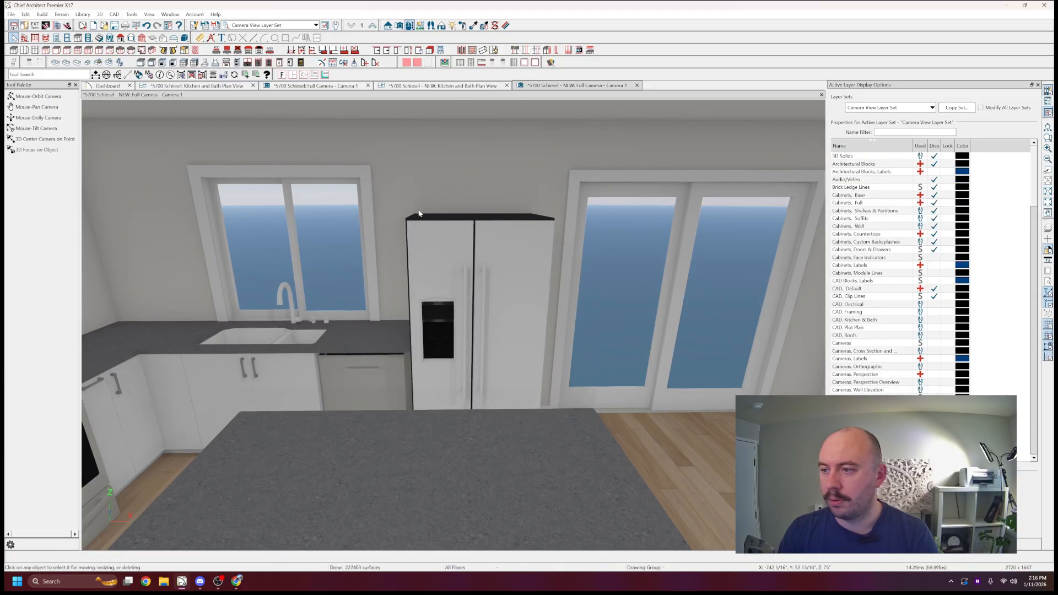
- In the plan, fit a partition as deep as the refrigerator against its dishwasher side and mirror a copy to its other side
left_click(404, 87)
scroll(352, 303, "down", 5)
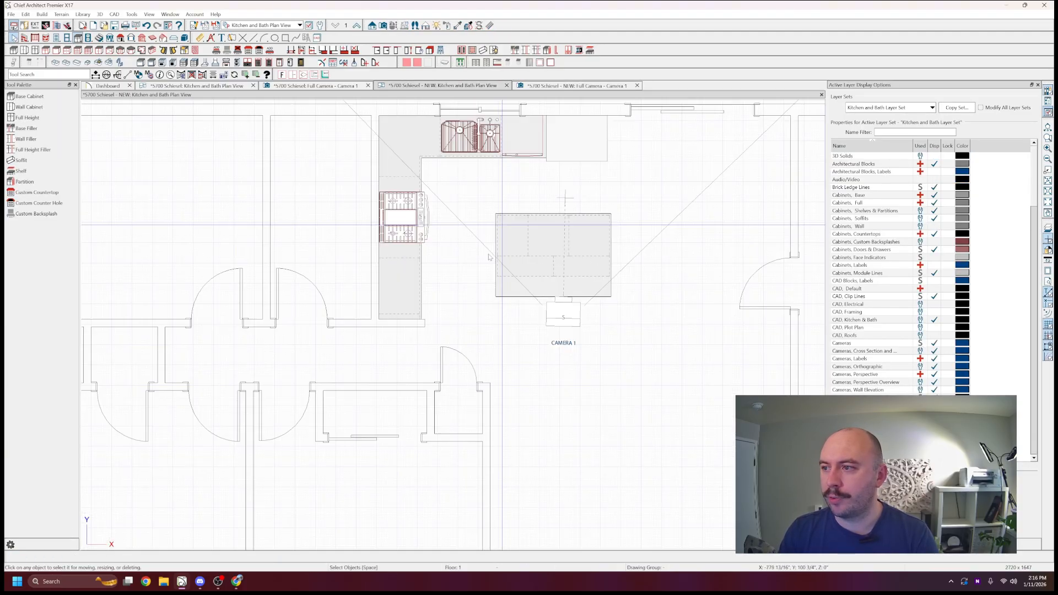
scroll(524, 192, "up", 4)
left_click(350, 297)
left_click_drag(350, 307, 355, 328)
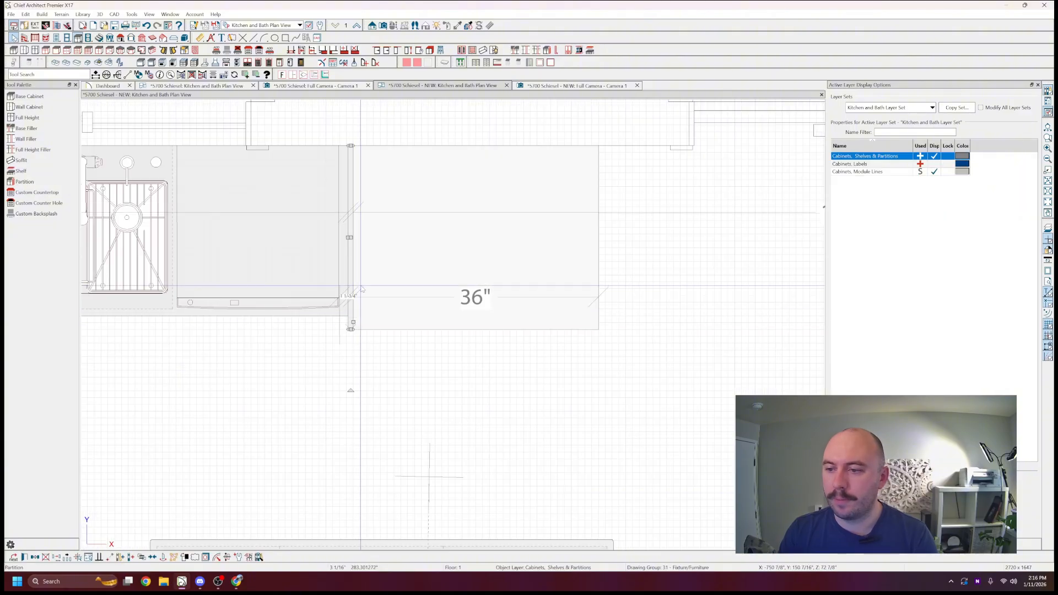
key("r")
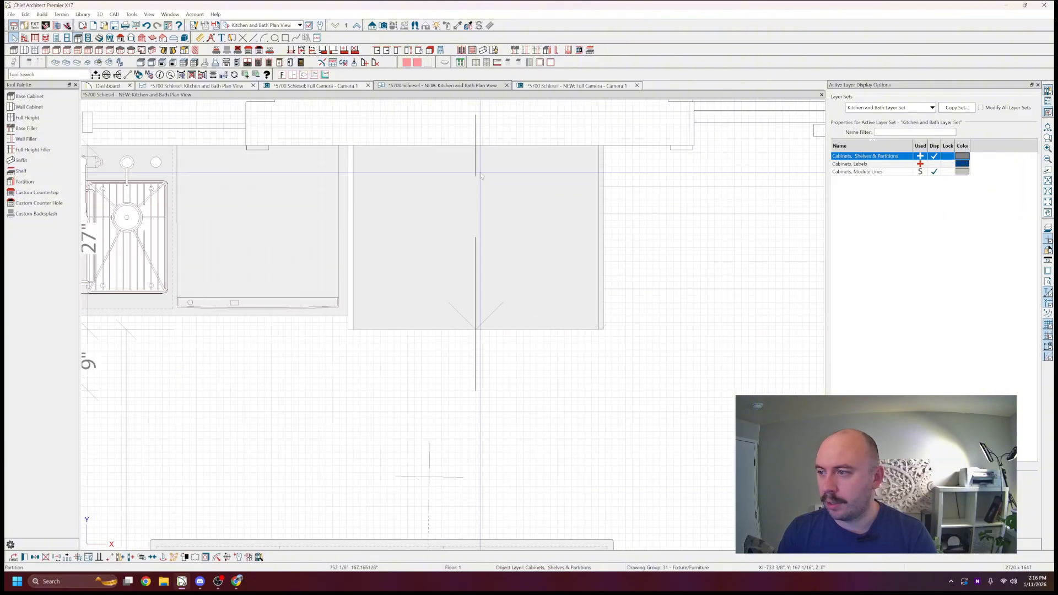
left_click(478, 177)
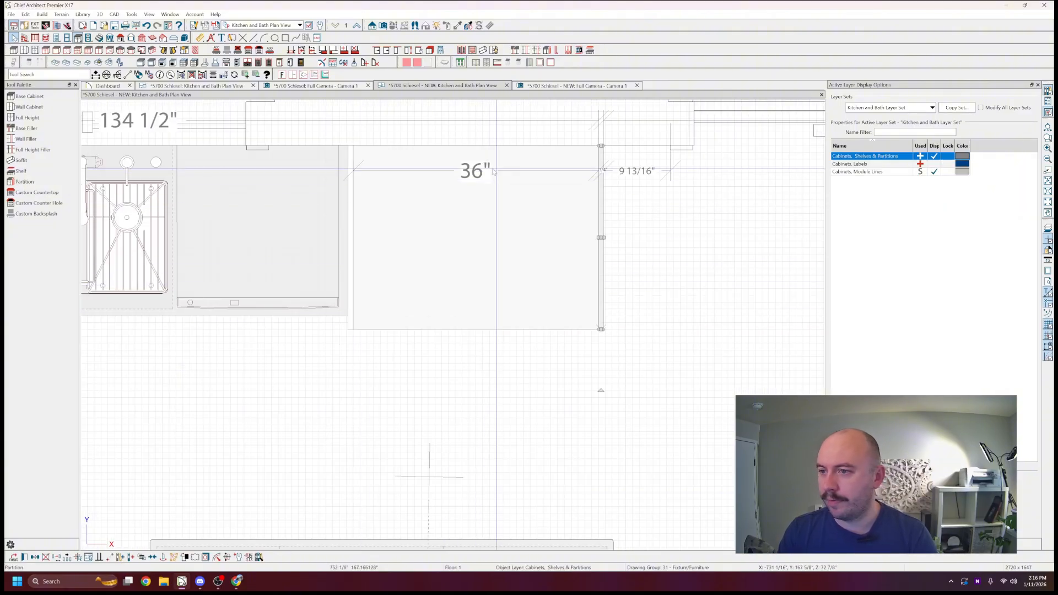
- Place a 24" wall cabinet above the dishwasher with the wall cabinet layer displayed, and mirror a copy over the refrigerator
left_click(61, 108)
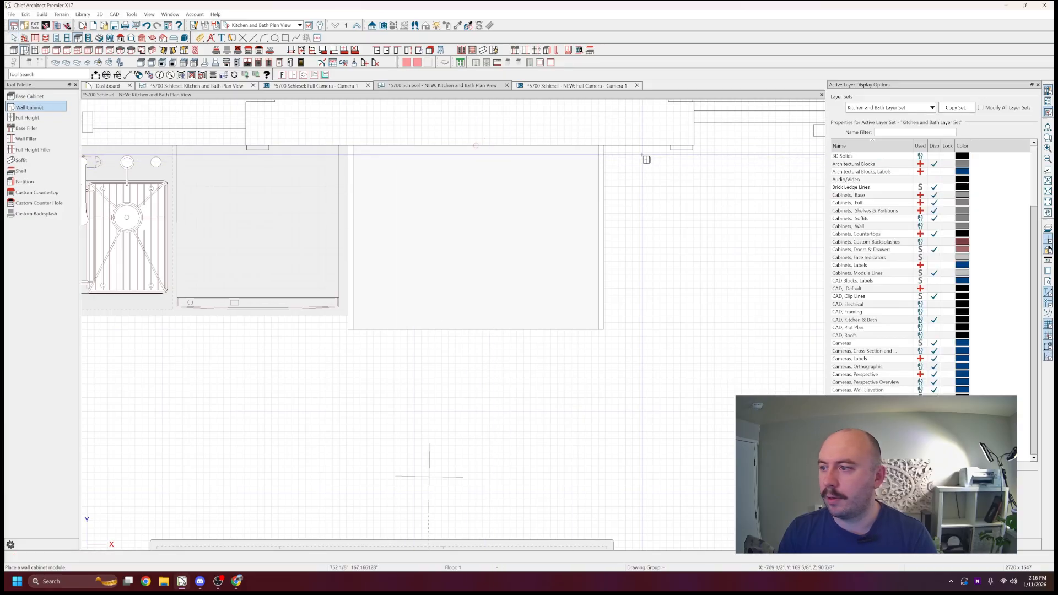
left_click(526, 272)
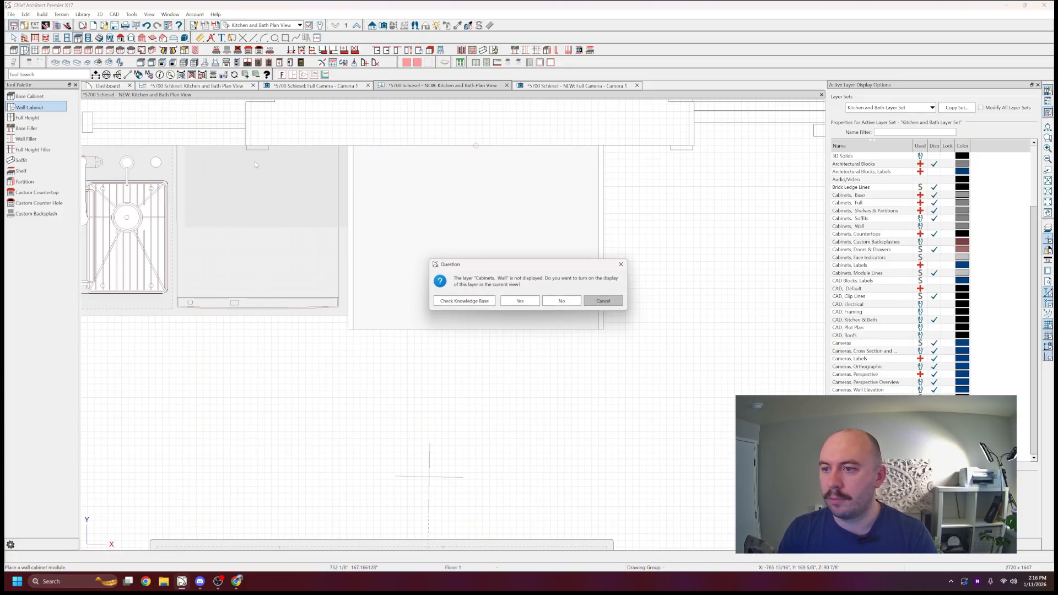
left_click(521, 302)
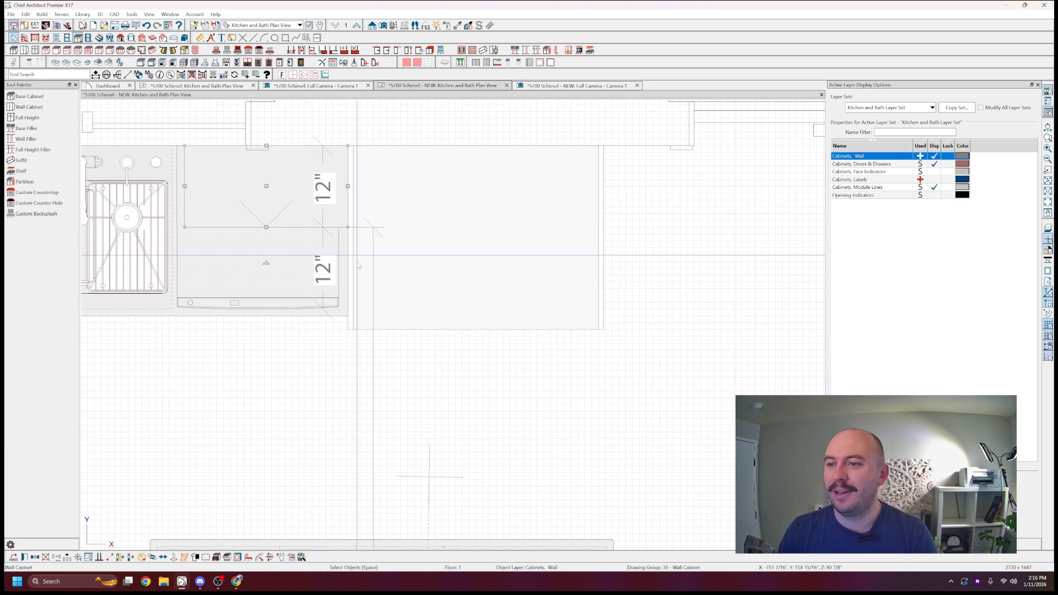
key("r")
left_click(352, 274)
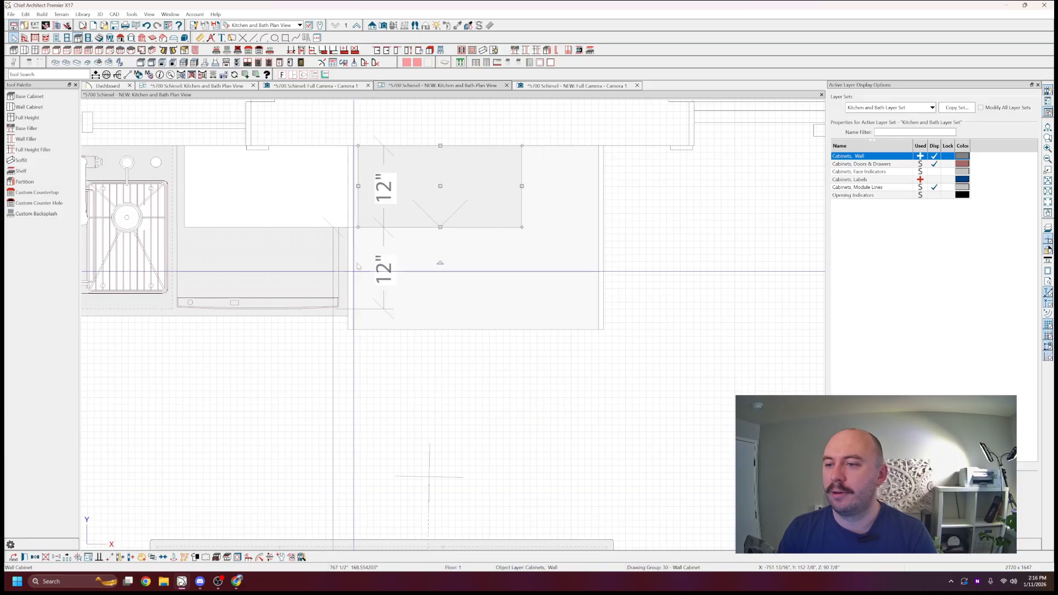
- Stretch the wall cabinet over the refrigerator across both partitions and to their depth, and raise its bottom above the refrigerator
left_click(341, 191)
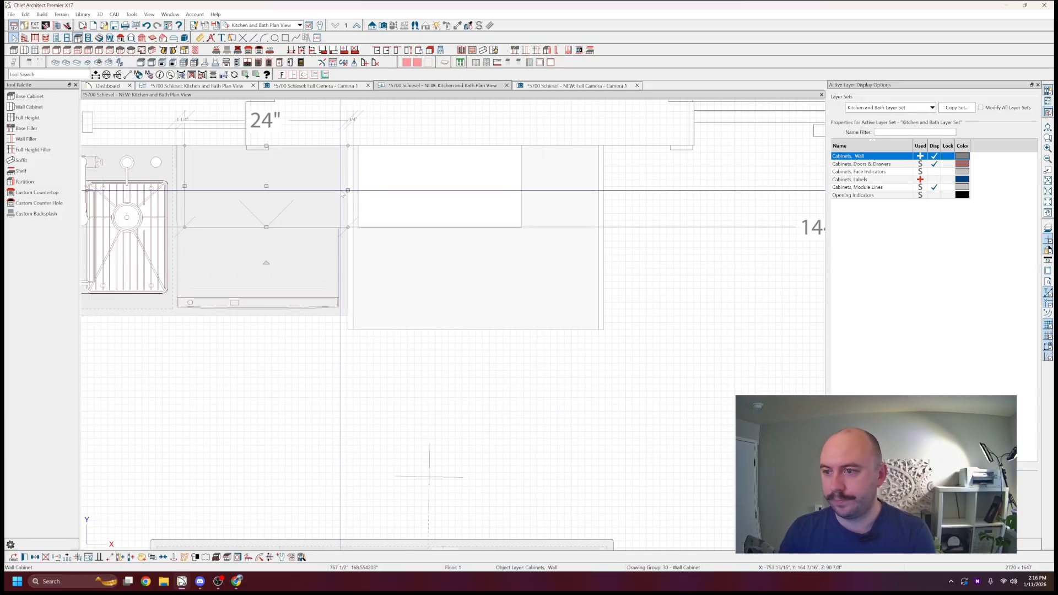
left_click(354, 190)
left_click_drag(354, 186, 344, 186)
left_click_drag(521, 185, 604, 183)
key("ctrl+Tab")
left_click_drag(477, 284, 501, 204)
key("Escape")
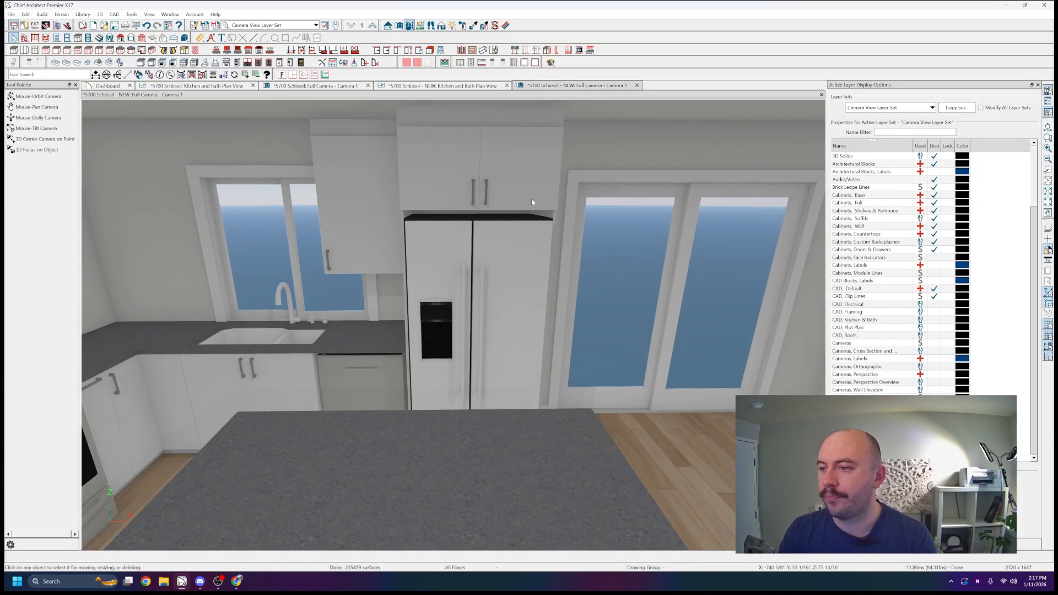
- Check the refrigerator surround in 3D, and delete the wall cabinet above the dishwasher in the plan
middle_click_drag(533, 200, 426, 119)
scroll(523, 189, "down", 3)
scroll(522, 194, "down", 2)
scroll(512, 225, "up", 1)
scroll(494, 204, "up", 3)
scroll(430, 121, "down", 2)
left_click(397, 86)
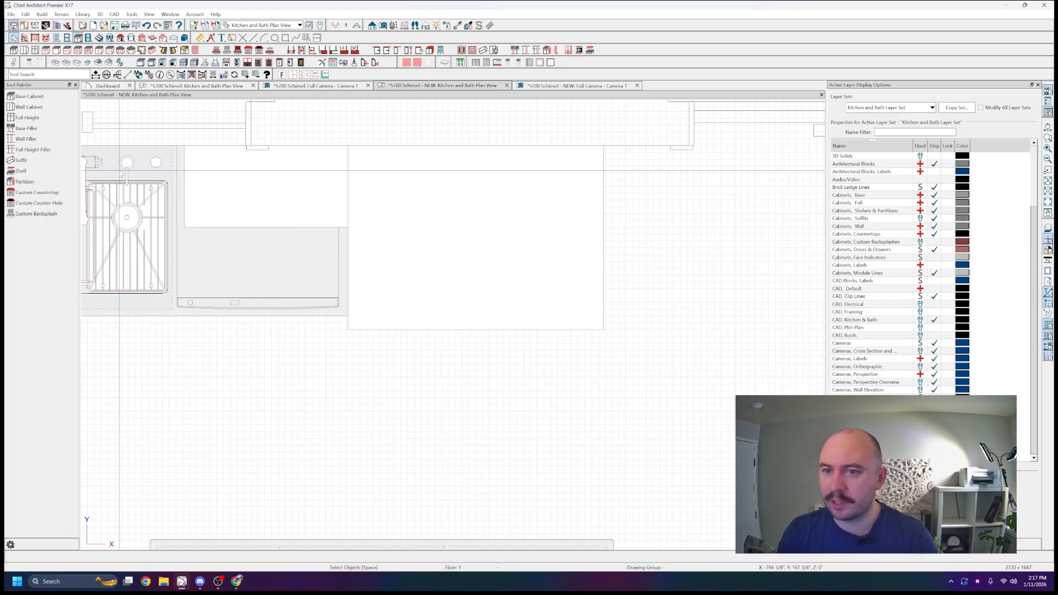
left_click(29, 107)
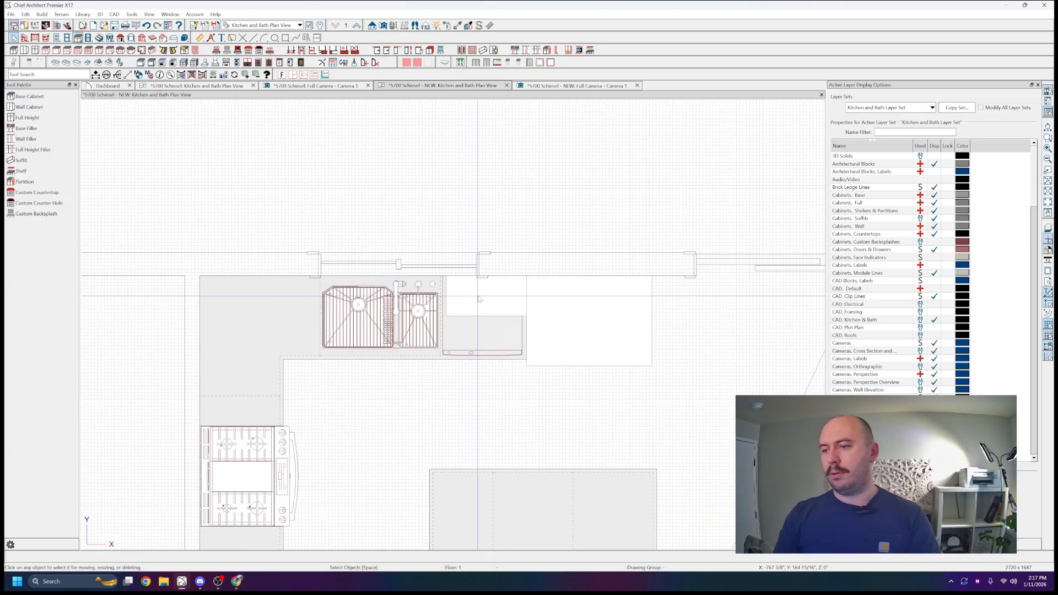
left_click(478, 300)
key("Delete")
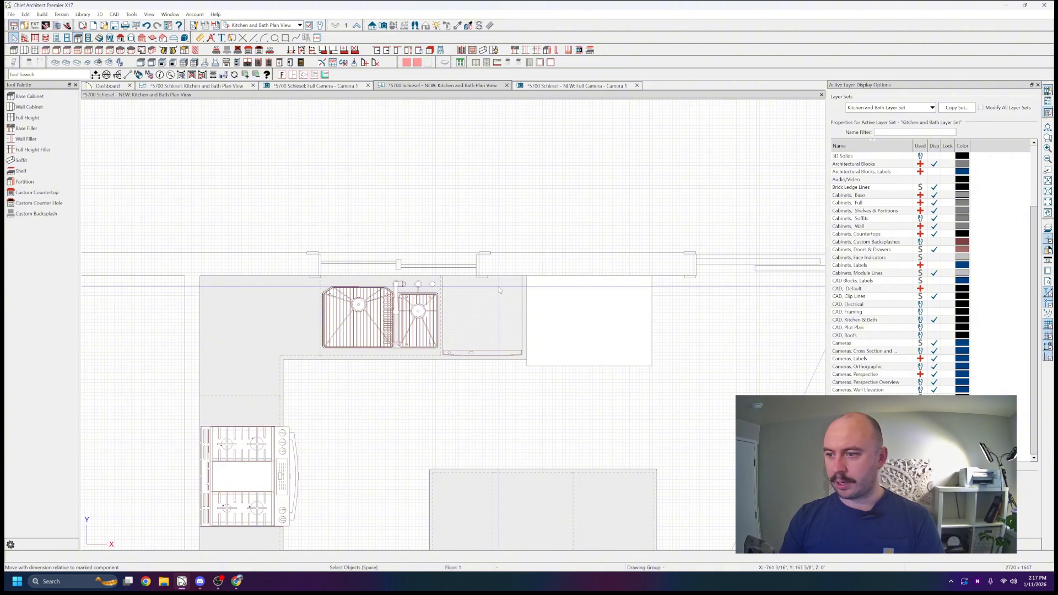
- Place a wall cabinet on the range wall above the end base cabinet
scroll(497, 284, "up", 4)
scroll(401, 270, "down", 4)
left_click(310, 412)
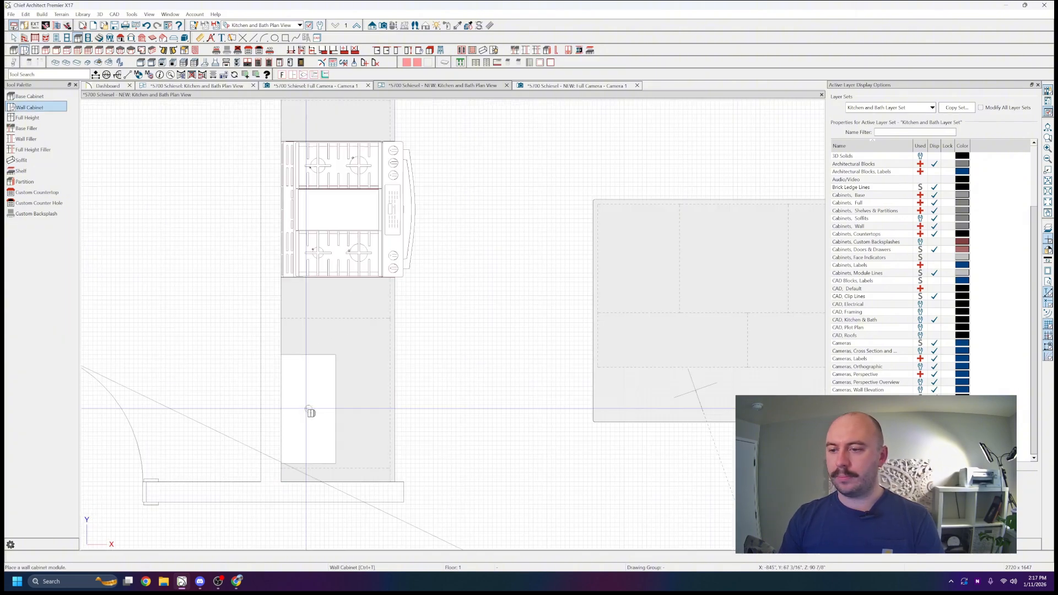
key("space")
left_click(309, 412)
scroll(309, 412, "up", 2)
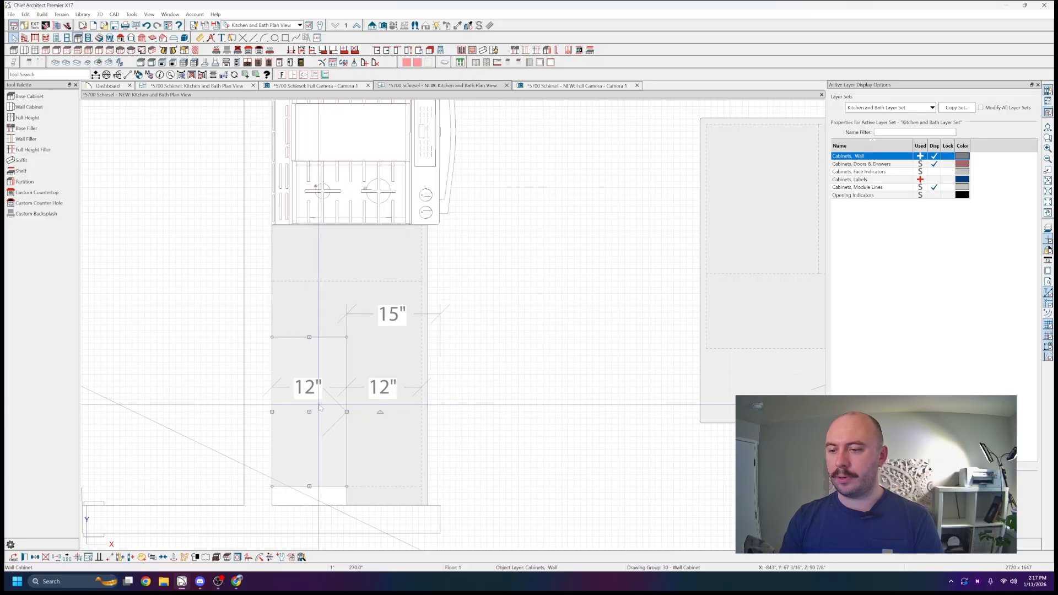
- Resize the range-wall wall cabinet to 21" wide and fill the run between the end wall and the range with two of them
key("Escape")
scroll(310, 411, "down", 1)
left_click(327, 387)
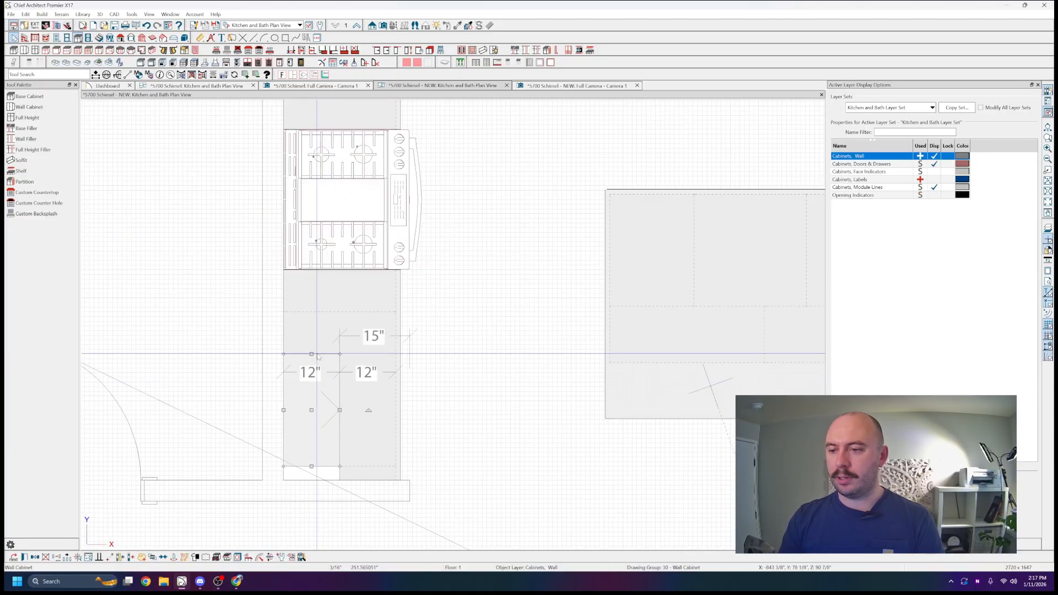
left_click_drag(312, 354, 318, 381)
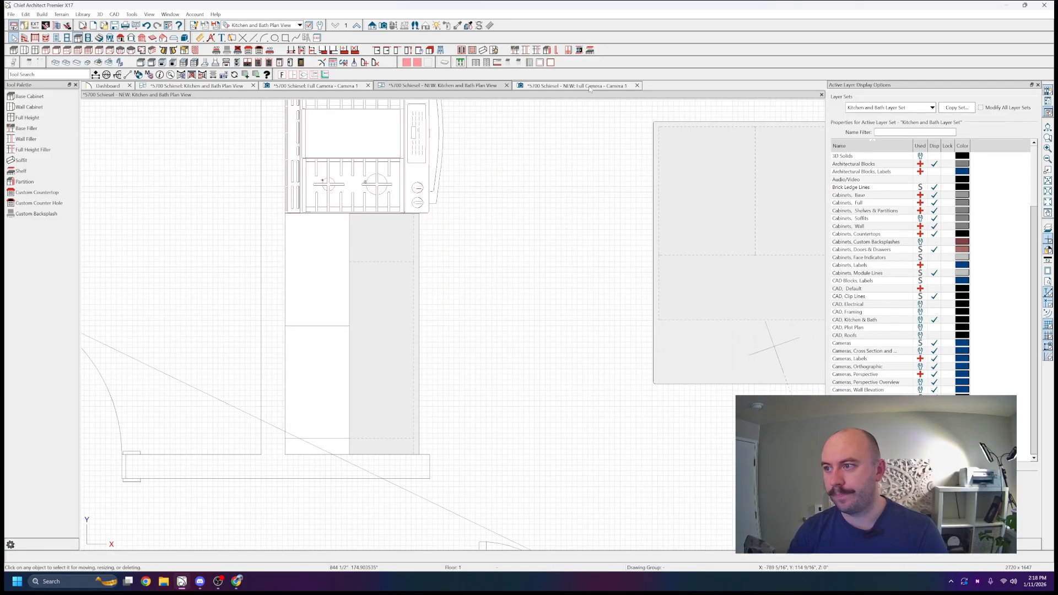
- In the Camera 1 view, reverse the door swings of both range-wall wall cabinets so their handles meet in the middle
left_click(610, 86)
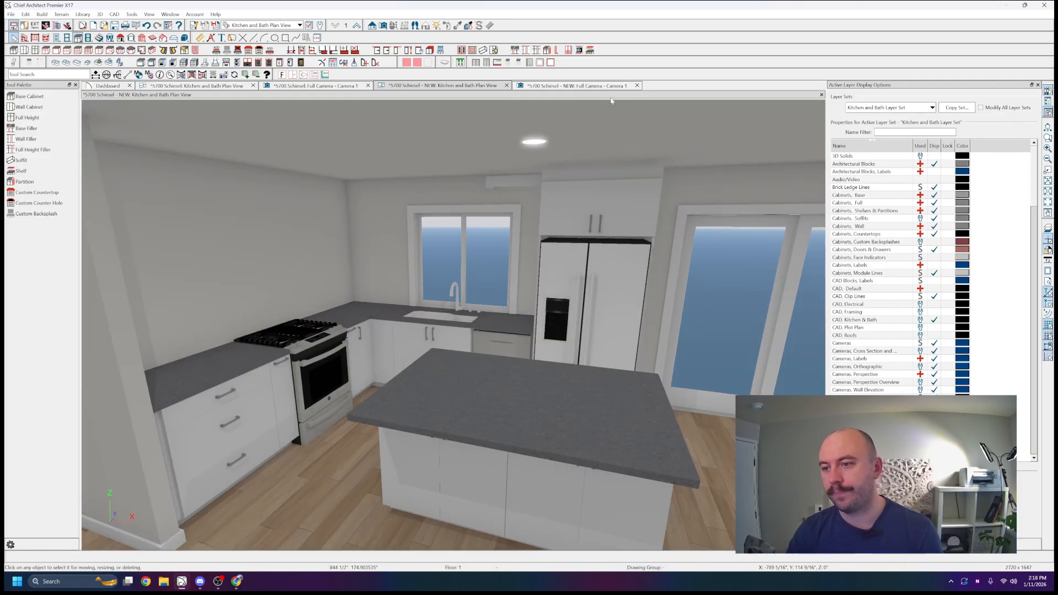
left_click_drag(619, 105, 554, 153)
middle_click_drag(554, 153, 451, 199)
scroll(451, 198, "up", 3)
scroll(448, 212, "down", 2)
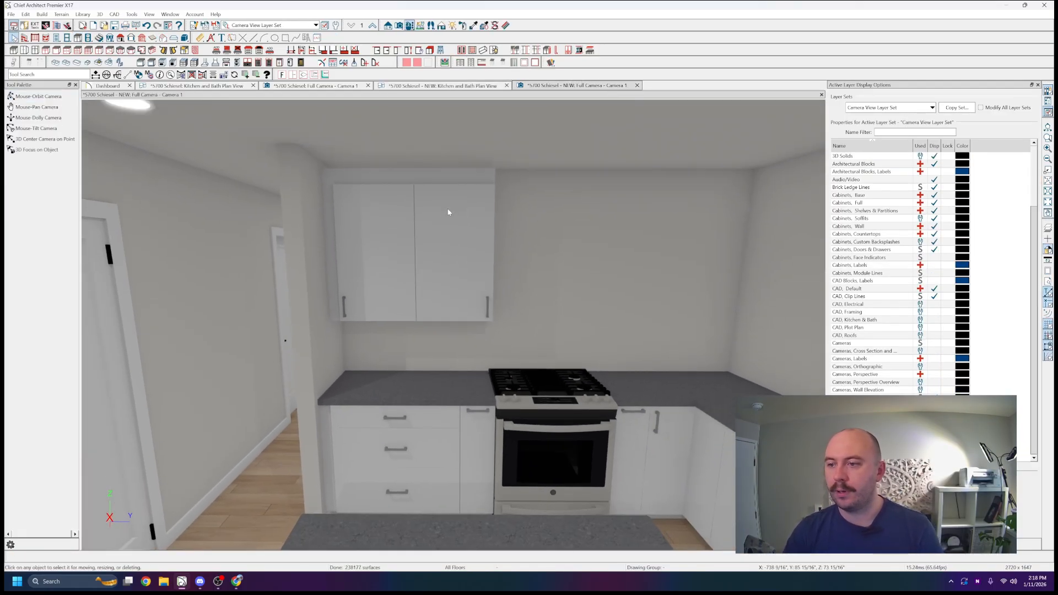
left_click(454, 250)
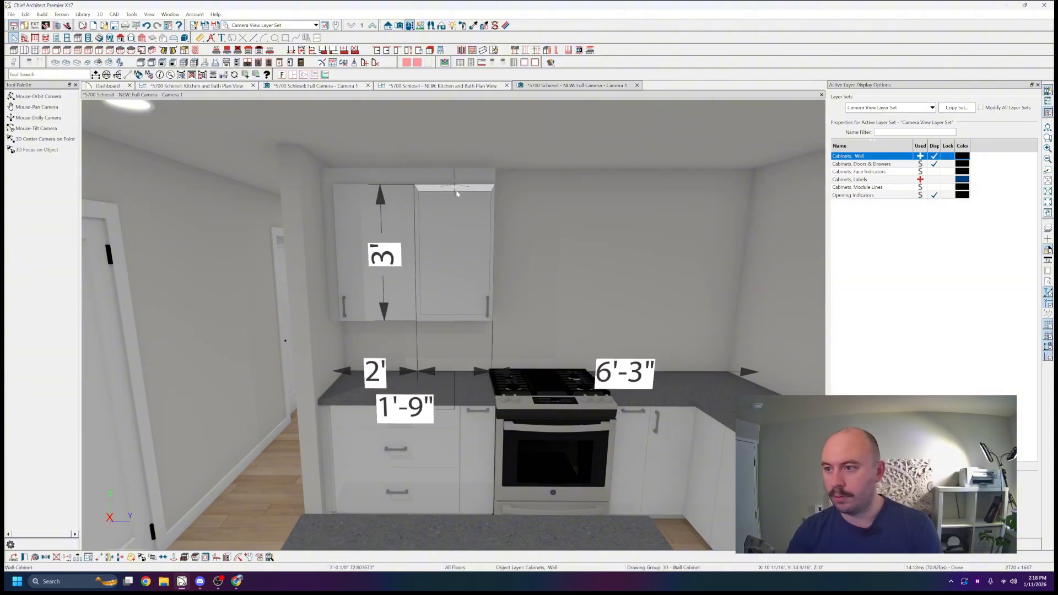
left_click(372, 206)
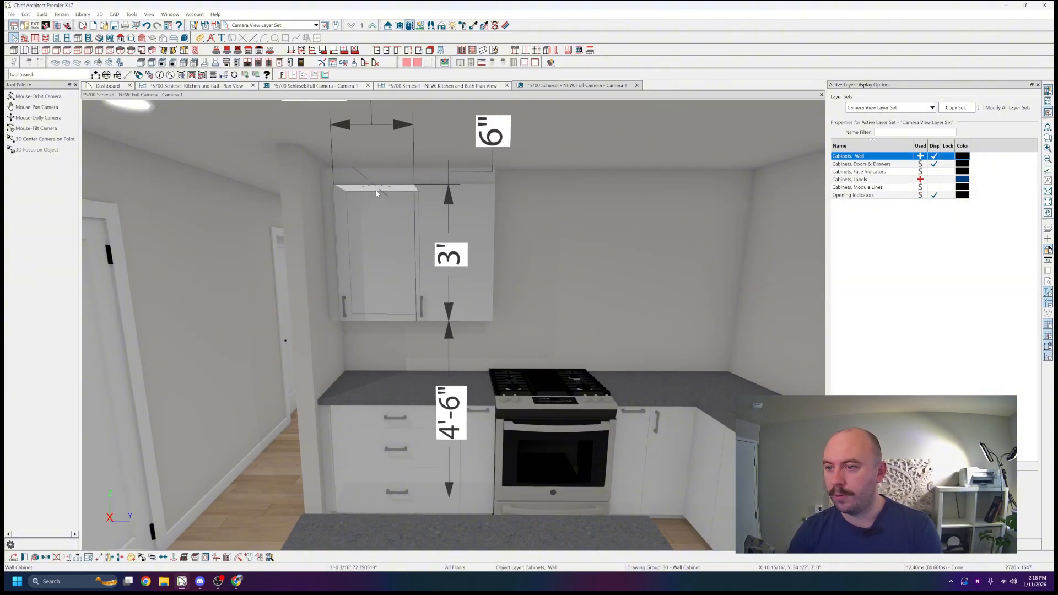
left_click(611, 213)
- Examine the kitchen layout in 3D from several angles, including the wall cabinets, sink, refrigerator surround and island
scroll(606, 210, "down", 5)
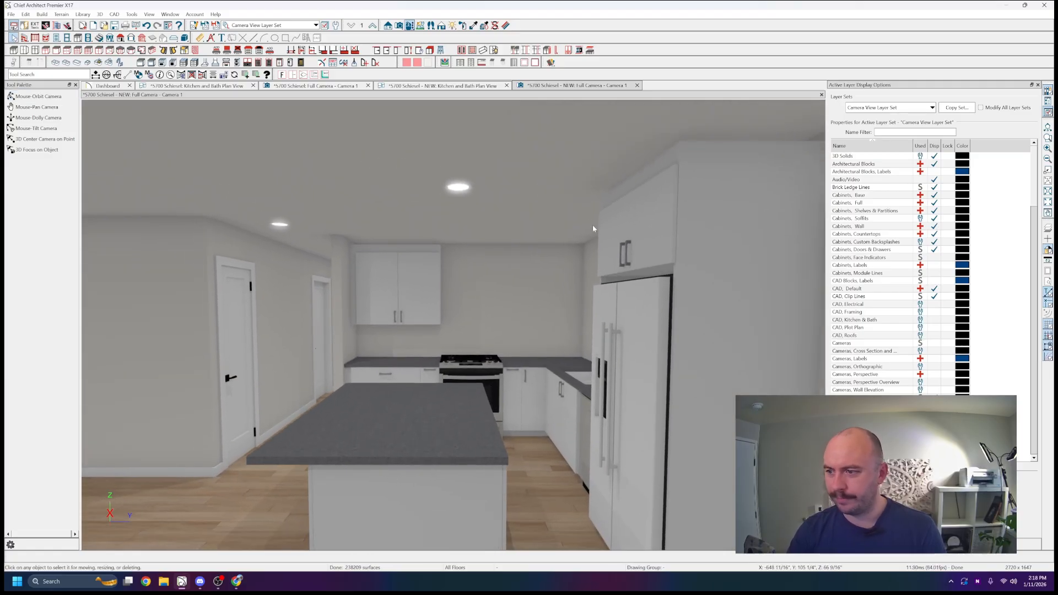
middle_click_drag(593, 225, 472, 326)
scroll(388, 291, "up", 3)
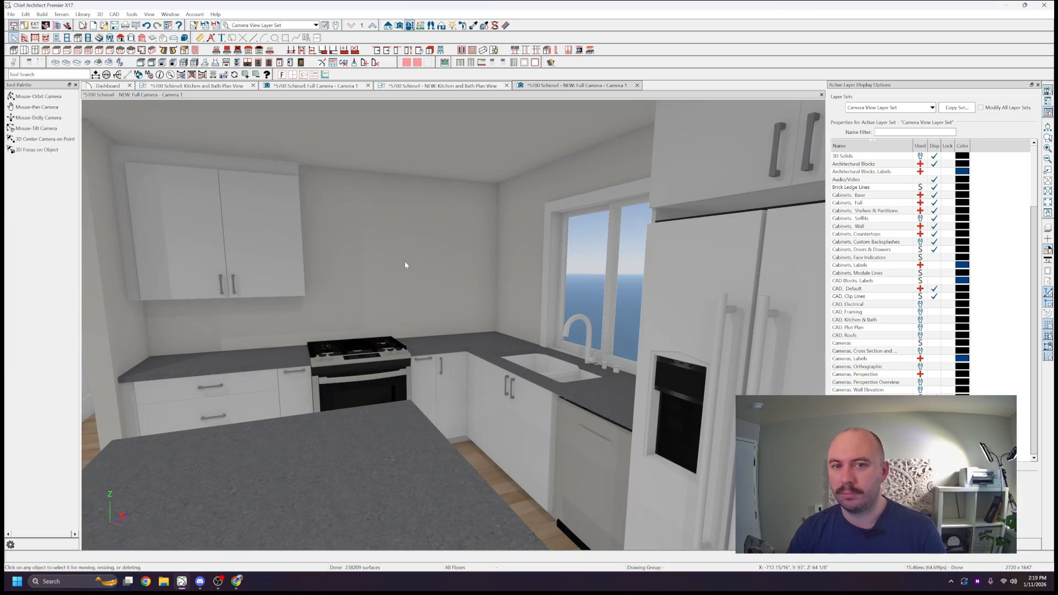
scroll(405, 263, "up", 3)
middle_click_drag(405, 263, 656, 296)
scroll(402, 260, "down", 5)
scroll(463, 370, "down", 4)
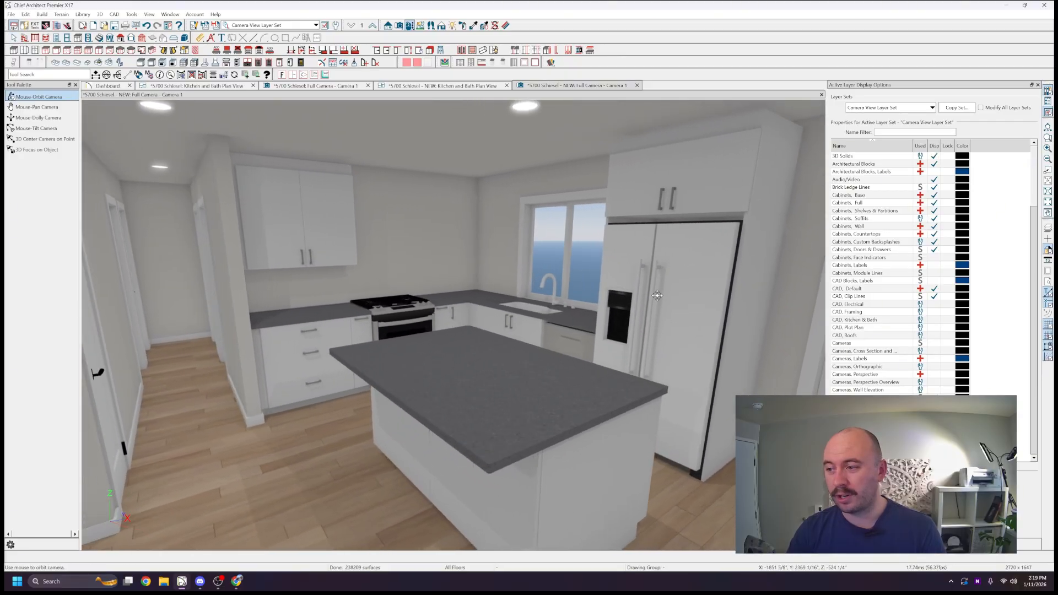
key("space")
- In the plan, move the whole island about 12 7/8" straight away from the sink wall
middle_click_drag(613, 263, 455, 342)
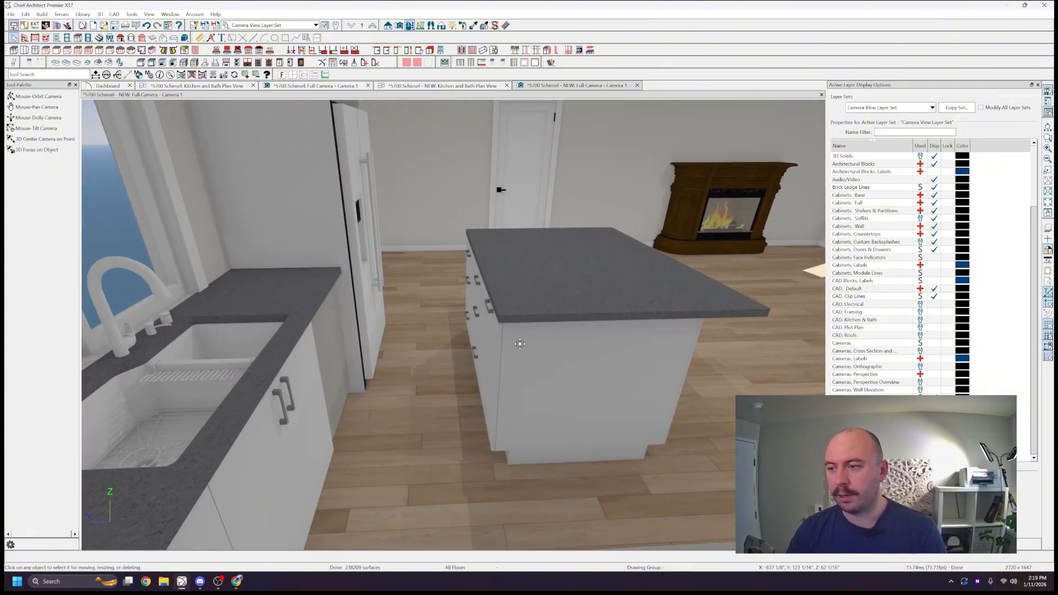
middle_click_drag(519, 344, 553, 362)
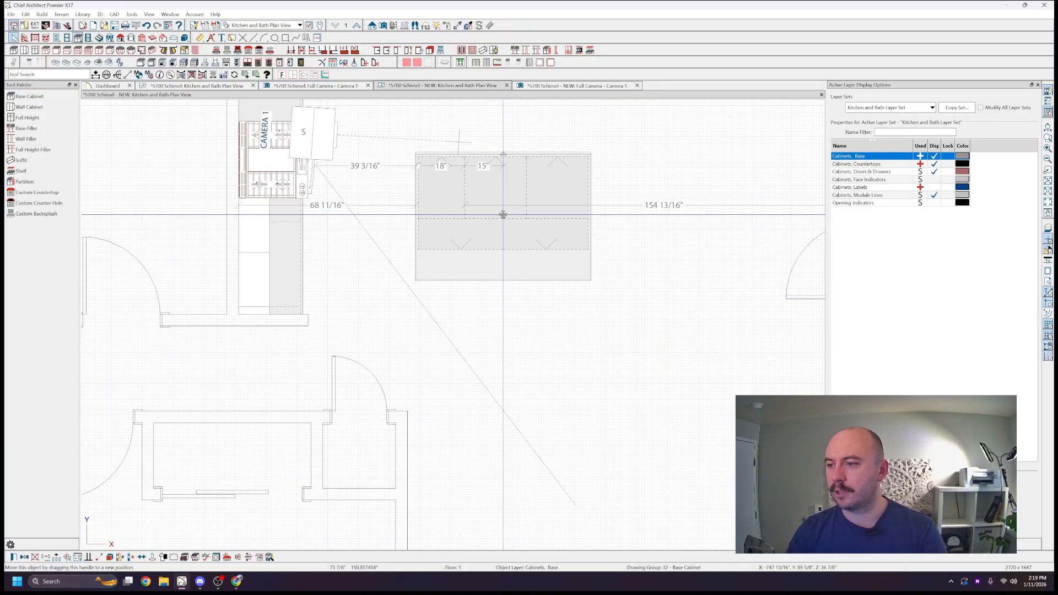
left_click_drag(503, 219, 506, 242)
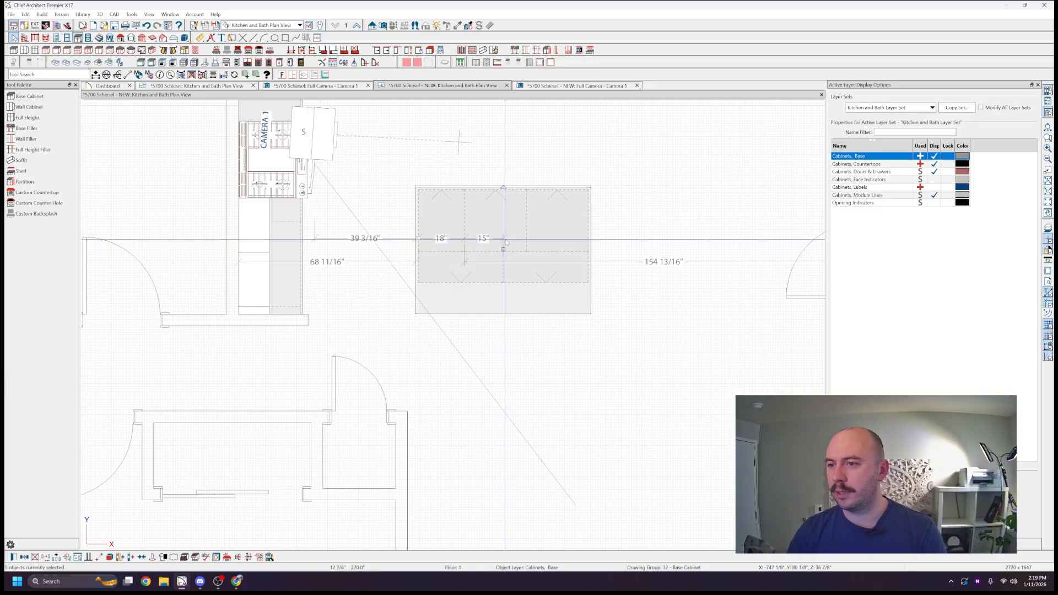
- In the plan, mirror a copy of the two range-wall wall cabinets about the range's center onto the other side
scroll(389, 255, "down", 2)
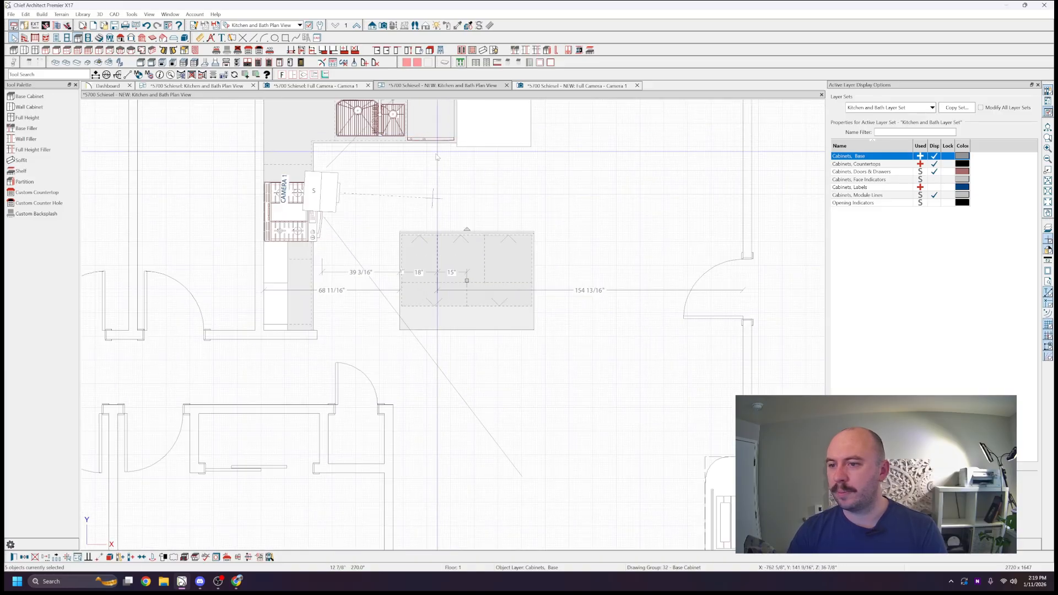
scroll(481, 297, "up", 1)
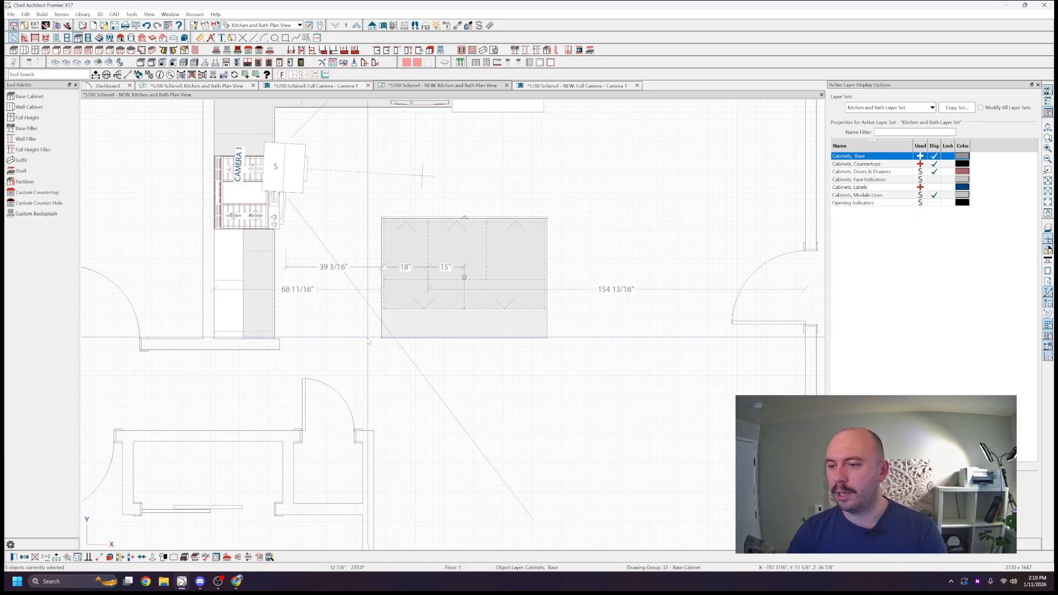
scroll(410, 339, "up", 1)
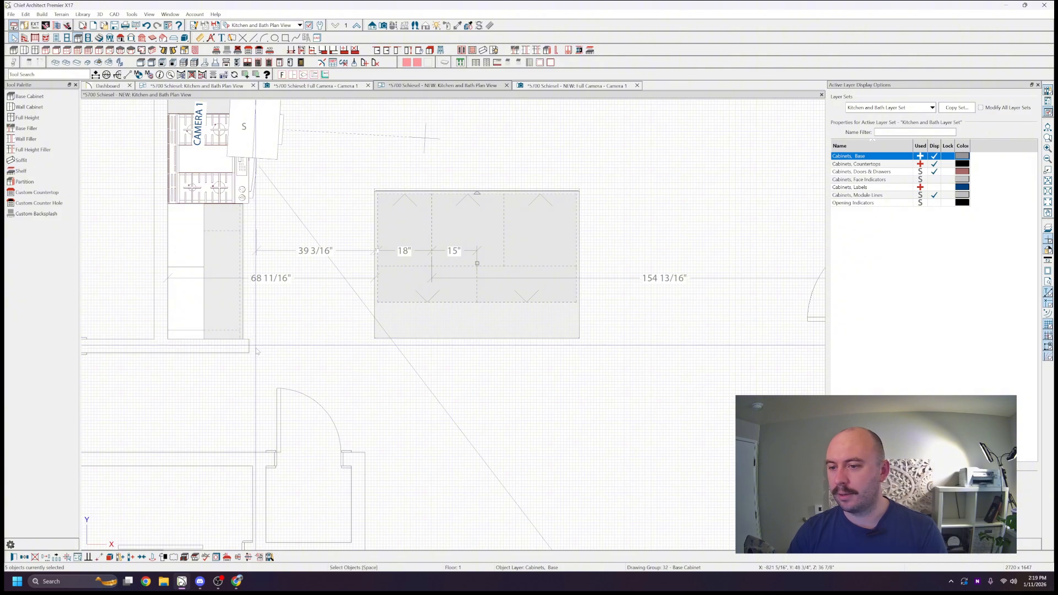
scroll(380, 389, "down", 1)
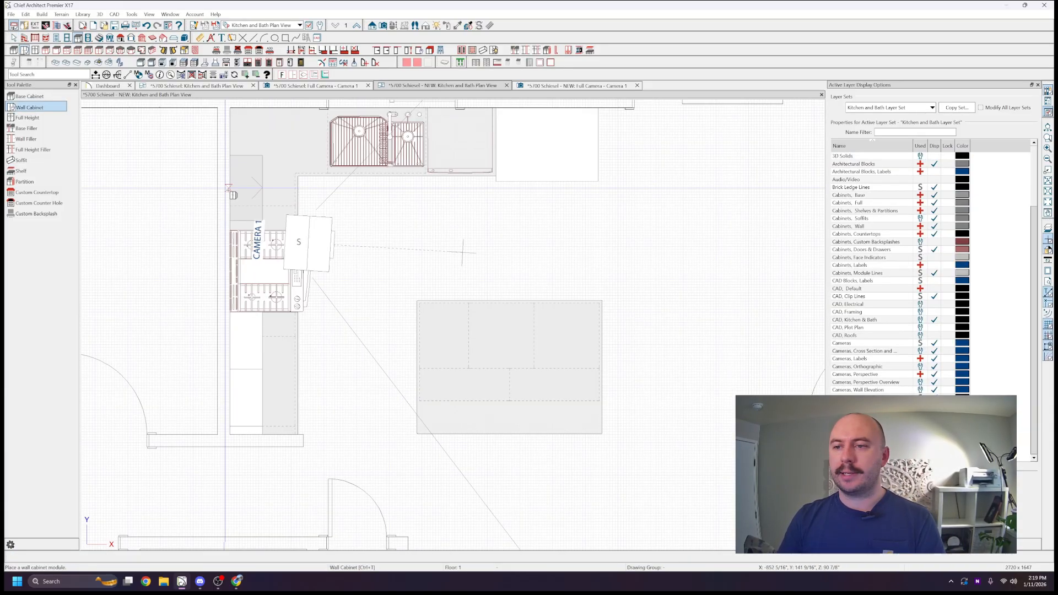
key("space")
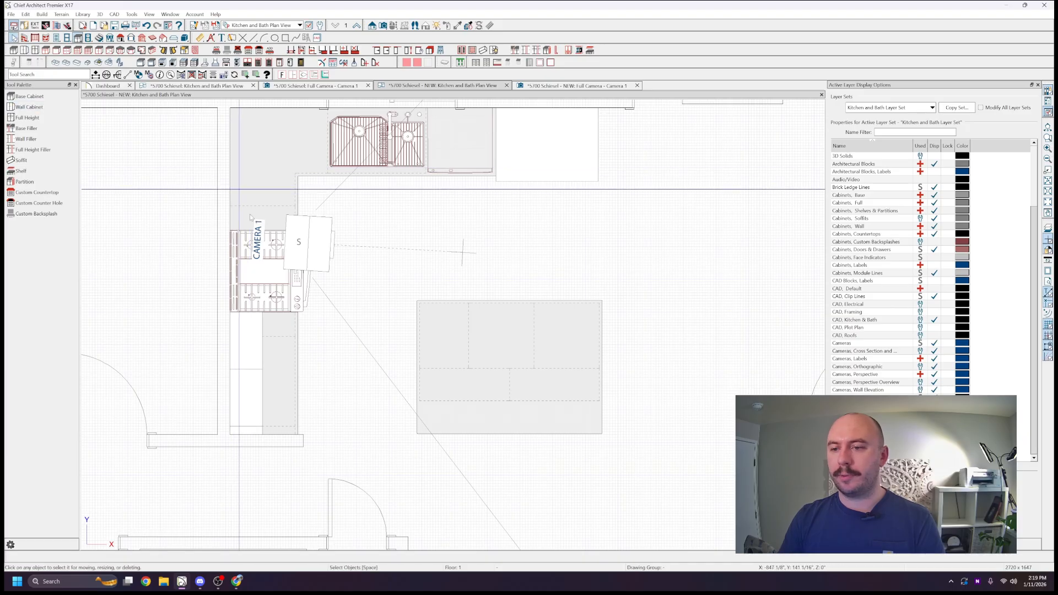
left_click(249, 341)
left_click(251, 405, "shift")
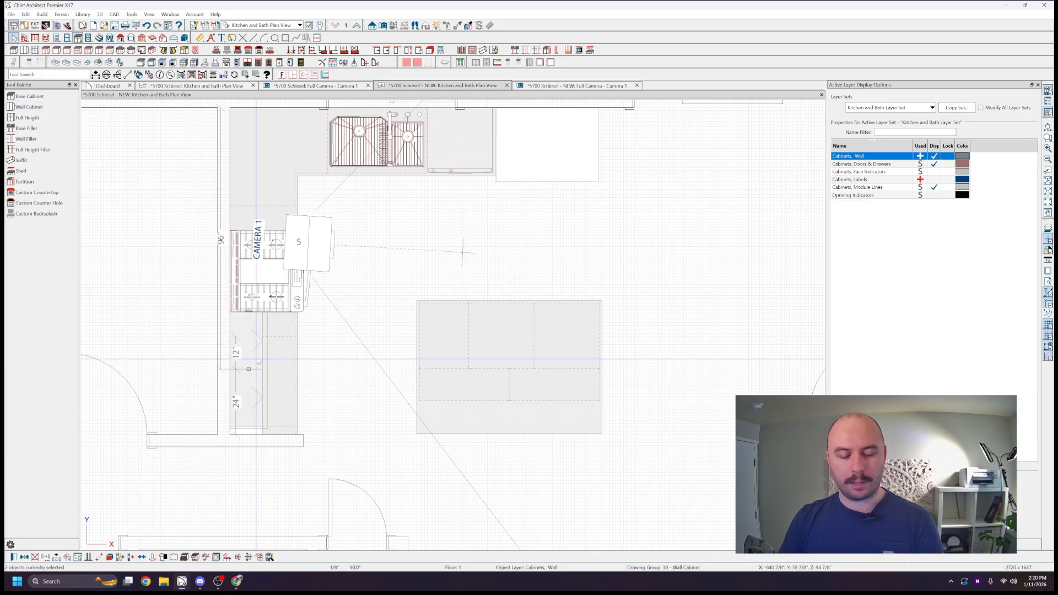
key("r")
left_click(272, 273)
key("space")
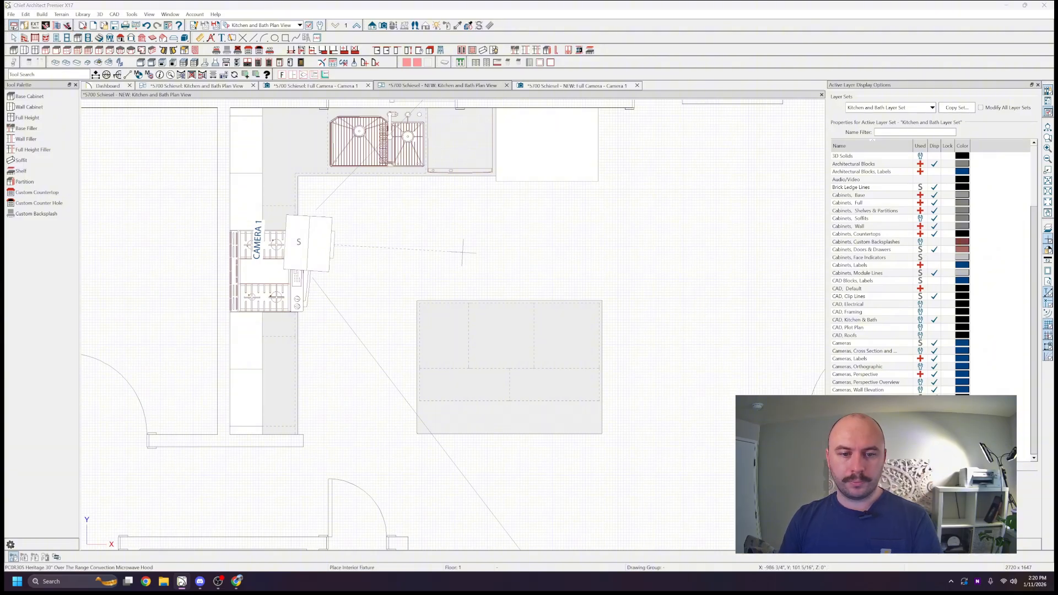
- Place the Heritage 30" over-the-range microwave hood in line with the range and move it back against the wall
scroll(358, 289, "up", 2)
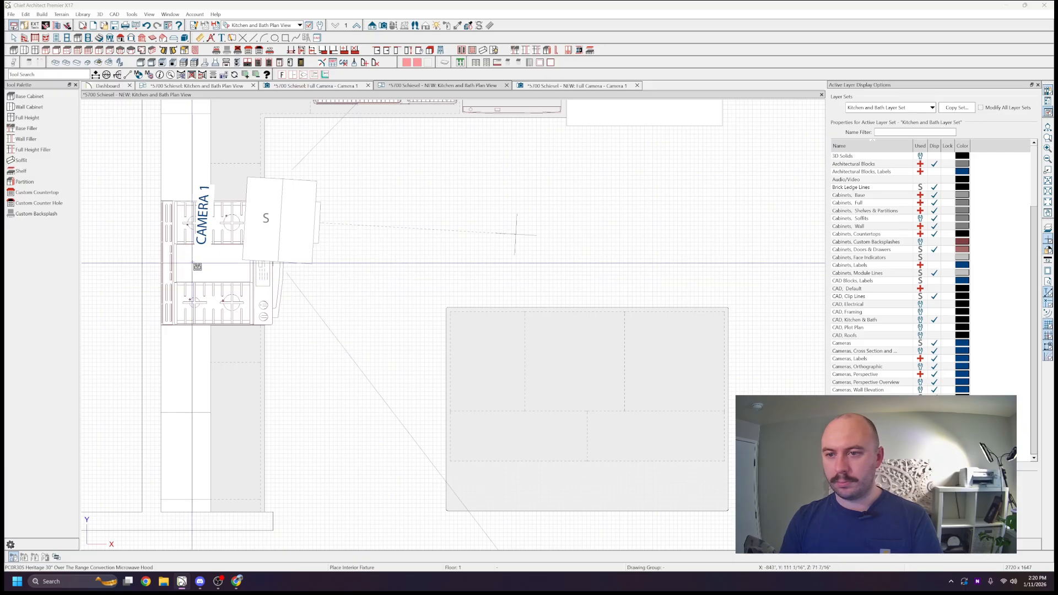
left_click(352, 273)
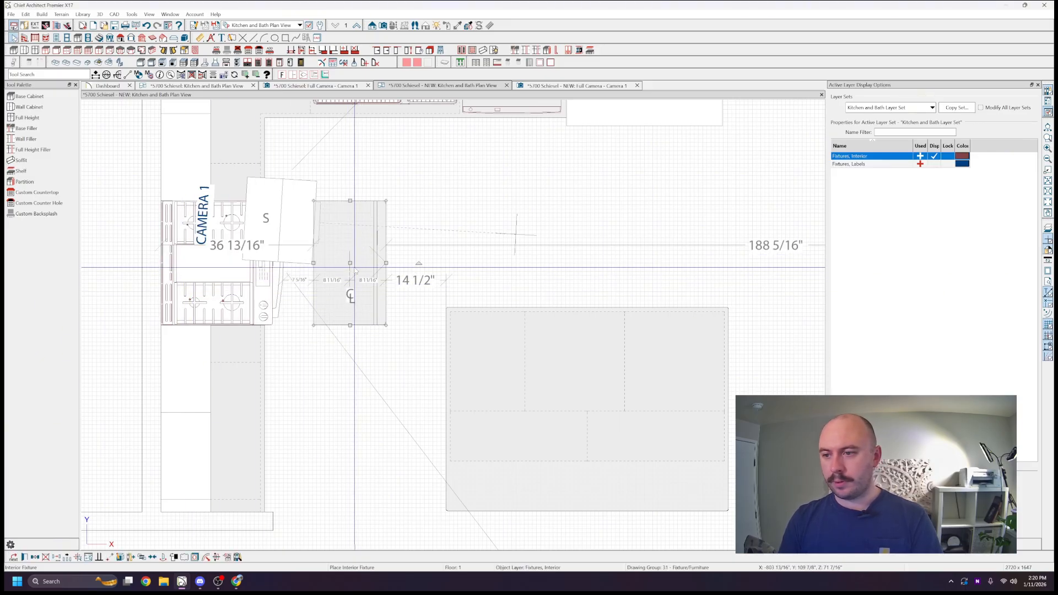
left_click_drag(351, 265, 196, 265)
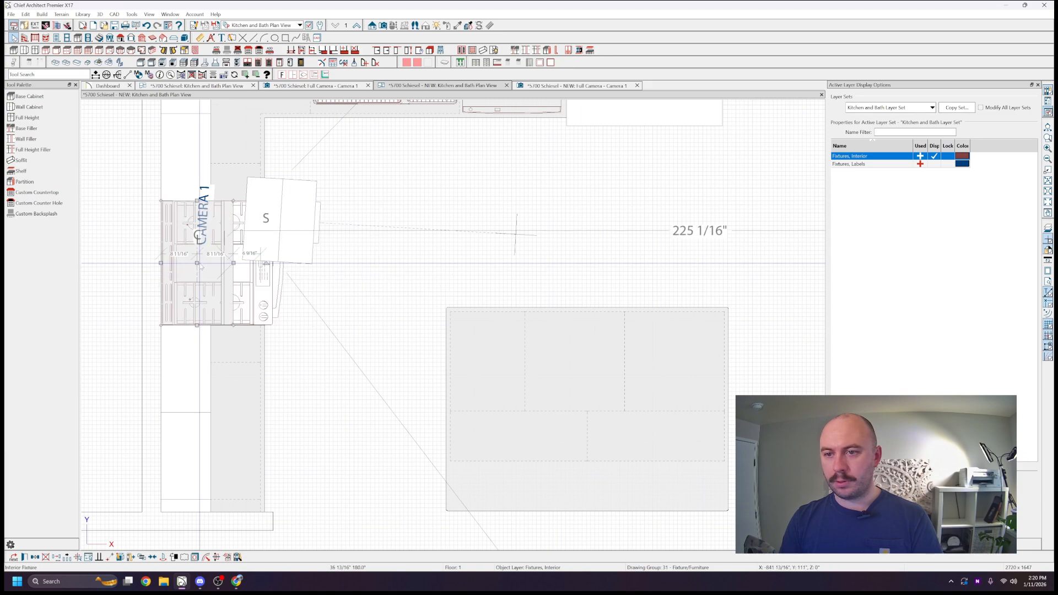
key("Escape")
- In the Camera 1 view, add a wall cabinet above the microwave and widen it to 2'-6" to fill the gap
left_click(591, 86)
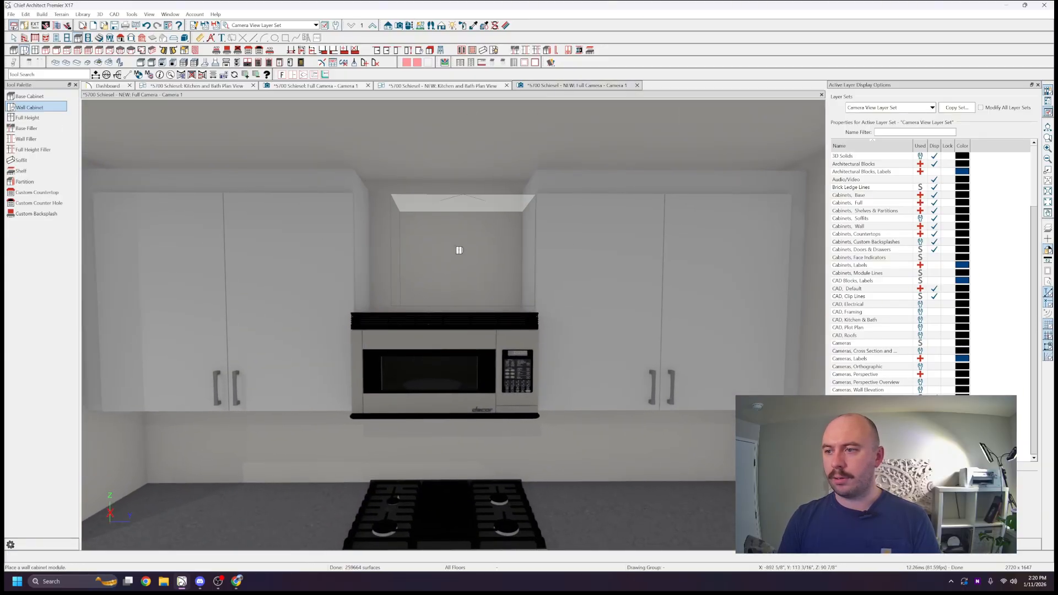
left_click(457, 250)
left_click(402, 250)
left_click_drag(391, 250, 354, 249)
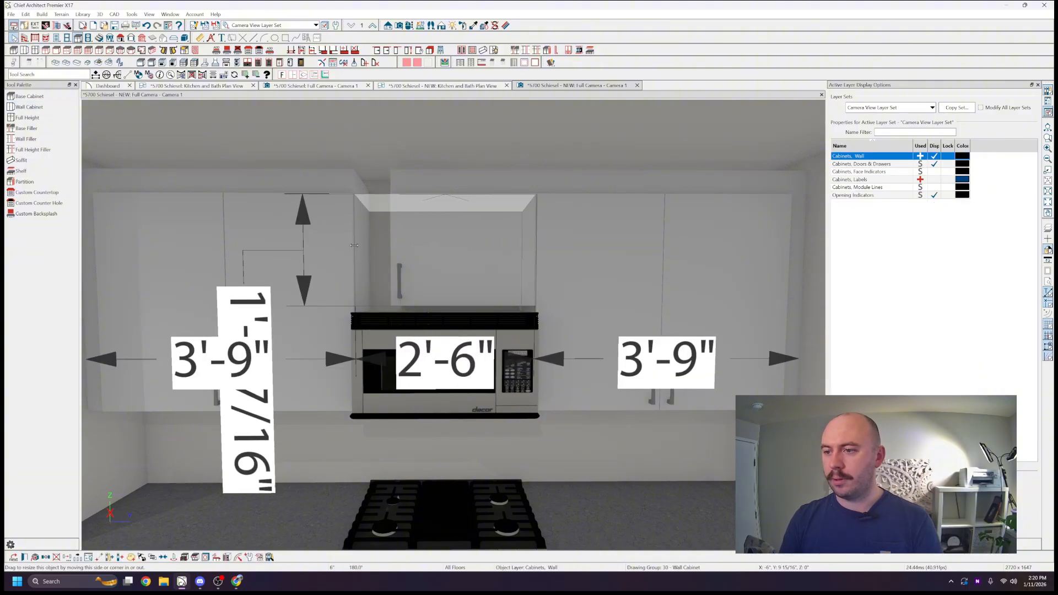
key("Escape")
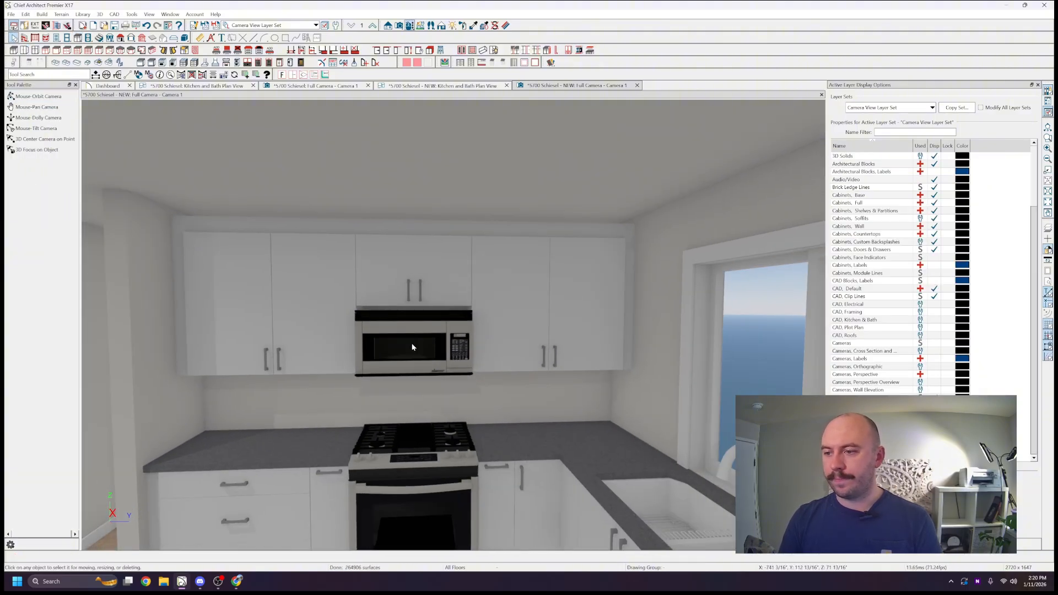
- Raise the bottom of the wall cabinet above the microwave and move the microwave up about 3 7/16" to meet it
left_click(413, 343)
left_click_drag(413, 343, 413, 339)
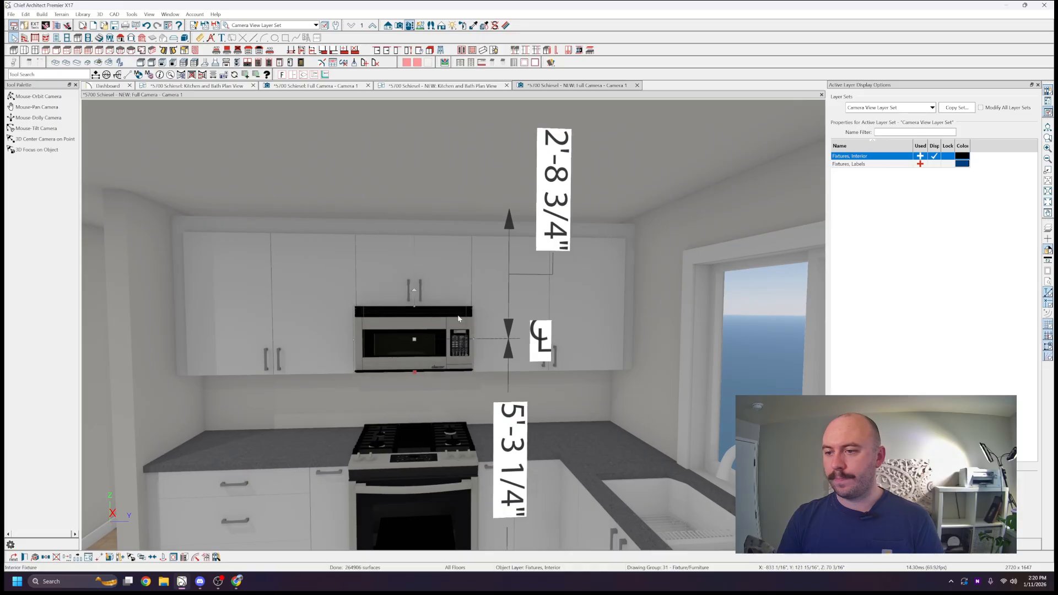
key("Escape")
scroll(538, 308, "down", 5)
middle_click_drag(537, 308, 453, 281)
scroll(521, 309, "up", 6)
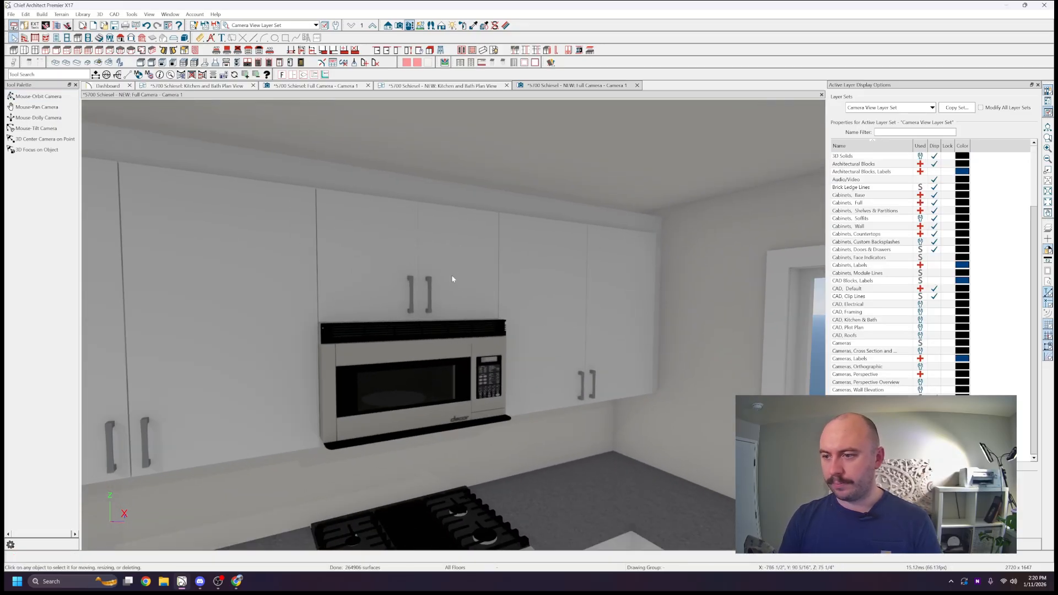
left_click(452, 282)
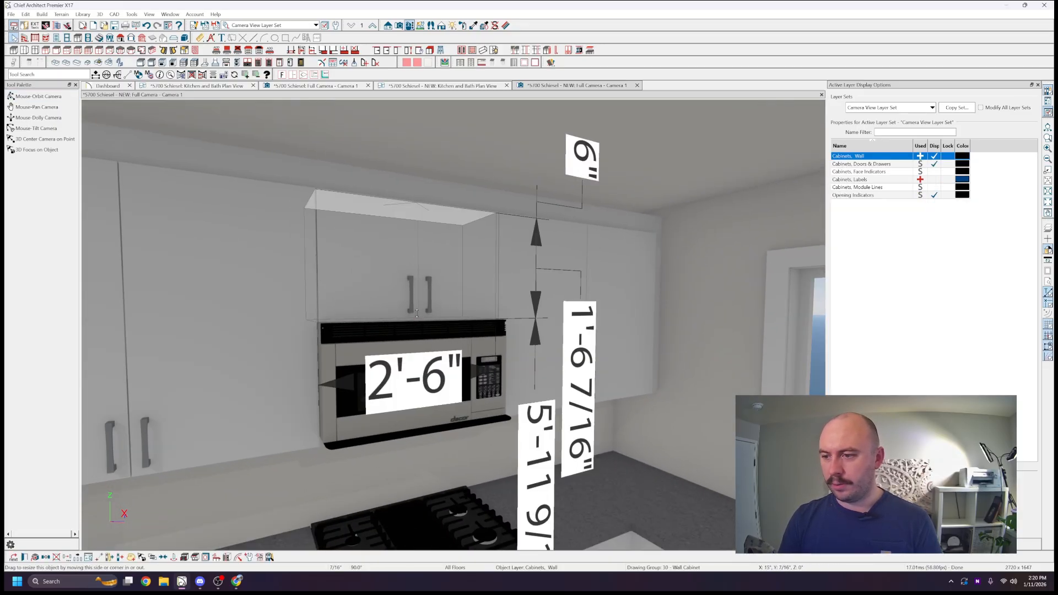
left_click_drag(416, 313, 416, 298)
left_click(438, 374)
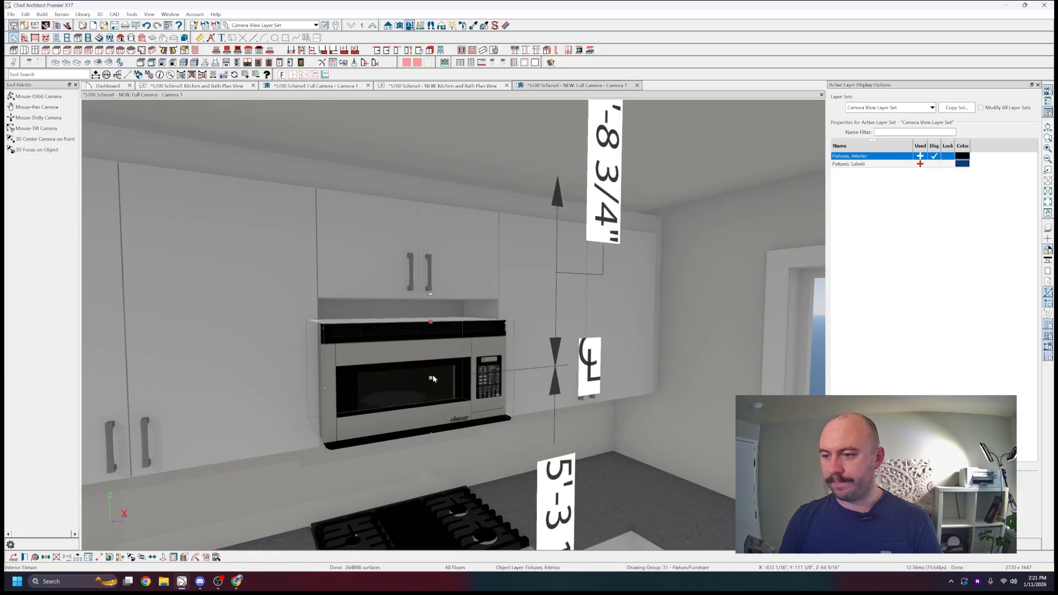
left_click_drag(429, 368, 426, 353)
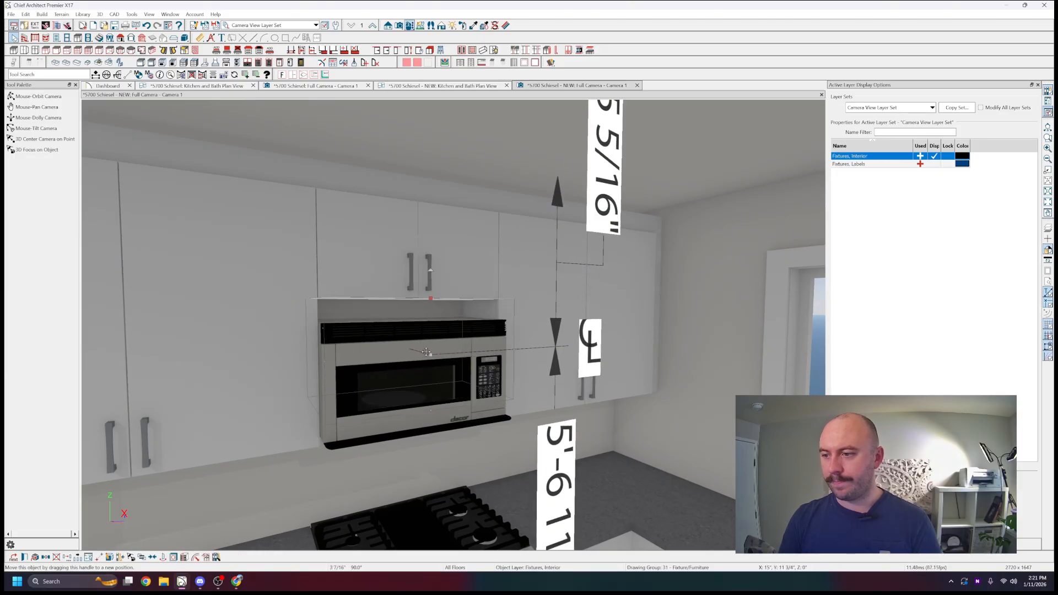
key("Escape")
- Examine the new kitchen in 3D, including the microwave, range wall, sink wall and refrigerator area
scroll(521, 323, "down", 5)
middle_click_drag(520, 323, 552, 310)
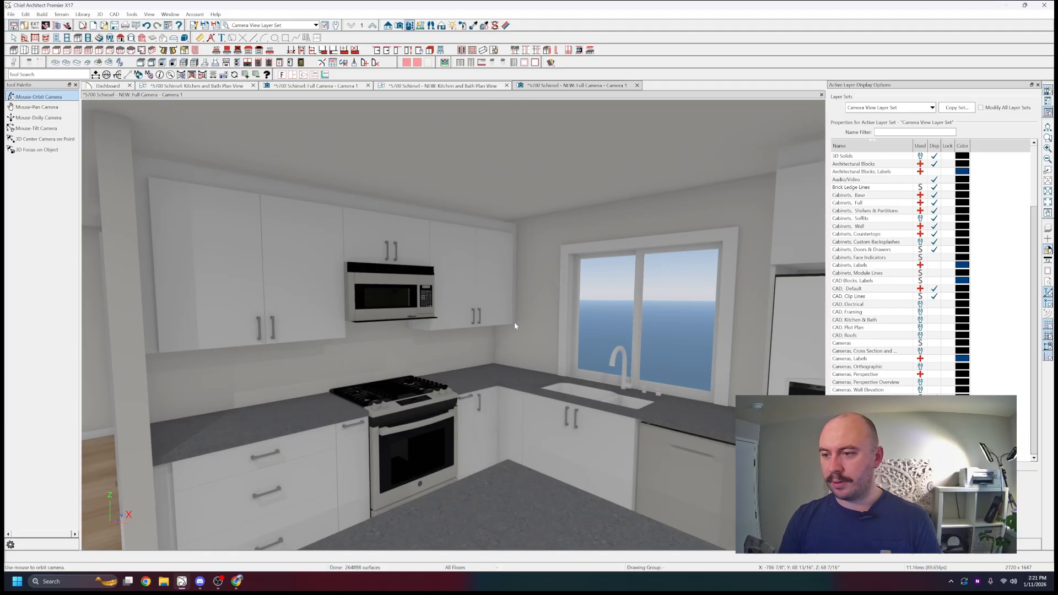
scroll(514, 322, "down", 2)
scroll(557, 333, "up", 3)
scroll(590, 372, "up", 3)
scroll(591, 375, "down", 3)
scroll(590, 375, "down", 3)
scroll(590, 329, "down", 8)
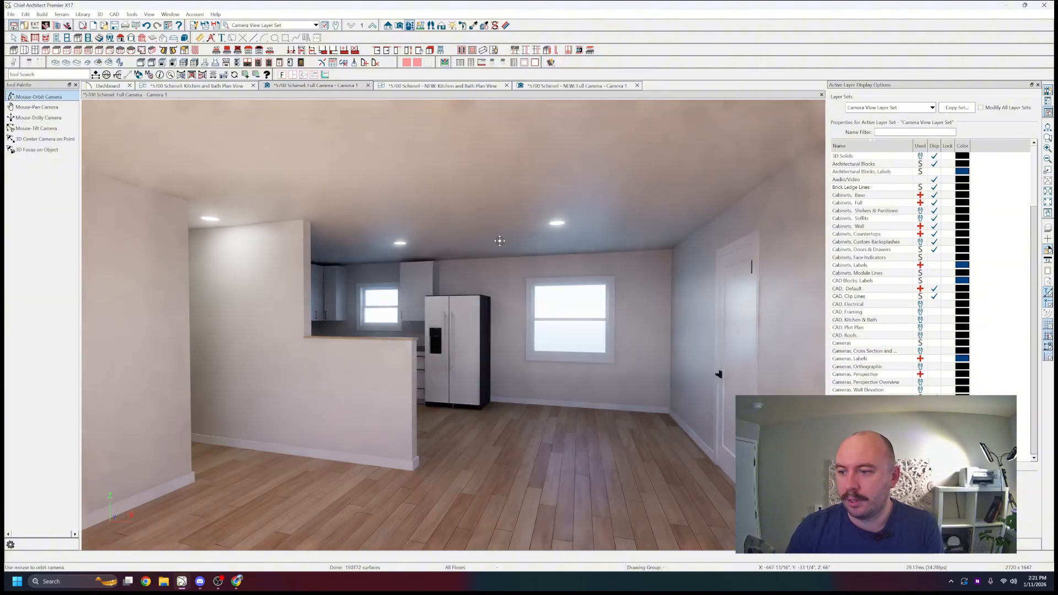
- Examine the existing kitchen in the original plan's 3D camera view from several angles, including the half wall, range and refrigerator
middle_click_drag(498, 239, 506, 246)
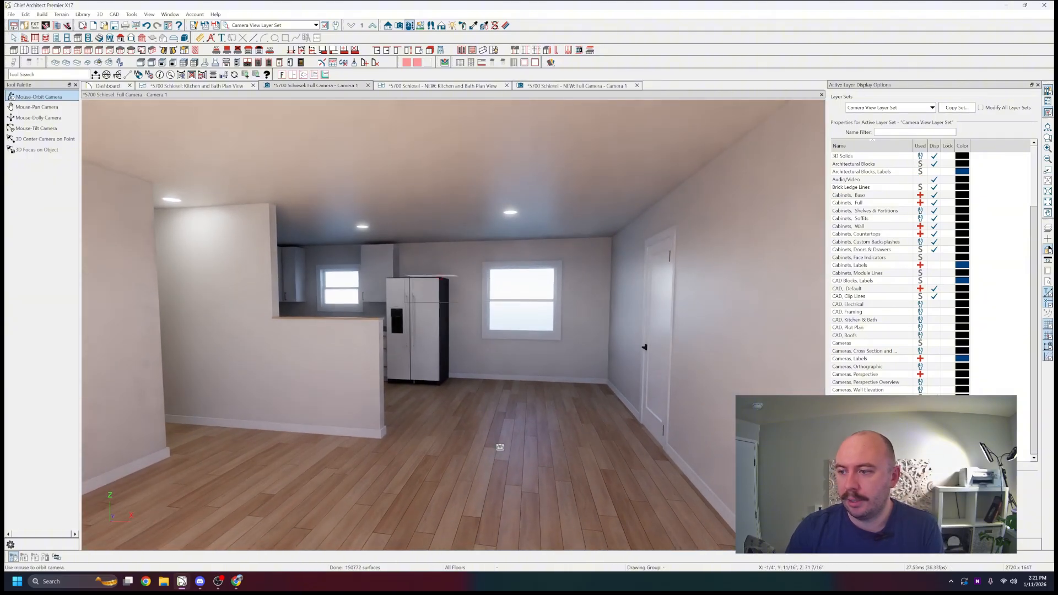
middle_click_drag(505, 318, 518, 235)
left_click_drag(518, 234, 551, 277)
scroll(551, 278, "down", 5)
scroll(456, 378, "up", 2)
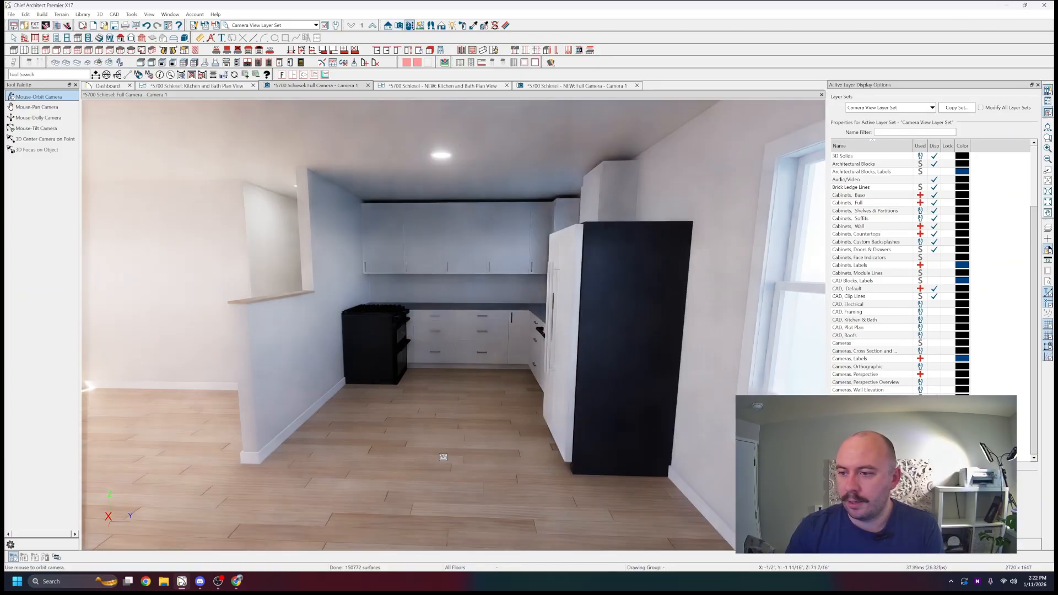
left_click_drag(311, 270, 576, 257)
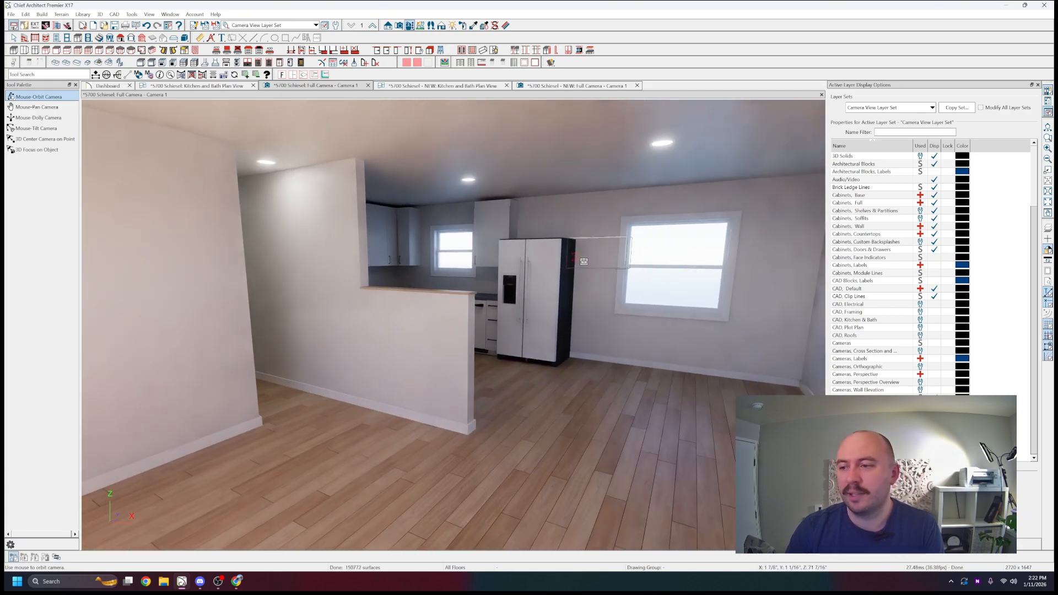
left_click_drag(595, 357, 341, 428)
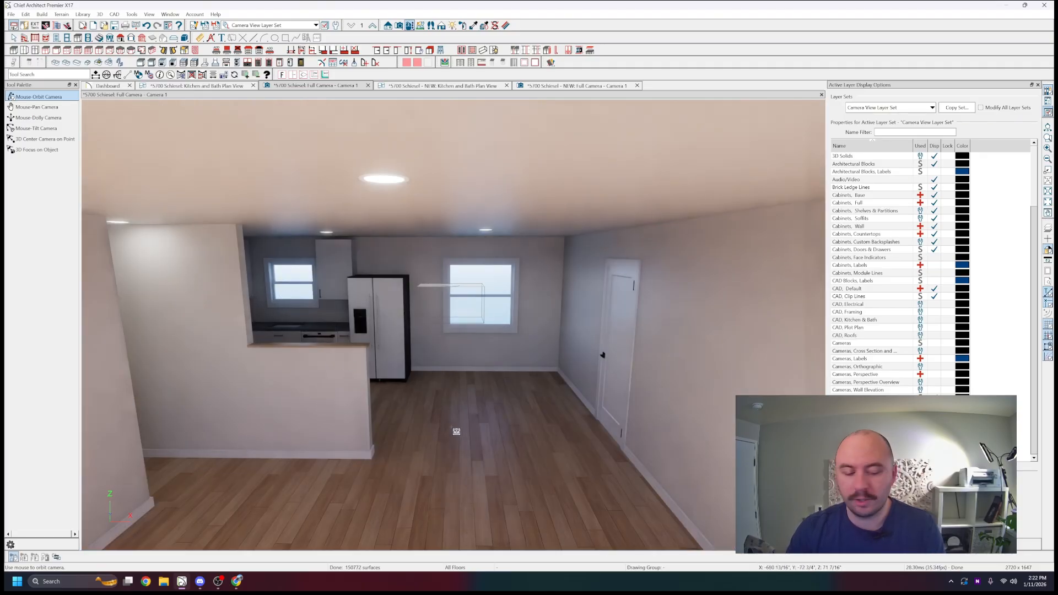
key("space")
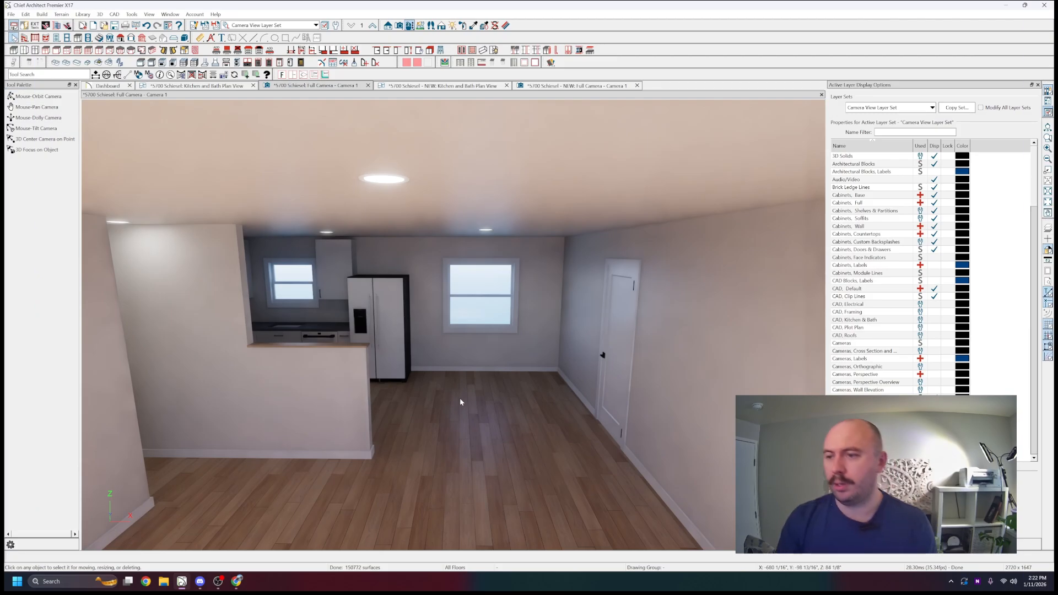
key("space")
left_click_drag(449, 380, 492, 375)
key("space")
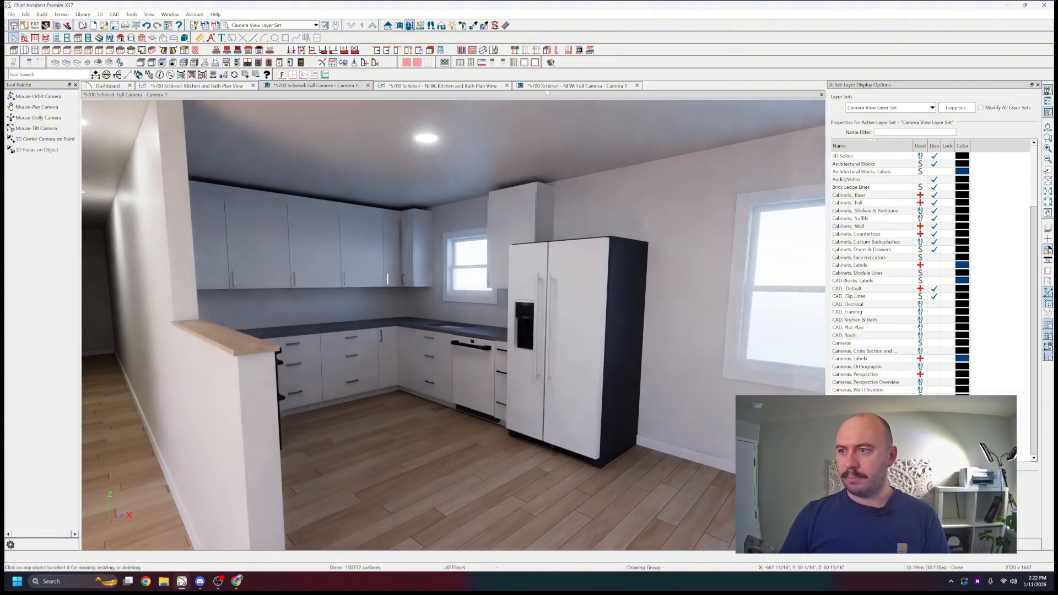
- In the new kitchen's Camera 1 view, add a custom backsplash to the range wall and adjust its outer end edge
left_click(546, 89)
scroll(530, 279, "up", 3)
left_click_drag(530, 278, 542, 292)
middle_click_drag(543, 293, 543, 294)
middle_click_drag(525, 382, 416, 349)
scroll(417, 349, "down", 10)
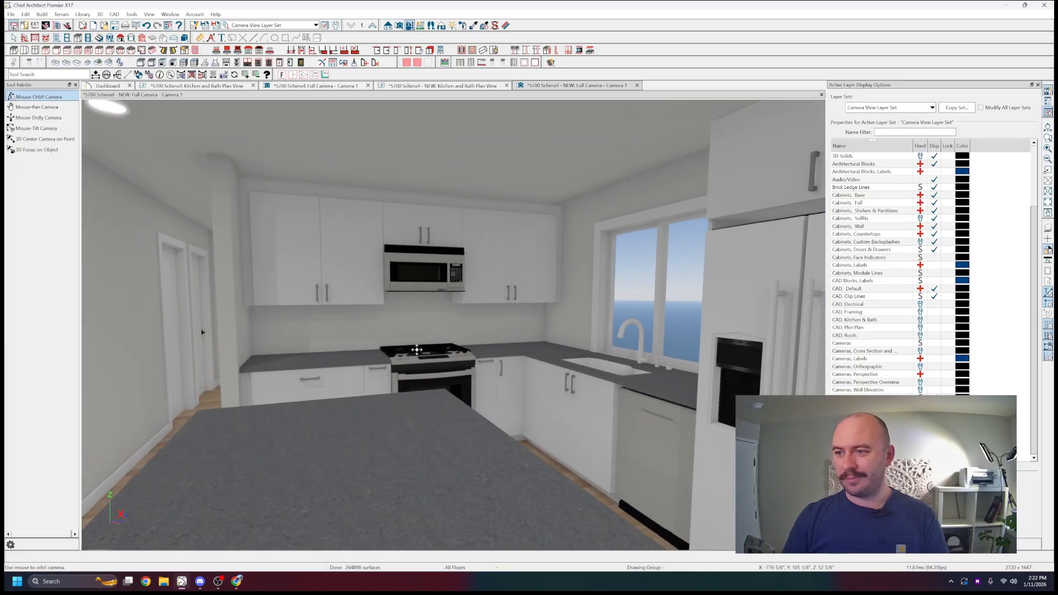
scroll(417, 350, "up", 10)
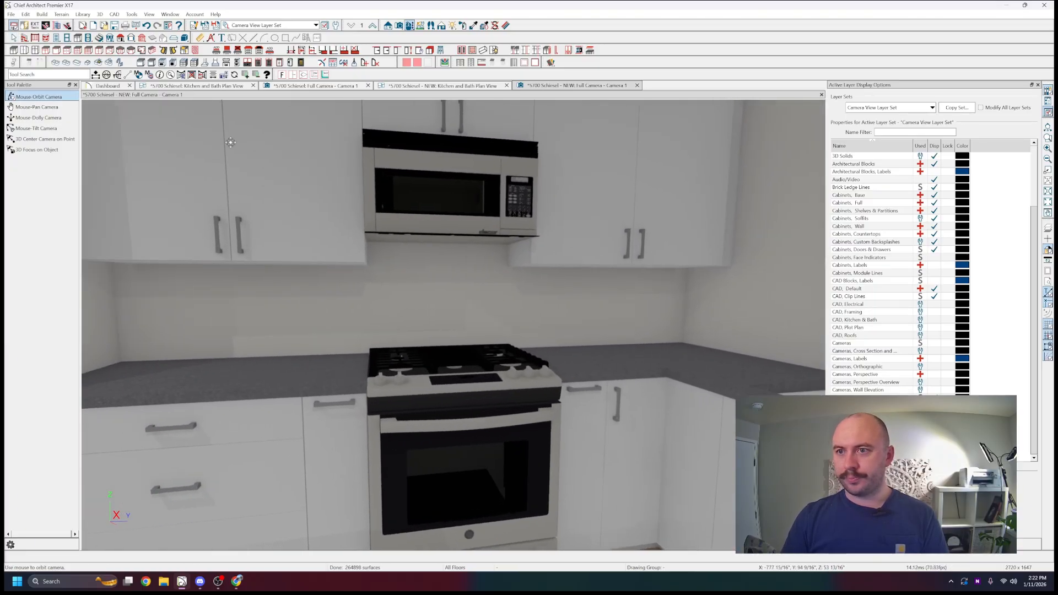
left_click(302, 329)
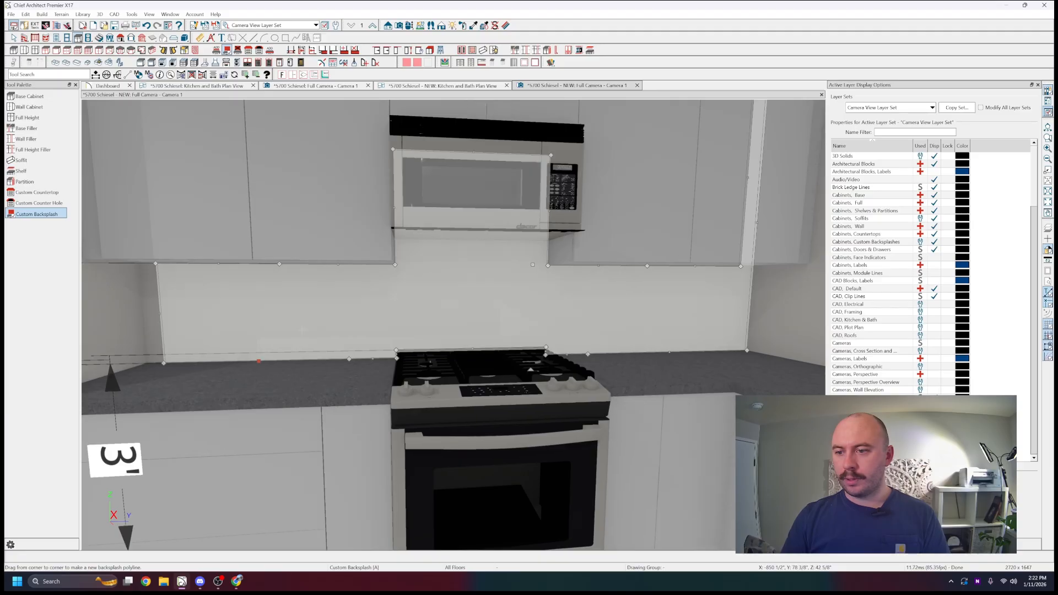
middle_click_drag(197, 304, 274, 316)
key("space")
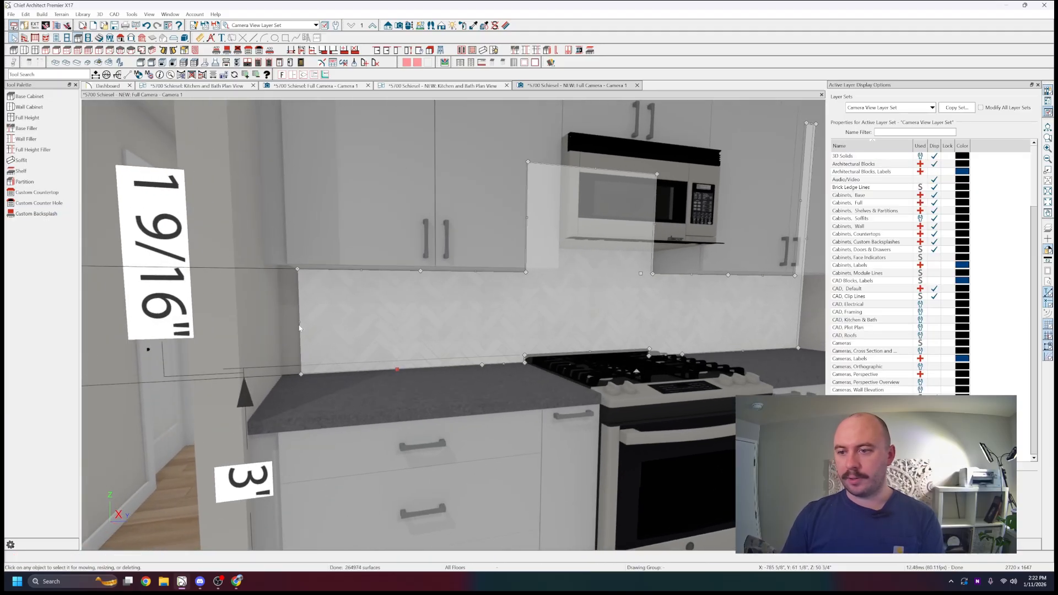
left_click(308, 331)
left_click_drag(299, 327, 333, 322)
key("o")
- Add a custom backsplash to the sink wall around the window
scroll(475, 311, "up", 3)
middle_click_drag(474, 312, 455, 207)
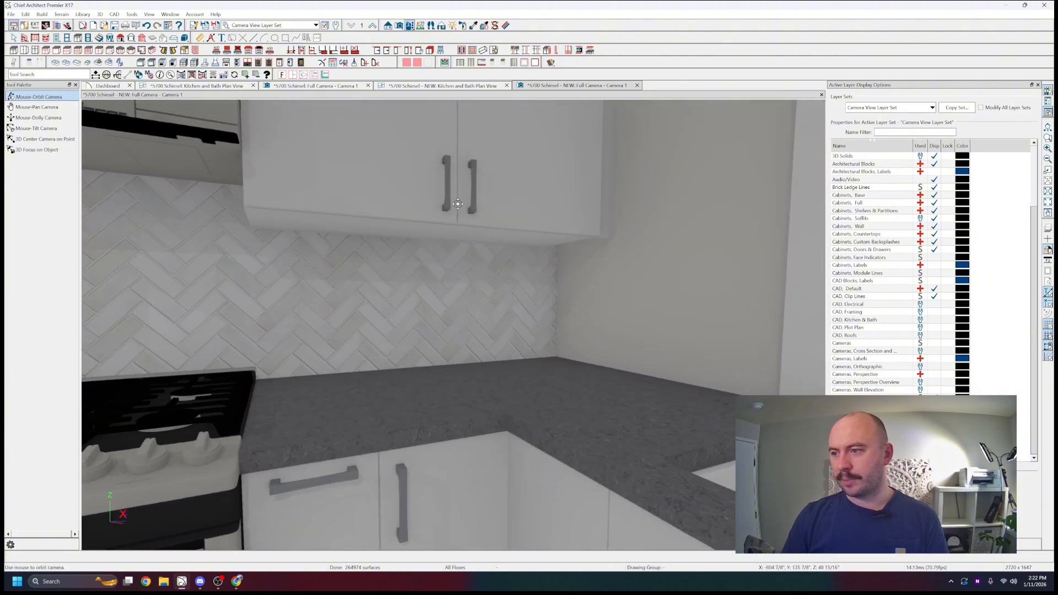
scroll(455, 208, "down", 8)
middle_click_drag(353, 287, 314, 292)
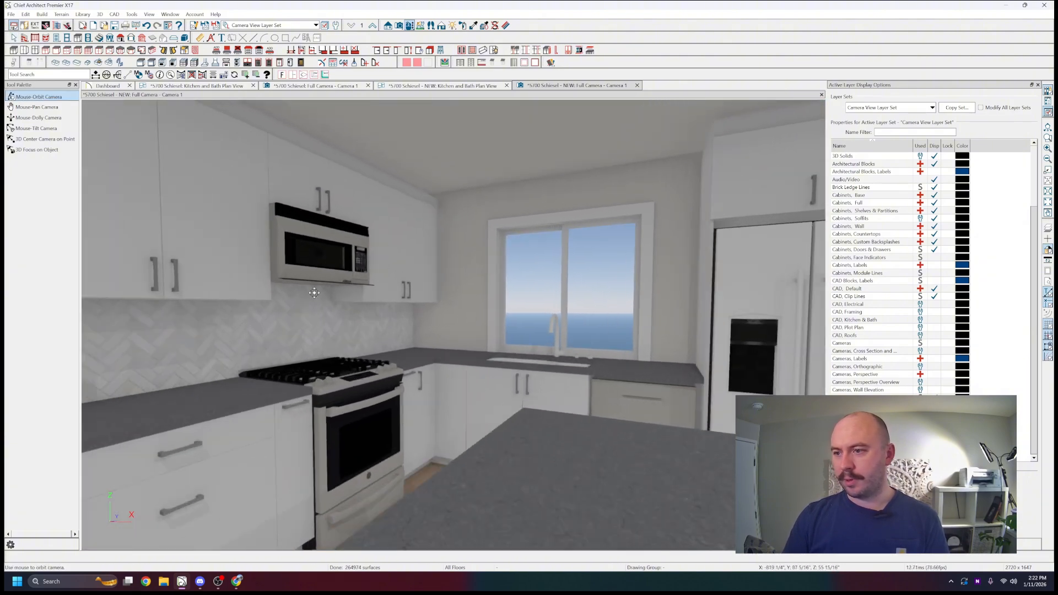
left_click_drag(314, 293, 399, 303)
scroll(400, 303, "up", 4)
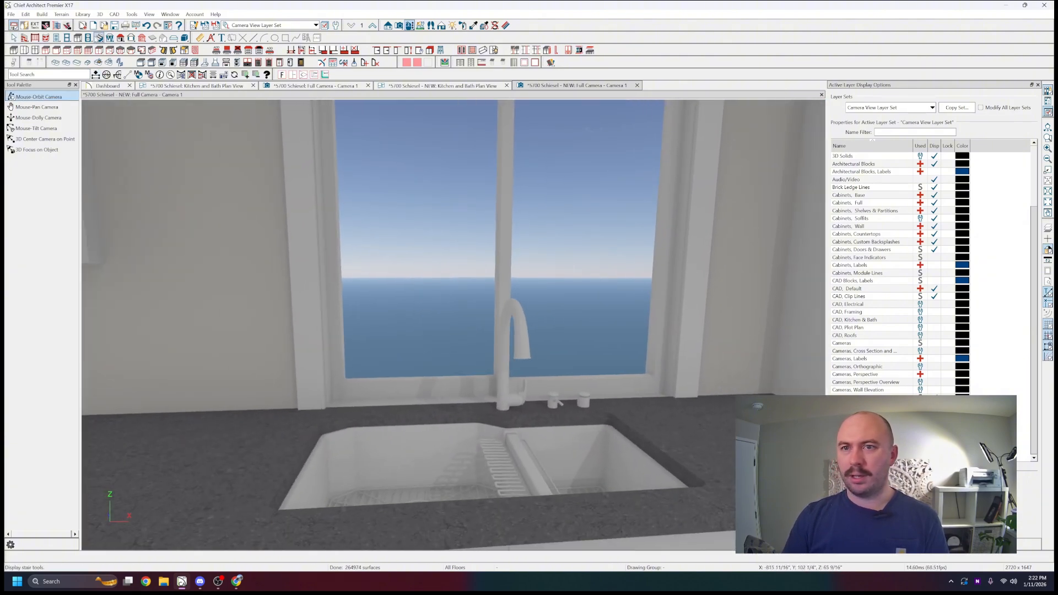
scroll(399, 298, "down", 4)
key("b")
left_click(332, 295)
key("space")
- Lower the top edge of the sink wall's custom backsplash around the window to line up with the undersides of the wall cabinets
left_click(332, 294)
scroll(332, 295, "down", 3)
left_click(453, 218)
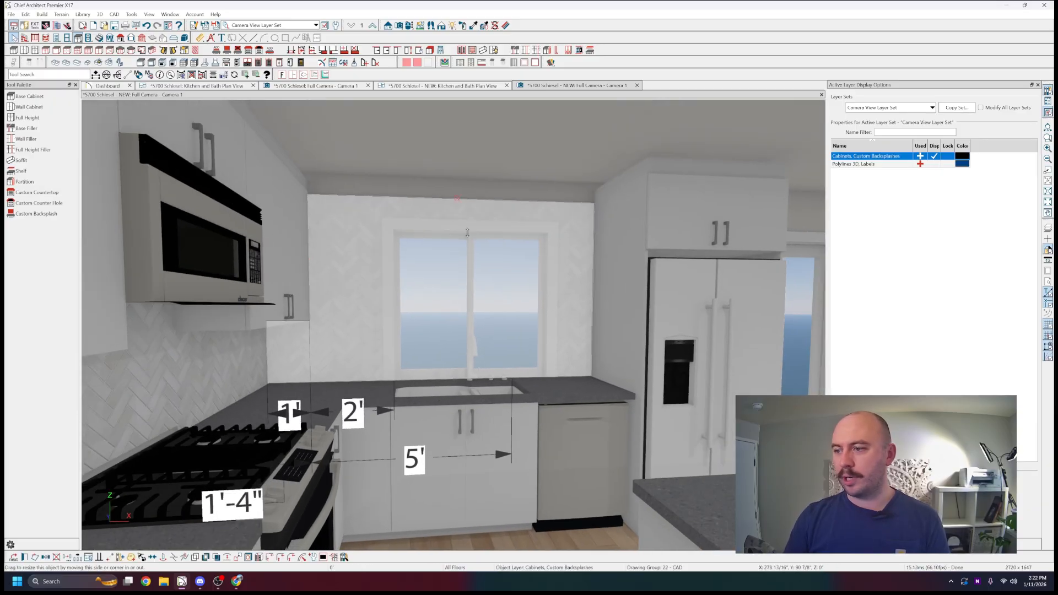
left_click_drag(468, 232, 419, 322)
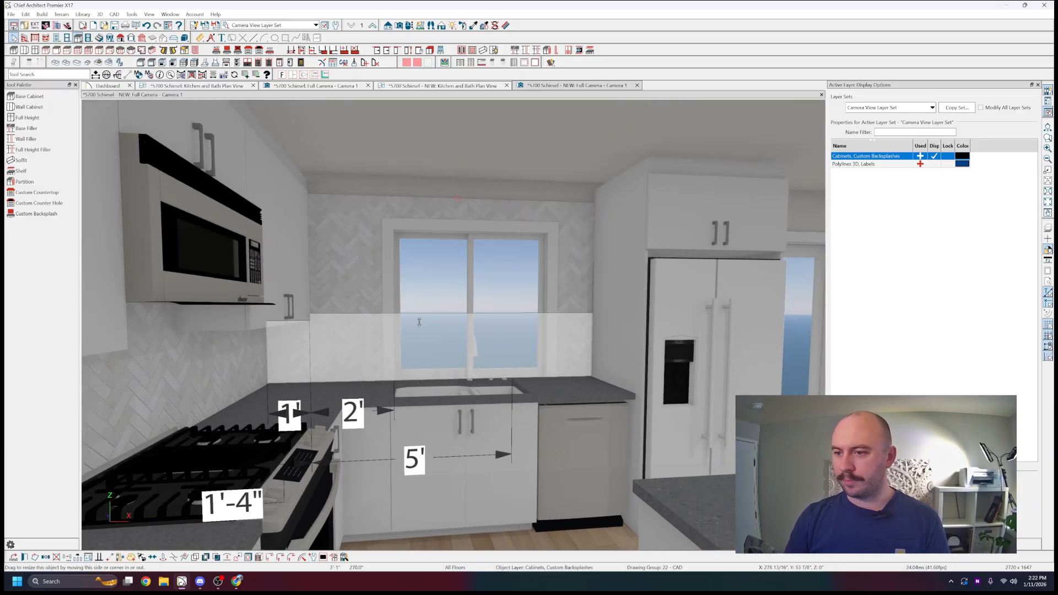
left_click_drag(310, 320, 312, 321)
key("Return")
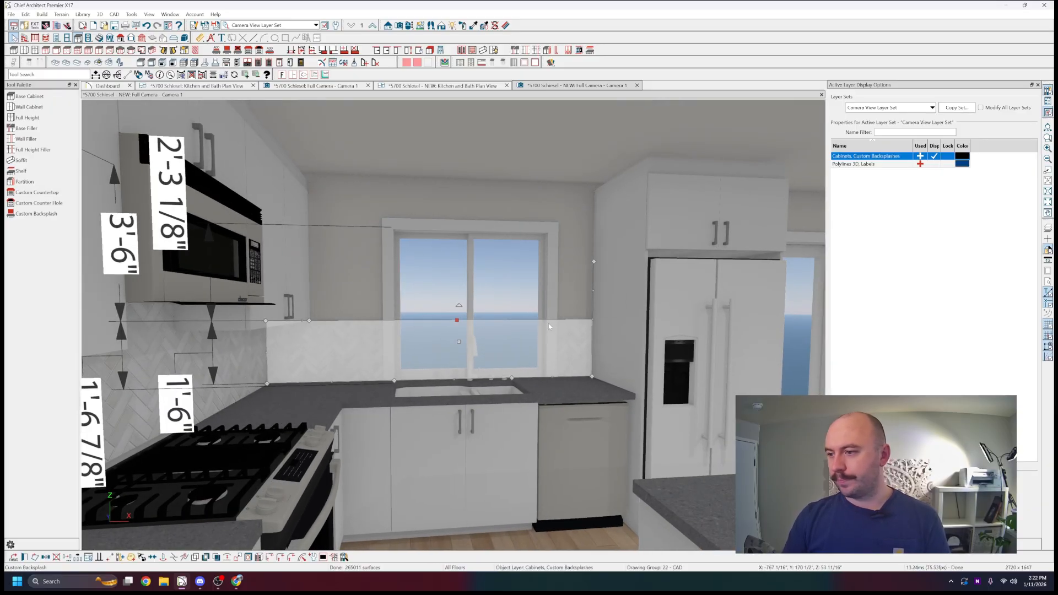
scroll(554, 343, "up", 4)
scroll(545, 288, "down", 2)
key("Escape")
key("Escape")
- Examine the lowered backsplash in 3D from the range wall, island, refrigerator side and close up at the sink counter and window
scroll(494, 313, "down", 8)
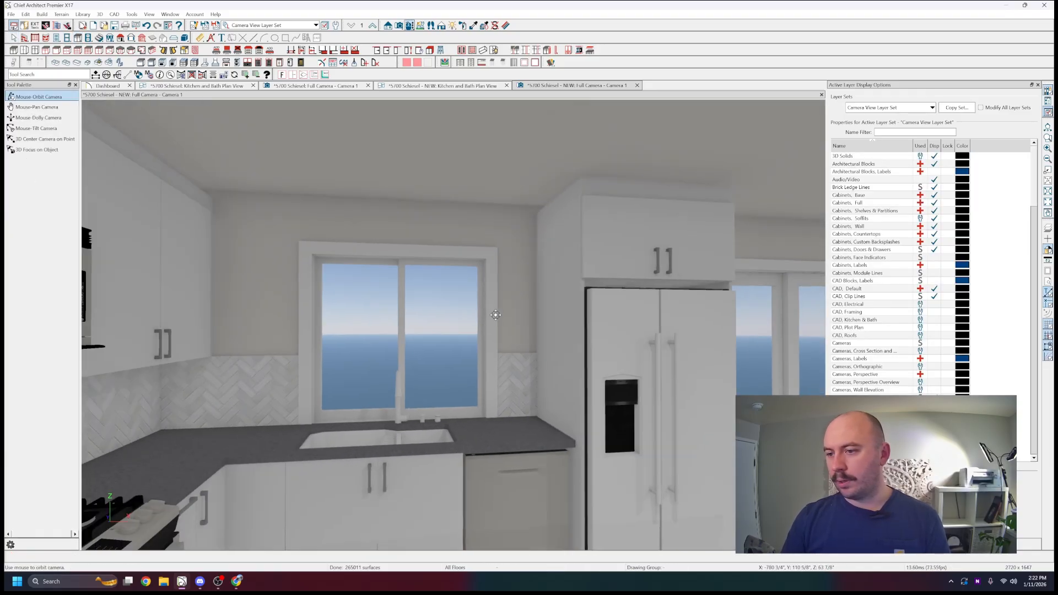
left_click_drag(493, 314, 487, 318)
scroll(487, 317, "down", 3)
scroll(488, 319, "up", 6)
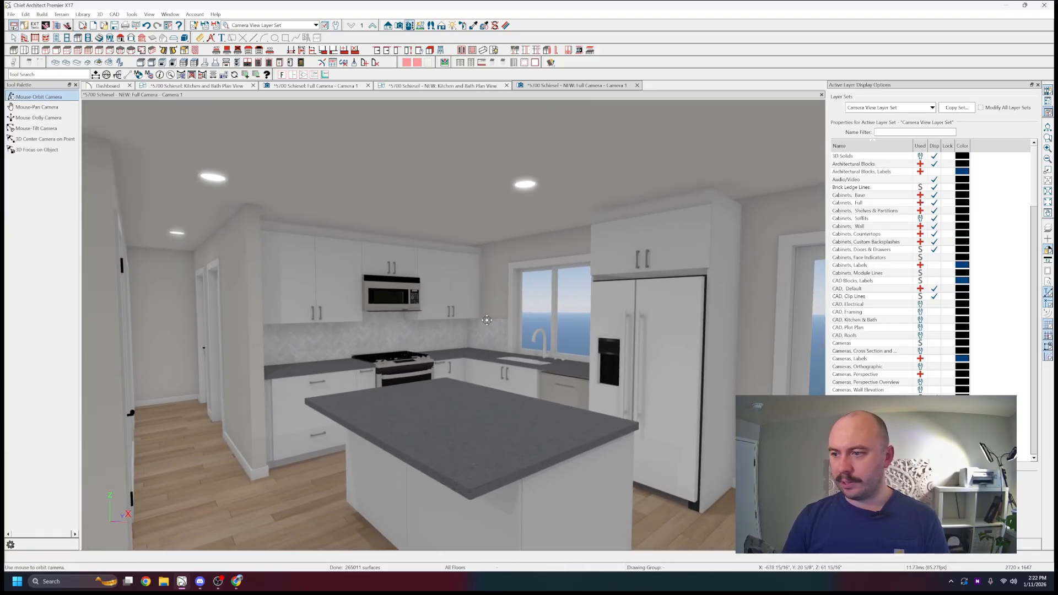
scroll(488, 317, "up", 8)
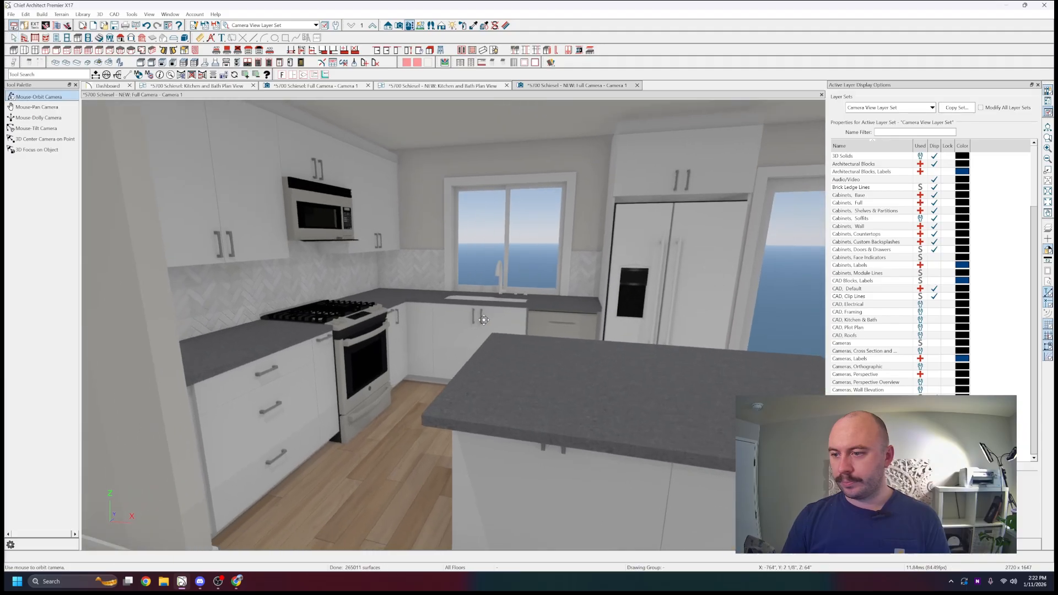
scroll(495, 306, "up", 4)
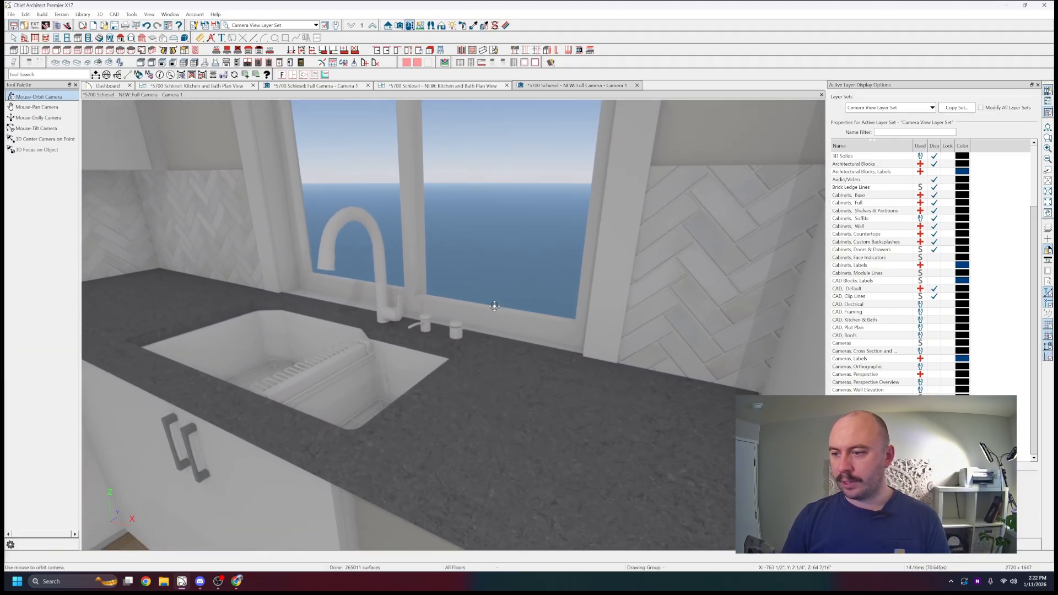
left_click_drag(495, 306, 463, 214)
scroll(526, 385, "down", 4)
scroll(474, 308, "up", 3)
middle_click_drag(464, 214, 402, 257)
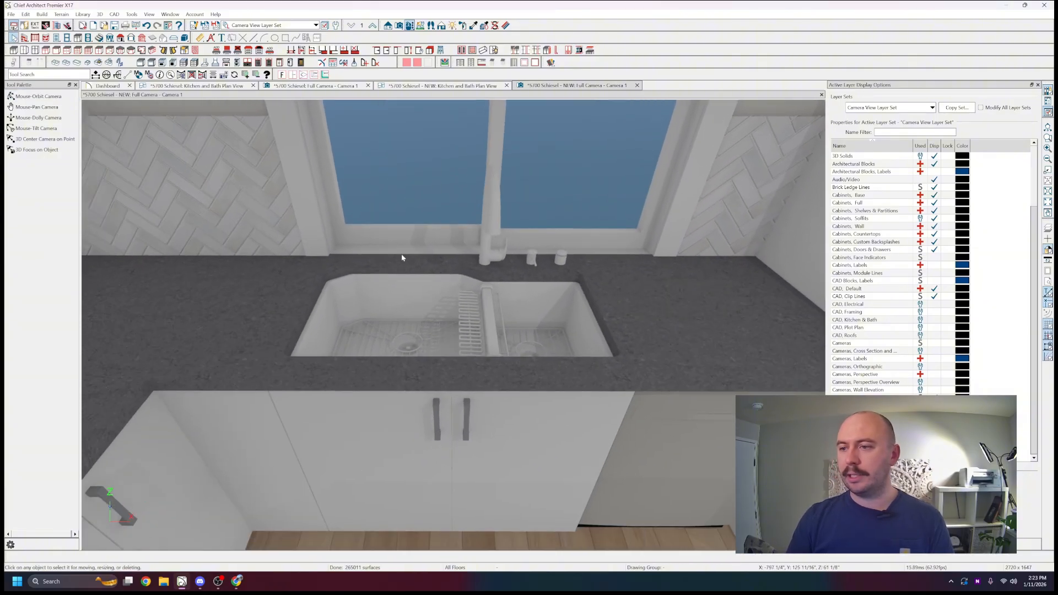
- In the new kitchen's plan view, create a custom countertop from the sink base cabinet's counter, covering the sink and dishwasher run
left_click(472, 87)
scroll(537, 191, "up", 4)
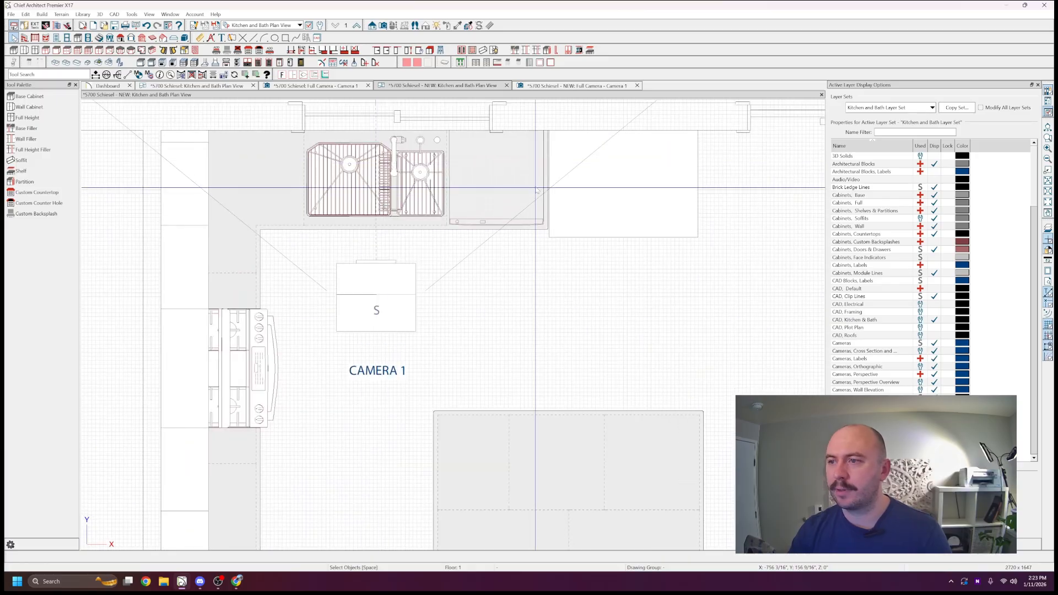
left_click(463, 182)
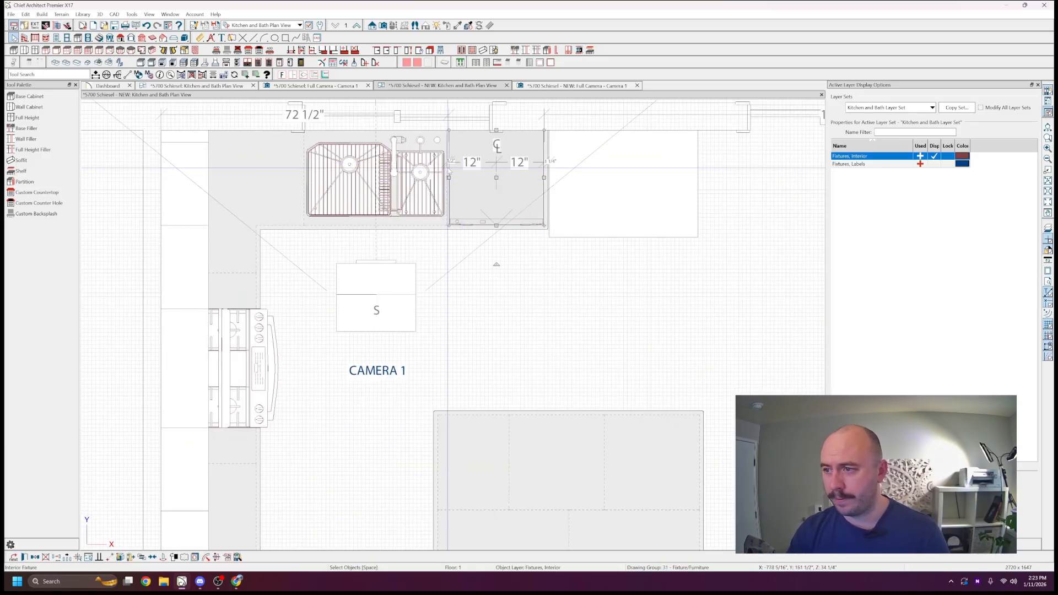
left_click(410, 224)
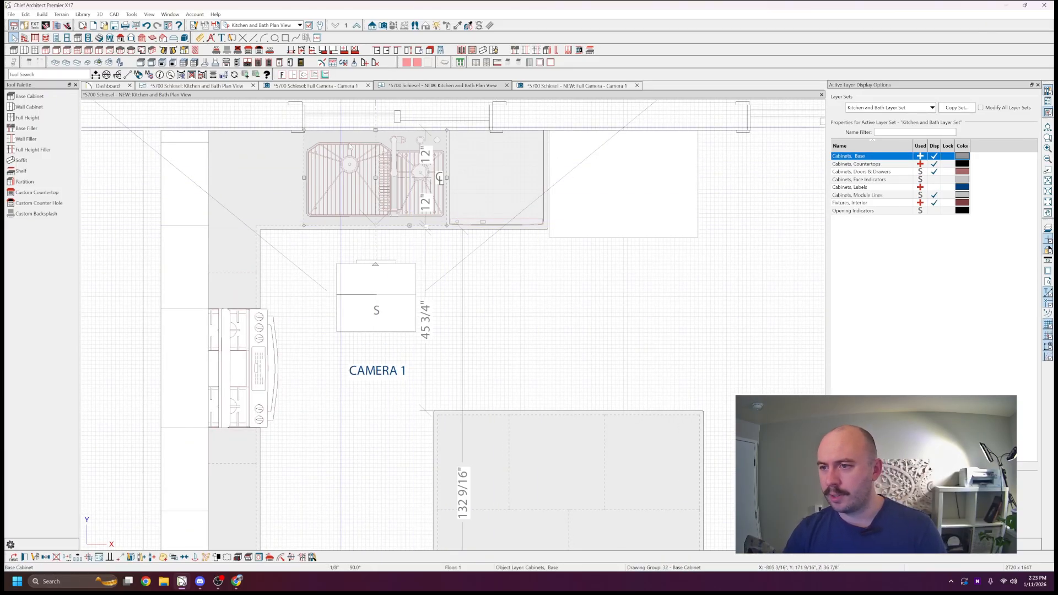
scroll(351, 144, "down", 2)
scroll(365, 138, "up", 2)
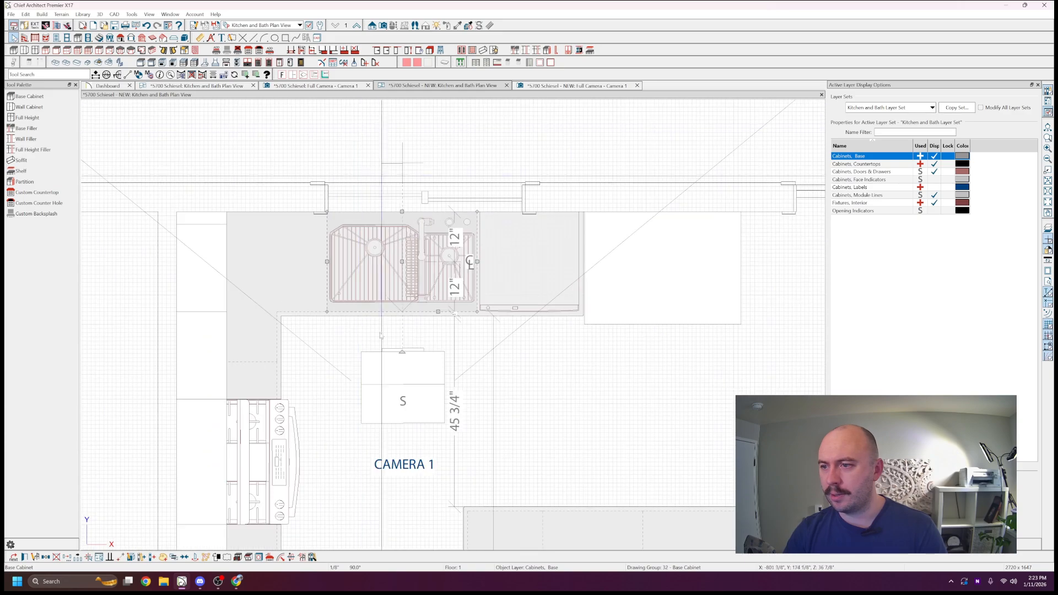
left_click(269, 558)
scroll(393, 279, "up", 1)
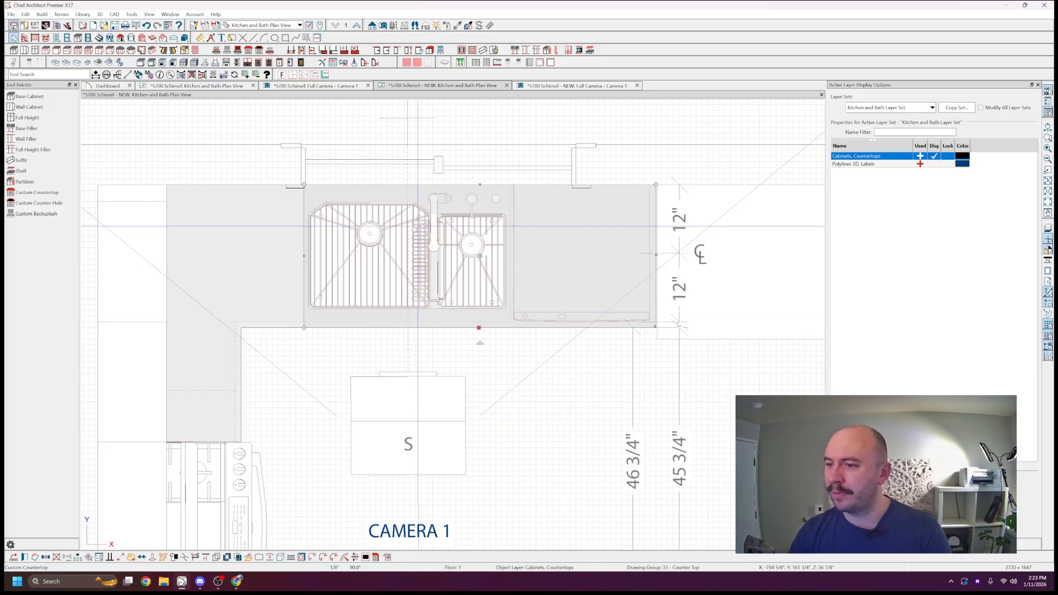
- Break the custom countertop's back edge at the window's edge and extend the section behind the sink into the window opening
key("3")
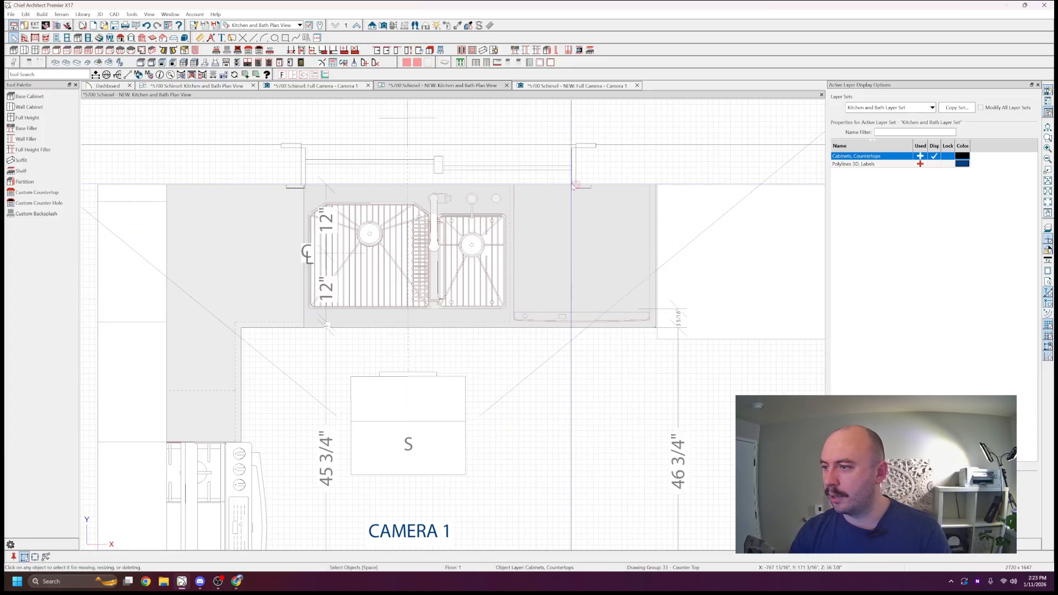
left_click(573, 185)
left_click_drag(572, 184, 440, 164)
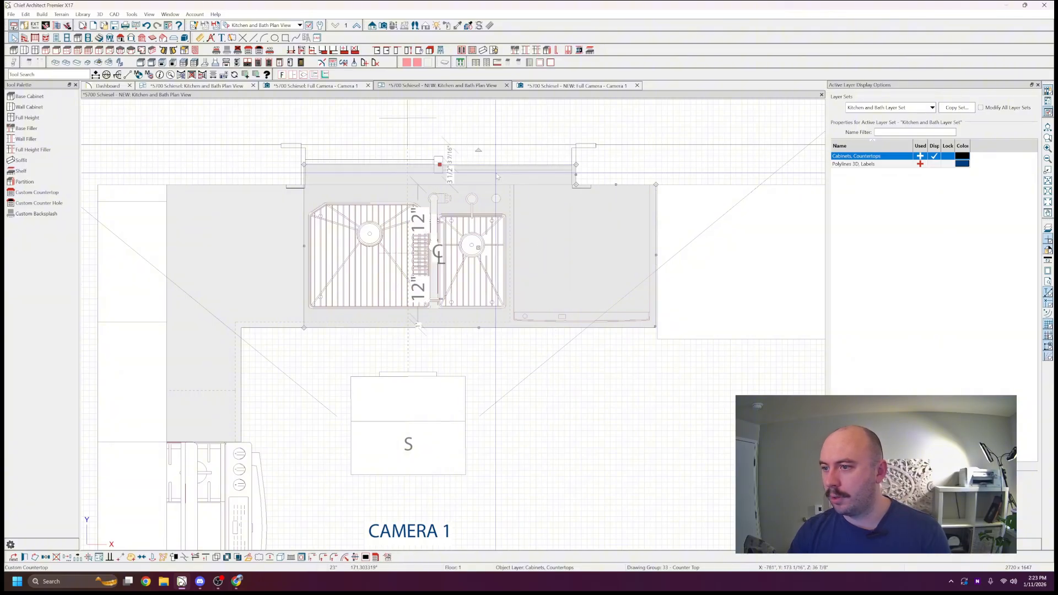
key("Escape")
- Inspect the new kitchen in the Camera 1 view, covering the sink counter, island, refrigerator and sliding door from several angles
left_click(576, 86)
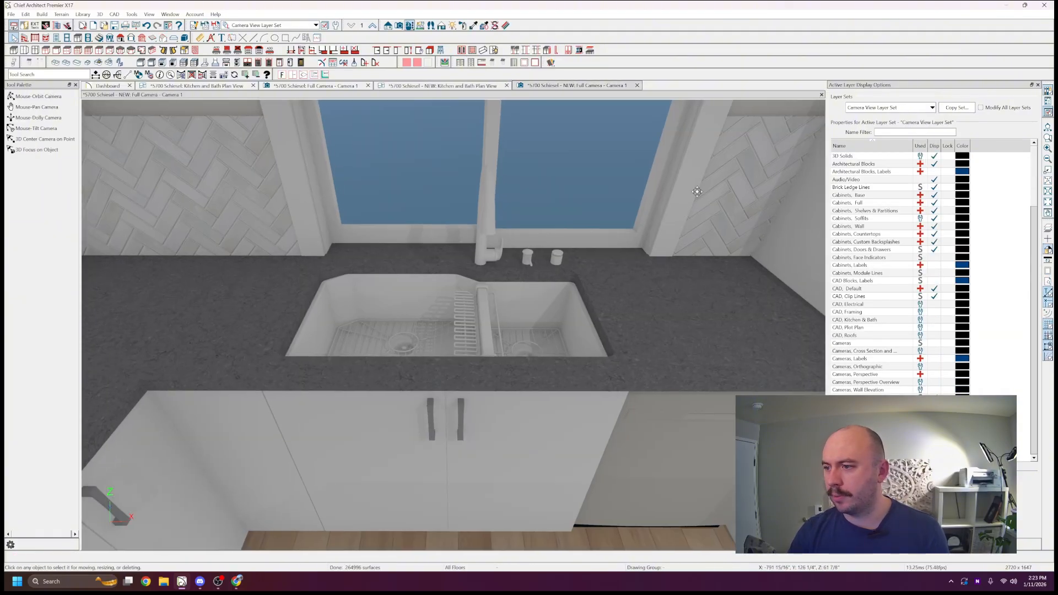
middle_click_drag(697, 191, 693, 187)
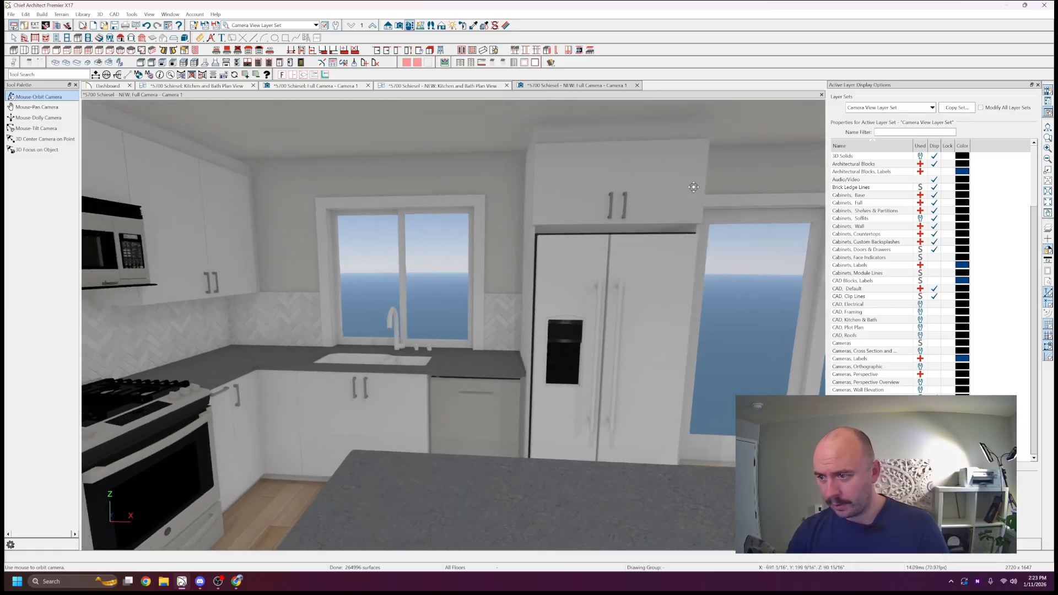
left_click_drag(693, 187, 636, 194)
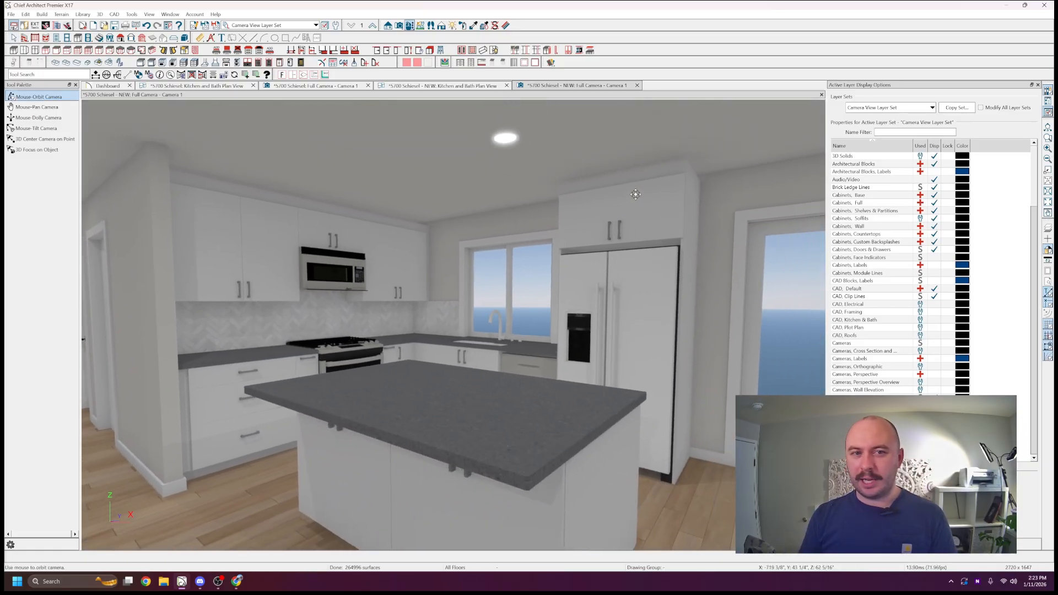
scroll(635, 195, "down", 6)
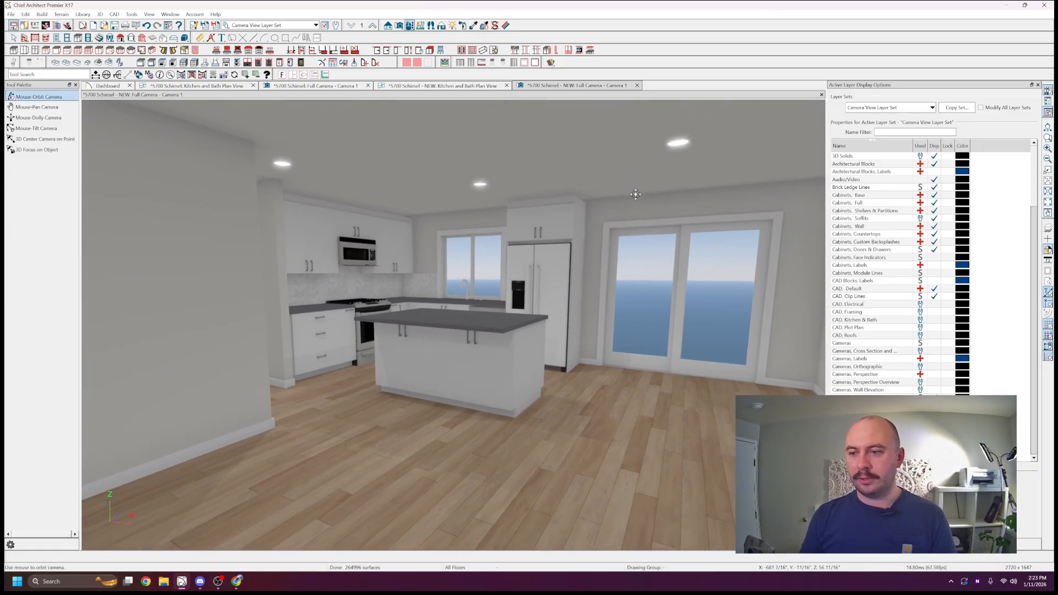
key("space")
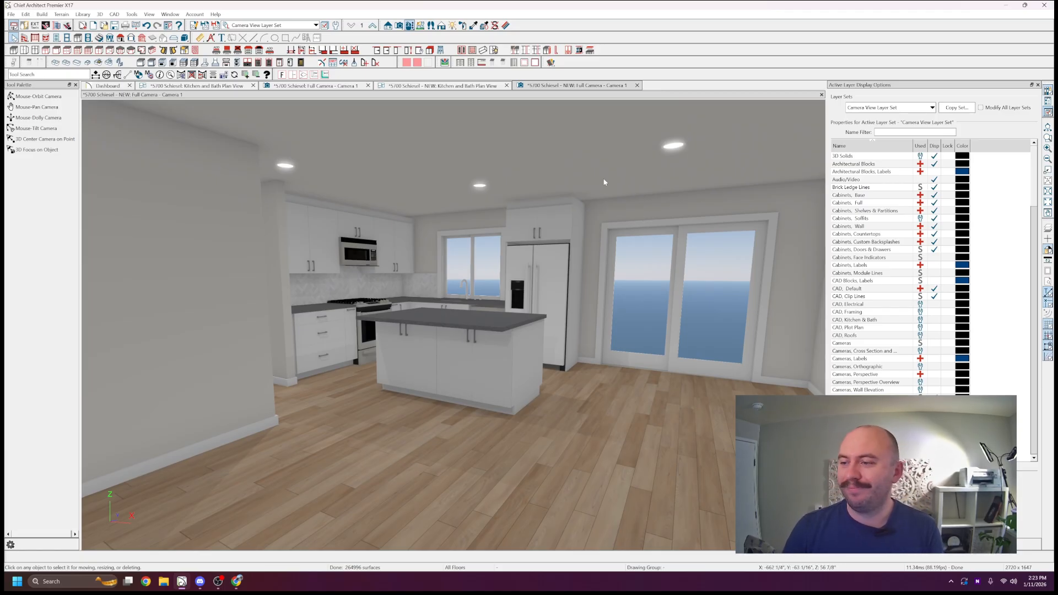
middle_click_drag(573, 216, 448, 213)
scroll(570, 223, "up", 6)
scroll(567, 228, "down", 6)
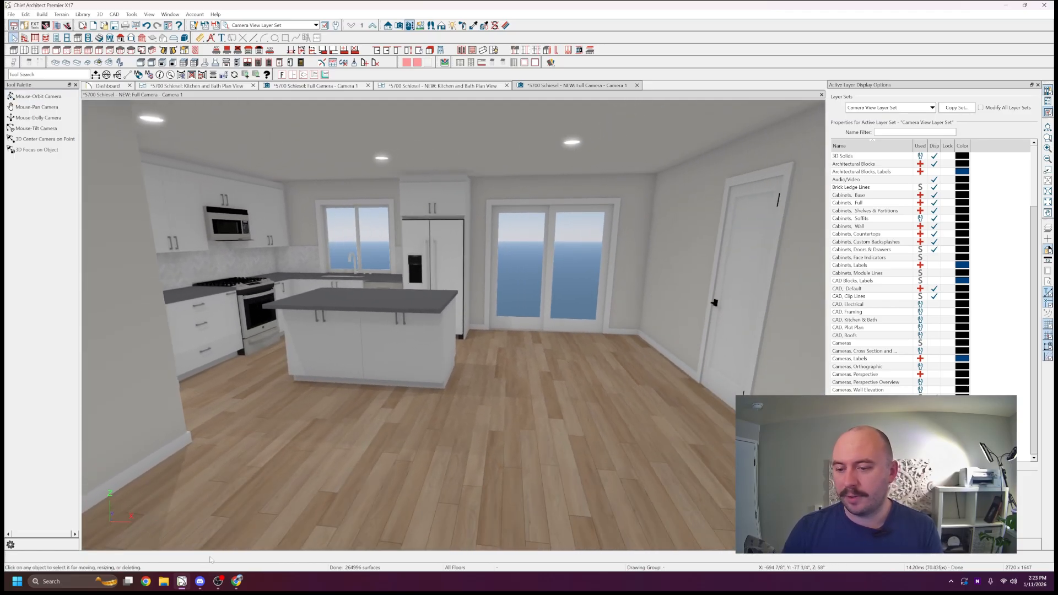
- Switch to the Zillow listing in Chrome and review the photos of the existing kitchen, dining area and fireplace wall
mouse_move(202, 582)
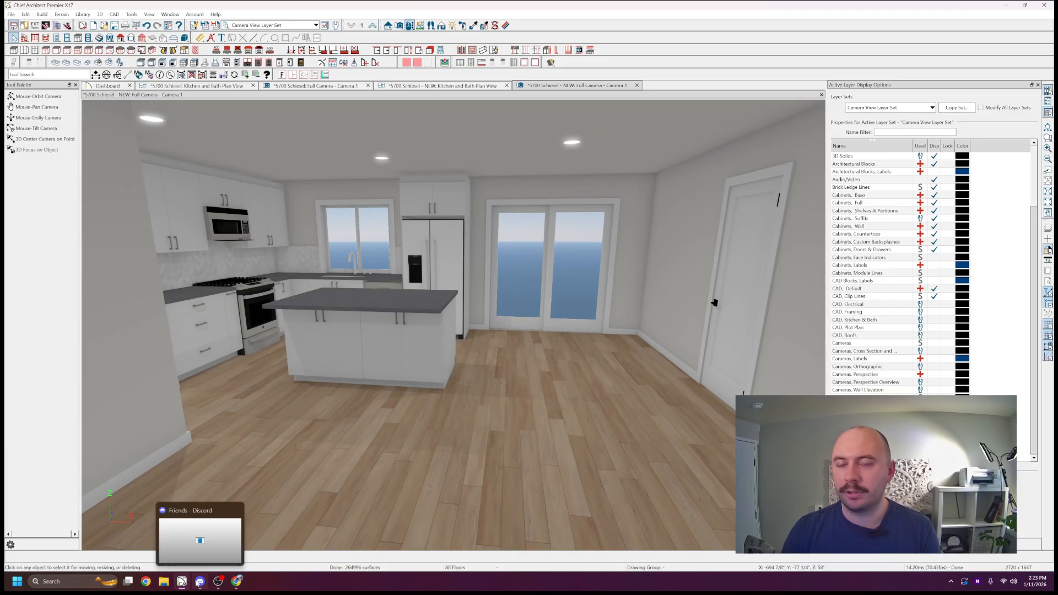
mouse_move(236, 581)
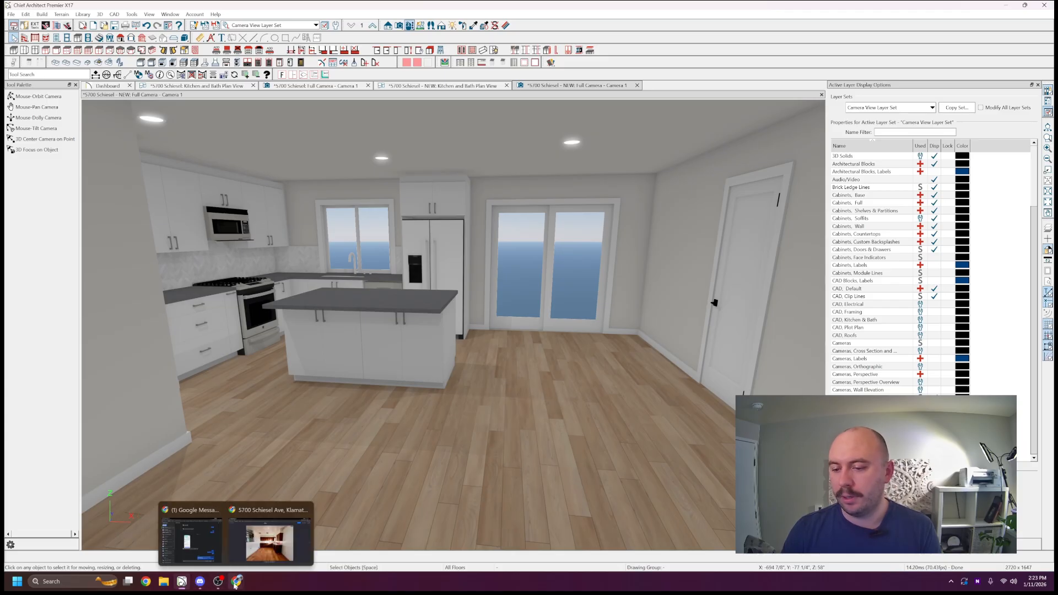
left_click(270, 543)
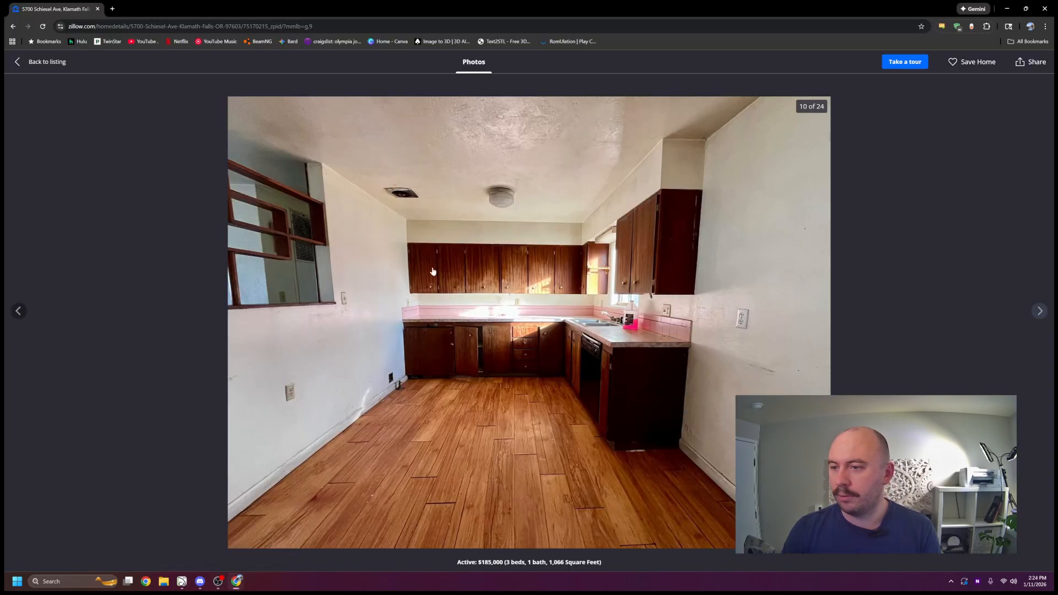
left_click(19, 312)
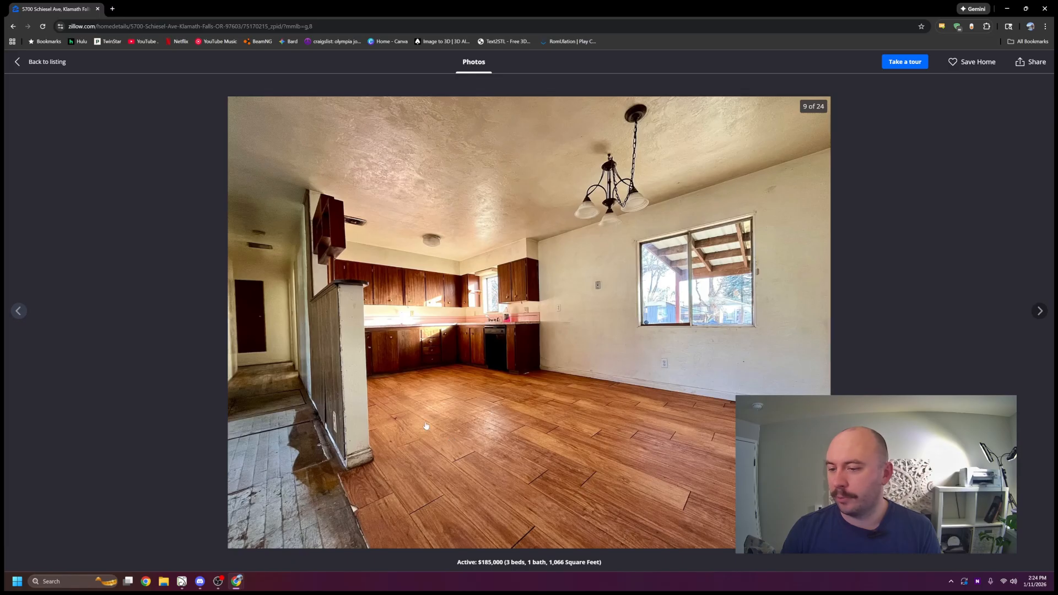
left_click(17, 311)
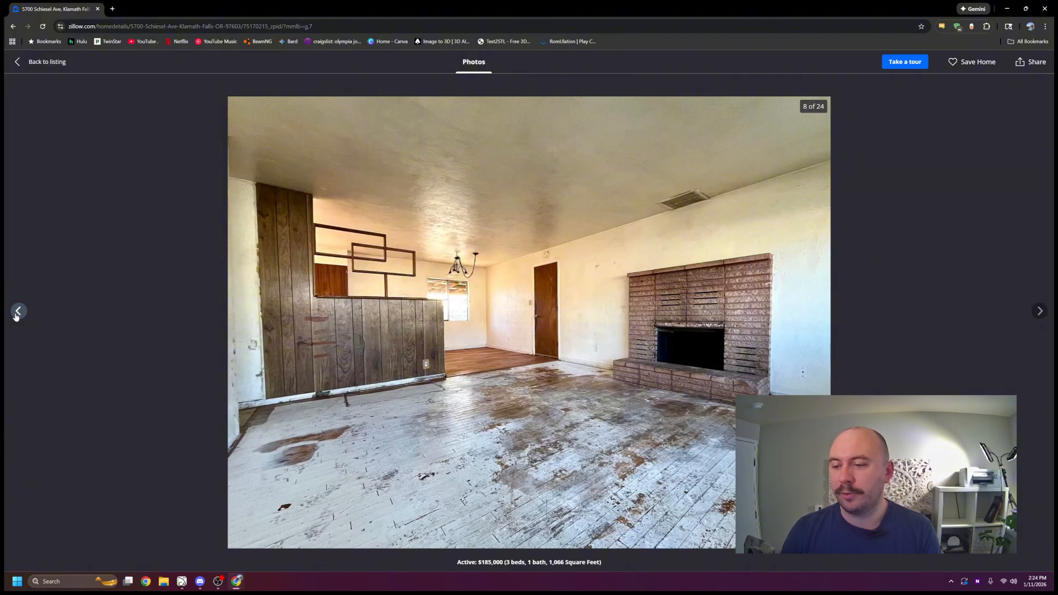
left_click(18, 312)
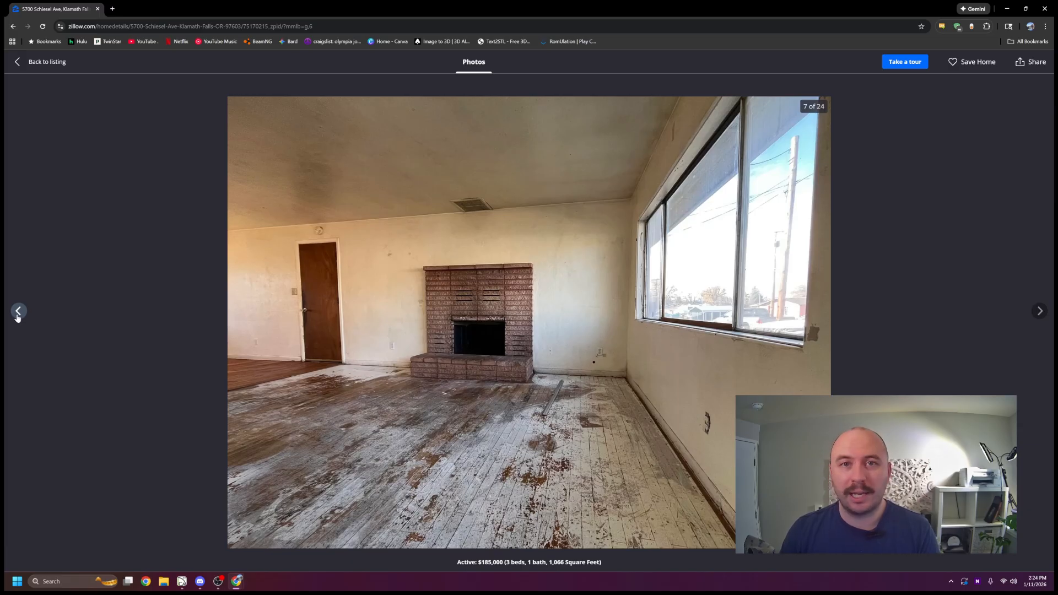
left_click(1040, 312)
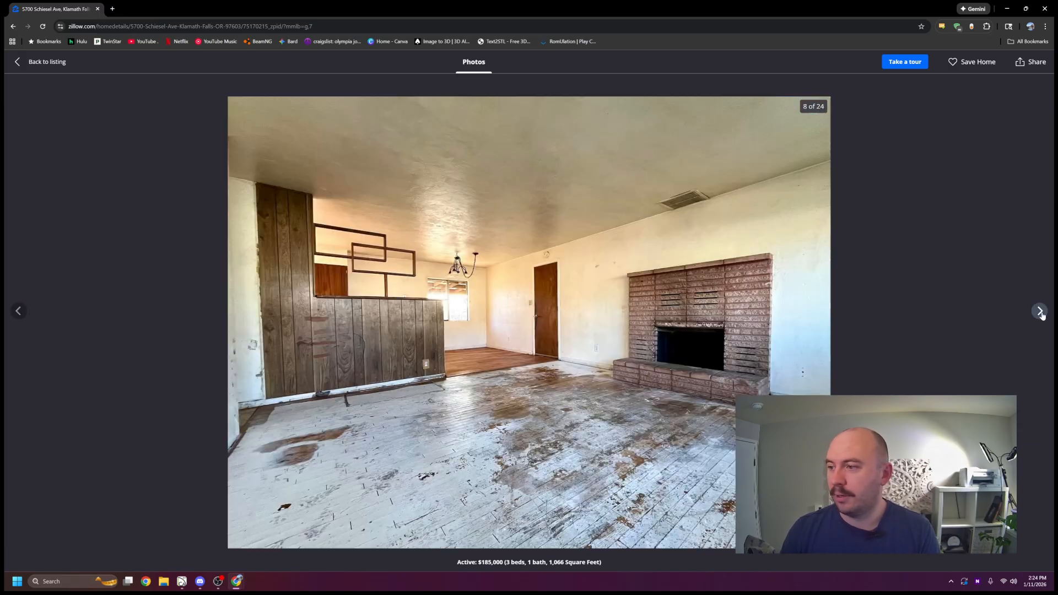
left_click(1040, 312)
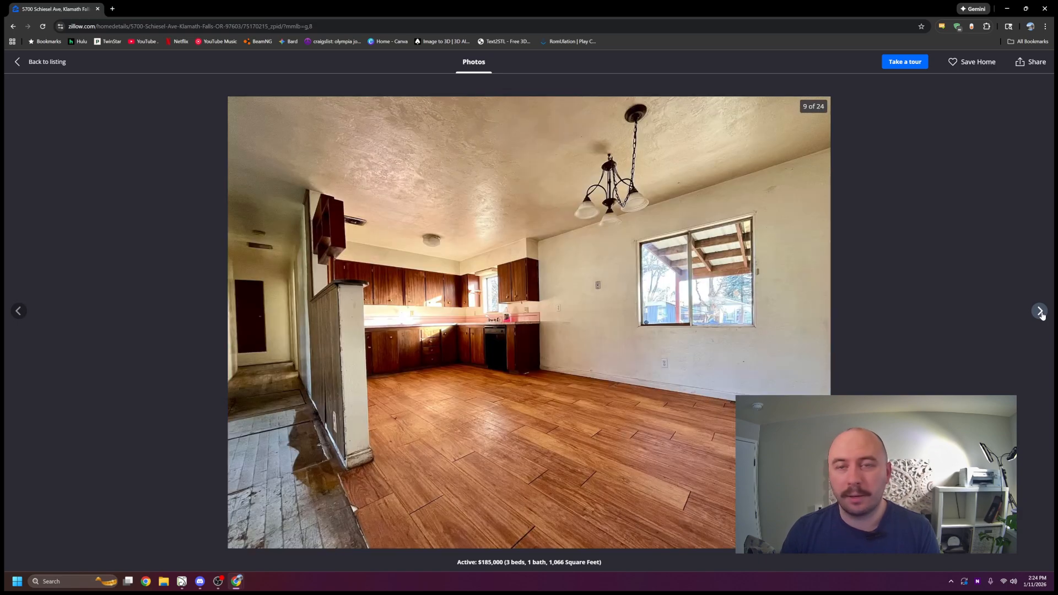
left_click(1039, 312)
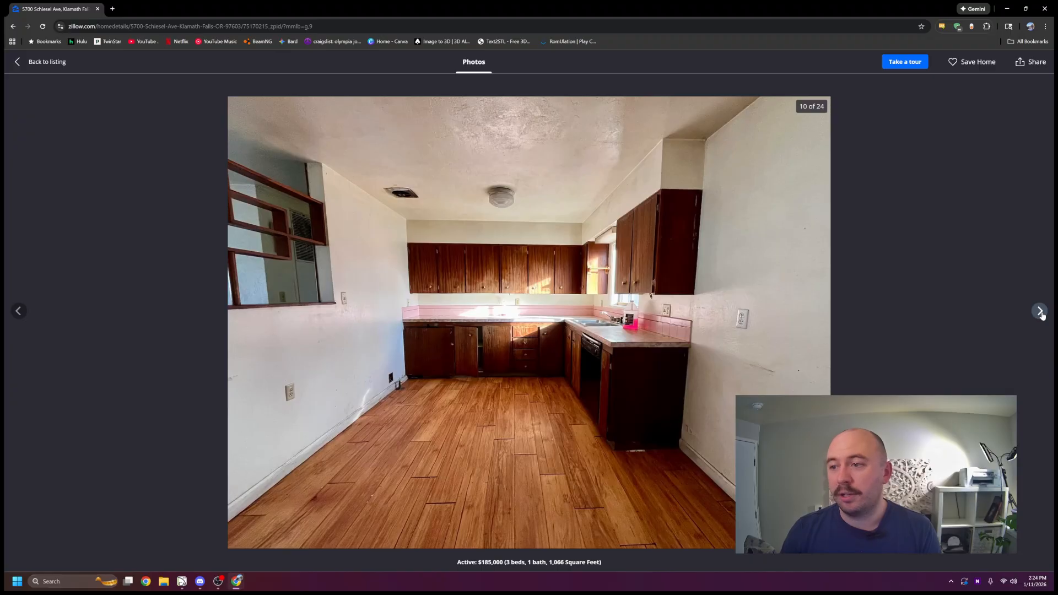
left_click(1040, 312)
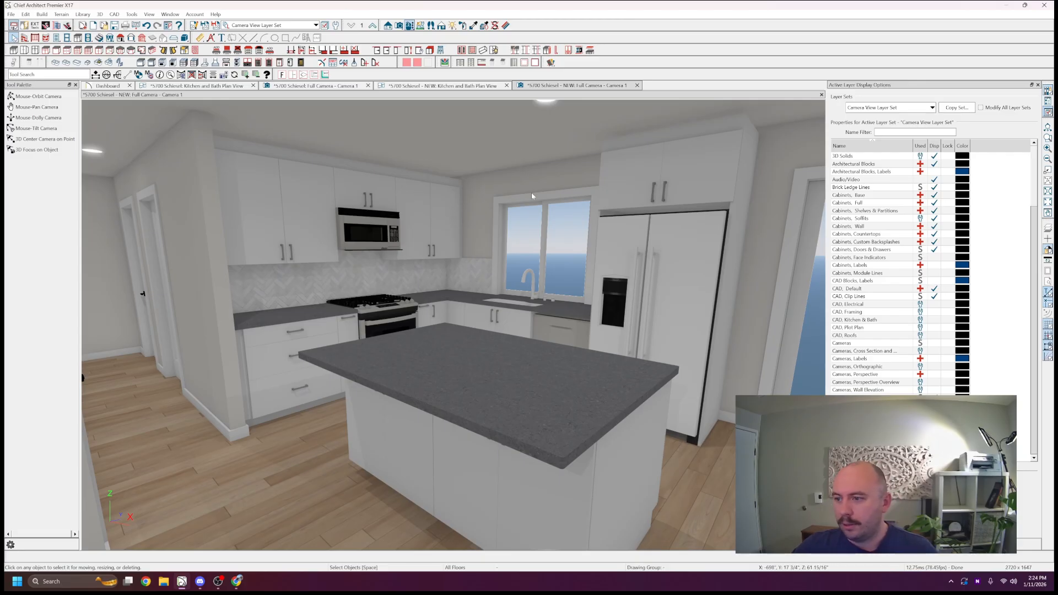
- Open the Mosaics folder of the tile materials in the library for the backsplash around the range and sink
scroll(531, 196, "up", 8)
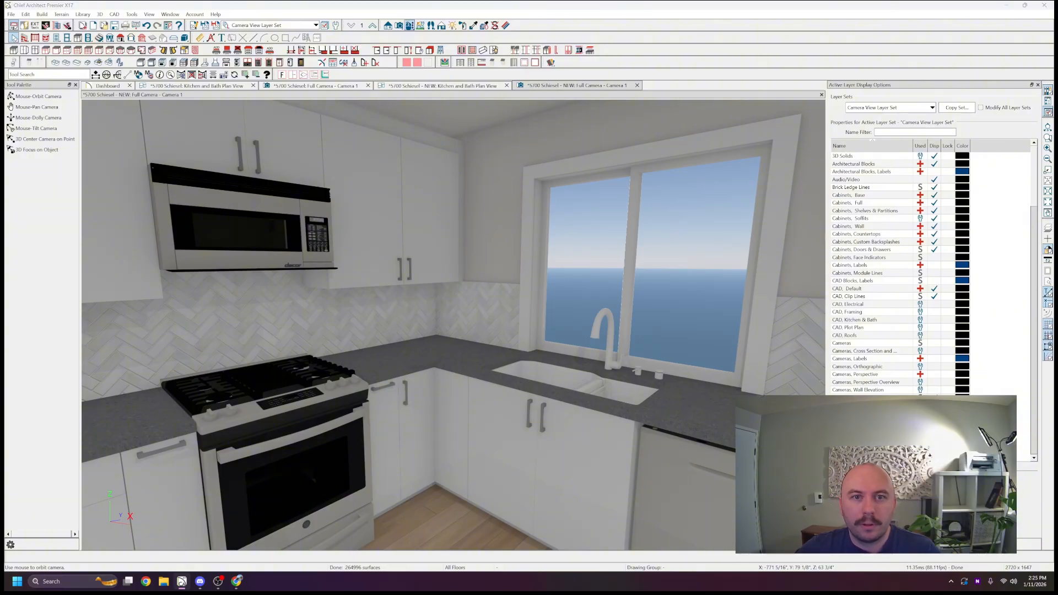
left_click_drag(167, 185, 377, 136)
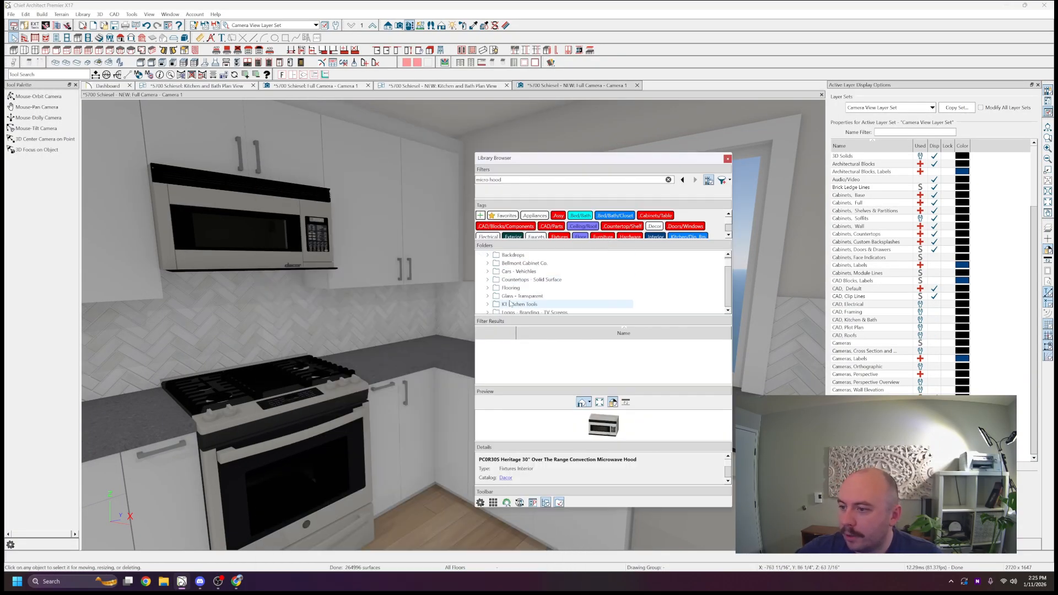
scroll(510, 300, "down", 3)
left_click(488, 280)
scroll(504, 289, "down", 2)
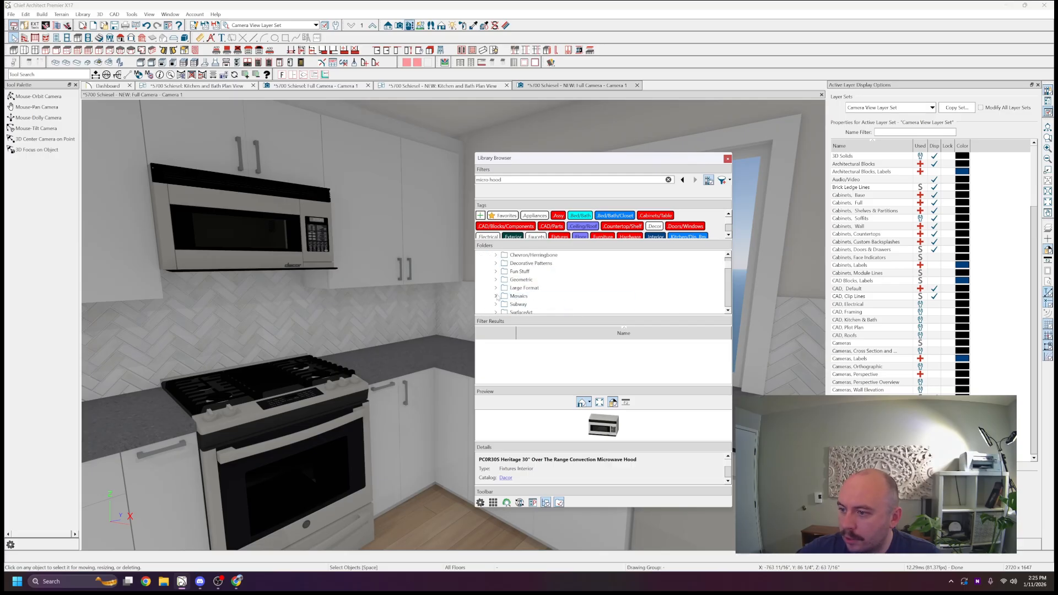
left_click(496, 297)
left_click(498, 296)
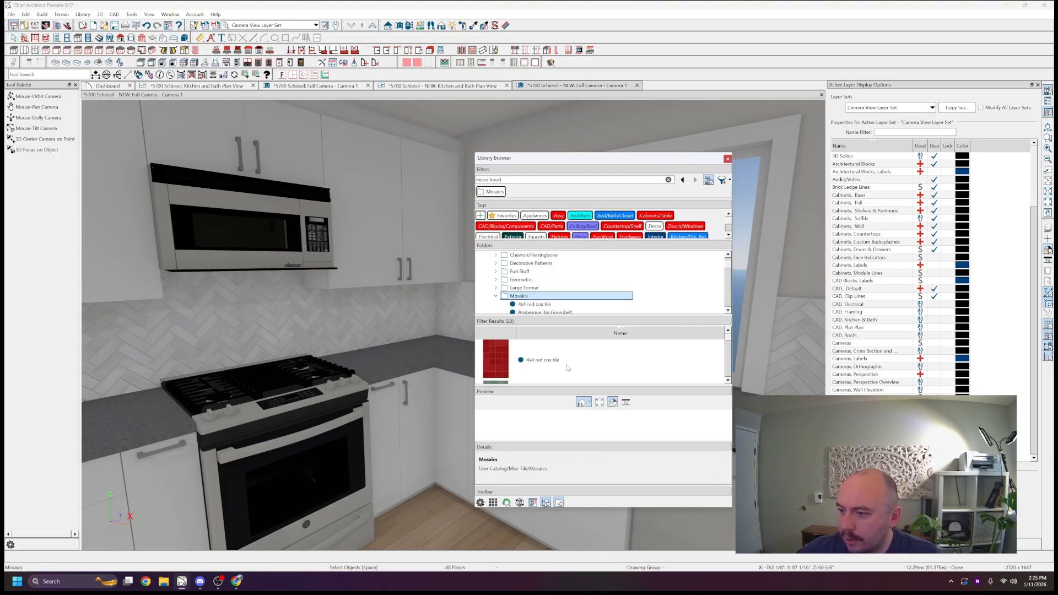
- Paint the backsplash behind the range with the Emser Regala Herringbone mosaic
scroll(567, 367, "down", 3)
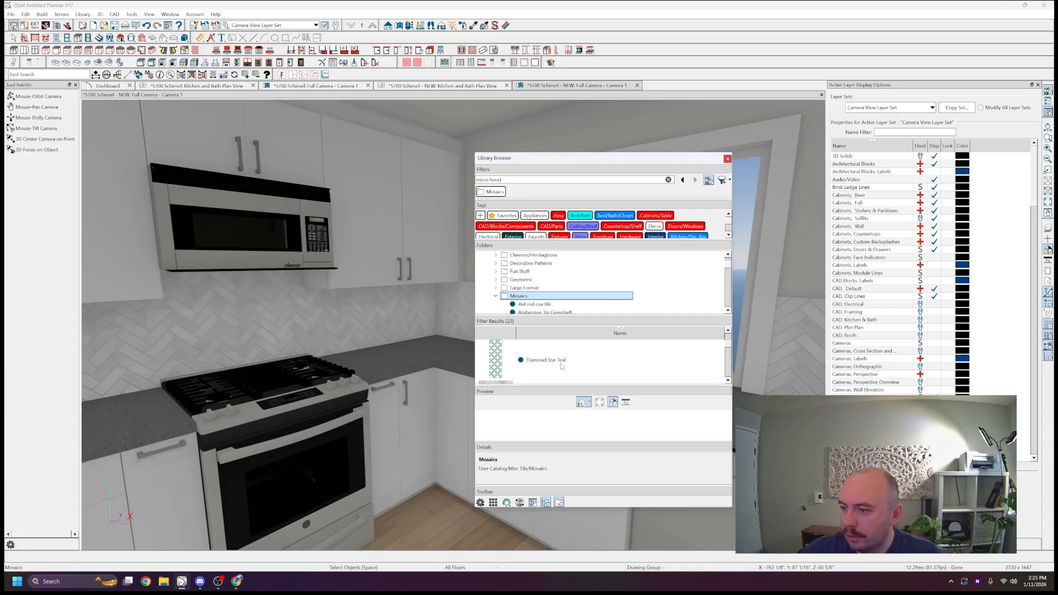
scroll(562, 366, "down", 1)
scroll(562, 365, "down", 1)
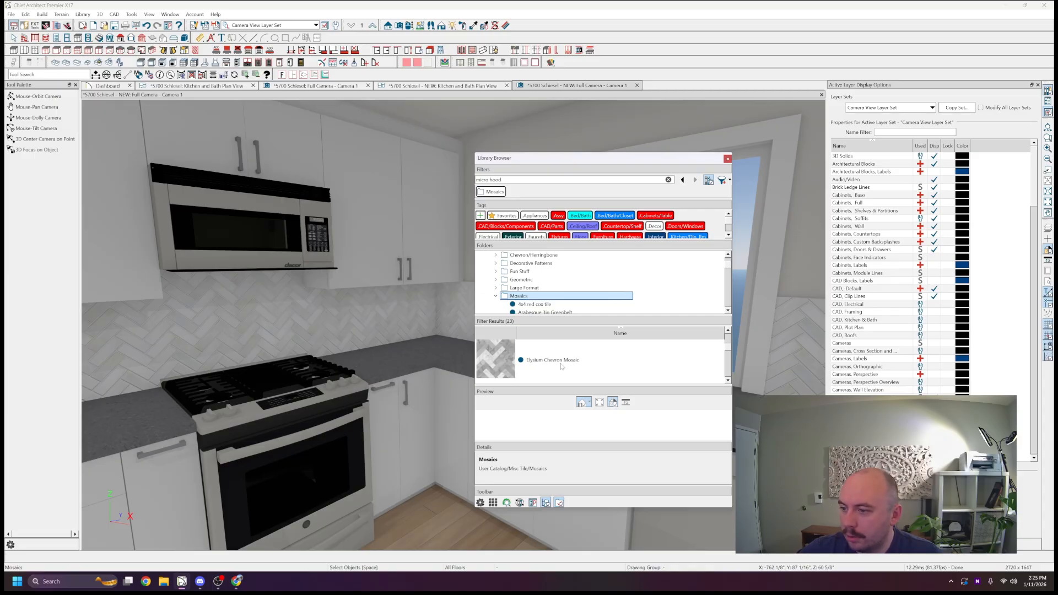
scroll(562, 366, "down", 1)
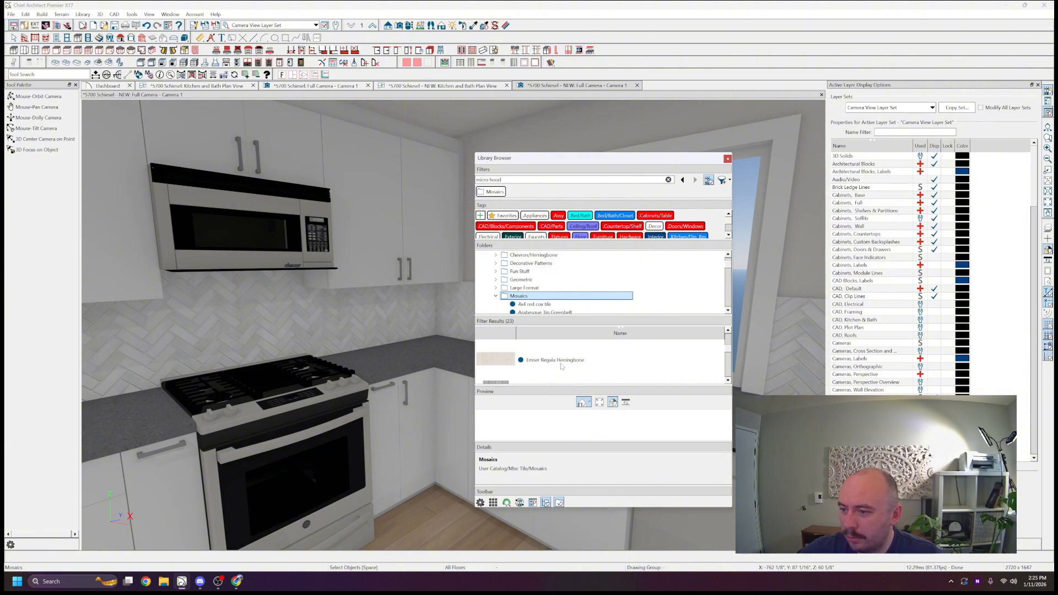
left_click(562, 366)
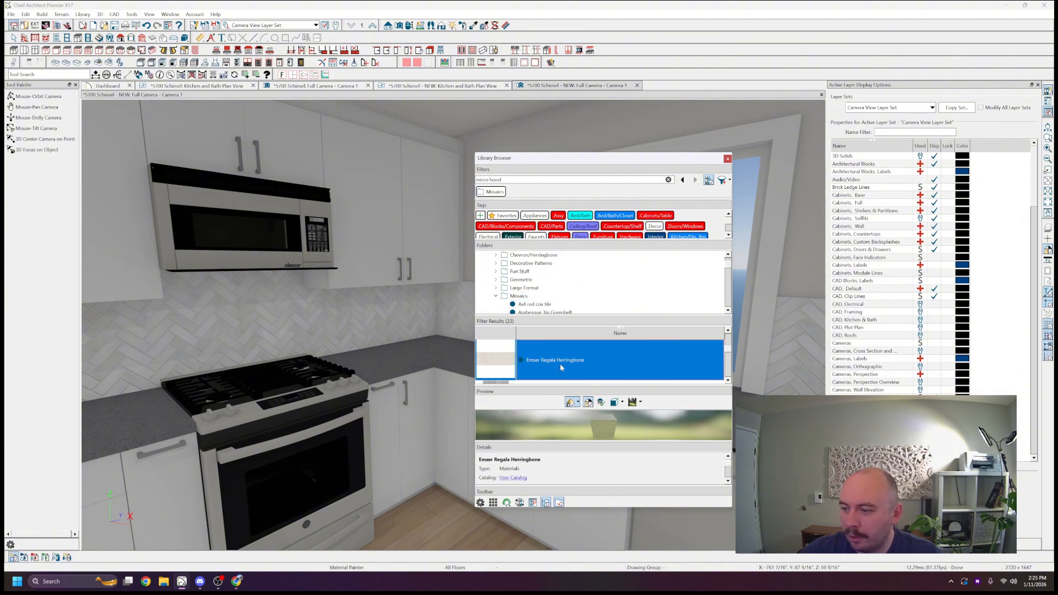
left_click(322, 323)
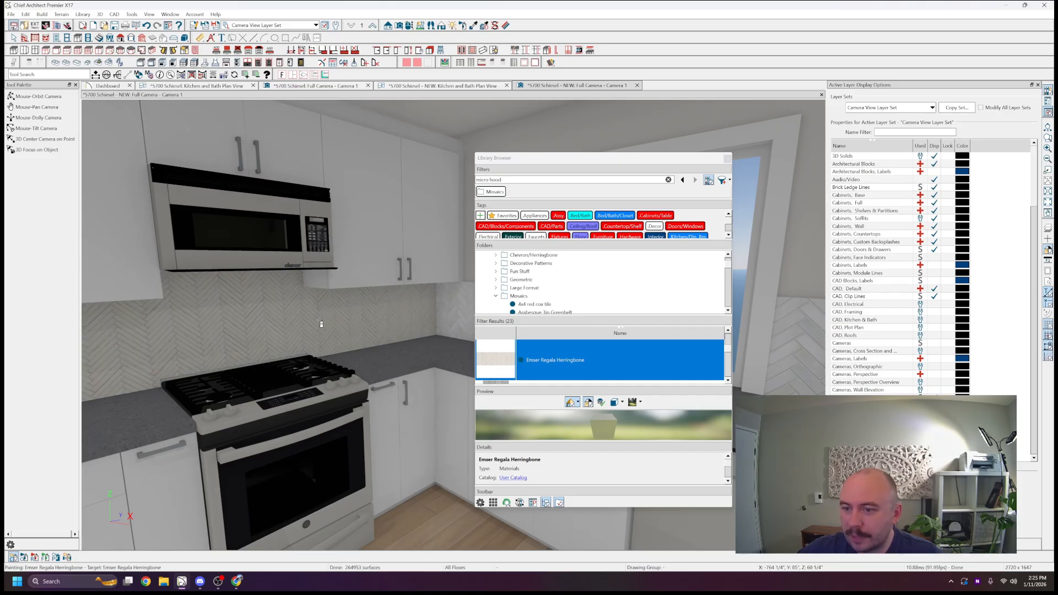
- Paint the kitchen backsplash with the White scales mosaic from the Mosaics folder
scroll(576, 372, "down", 3)
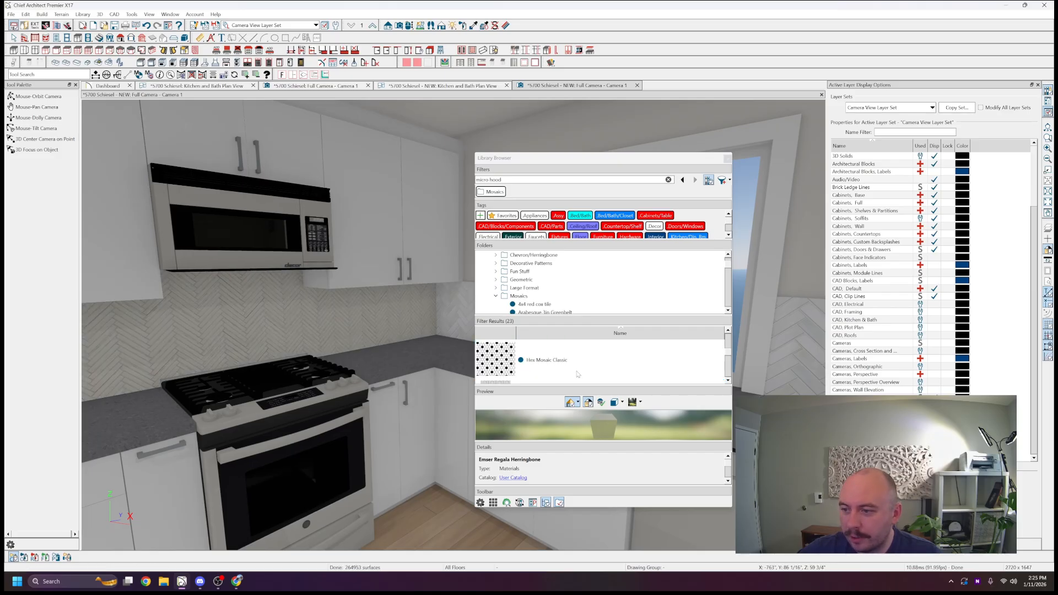
scroll(577, 374, "down", 2)
scroll(575, 373, "down", 4)
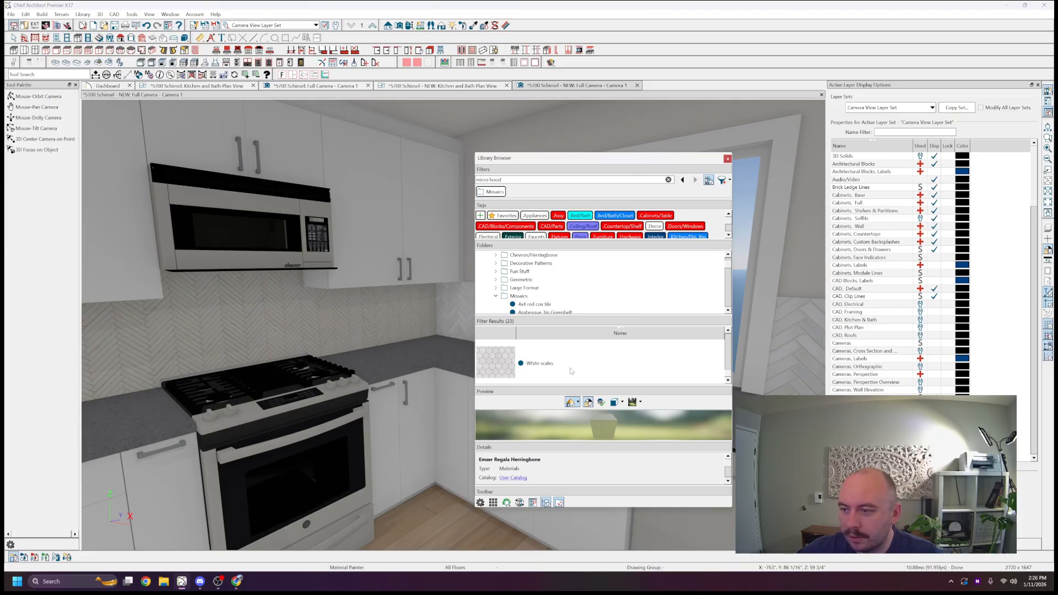
left_click(565, 367)
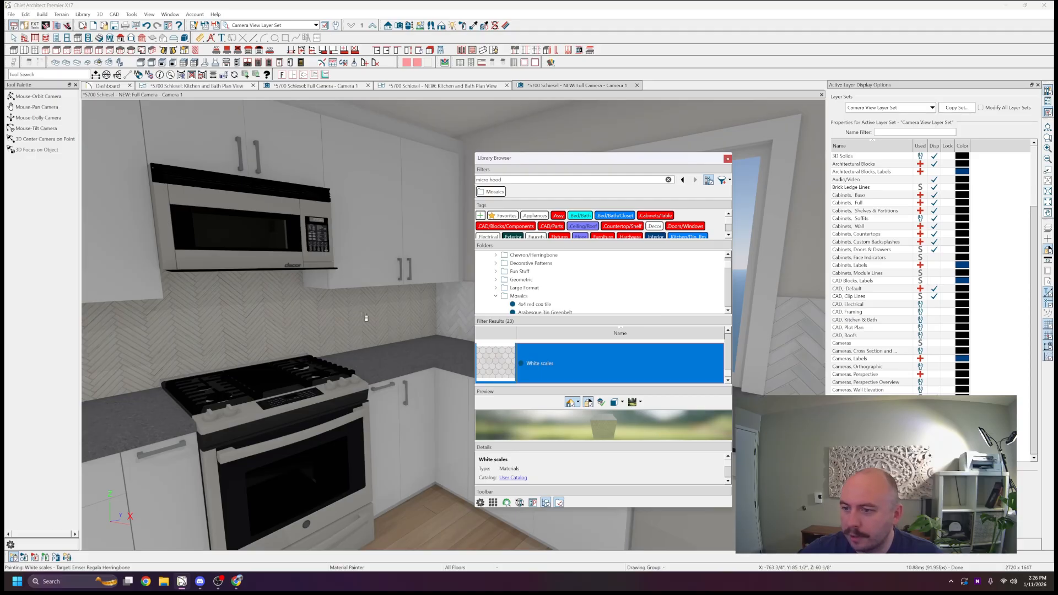
left_click(355, 306)
- Replace the kitchen's cabinet doors with the Cezanne Door from the Bellmont 1900 Series doors
scroll(537, 301, "up", 1)
scroll(535, 301, "down", 1)
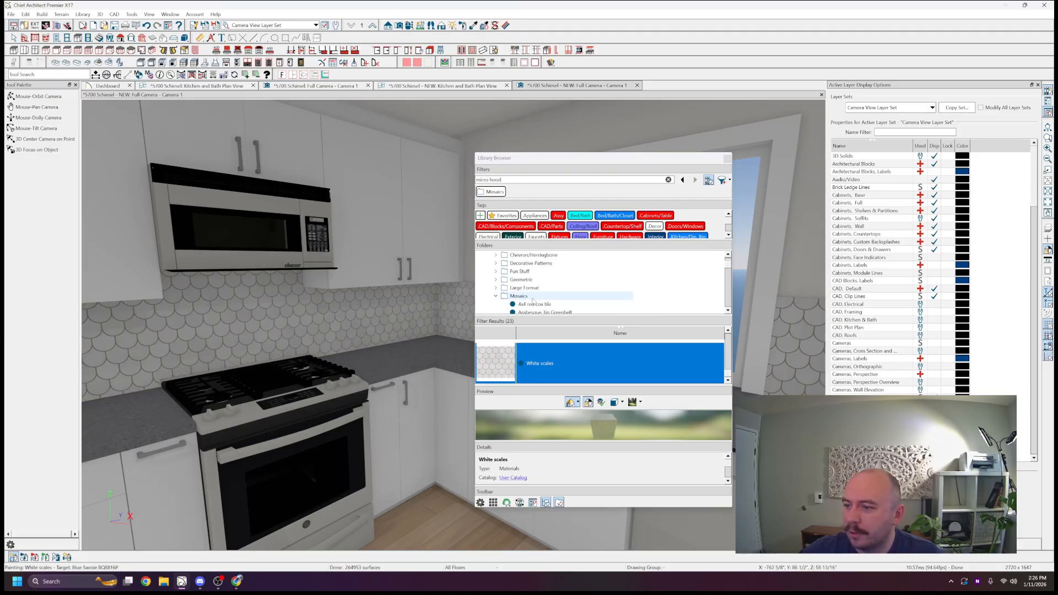
left_click(519, 297)
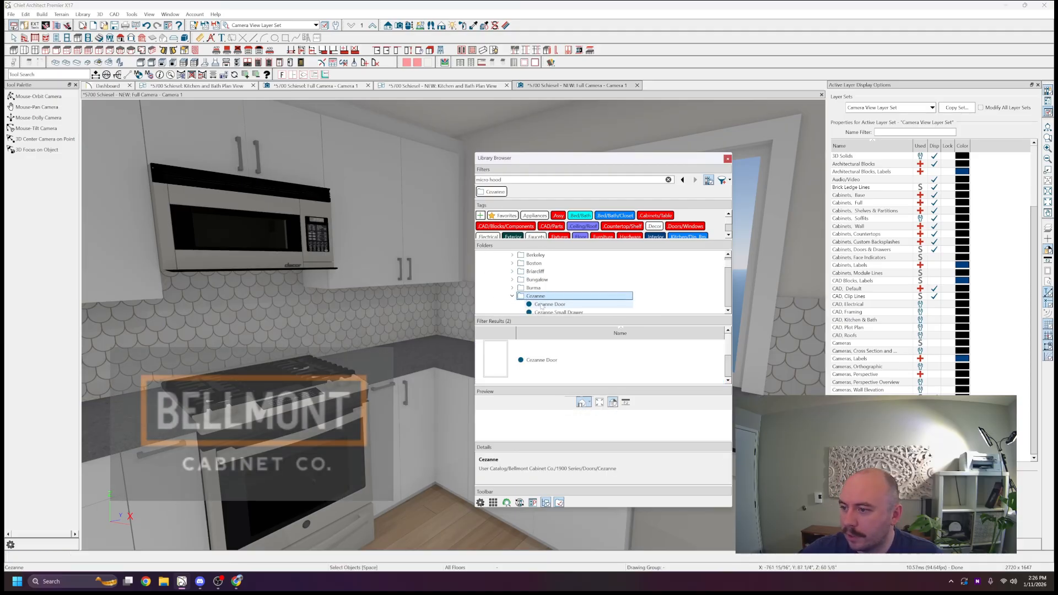
left_click(541, 305)
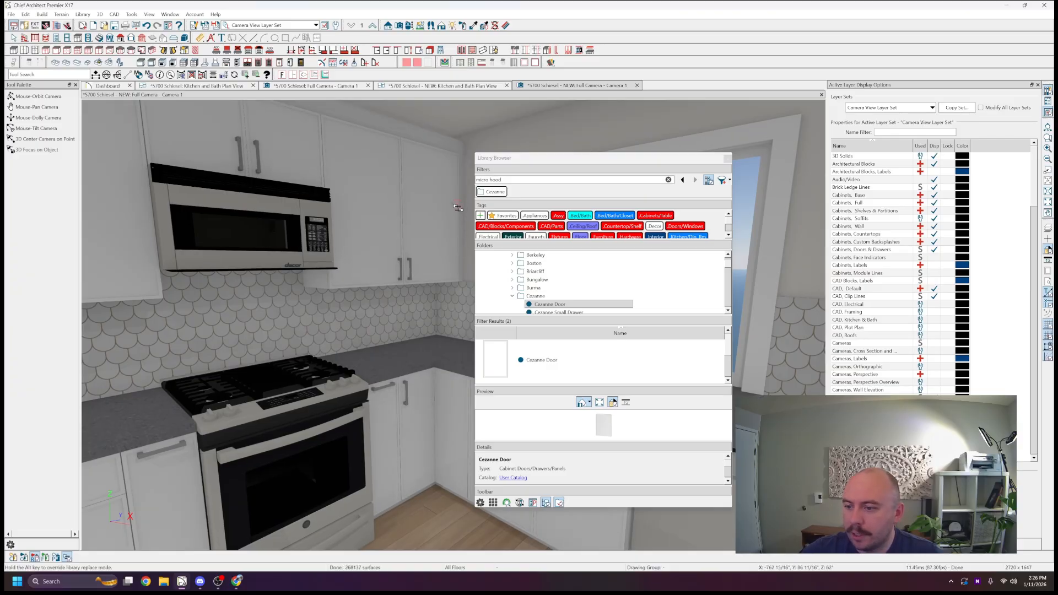
- Select the Cezanne Small Drawer in the library and dock the Library Browser together with the Active Layer Display Options
scroll(563, 293, "down", 1)
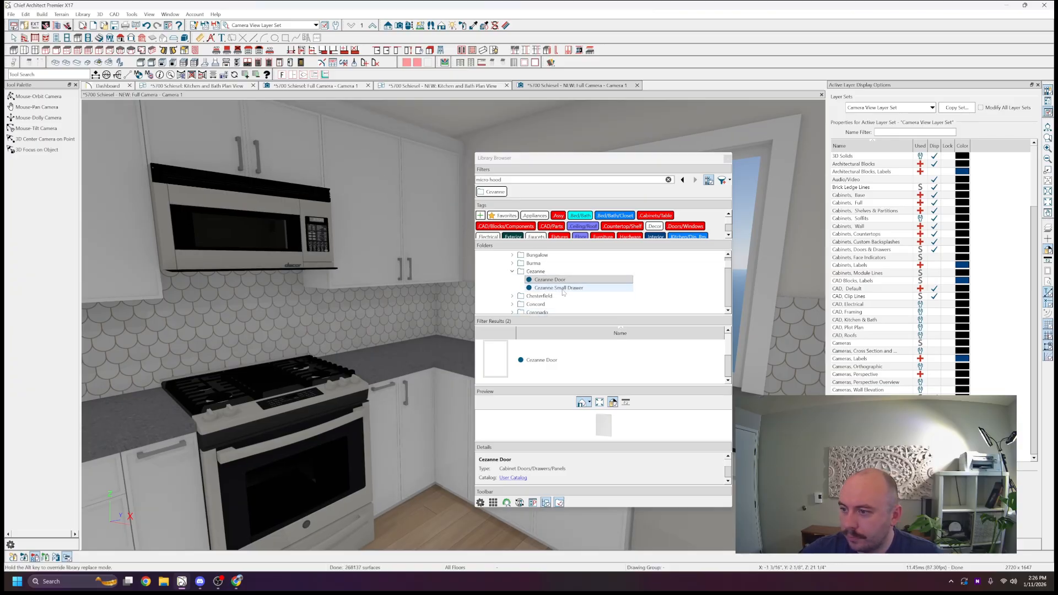
left_click(562, 289)
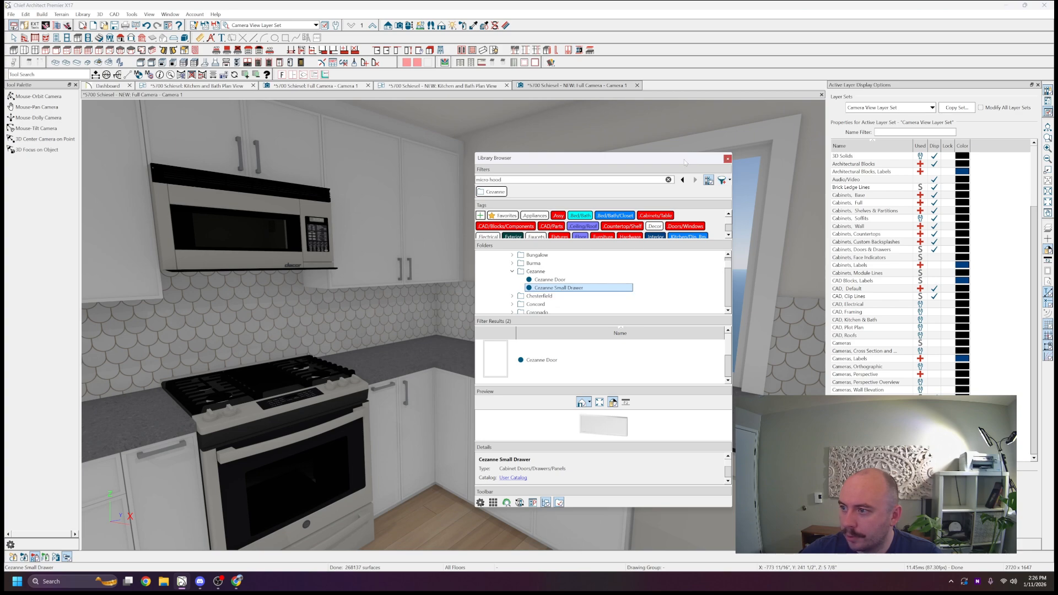
left_click_drag(684, 162, 958, 221)
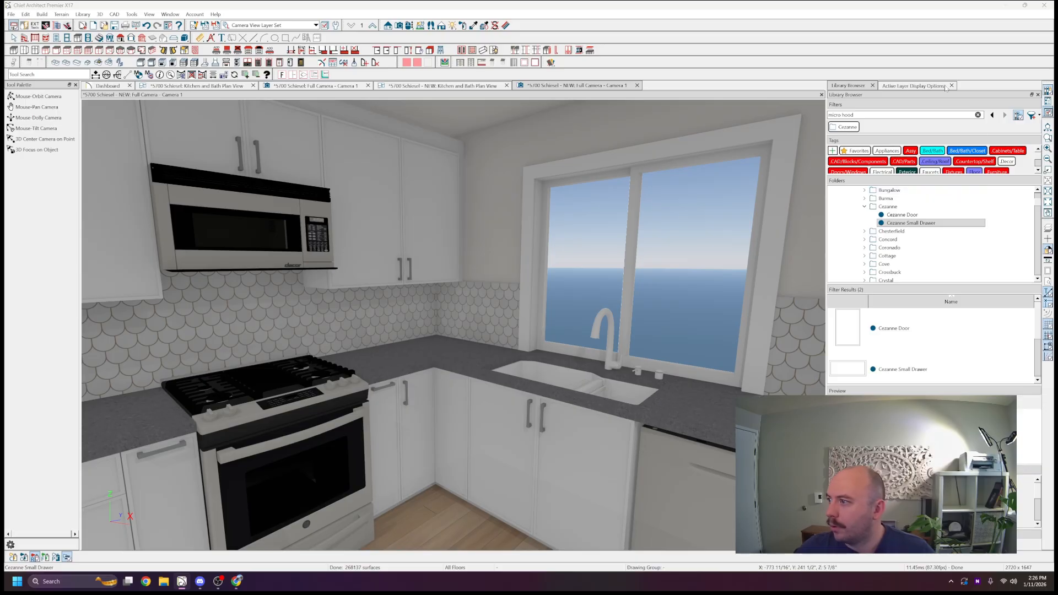
- Collapse the Bellmont 1900 Series Doors folder and browse the Finish Options down to the Walnut Stains
middle_click_drag(474, 369, 501, 374)
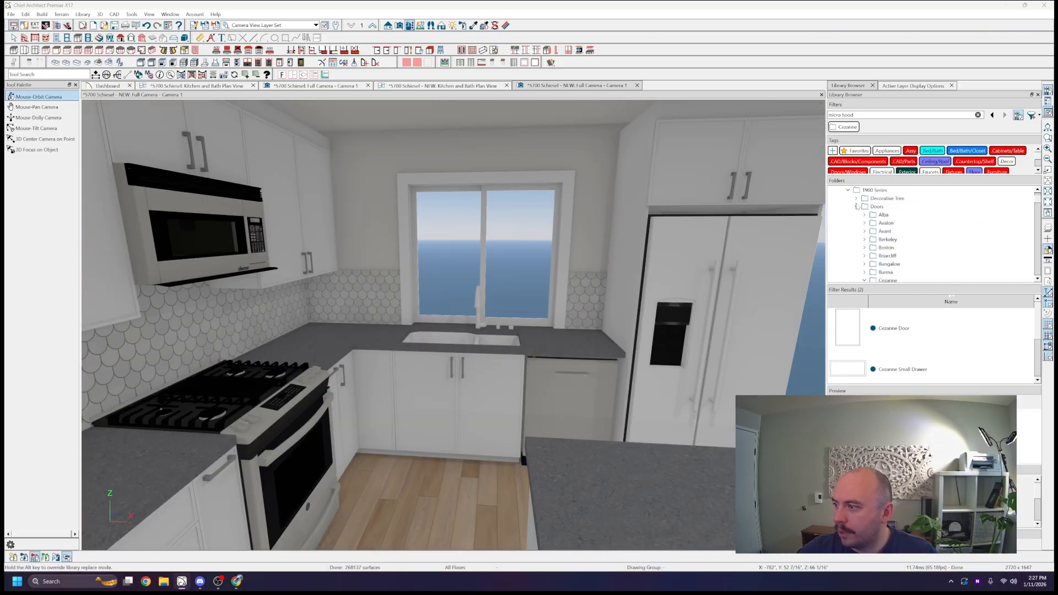
left_click(856, 206)
left_click(848, 215)
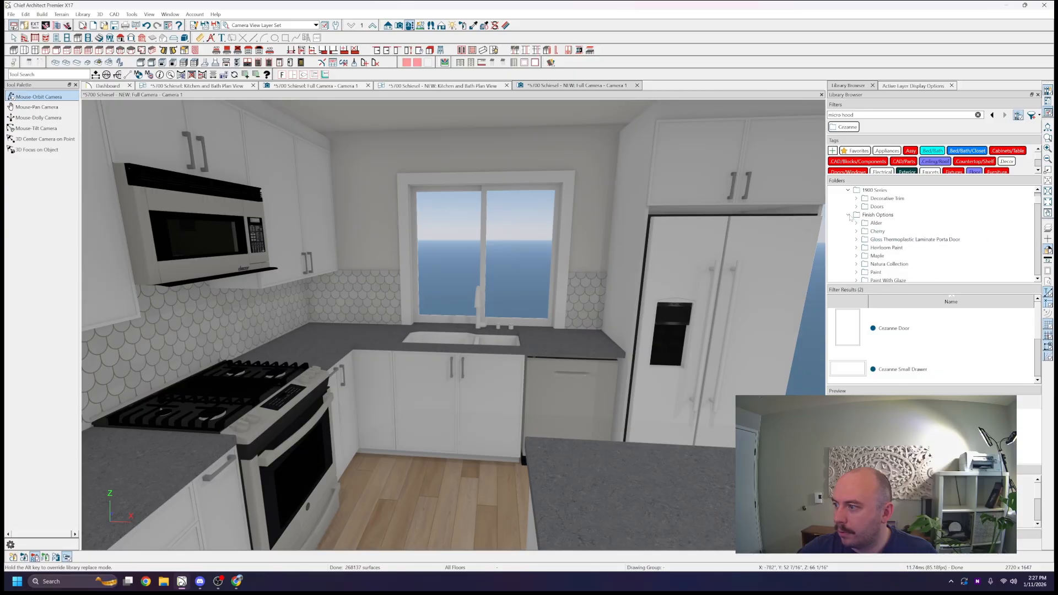
scroll(864, 230, "down", 3)
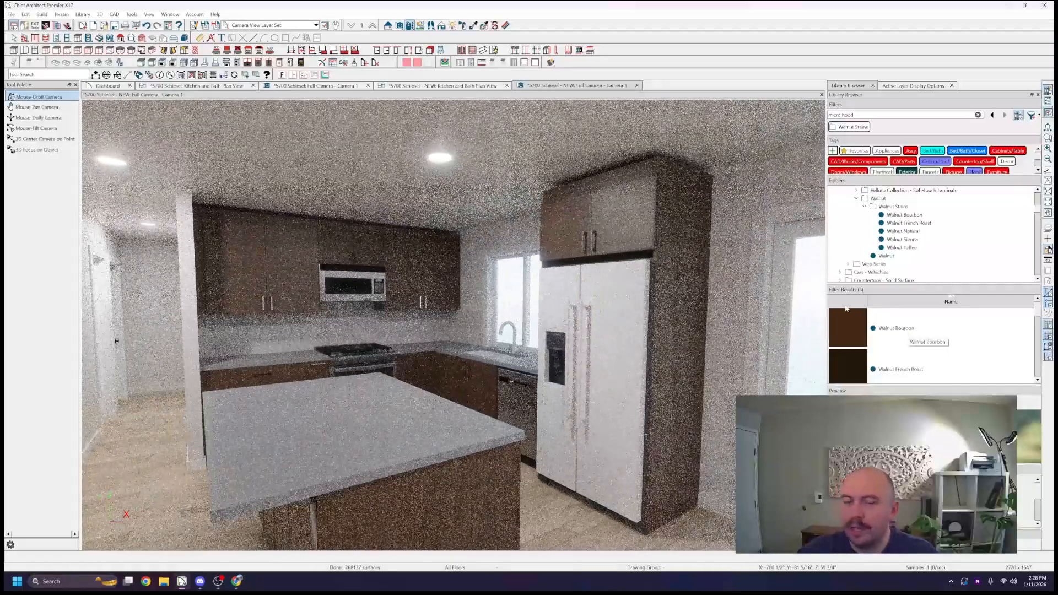
- Paint the kitchen cabinets with the Alder Peppercorn stain from Bellmont's Alder finish options
scroll(879, 247, "up", 6)
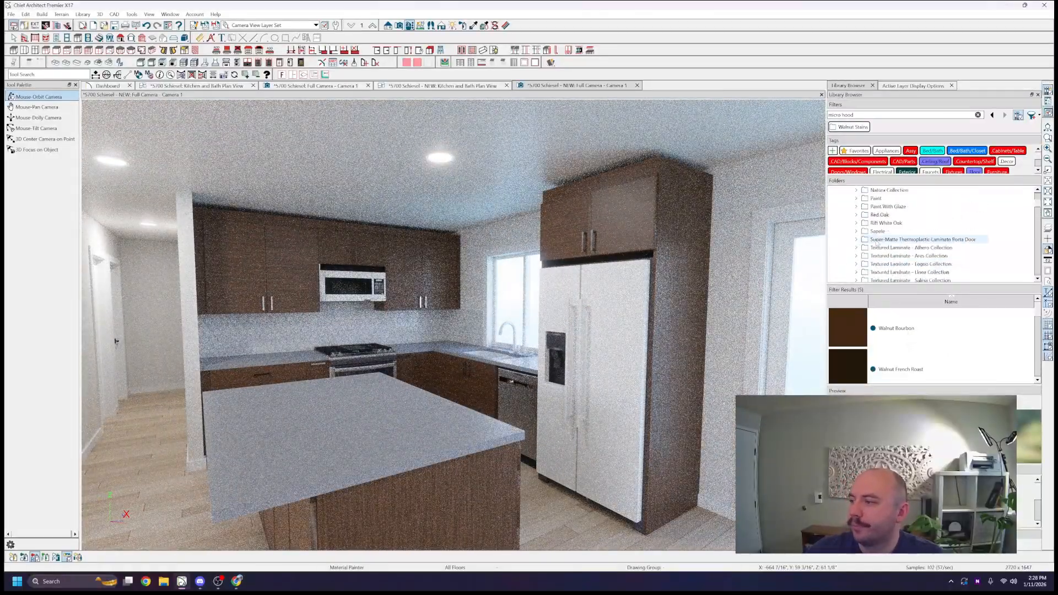
left_click(869, 223)
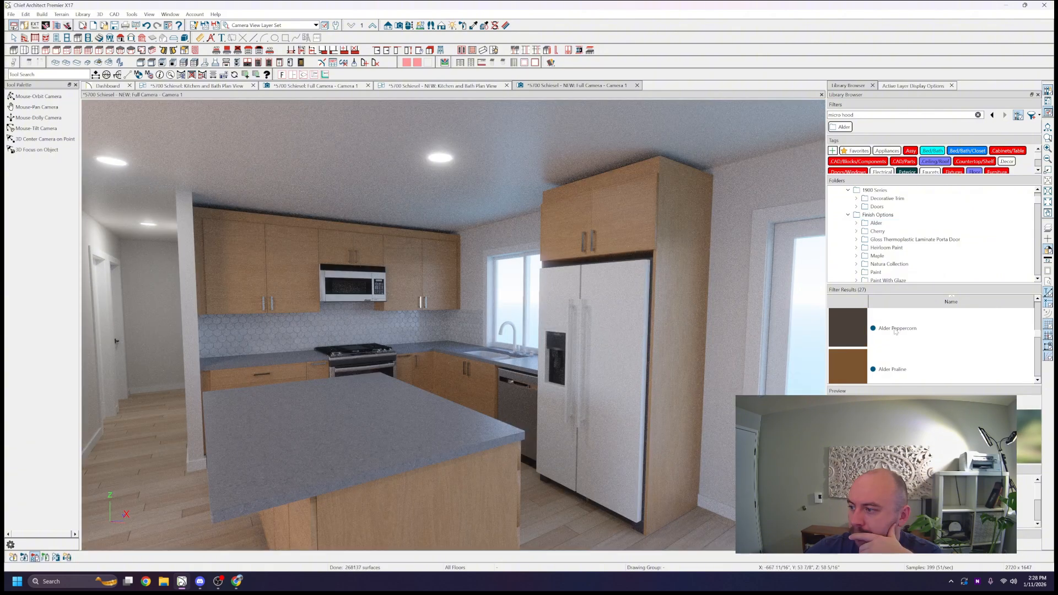
left_click(896, 329)
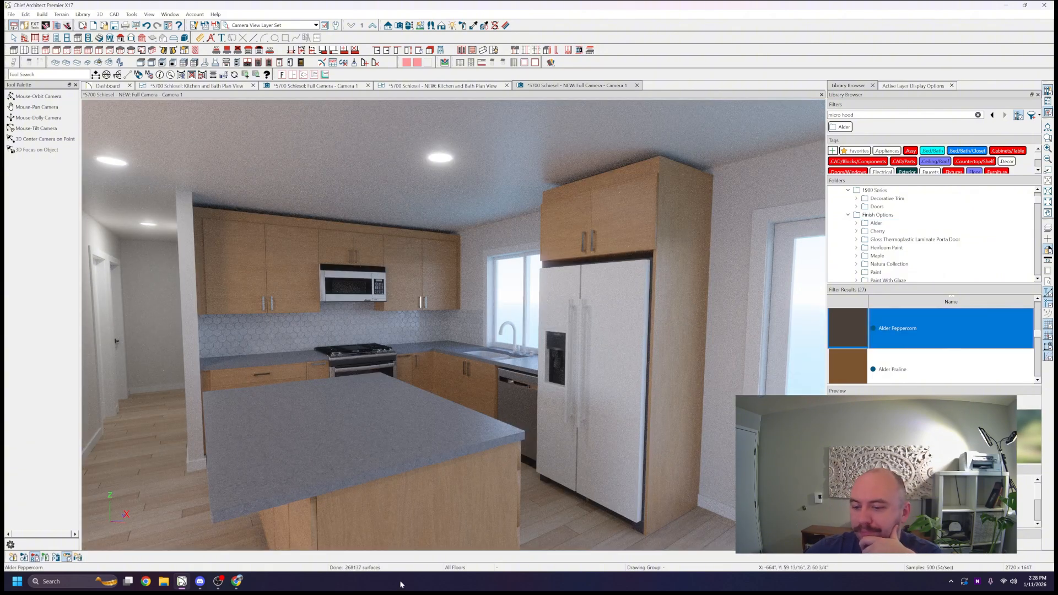
left_click(492, 495)
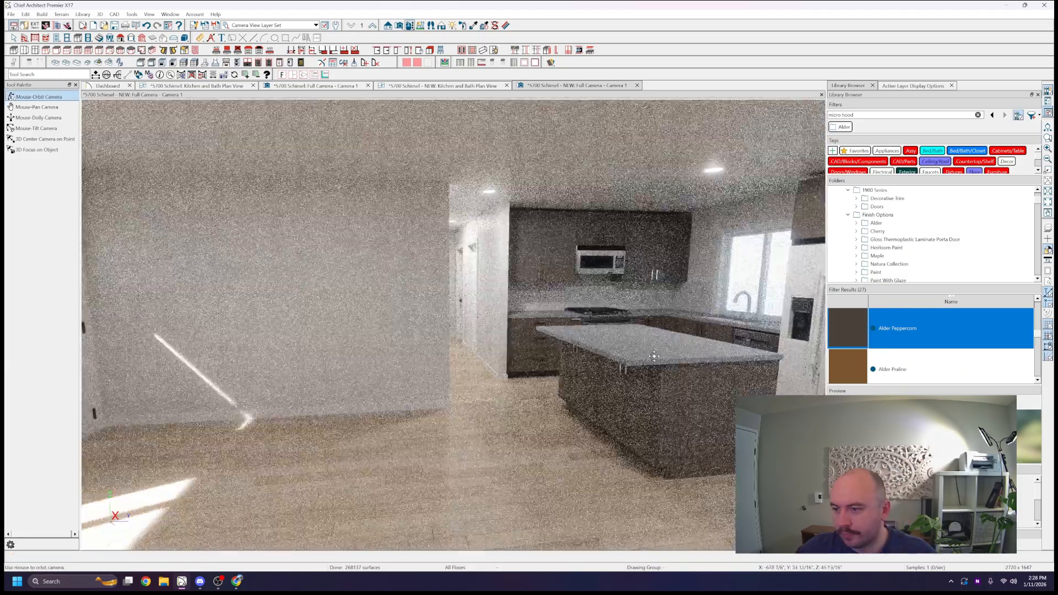
- Examine the new cabinet finish from several angles, covering the island, range wall, sink window and refrigerator
middle_click_drag(513, 408, 640, 362)
scroll(639, 362, "up", 6)
scroll(640, 363, "down", 10)
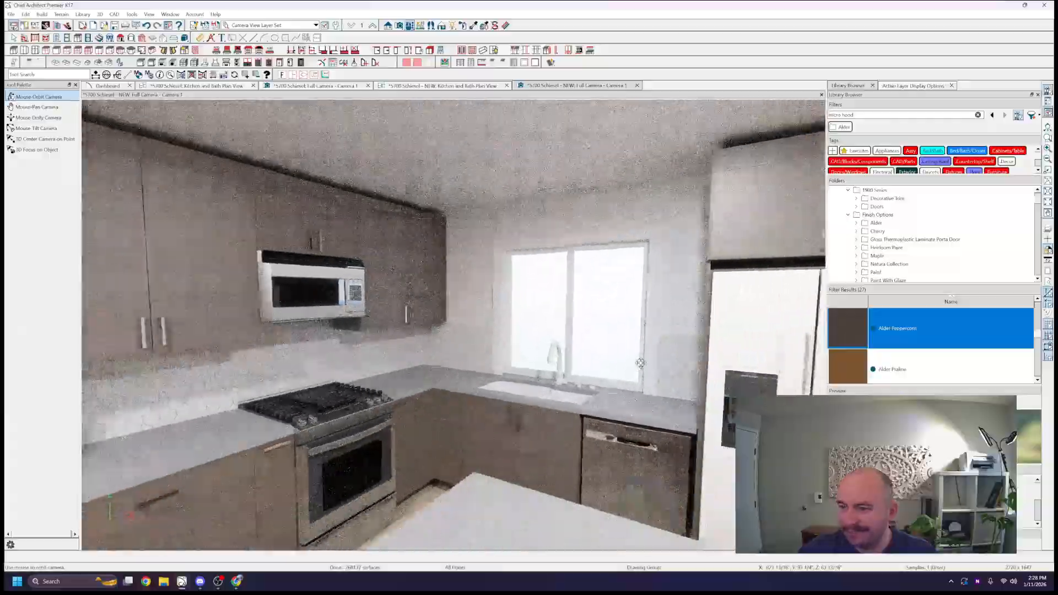
scroll(639, 364, "up", 3)
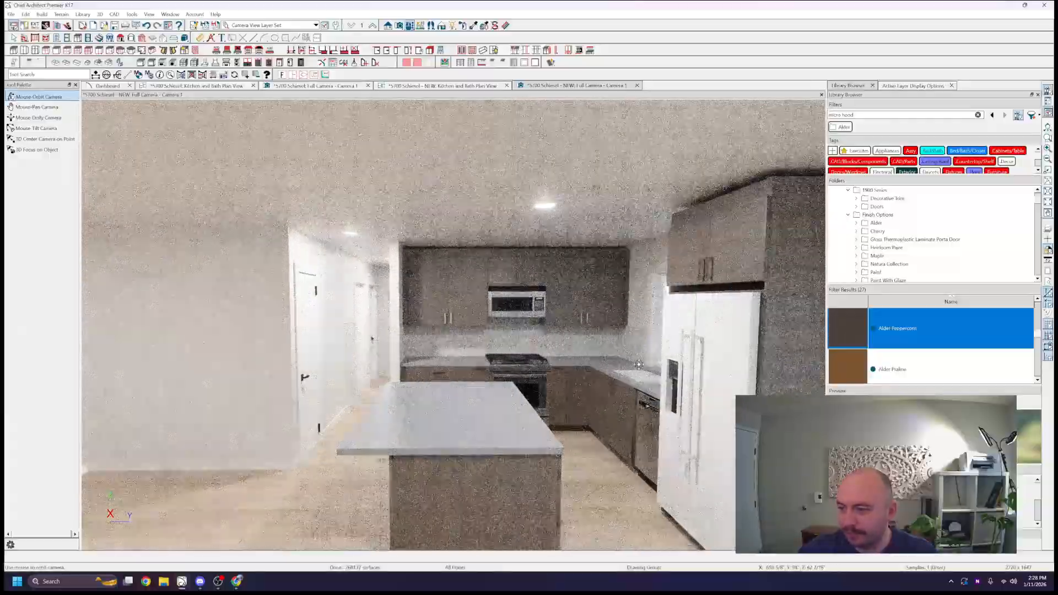
middle_click_drag(640, 363, 651, 366)
scroll(864, 207, "up", 3)
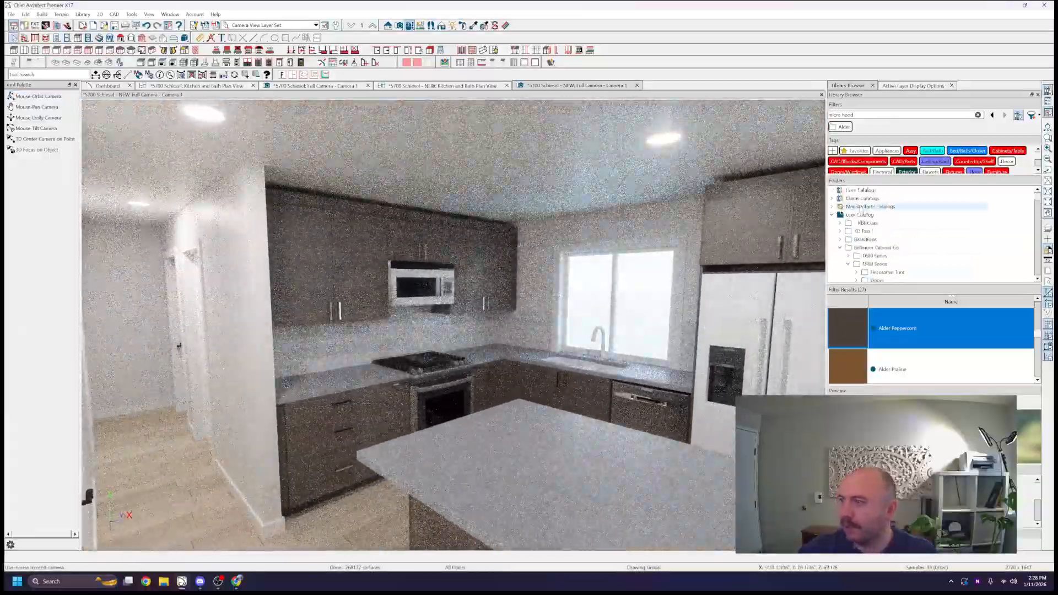
- Paint the kitchen countertops with Cascade White BQ201P from the Architectural Surfaces PentalQuartz catalog
left_click(832, 214)
left_click(832, 207)
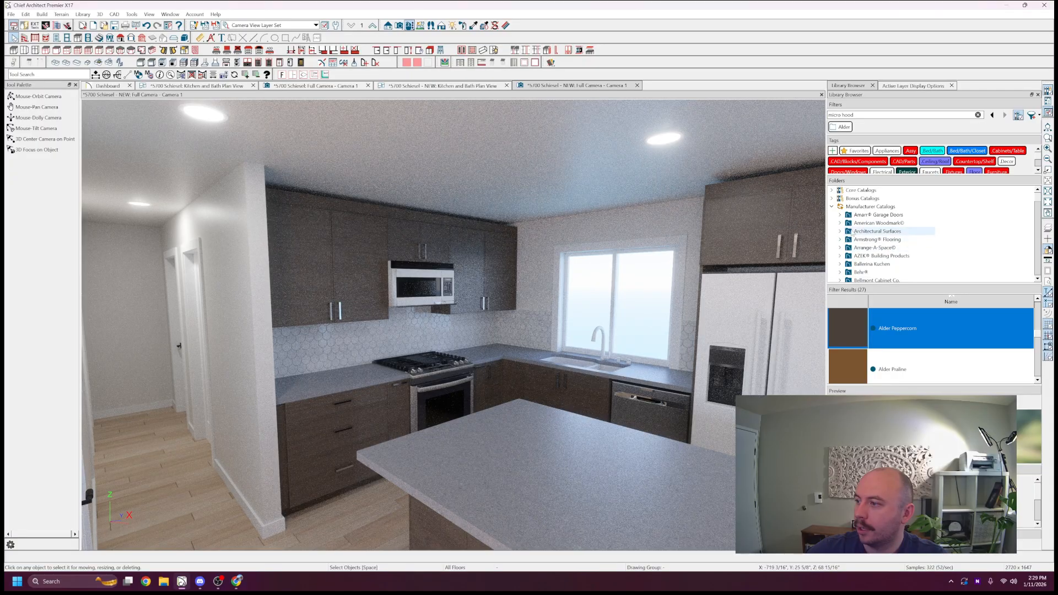
left_click(839, 232)
left_click(847, 248)
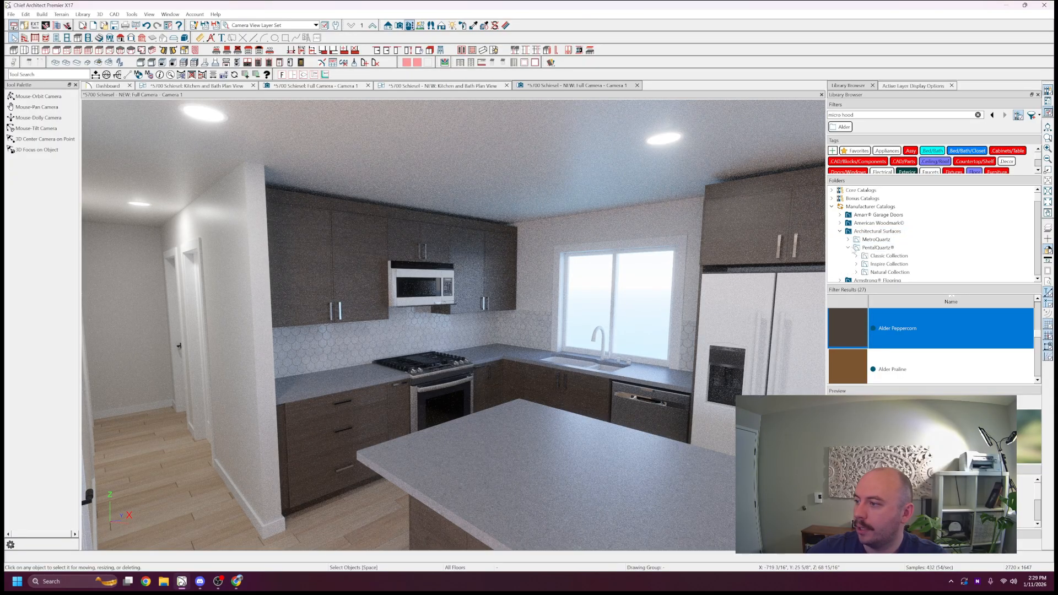
left_click(877, 247)
scroll(884, 345, "down", 1)
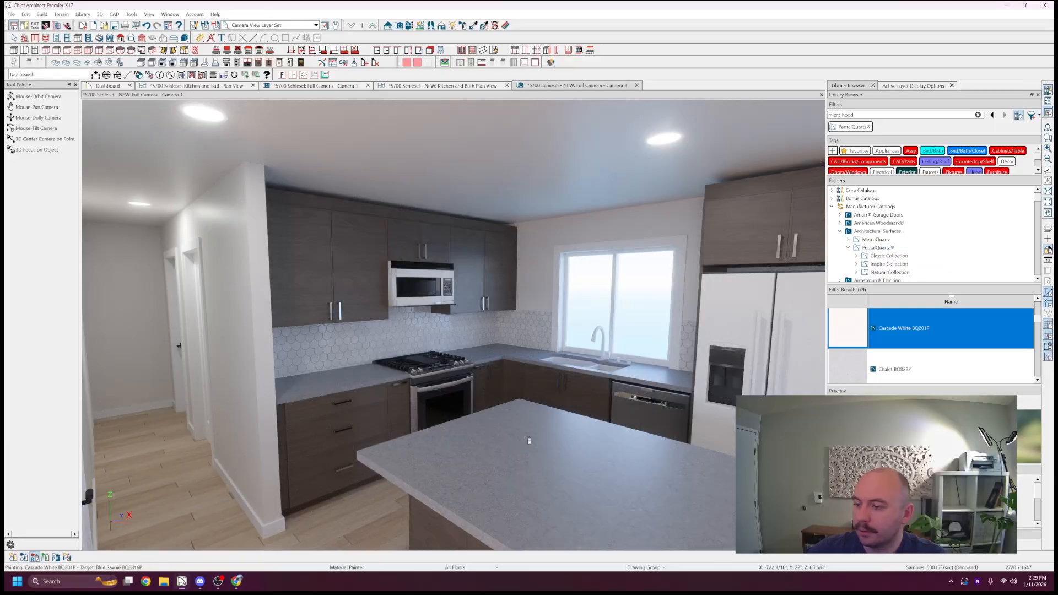
left_click(534, 435)
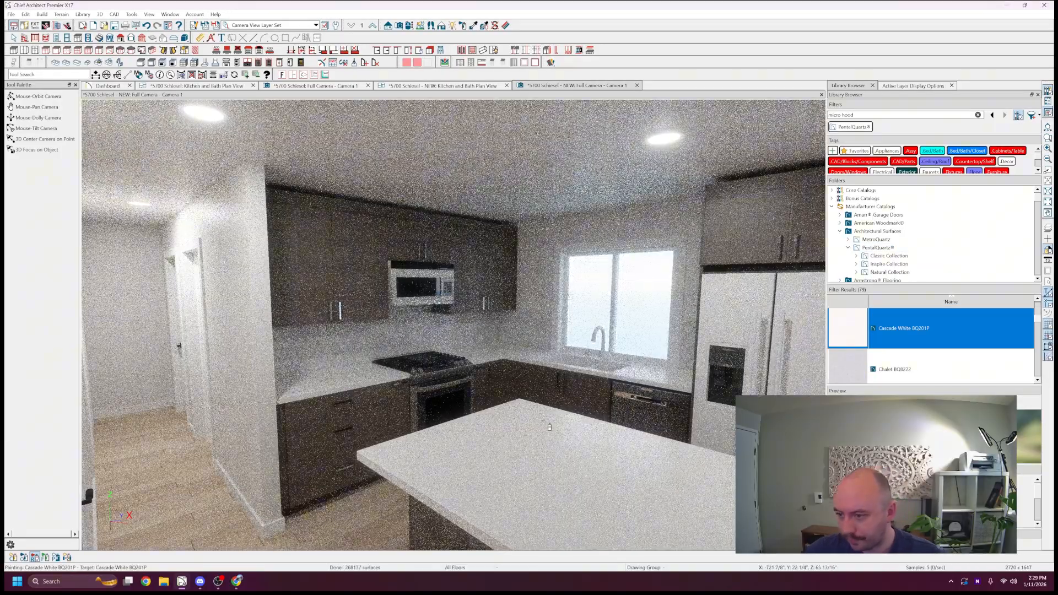
- Try painting the tile backsplash beside the range with Cascade White BQ201P, and undo it
middle_click_drag(548, 427, 521, 420)
scroll(527, 423, "up", 2)
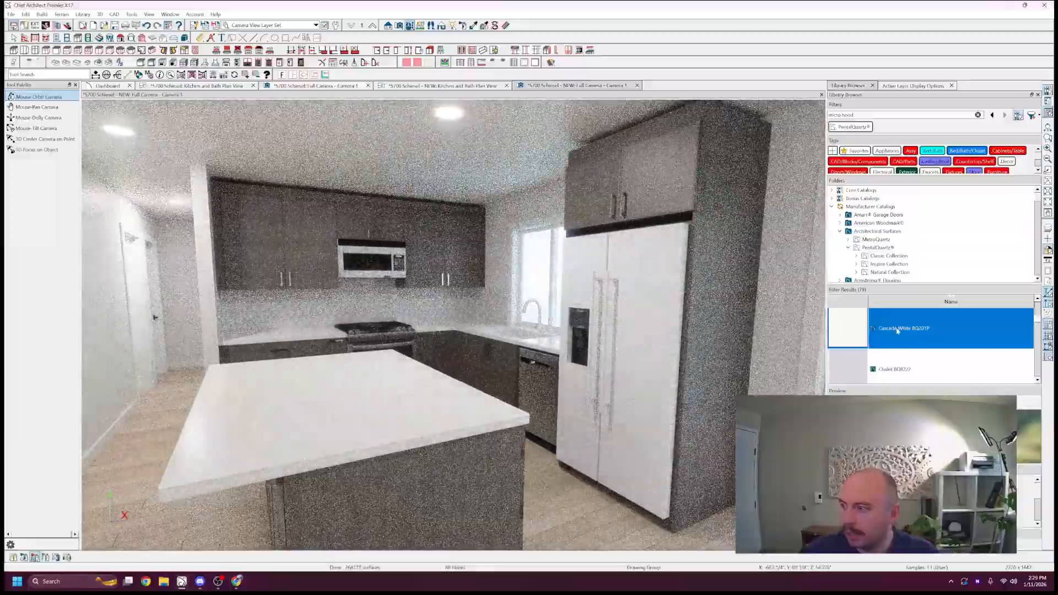
middle_click_drag(727, 350, 595, 319)
scroll(716, 346, "up", 2)
scroll(718, 351, "up", 2)
scroll(691, 342, "up", 2)
left_click(595, 319)
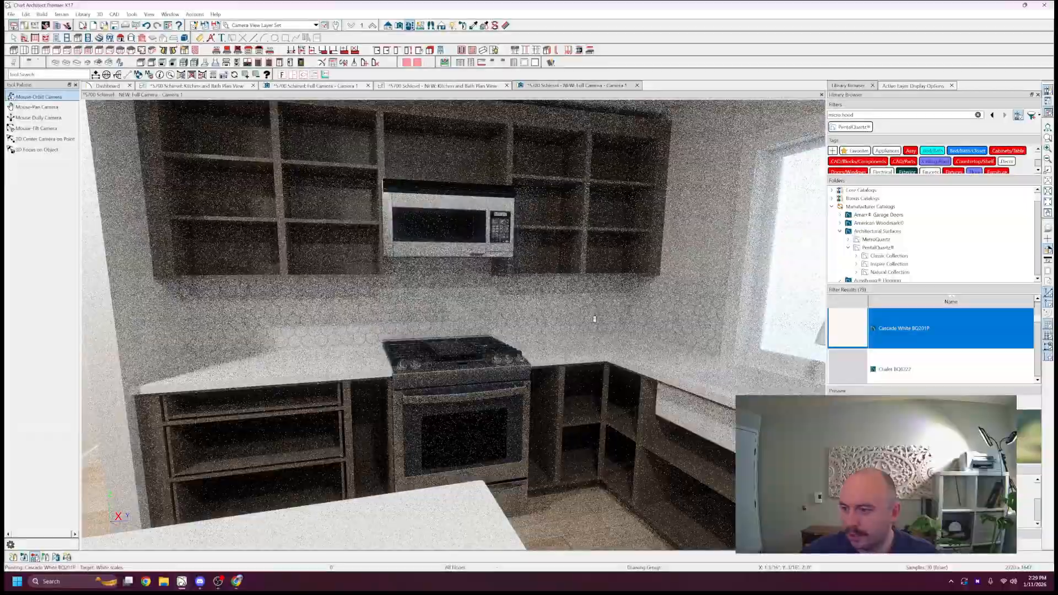
key("ctrl+z")
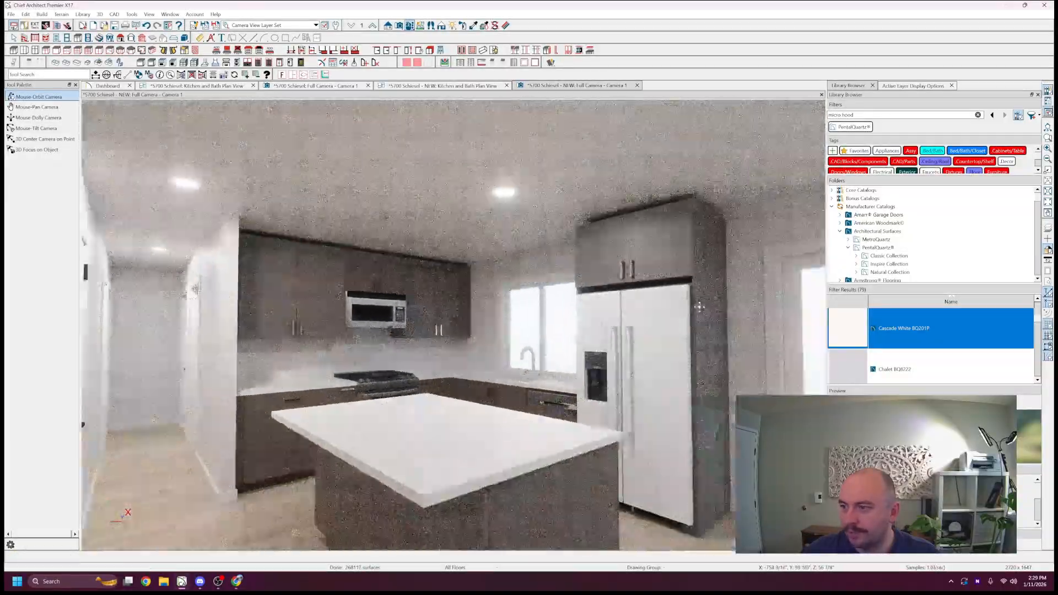
- Examine the white countertops and dark cabinets from several angles, checking the individual wall cabinets above the refrigerator and along the range wall
scroll(699, 307, "down", 2)
scroll(699, 308, "up", 3)
middle_click_drag(699, 307, 689, 312)
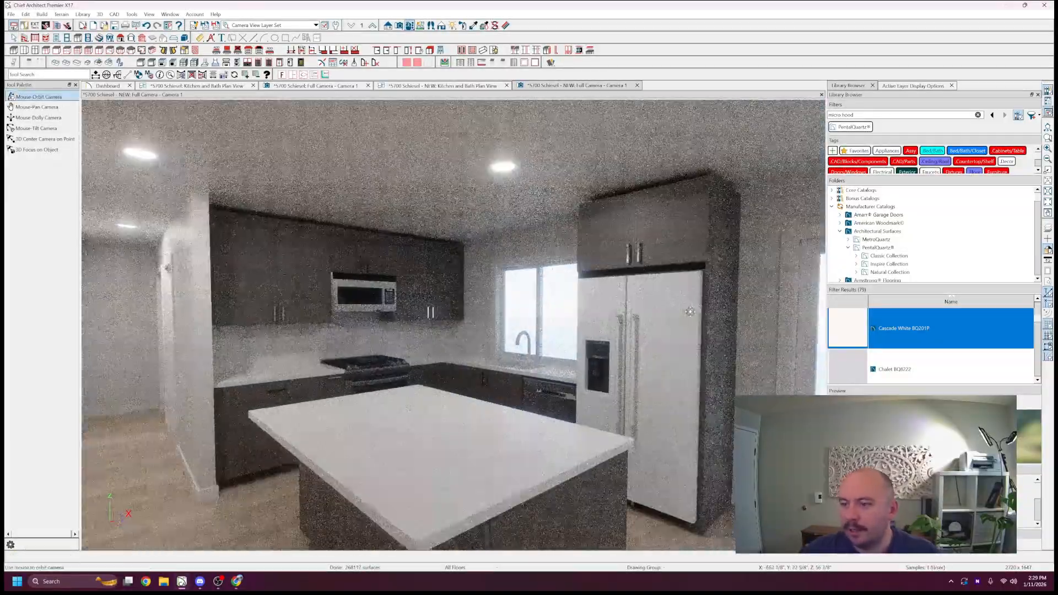
scroll(690, 311, "up", 2)
scroll(690, 312, "down", 2)
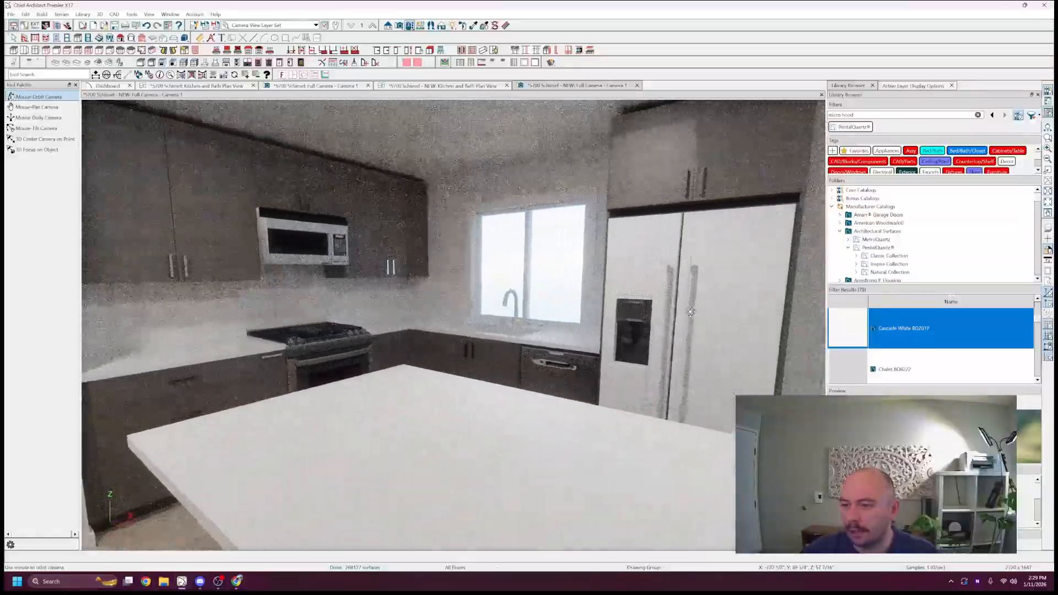
left_click_drag(690, 311, 584, 222)
key("space")
left_click(587, 235)
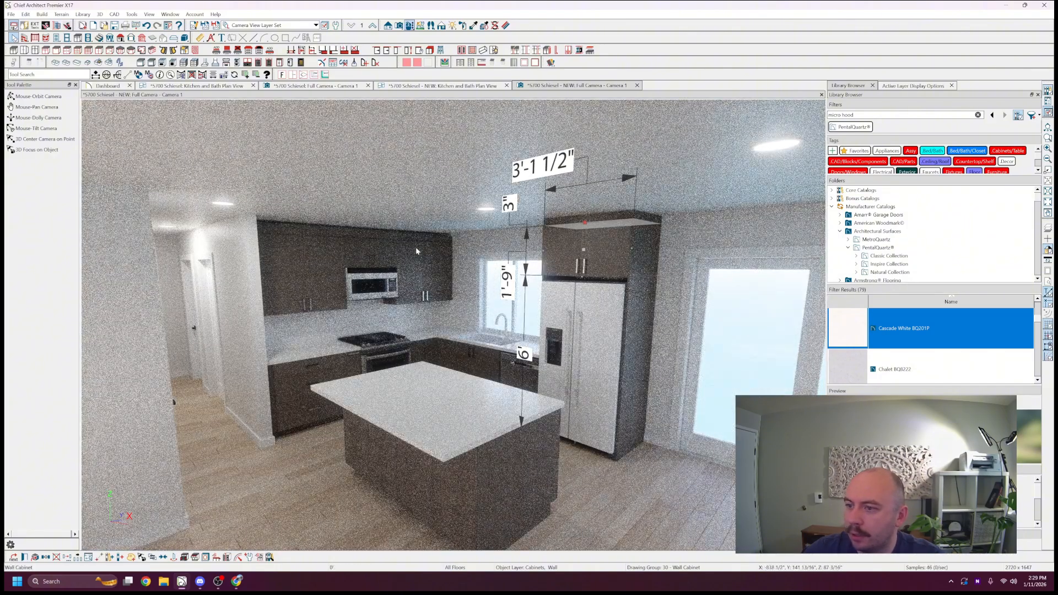
left_click(416, 249)
left_click(368, 244)
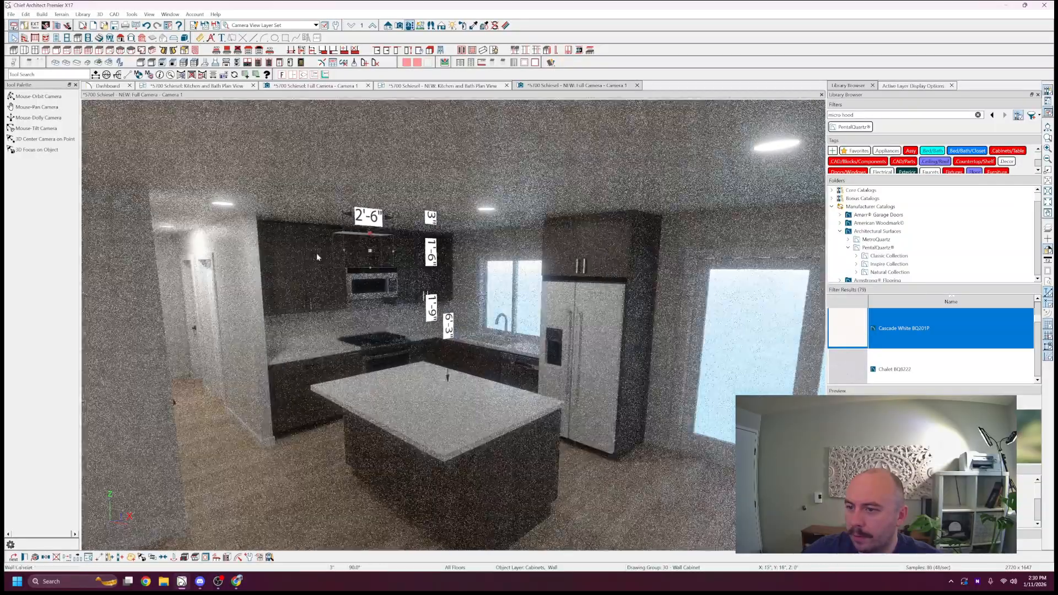
left_click(319, 249)
key("Escape")
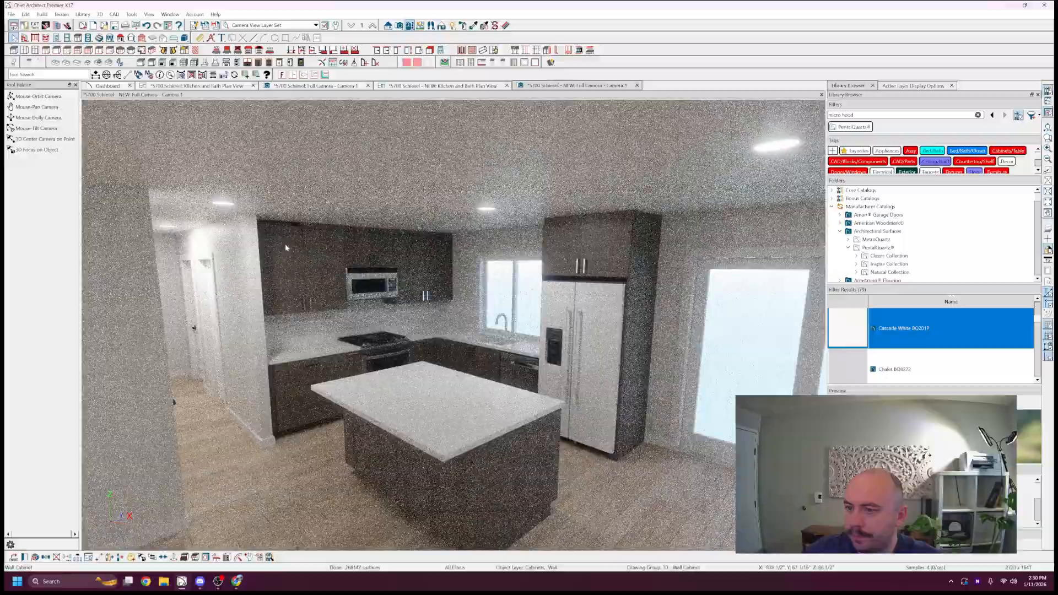
left_click(282, 236)
left_click_drag(279, 235, 278, 226)
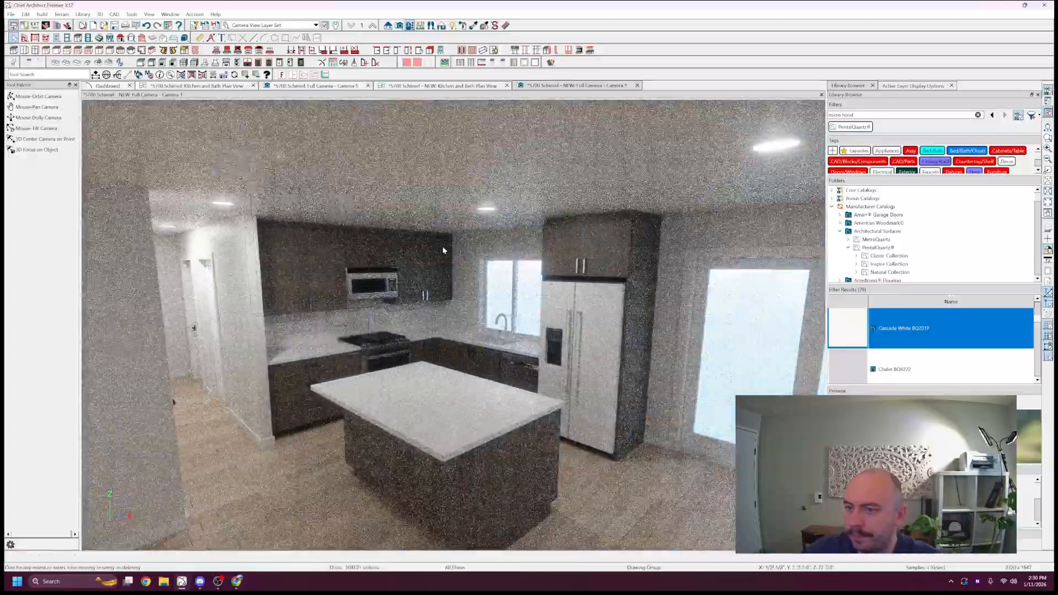
middle_click_drag(441, 248, 488, 276)
scroll(558, 278, "down", 3)
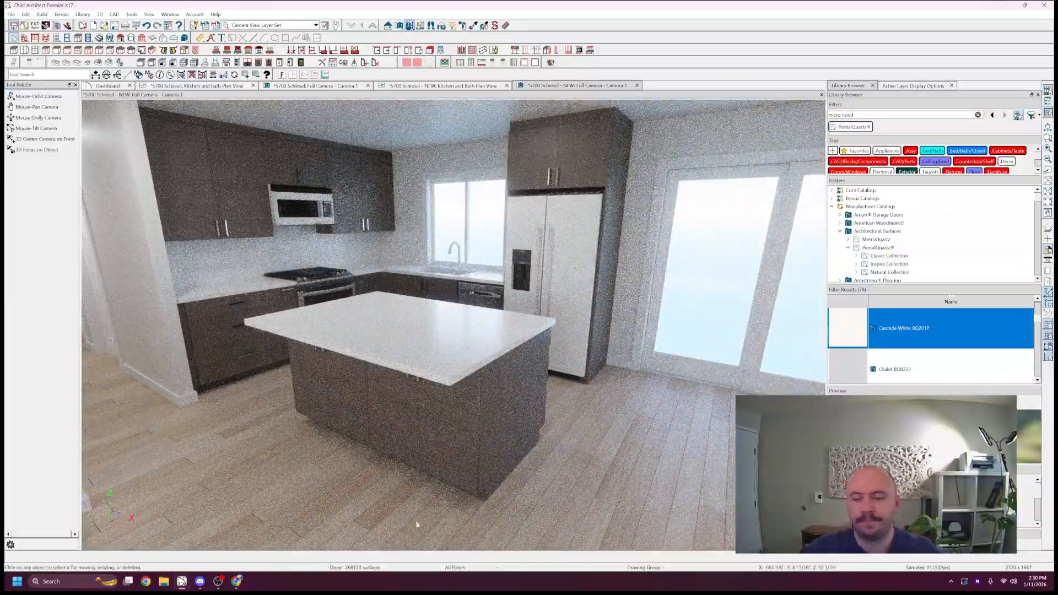
- Find Champagne Bronze by searching the library for "champagne bronze" and paint the kitchen cabinet handles with it
left_click(238, 587)
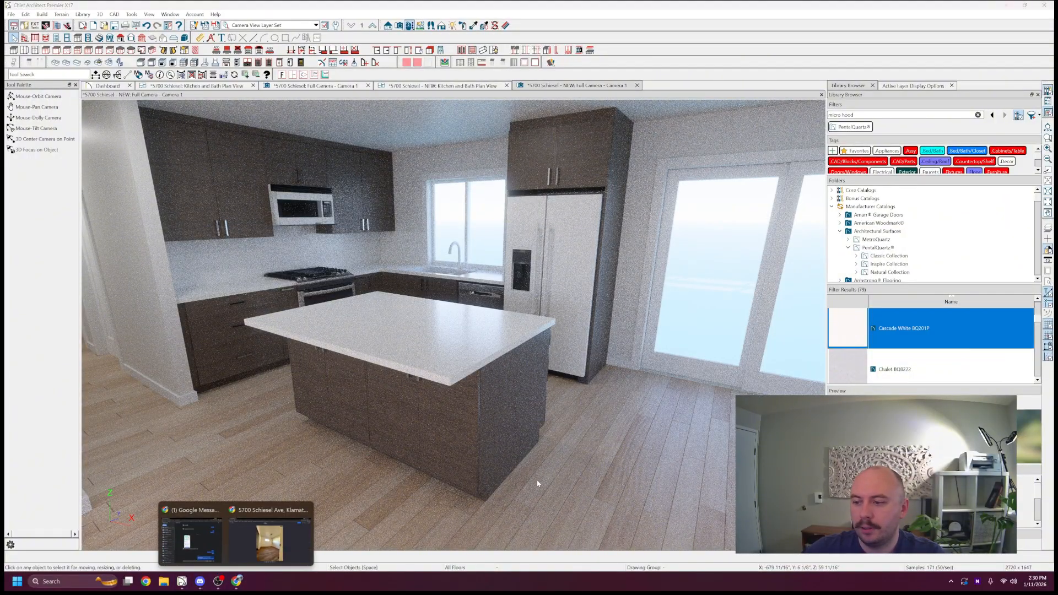
left_click(396, 380)
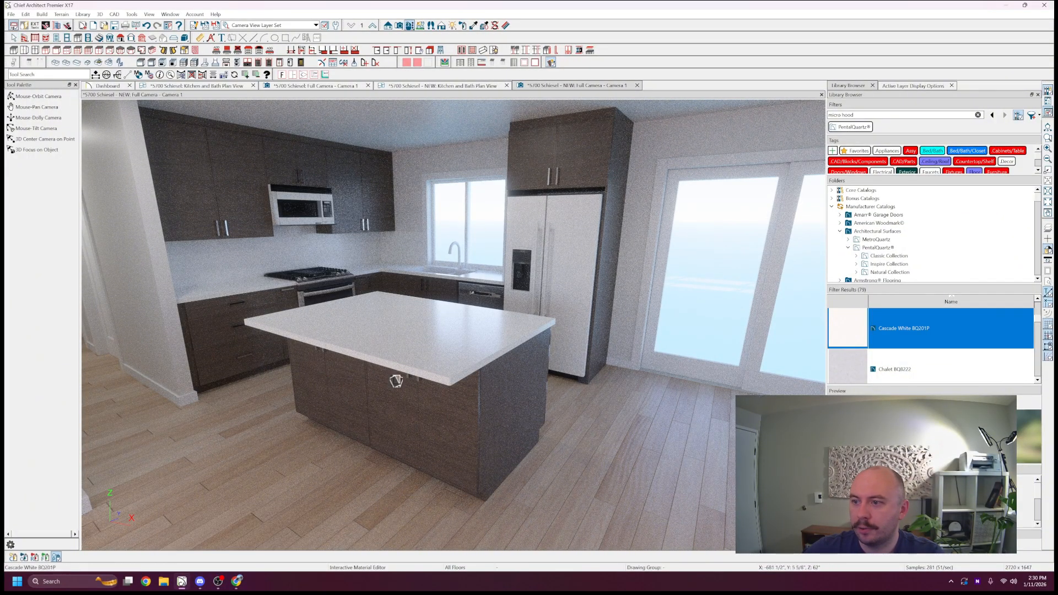
mouse_move(284, 476)
left_mouse_down()
mouse_move(274, 439)
mouse_move(295, 420)
mouse_move(355, 417)
left_mouse_up()
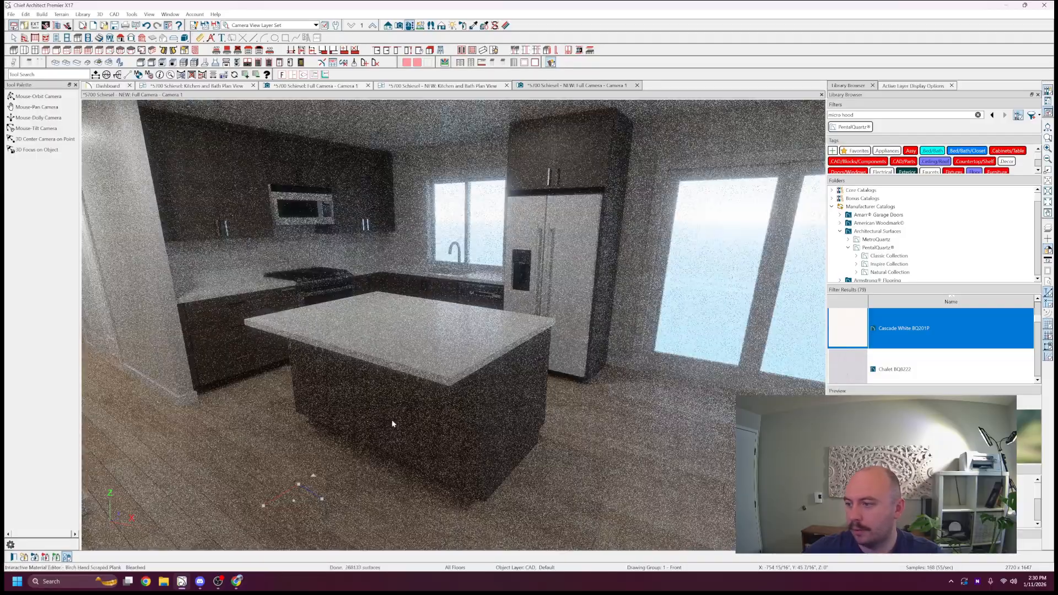
middle_click_drag(556, 451, 662, 297)
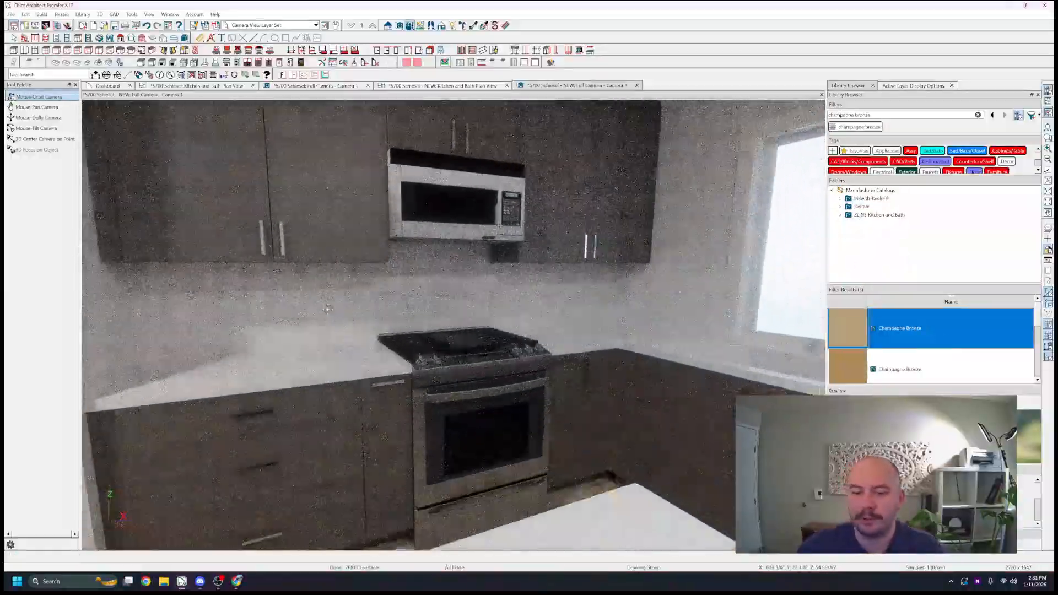
scroll(327, 310, "up", 1)
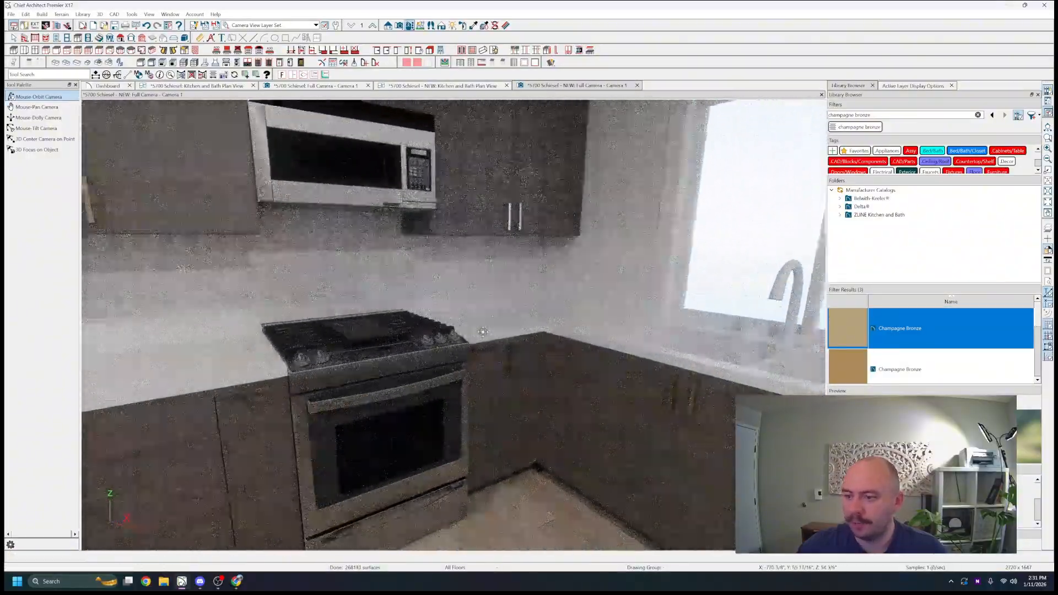
mouse_move(483, 332)
middle_mouse_down()
mouse_move(549, 340)
mouse_move(485, 337)
middle_mouse_up()
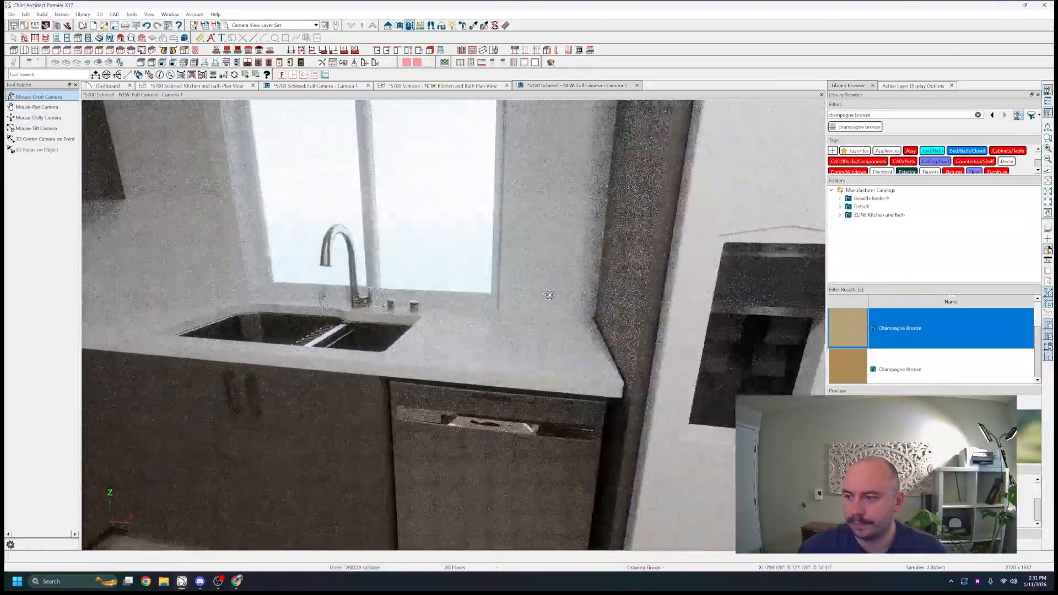
scroll(550, 295, "down", 5)
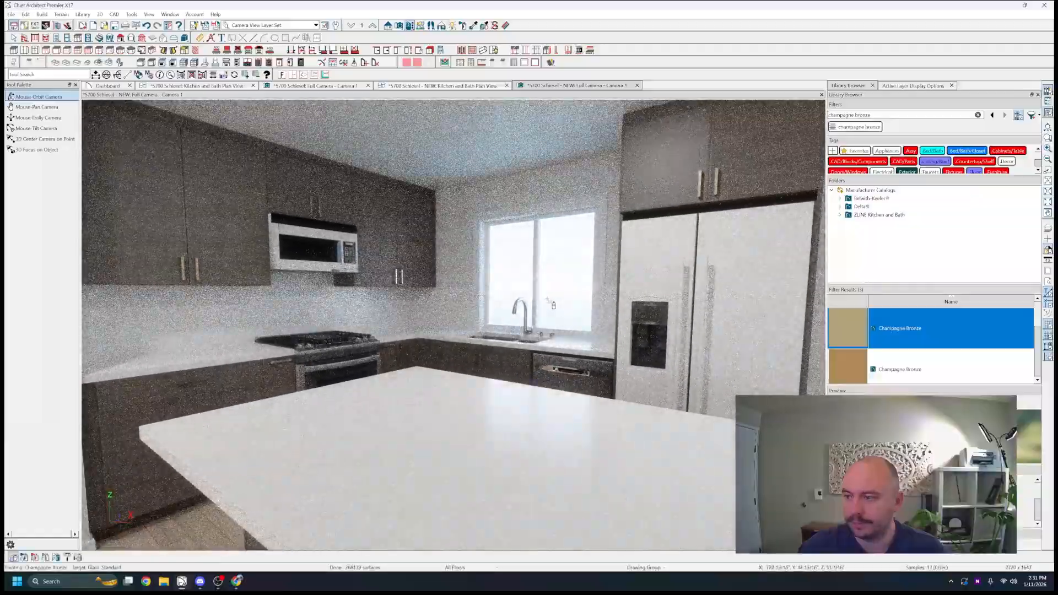
middle_click_drag(553, 305, 547, 298)
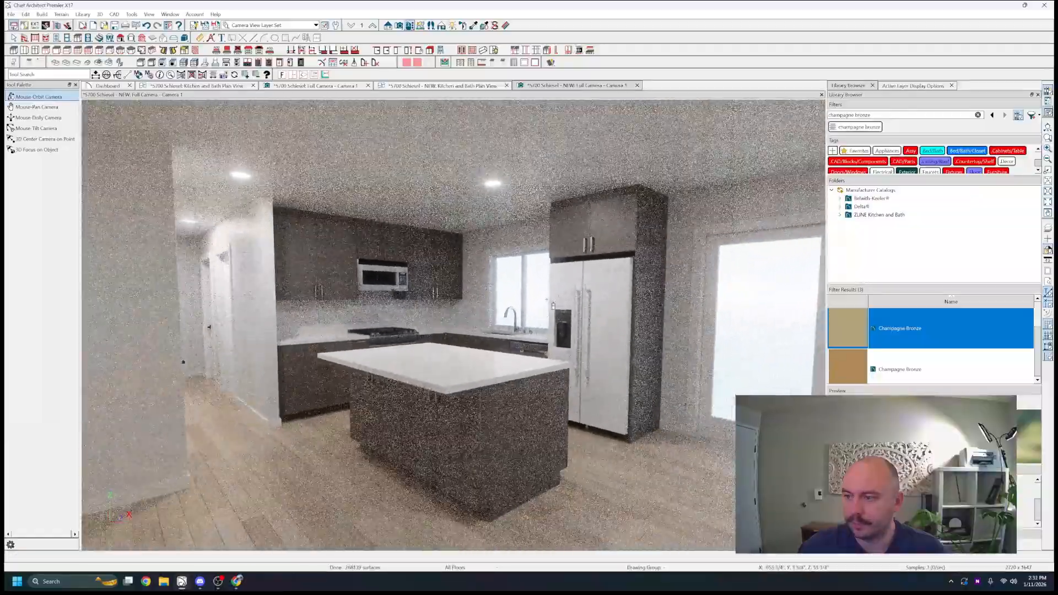
- Paint the white refrigerator with the Stainless Steel Brushed material sampled from the neighbouring appliances, and review it with the whole kitchen
scroll(544, 218, "up", 4)
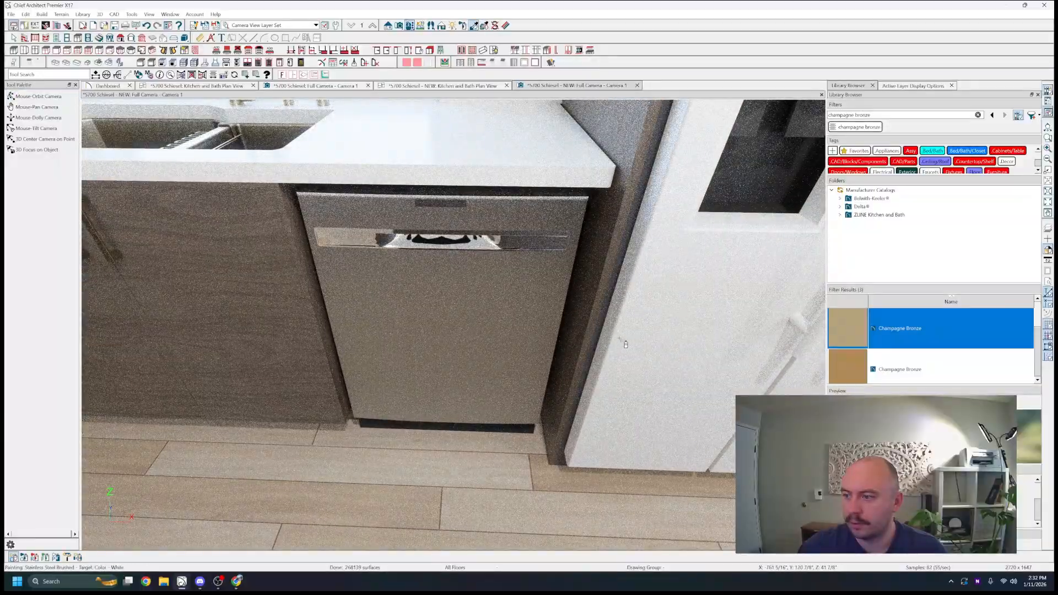
scroll(624, 348, "down", 3)
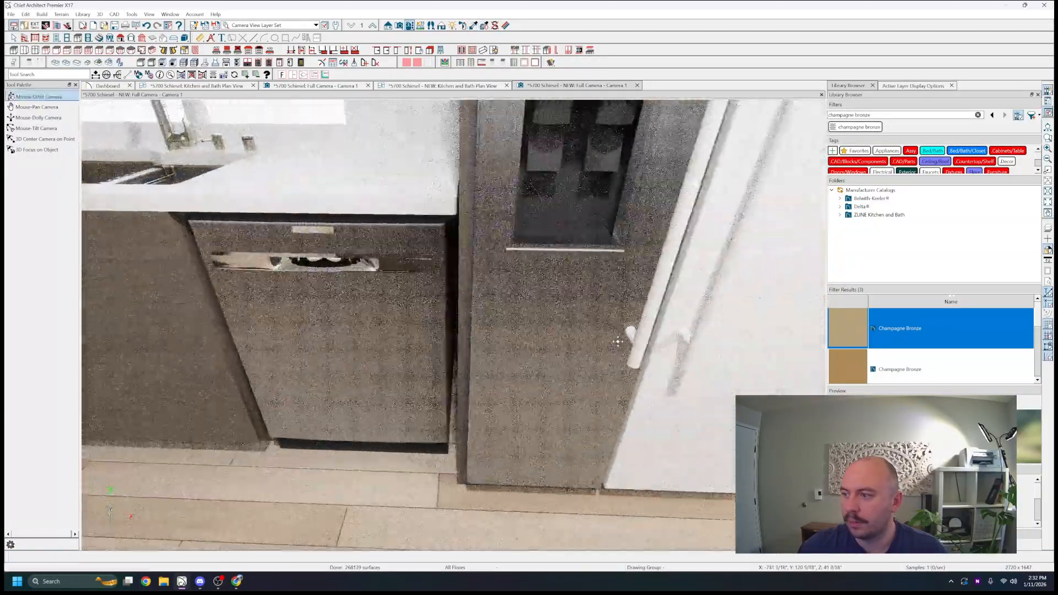
scroll(628, 364, "up", 3)
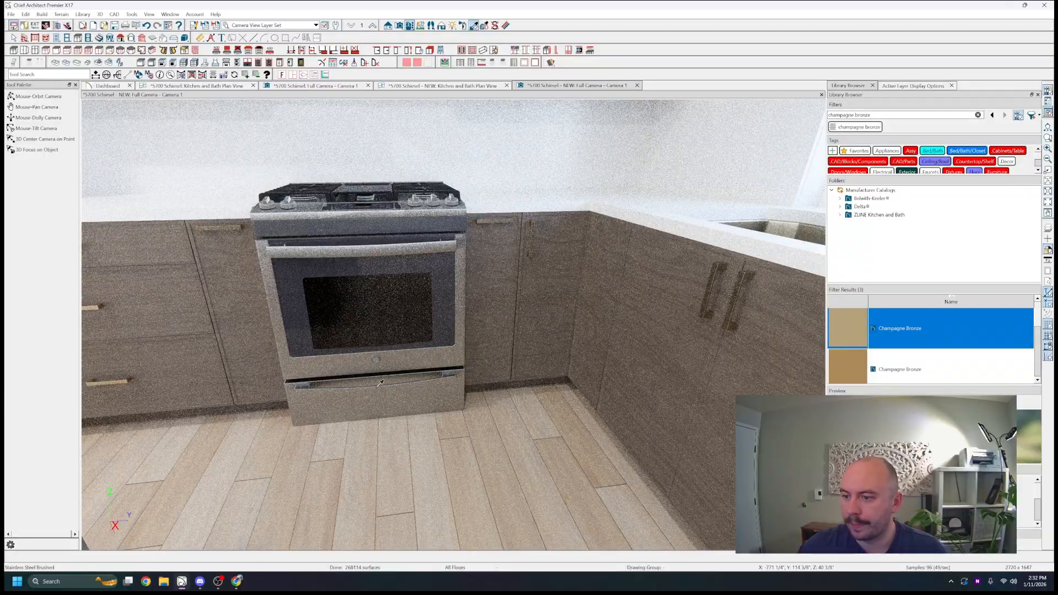
left_click(377, 250)
scroll(524, 302, "down", 5)
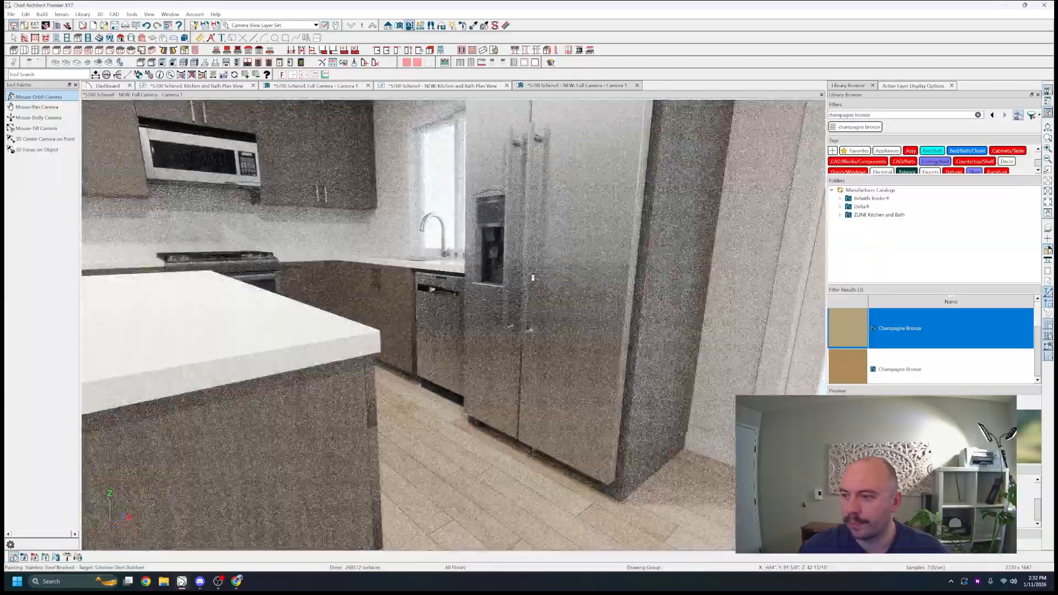
scroll(533, 278, "down", 1)
middle_click_drag(533, 278, 525, 271)
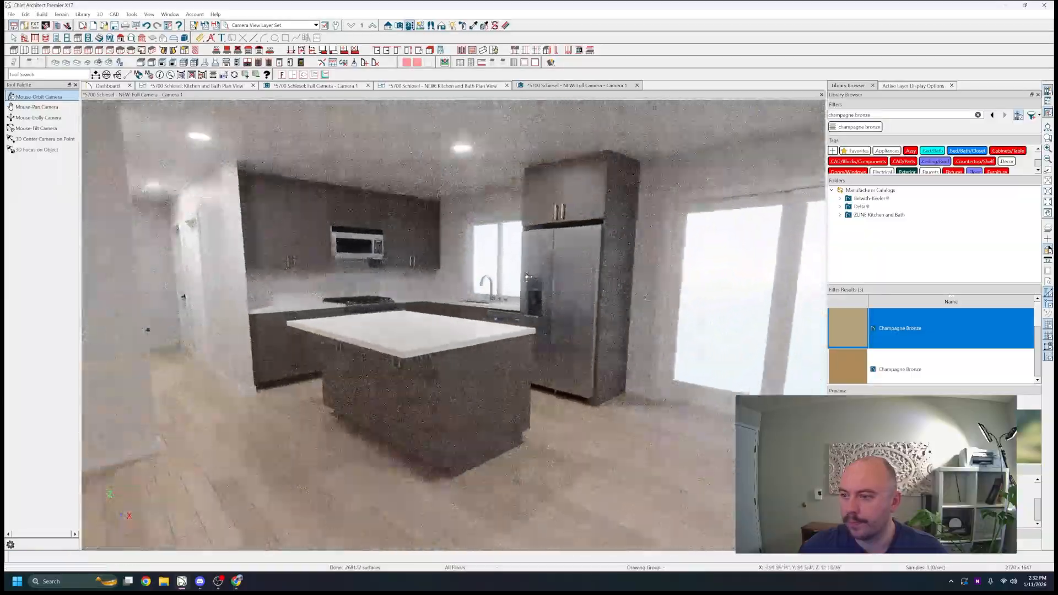
scroll(653, 331, "up", 2)
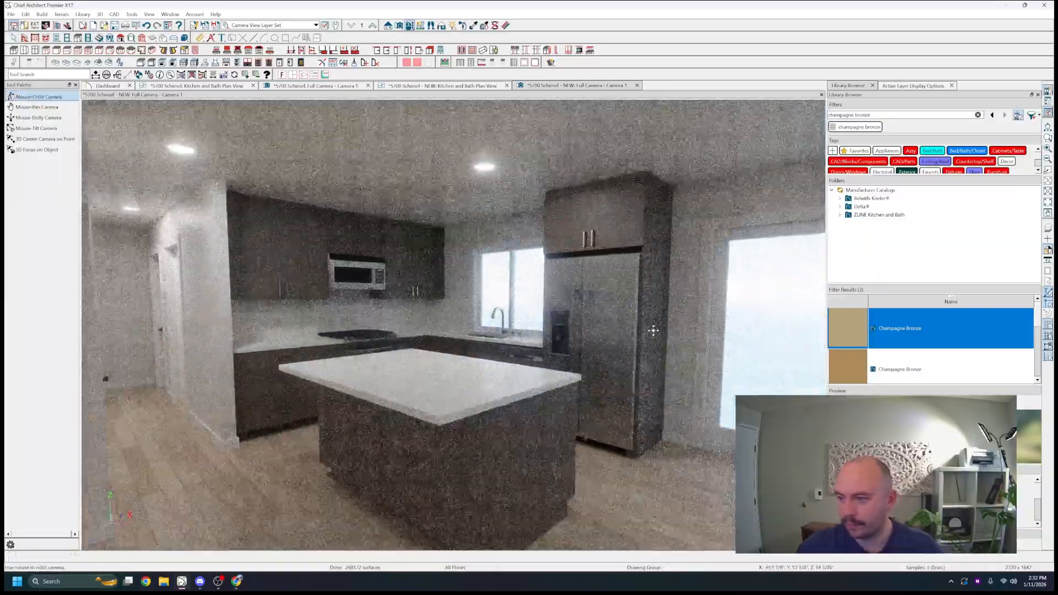
middle_click_drag(653, 330, 733, 220)
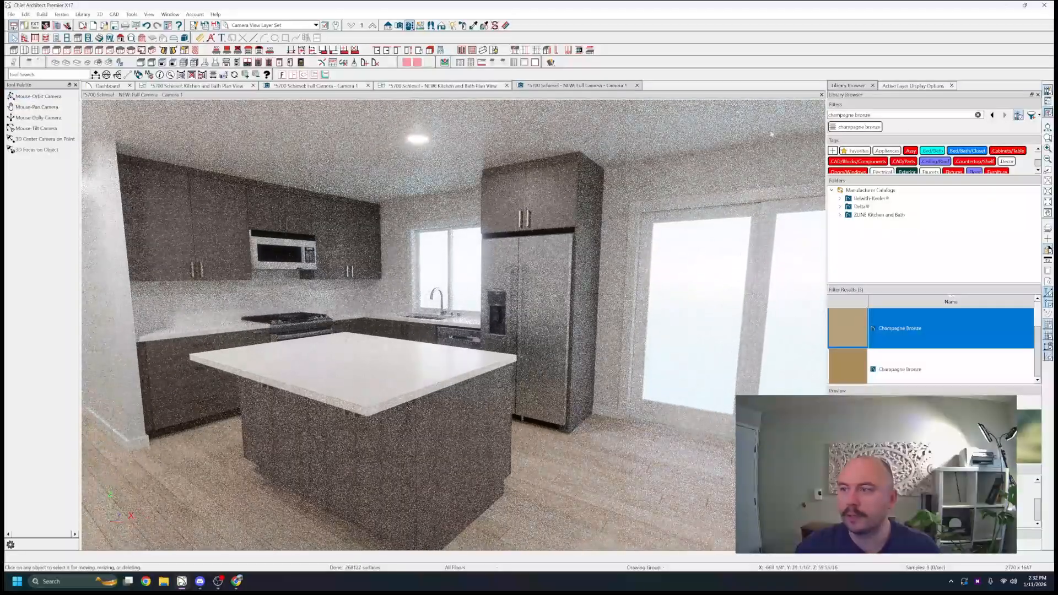
- Search the library for "dining table" and choose the Dining Table set with chairs
left_click(904, 115)
type("dining table")
key("Return")
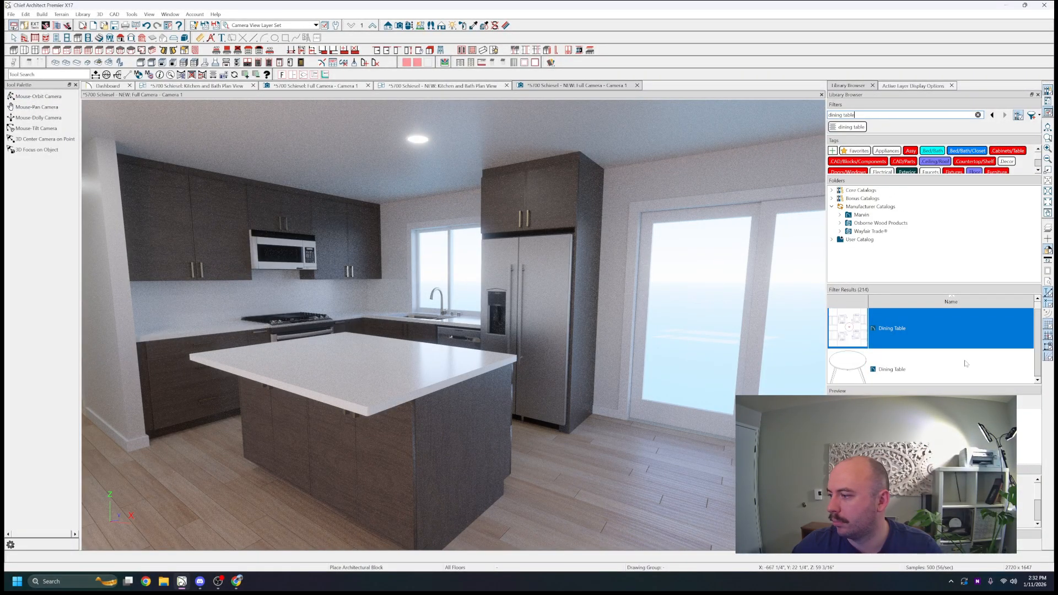
- Try the Dining Table set with chairs and pendant lamp between the island and the side wall, view it up close, and delete it
middle_click_drag(683, 411, 517, 438)
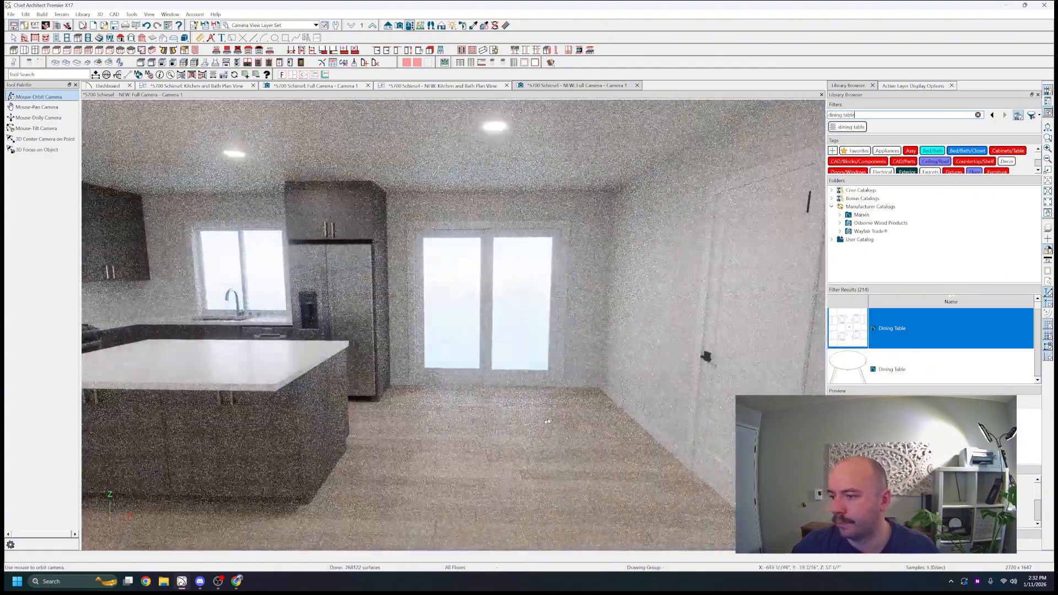
left_click(568, 385)
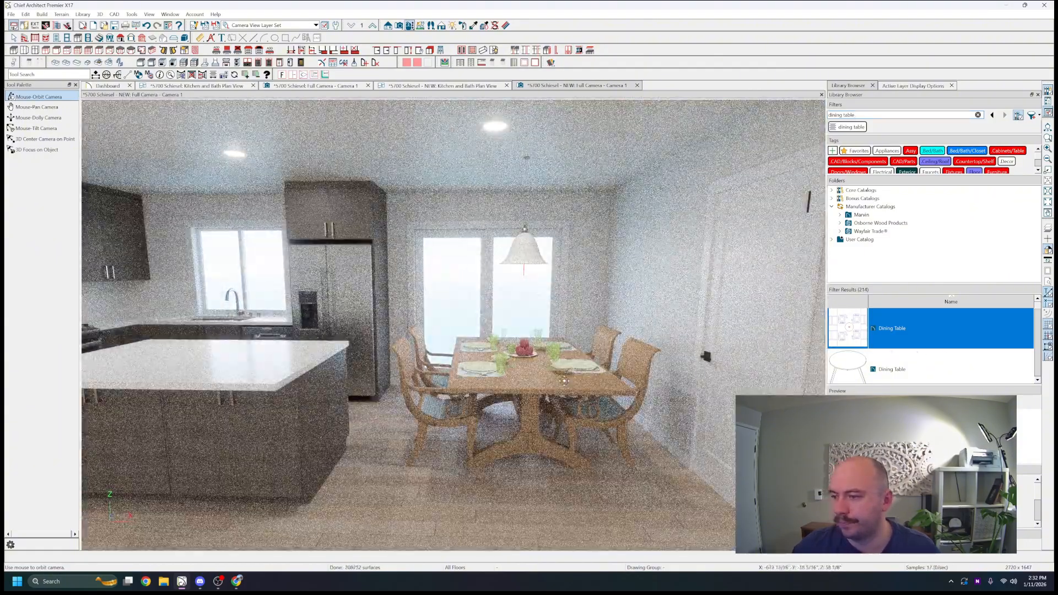
middle_click_drag(499, 388, 614, 375)
scroll(564, 380, "up", 10)
key("space")
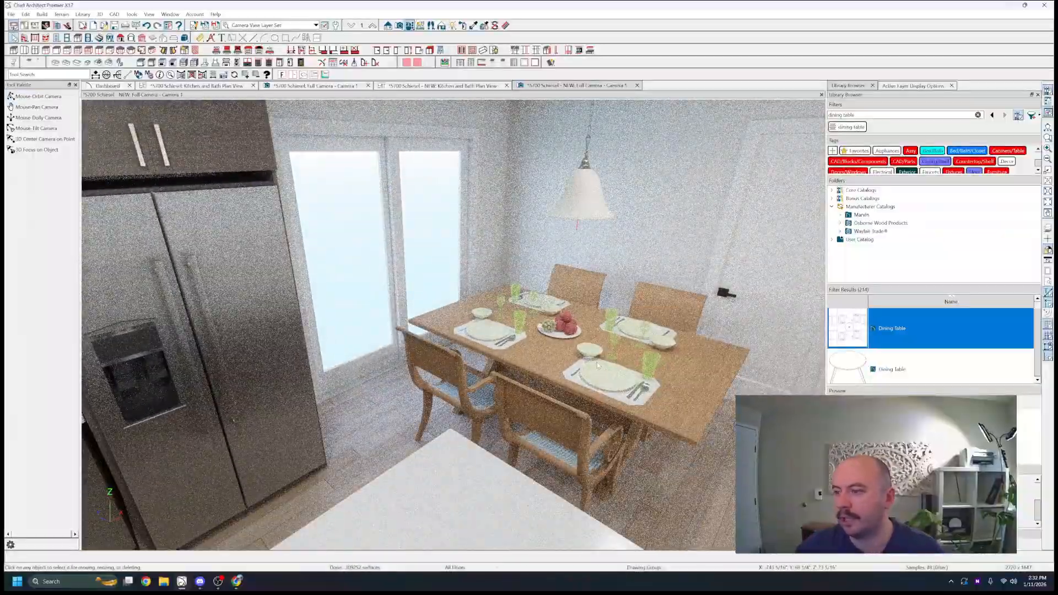
key("space")
scroll(582, 380, "down", 10)
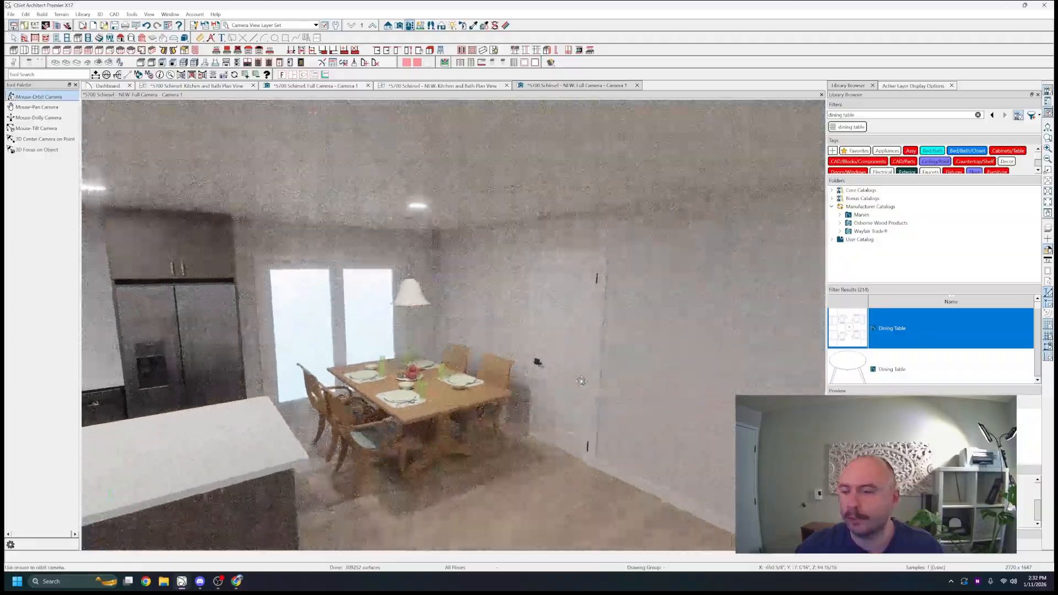
scroll(581, 381, "down", 4)
middle_click_drag(582, 380, 598, 382)
left_click(504, 382)
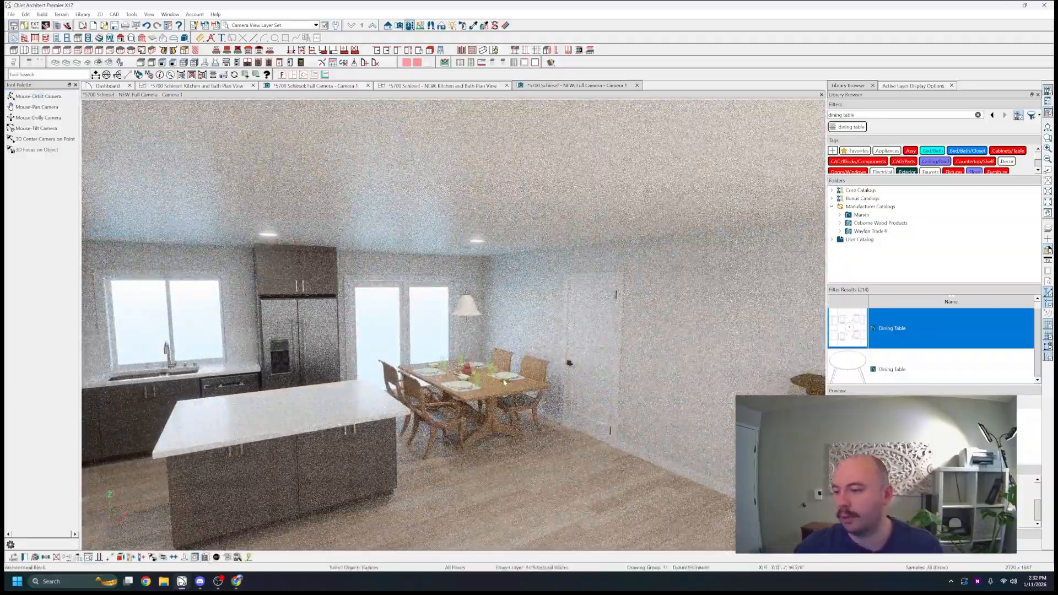
key("Delete")
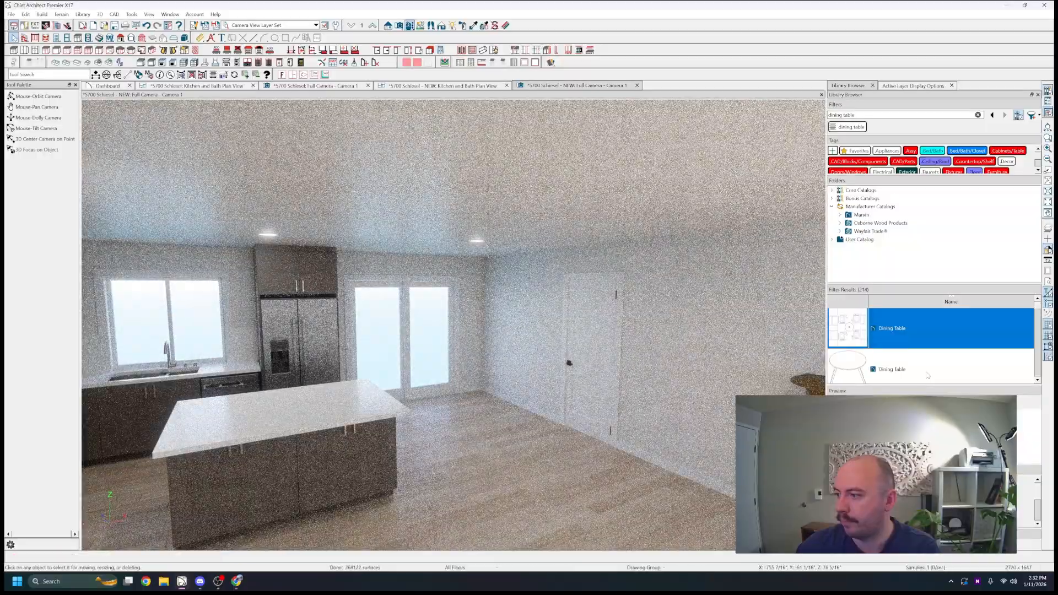
- Place the round Dining Table with splayed legs on the open floor between the island and the side wall
left_click(927, 375)
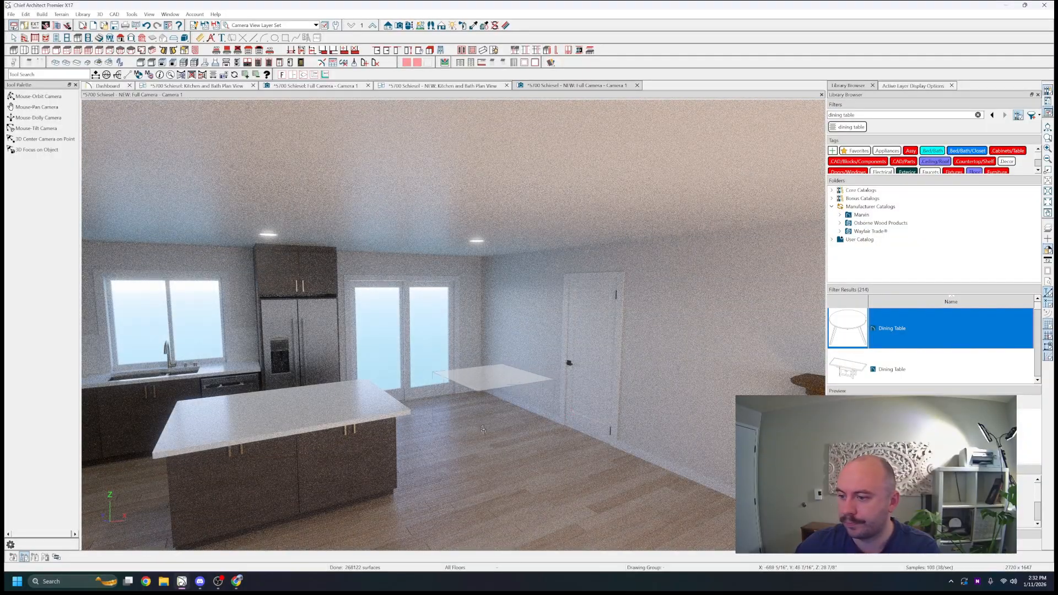
left_click(581, 410)
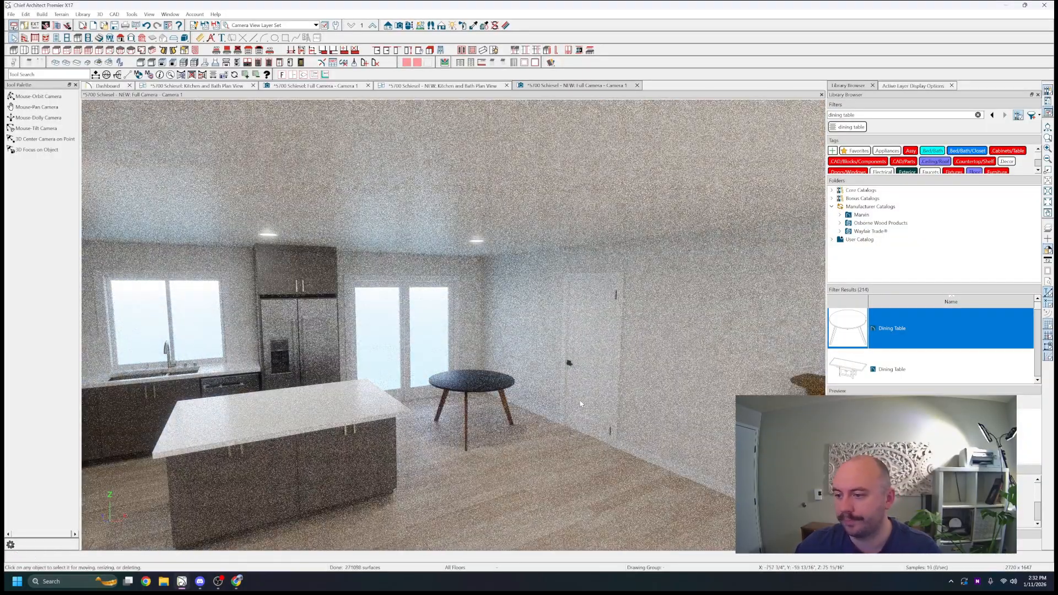
scroll(574, 403, "up", 5)
middle_click_drag(575, 403, 575, 406)
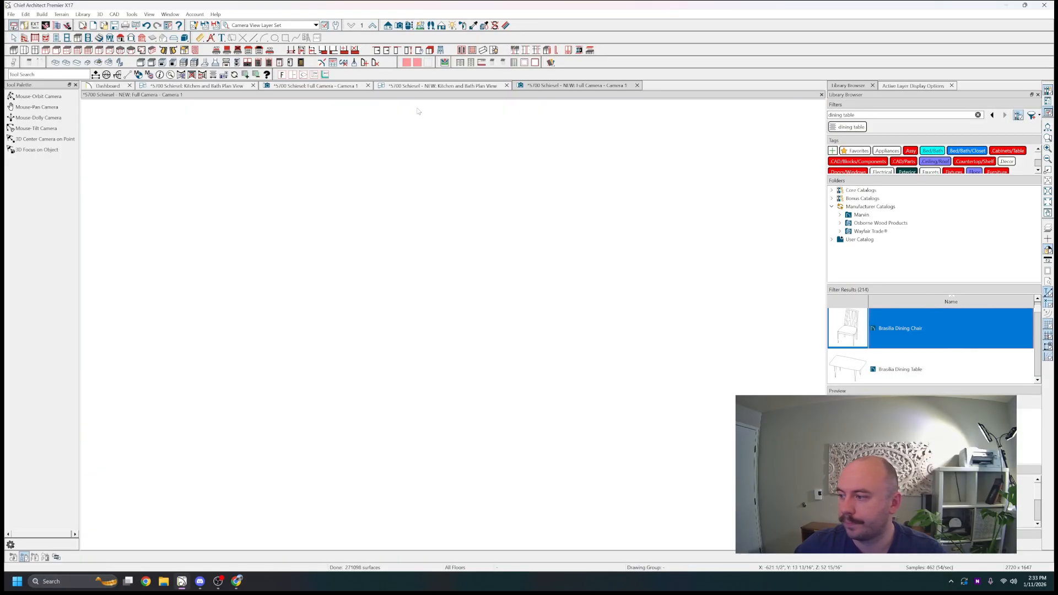
- Place a Brasilia Dining Chair in the kitchen plan view, move it to the round table's upper edge and rotate it towards the table
left_click(420, 87)
scroll(421, 118, "down", 3)
left_click(580, 226)
left_click_drag(580, 225, 613, 266)
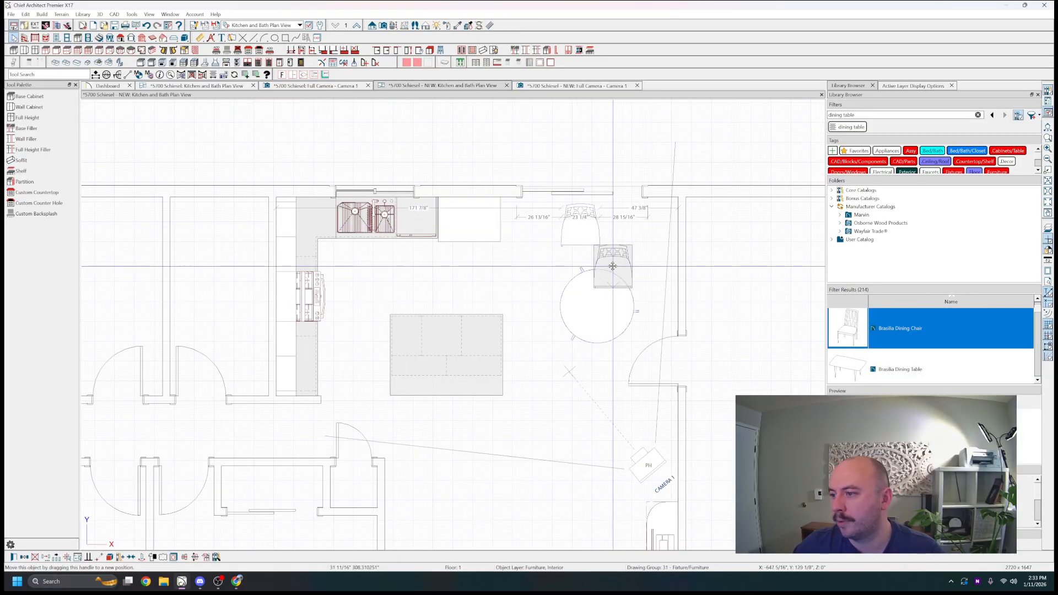
mouse_move(612, 229)
left_mouse_down()
mouse_move(634, 226)
mouse_move(621, 227)
left_mouse_up()
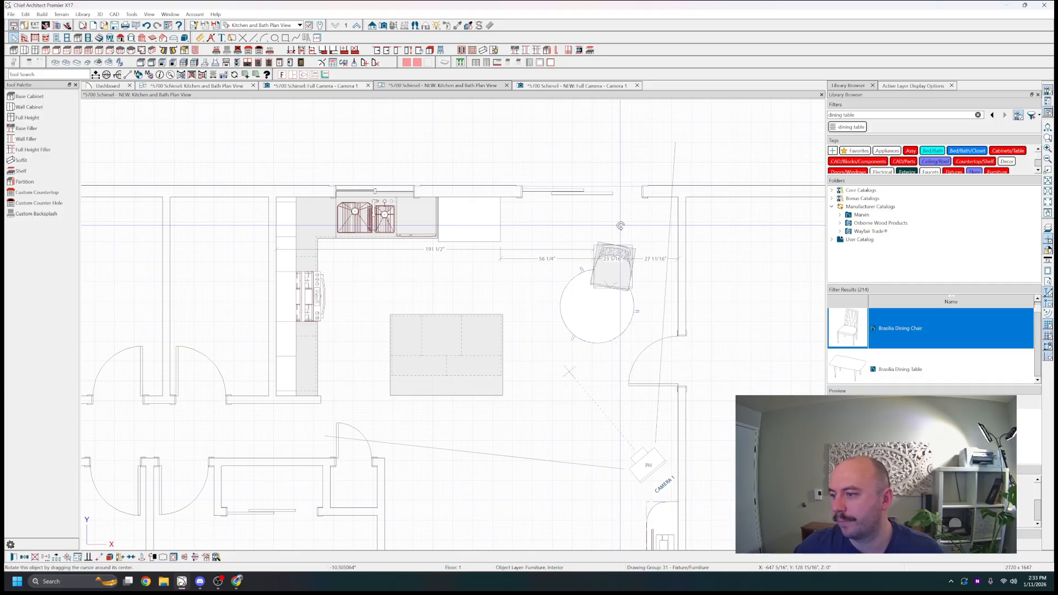
- Copy the dining chair to the side of the round table nearest the island, turned to face the table
key("ctrl+c")
key("ctrl+v")
left_click(577, 295)
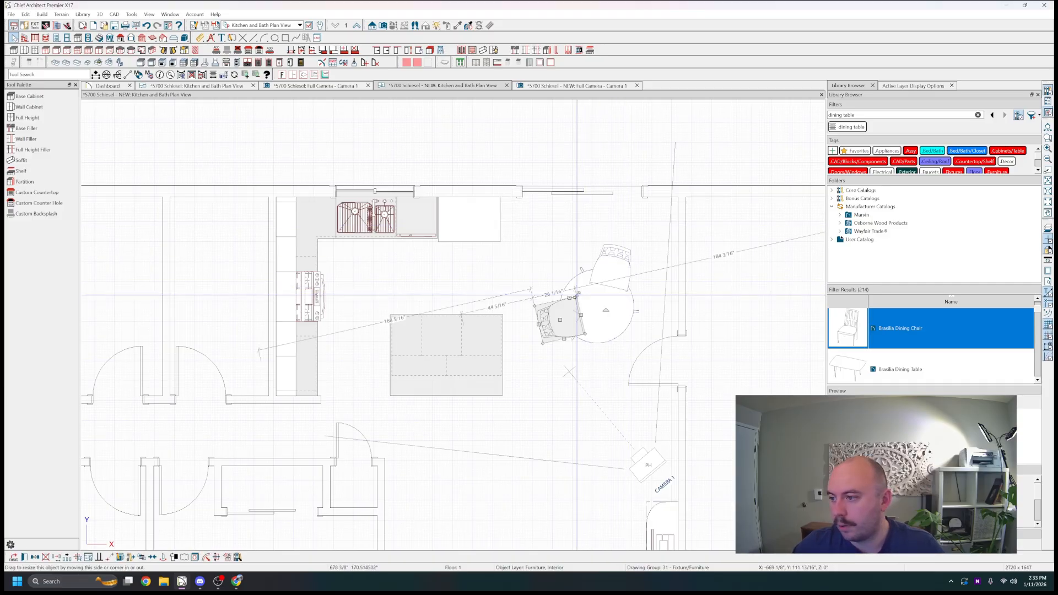
- Adjust the island-side dining chair, copy it to the lower right of the round table facing inward, and realign the upper chair
left_click_drag(560, 320, 554, 307)
key("ctrl+c")
key("ctrl+v")
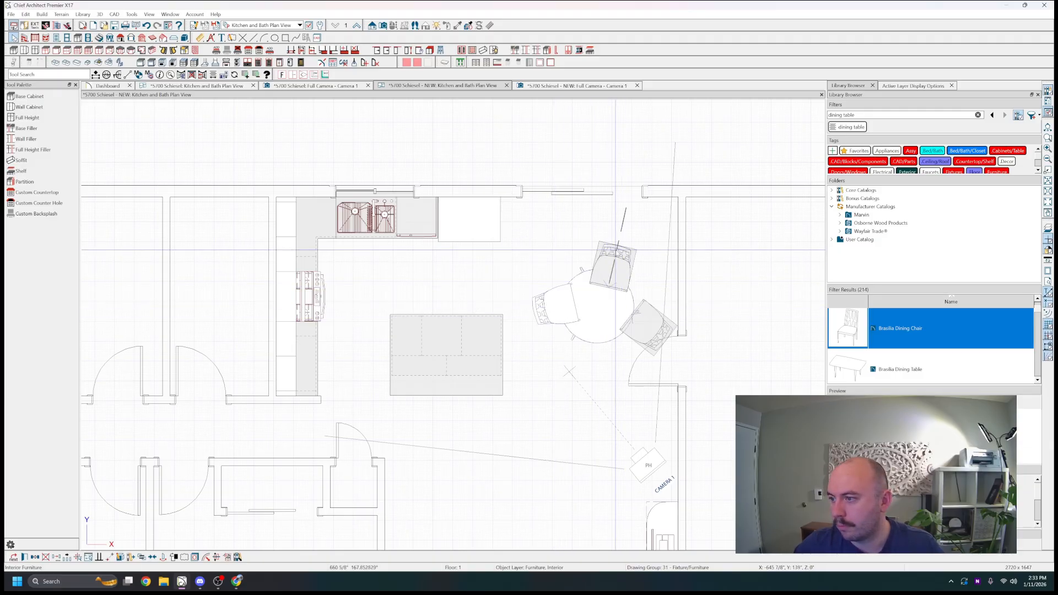
left_click_drag(615, 250, 619, 336)
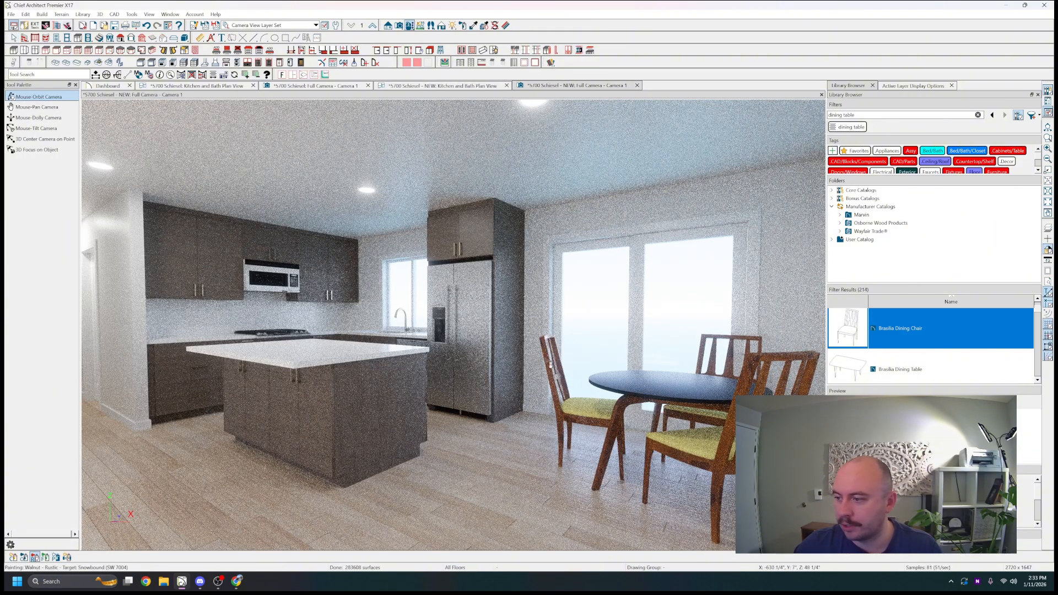
- Pick up the cabinets' Alder Peppercorn finish from the tall fridge cabinet and paint it onto the dining chairs and table legs
left_click(550, 364)
left_click(474, 26)
left_click(511, 223)
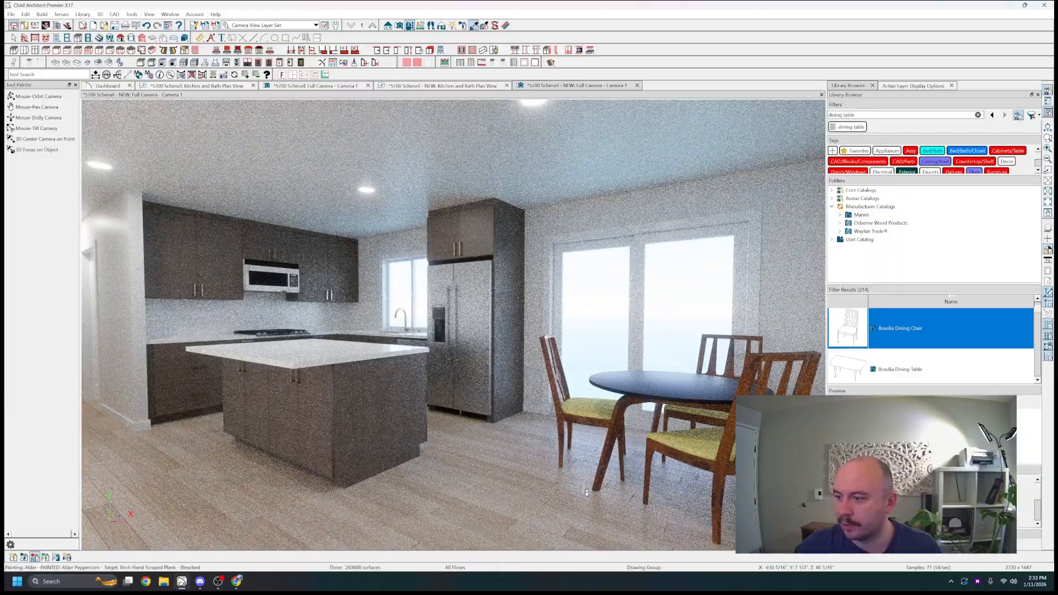
left_click(617, 454)
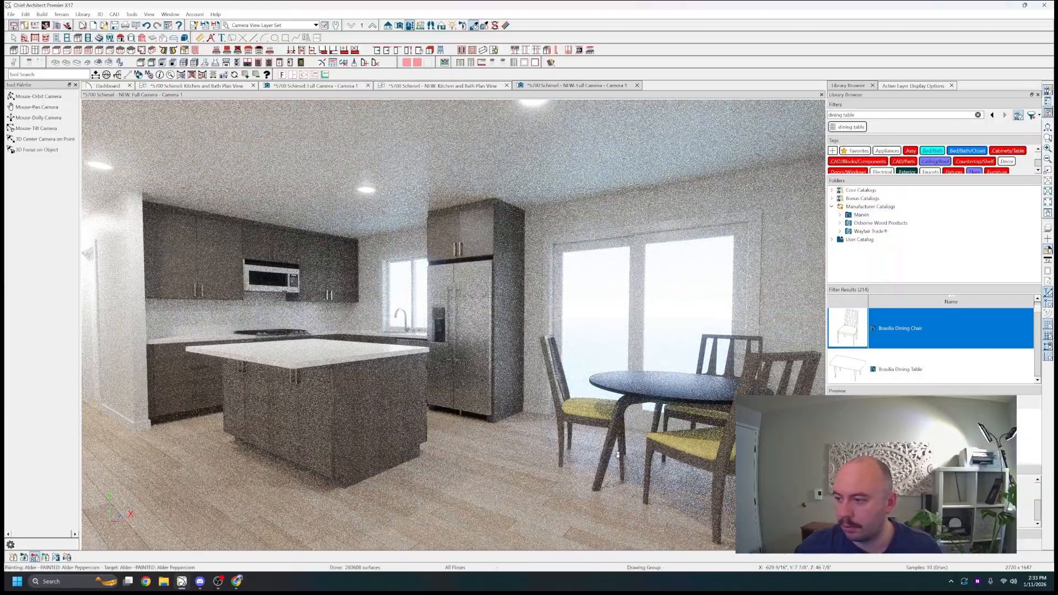
key("space")
- Examine the dining set from close up and the whole kitchen from further back in the rendered camera view
scroll(616, 454, "up", 3)
left_click_drag(617, 453, 608, 443)
middle_click_drag(609, 443, 609, 449)
scroll(609, 448, "up", 4)
scroll(655, 430, "down", 10)
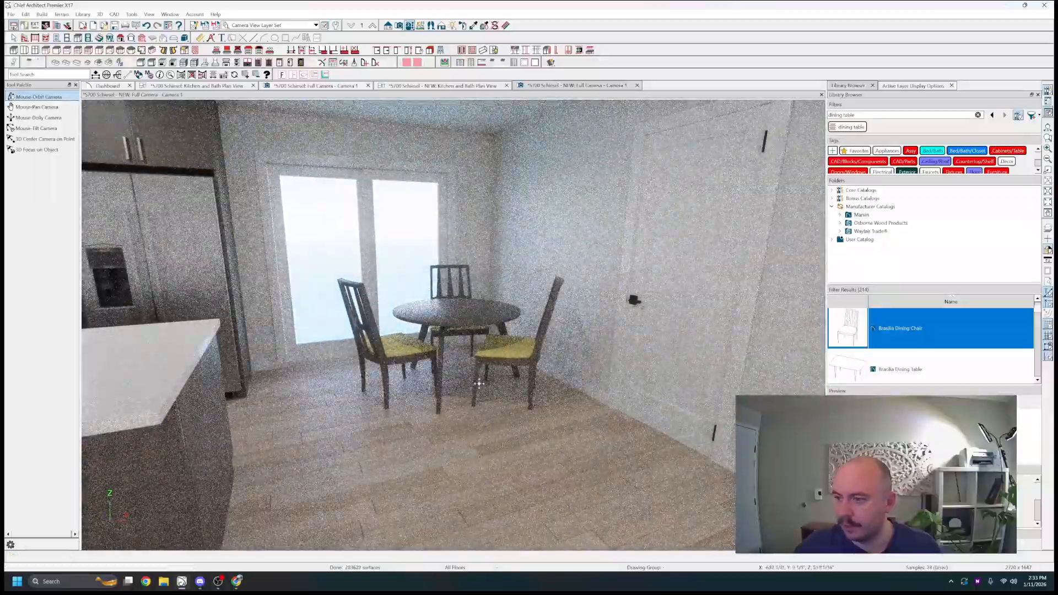
scroll(478, 381, "down", 3)
middle_click_drag(478, 384, 481, 384)
scroll(480, 385, "down", 2)
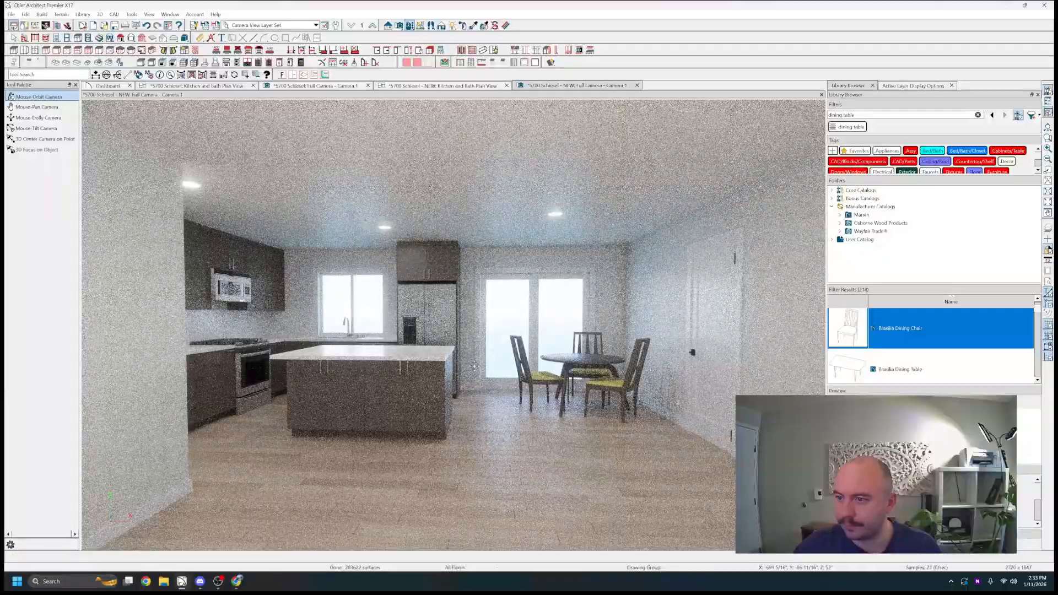
scroll(483, 391, "up", 2)
- Search the library for "pendant" in the working plan view and place two Almeda Pendants side by side over the island
left_click(423, 86)
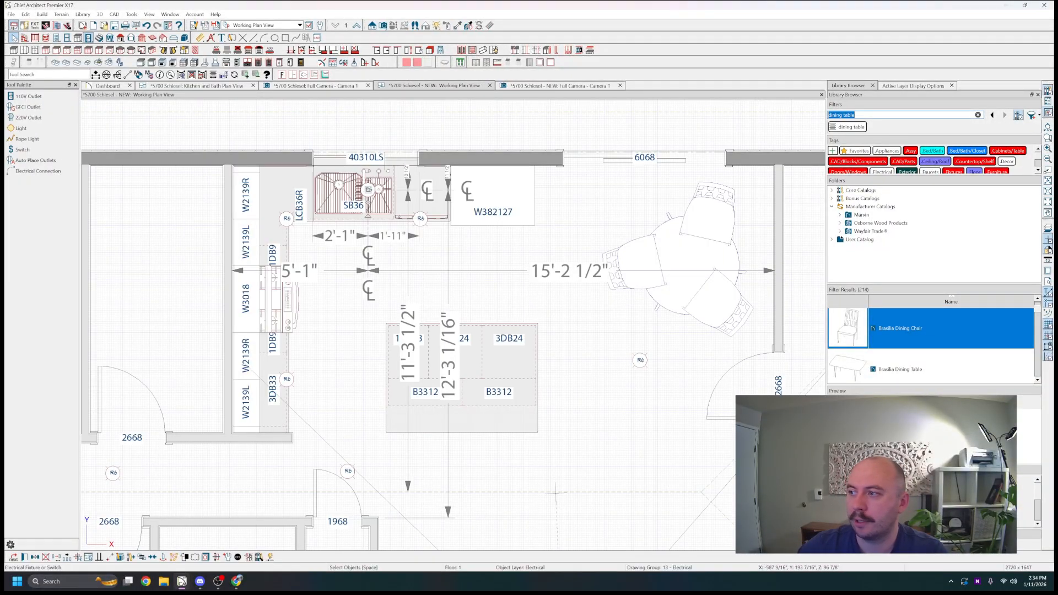
type("pendant")
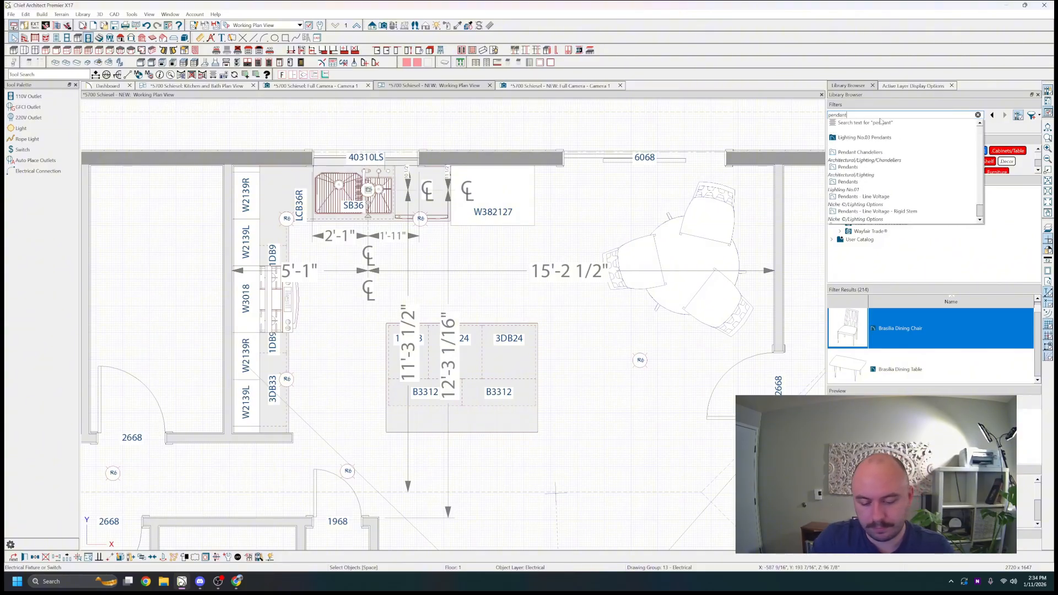
left_click(880, 123)
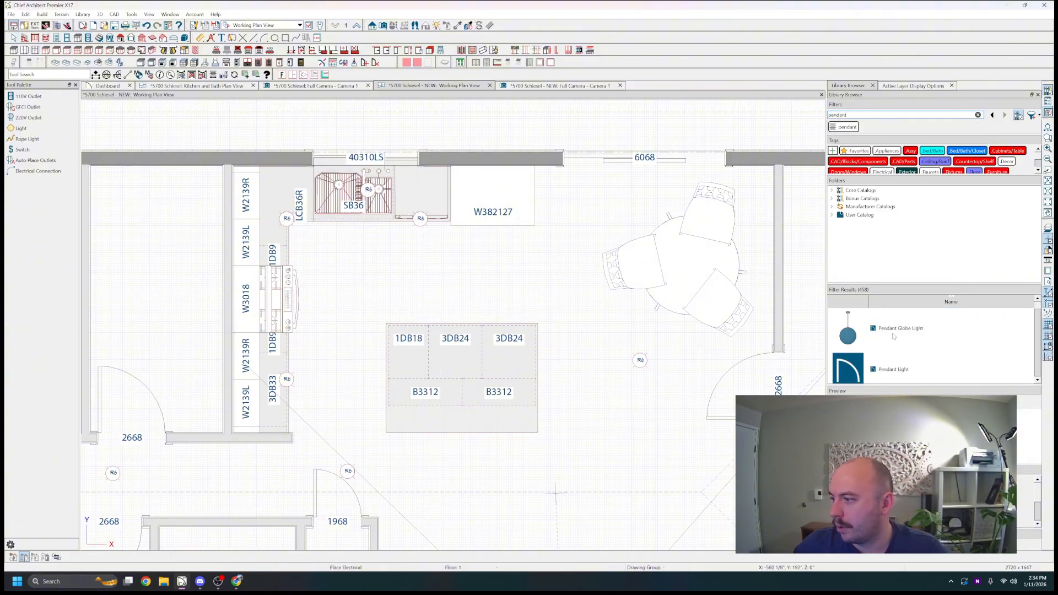
scroll(893, 334, "down", 10)
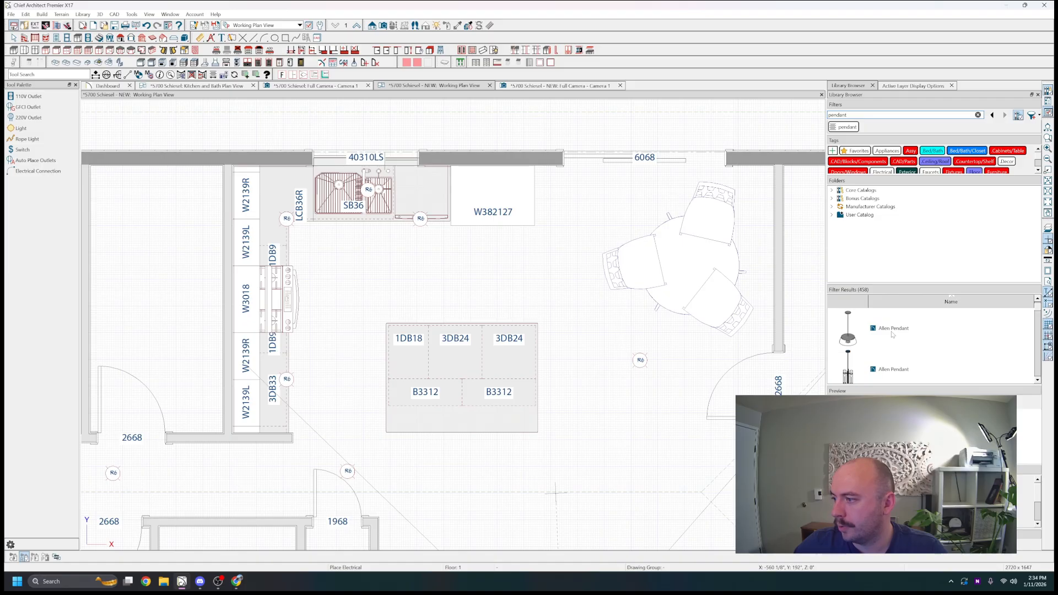
scroll(893, 334, "down", 1)
left_click(892, 332)
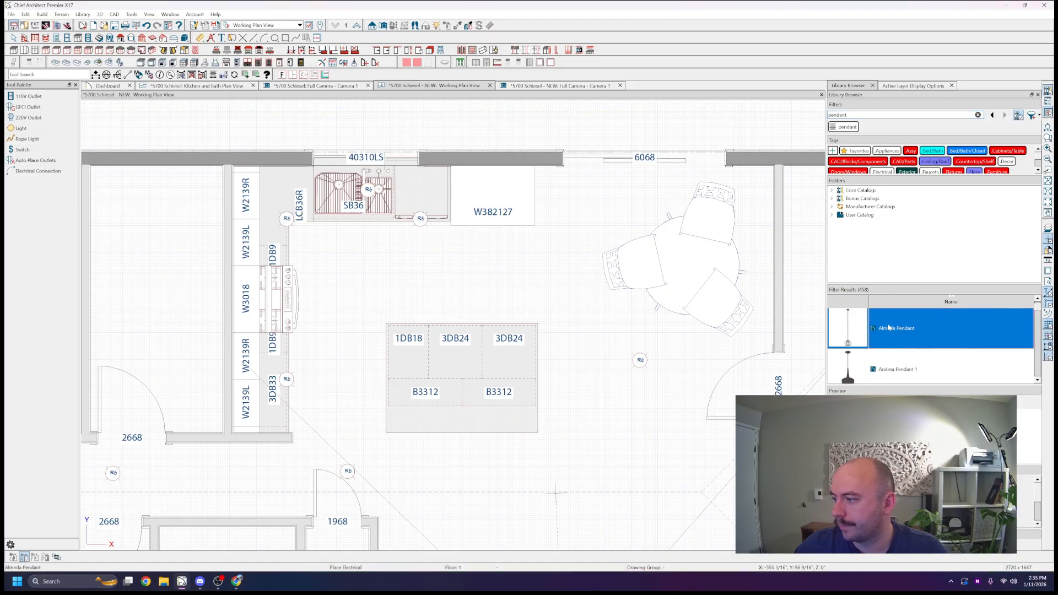
left_click(429, 378)
left_click(498, 378)
key("Escape")
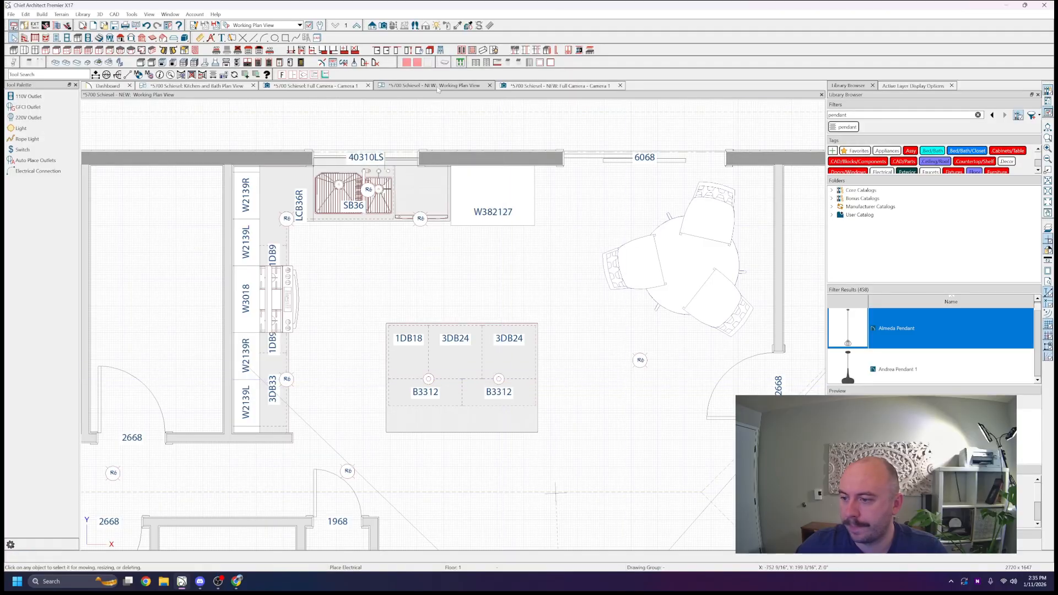
- View the pendants in the new kitchen's camera view and compare the room with the original kitchen's camera view
left_click(548, 85)
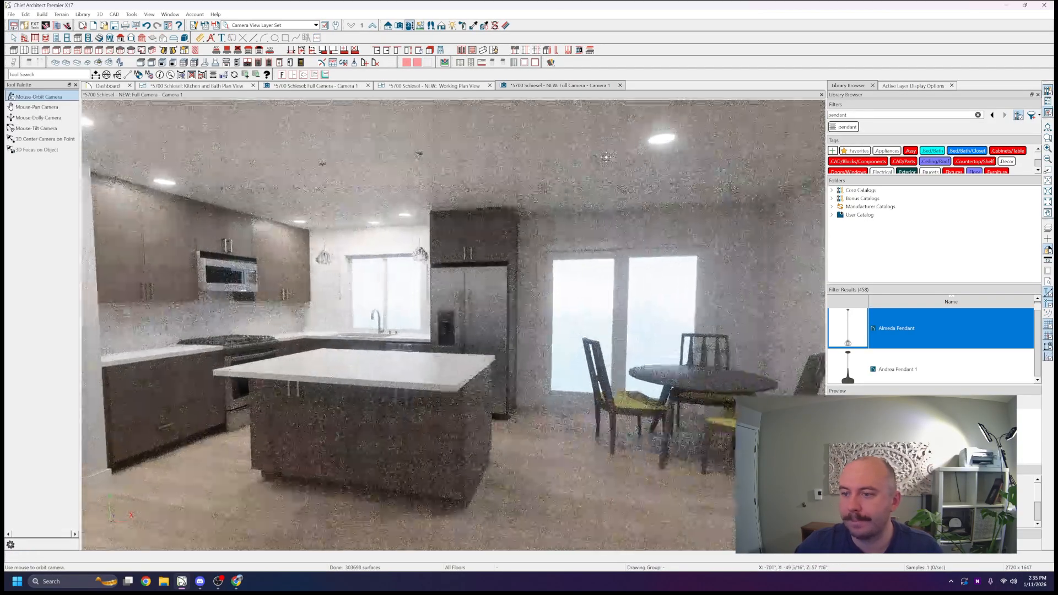
mouse_move(606, 157)
left_mouse_down()
mouse_move(615, 155)
mouse_move(600, 149)
left_mouse_up()
left_click(322, 85)
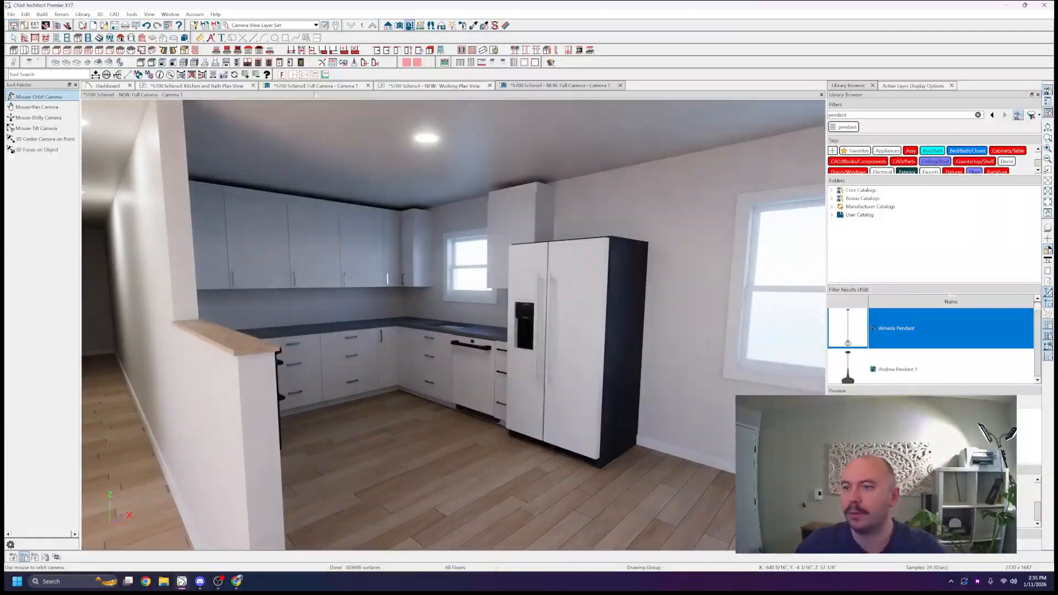
- Add two ceiling lights in the working plan view on the open floor between the sink run and the island
left_click(430, 88)
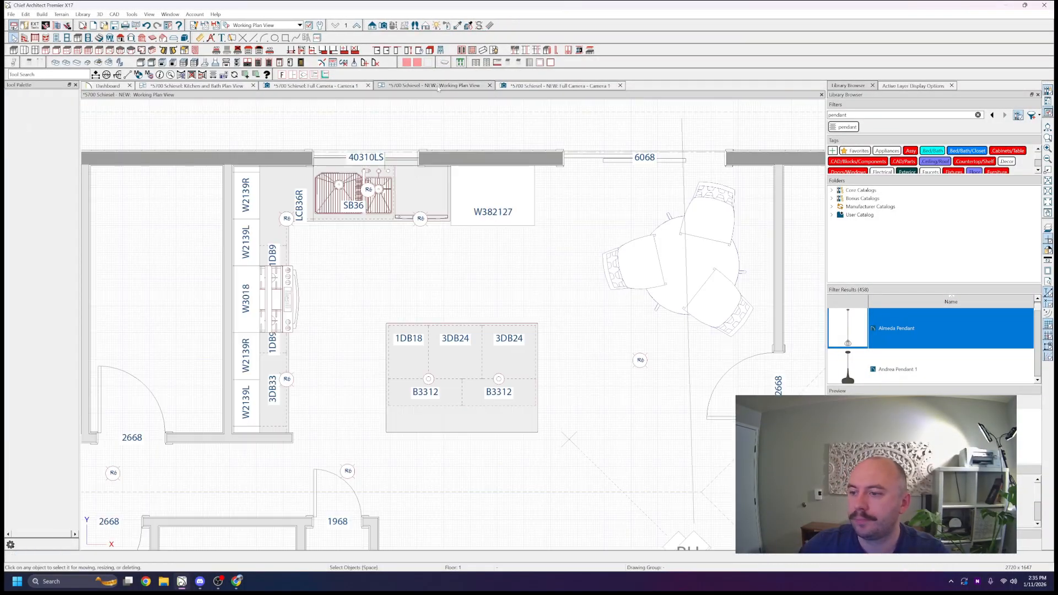
left_click(32, 129)
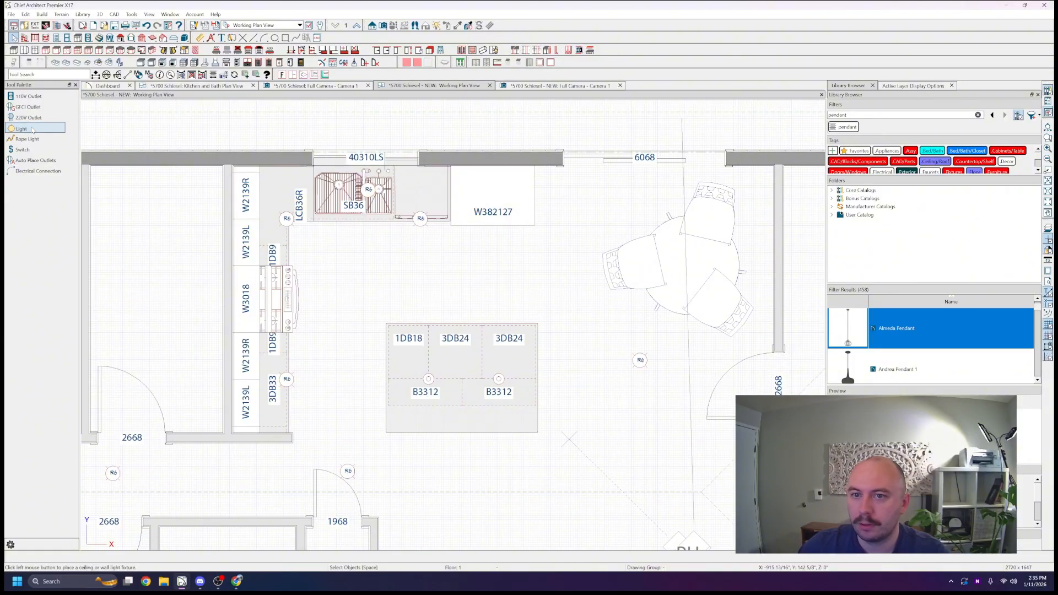
left_click(495, 272)
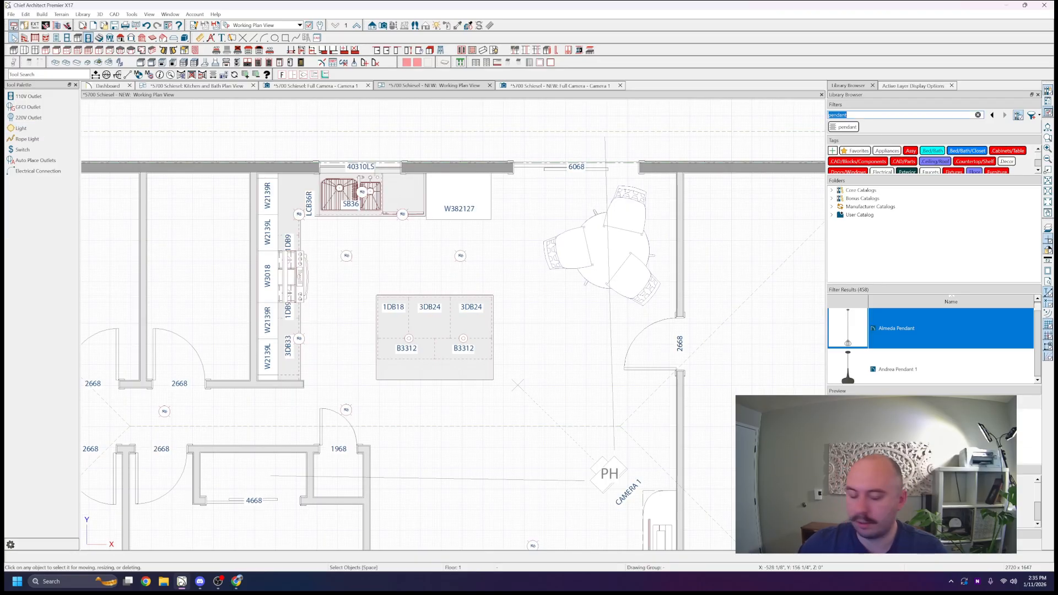
- Search the library for "chandelier" and place the Almeda Chandelier above the round dining table
type("chandelier")
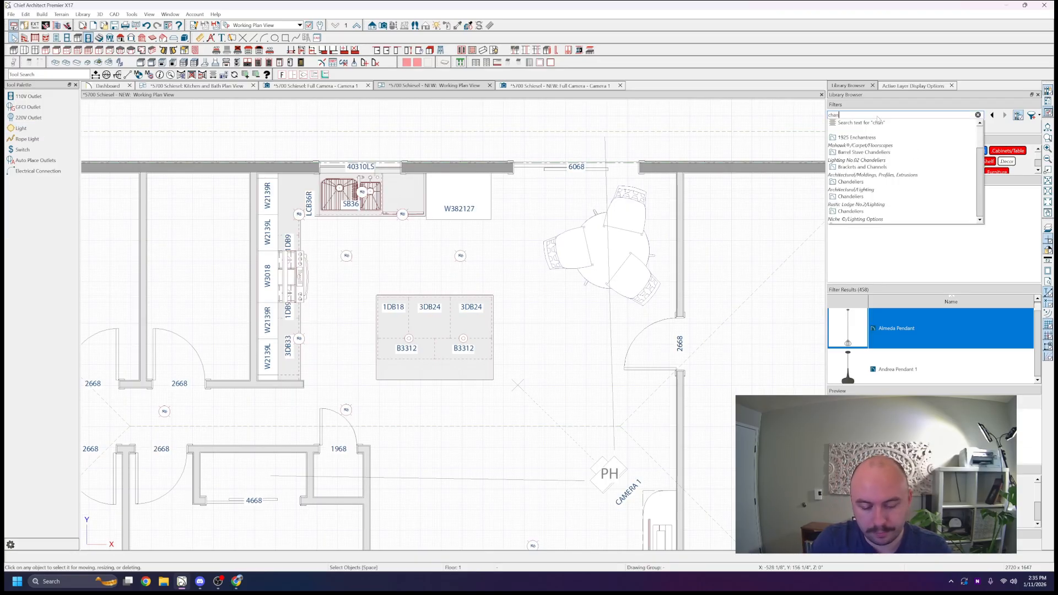
key("Return")
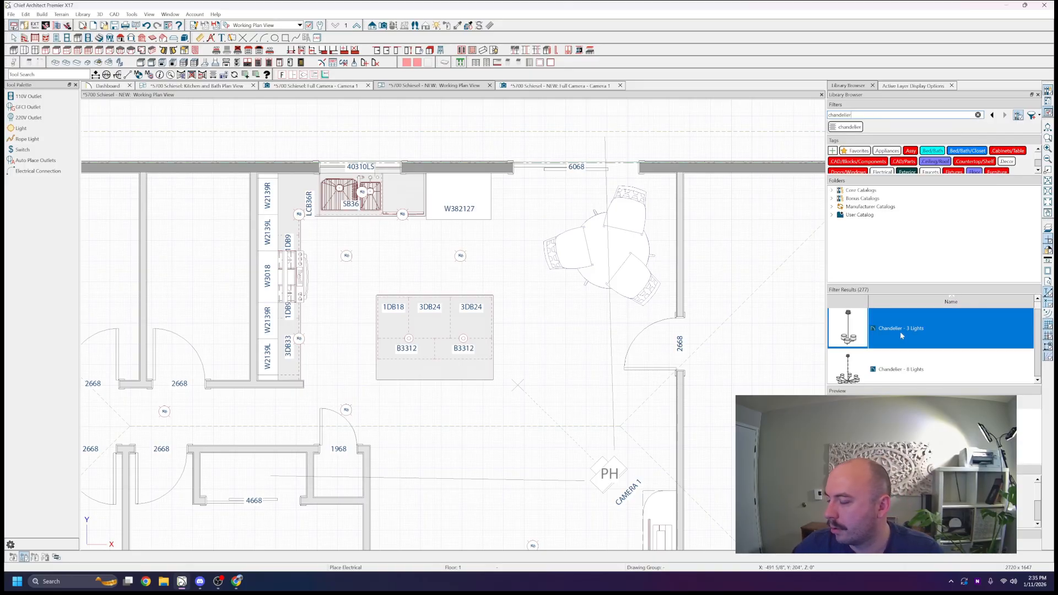
left_click(862, 346)
scroll(863, 346, "down", 2)
scroll(862, 346, "down", 1)
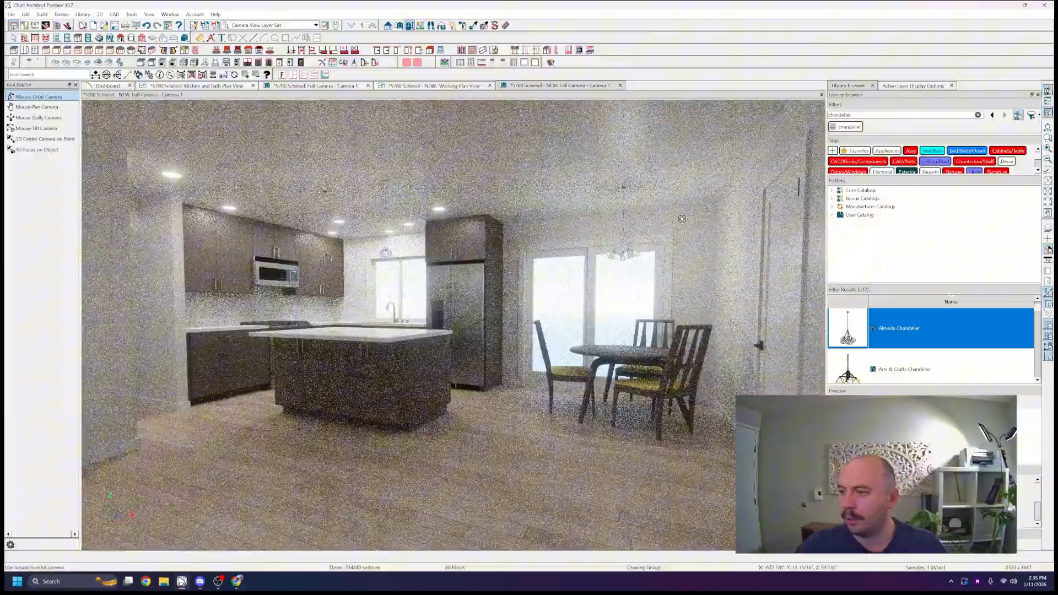
- Examine the island with its bar stools, the pendants and the dining area from several angles in the rendered camera view
scroll(683, 218, "down", 2)
middle_click_drag(682, 219, 678, 241)
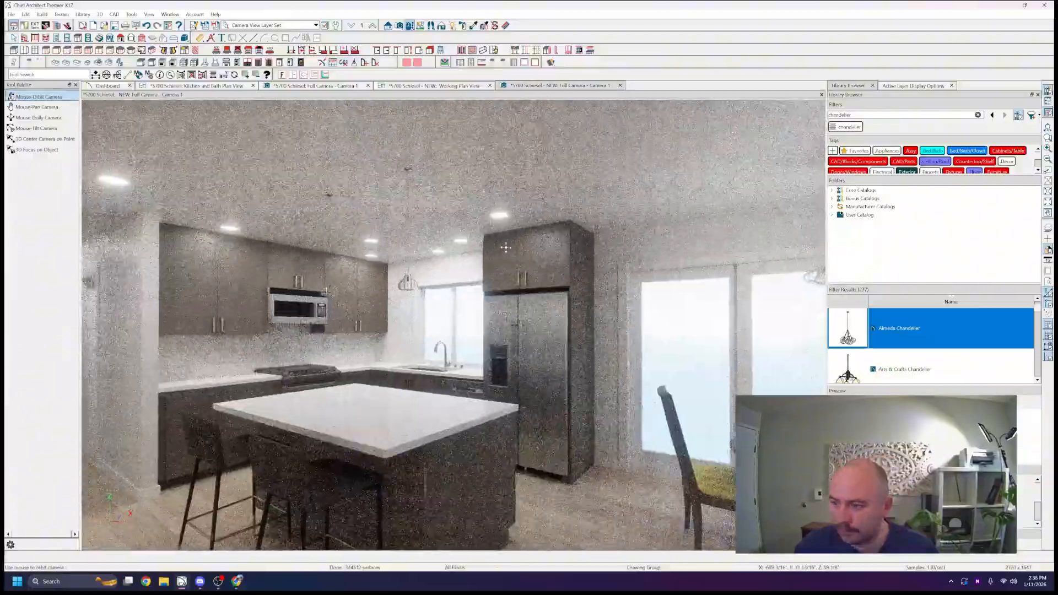
middle_click_drag(480, 284, 505, 244)
scroll(505, 244, "down", 5)
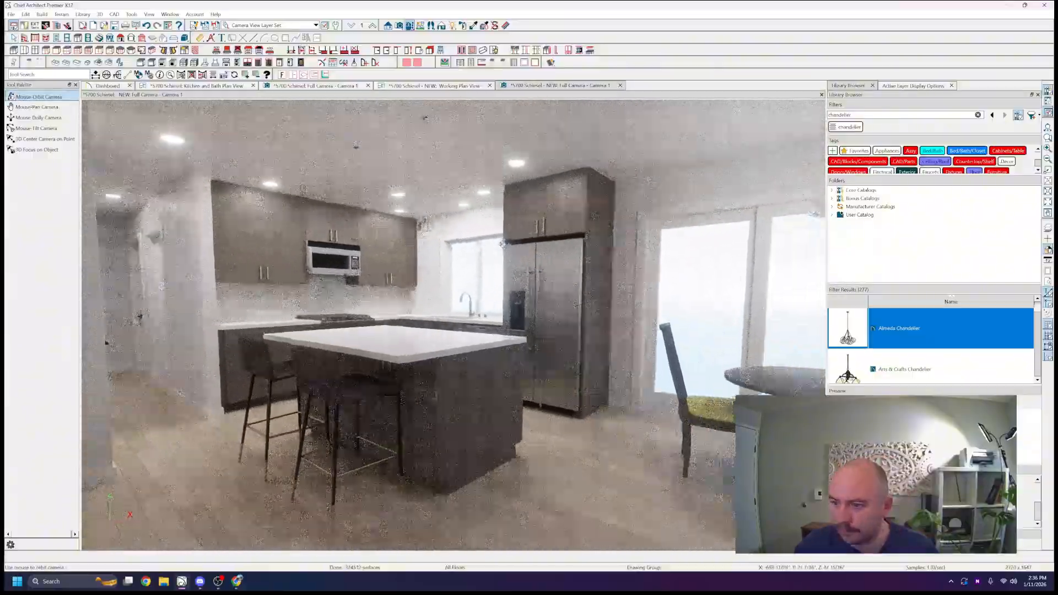
scroll(504, 243, "down", 4)
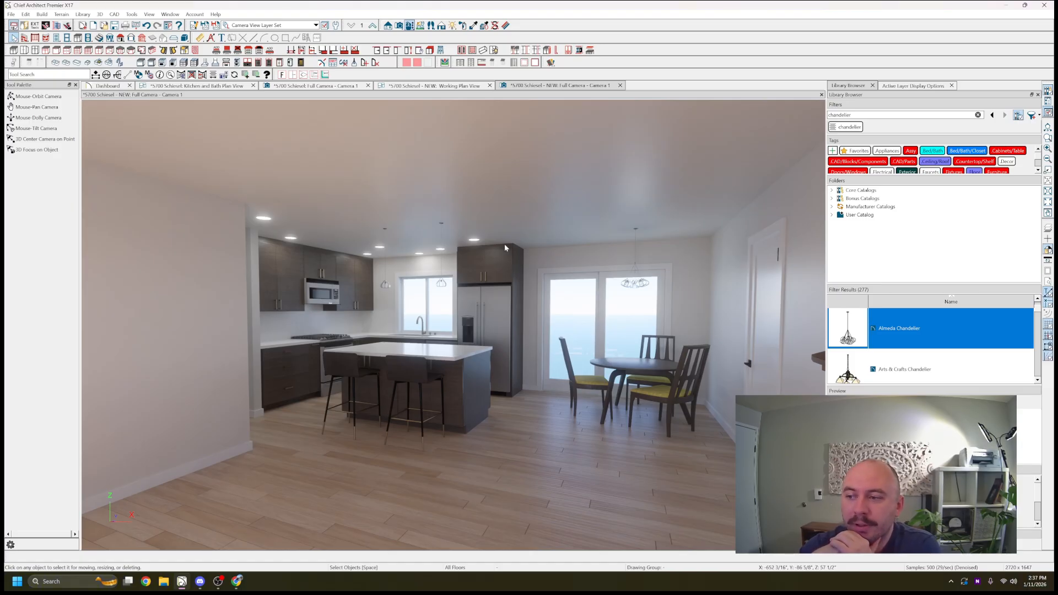
middle_click_drag(504, 243, 515, 245)
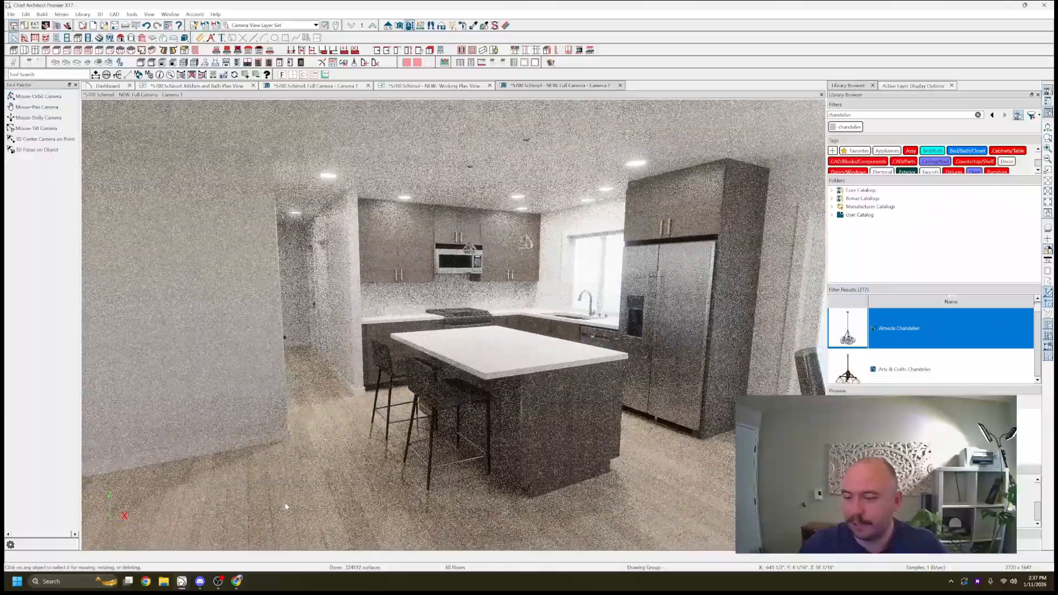
- Switch to the Chrome window with the house's Zillow listing
mouse_move(236, 581)
left_click(270, 545)
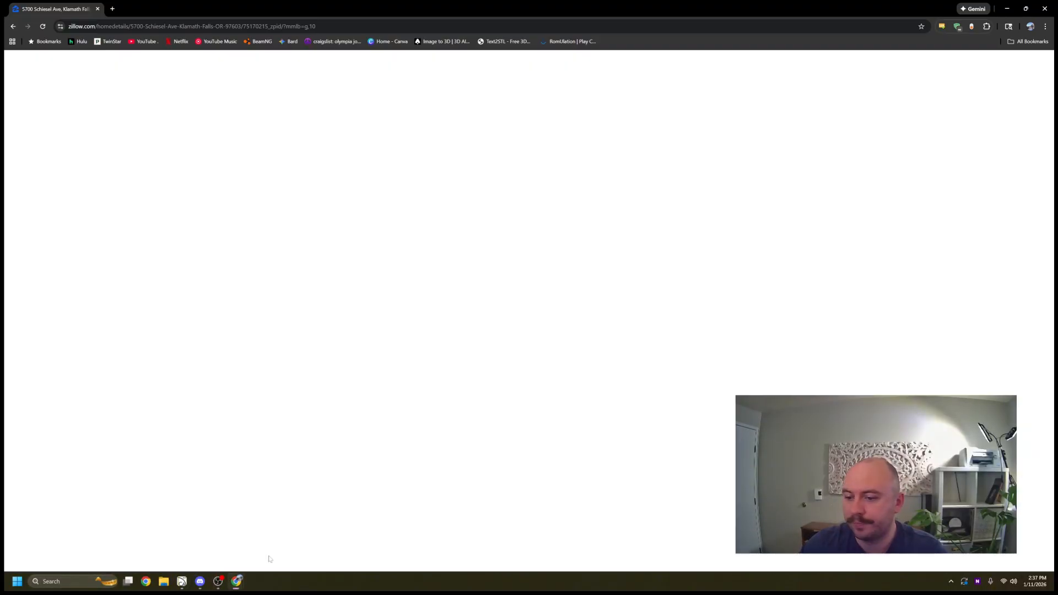